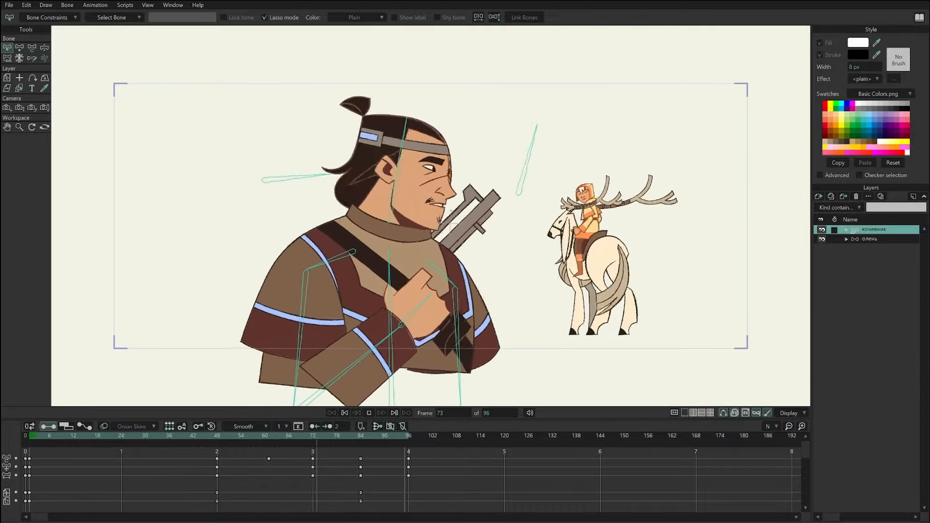
Reset the character's control bones at frame 12 so that the head faces forward.
{"action": "left_click", "coordinate": [23, 437]}
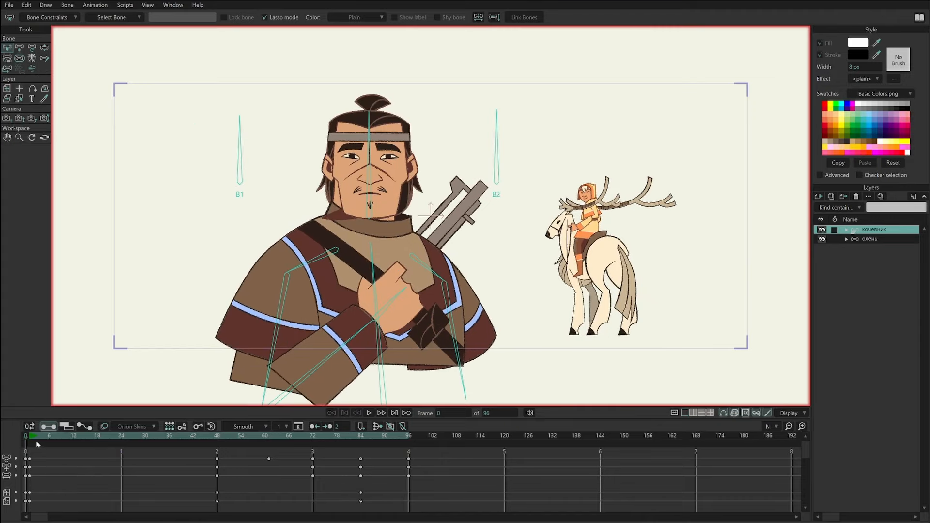
{"action": "left_click_drag", "start_coordinate": [36, 440], "coordinate": [58, 461]}
{"action": "scroll", "coordinate": [438, 190], "scroll_direction": "up", "scroll_amount": 2}
{"action": "left_click_drag", "start_coordinate": [498, 206], "coordinate": [524, 218]}
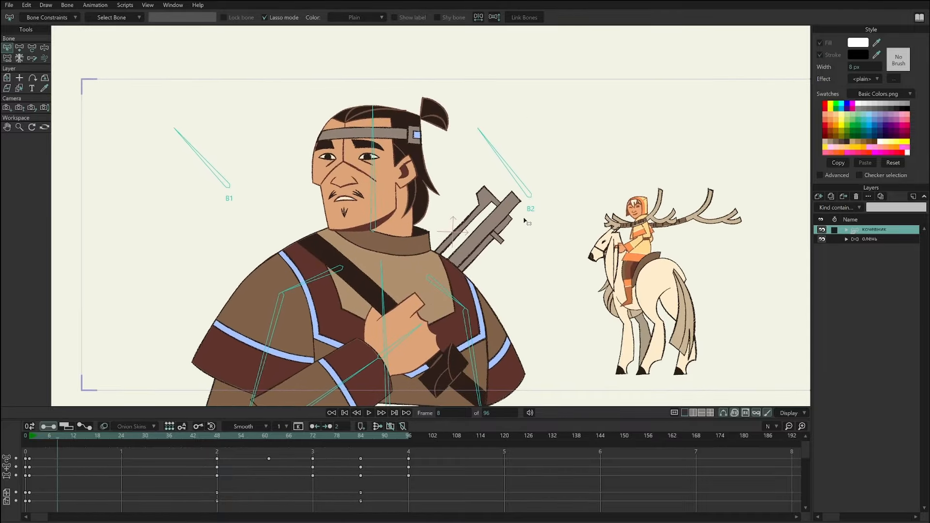
{"action": "left_click_drag", "start_coordinate": [55, 440], "coordinate": [73, 440]}
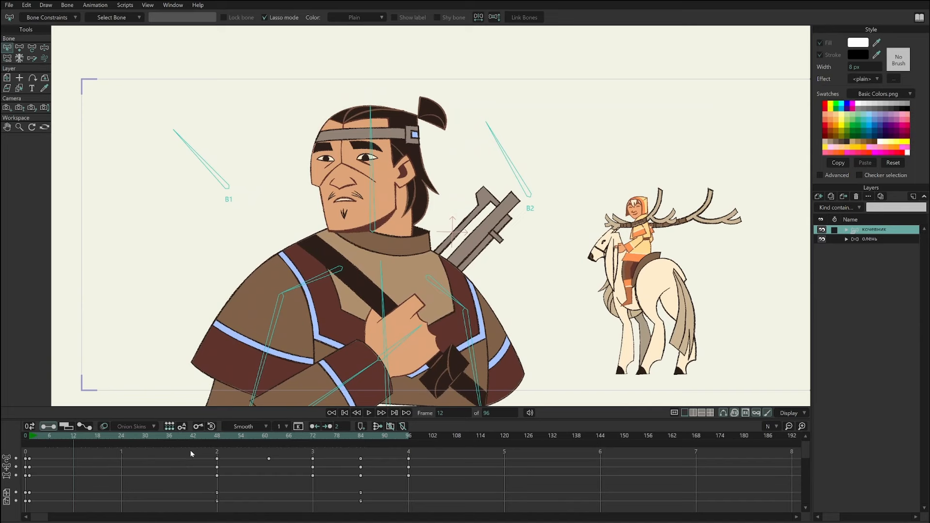
{"action": "left_click", "coordinate": [212, 426]}
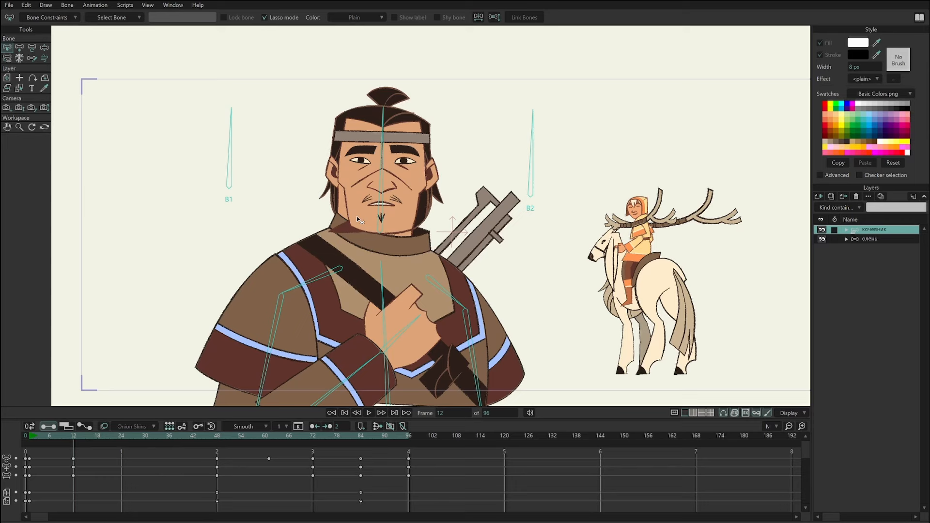
Adjust the tilt of control bones B2 and B1 at frame 12 to fine-tune the front view of the head.
{"action": "left_click", "coordinate": [43, 49]}
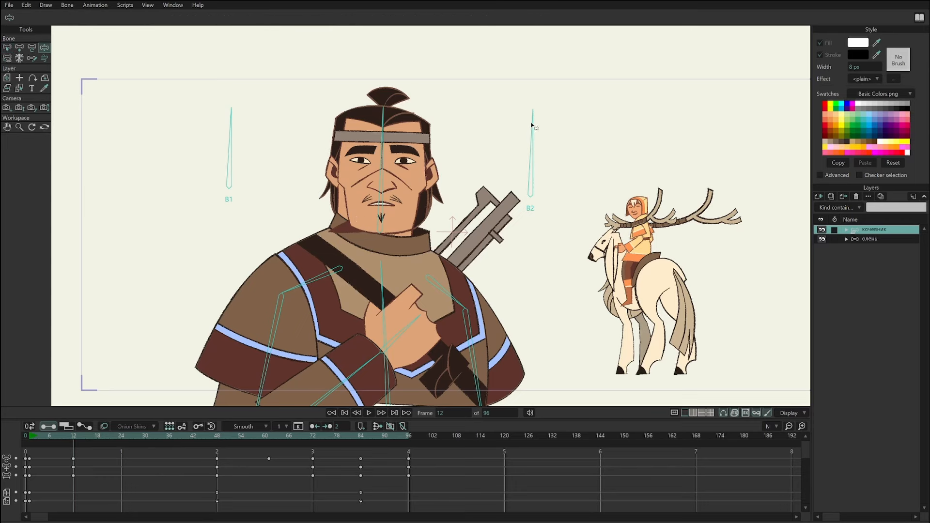
{"action": "mouse_move", "coordinate": [532, 125]}
{"action": "left_mouse_down"}
{"action": "mouse_move", "coordinate": [590, 145]}
{"action": "mouse_move", "coordinate": [597, 222]}
{"action": "mouse_move", "coordinate": [540, 114]}
{"action": "mouse_move", "coordinate": [572, 199]}
{"action": "mouse_move", "coordinate": [494, 121]}
{"action": "mouse_move", "coordinate": [600, 195]}
{"action": "mouse_move", "coordinate": [540, 124]}
{"action": "mouse_move", "coordinate": [518, 119]}
{"action": "left_mouse_up"}
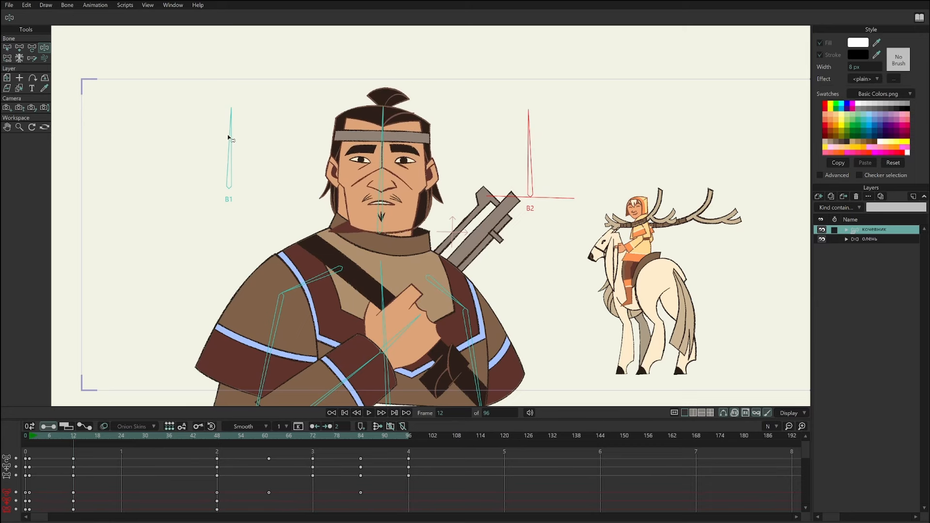
{"action": "mouse_move", "coordinate": [231, 137]}
{"action": "left_mouse_down"}
{"action": "mouse_move", "coordinate": [276, 152]}
{"action": "mouse_move", "coordinate": [303, 194]}
{"action": "mouse_move", "coordinate": [291, 190]}
{"action": "mouse_move", "coordinate": [294, 160]}
{"action": "mouse_move", "coordinate": [273, 129]}
{"action": "mouse_move", "coordinate": [199, 127]}
{"action": "mouse_move", "coordinate": [185, 159]}
{"action": "mouse_move", "coordinate": [274, 140]}
{"action": "mouse_move", "coordinate": [293, 158]}
{"action": "mouse_move", "coordinate": [223, 134]}
{"action": "left_mouse_up"}
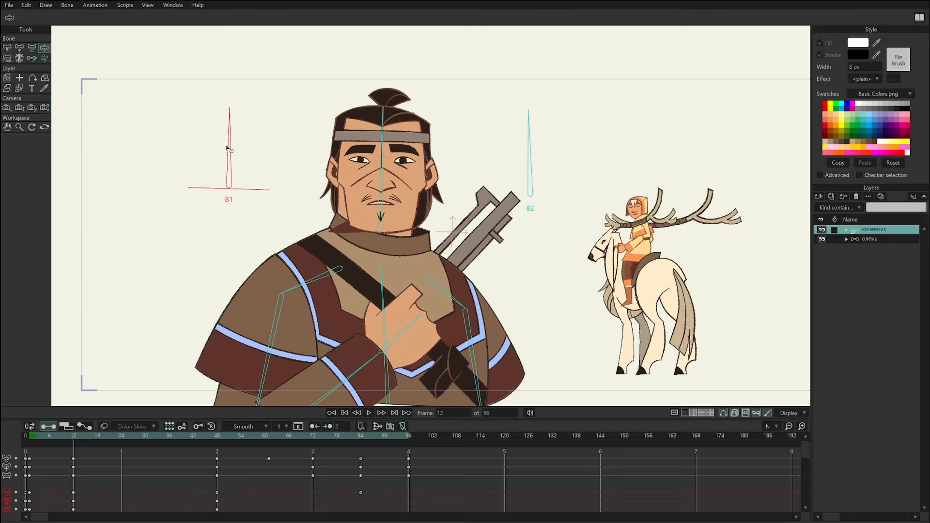
{"action": "left_click_drag", "start_coordinate": [227, 147], "coordinate": [232, 148]}
{"action": "left_click_drag", "start_coordinate": [403, 245], "coordinate": [425, 304]}
{"action": "scroll", "coordinate": [426, 304], "scroll_direction": "up", "scroll_amount": 3}
{"action": "left_click_drag", "start_coordinate": [380, 265], "coordinate": [464, 319]}
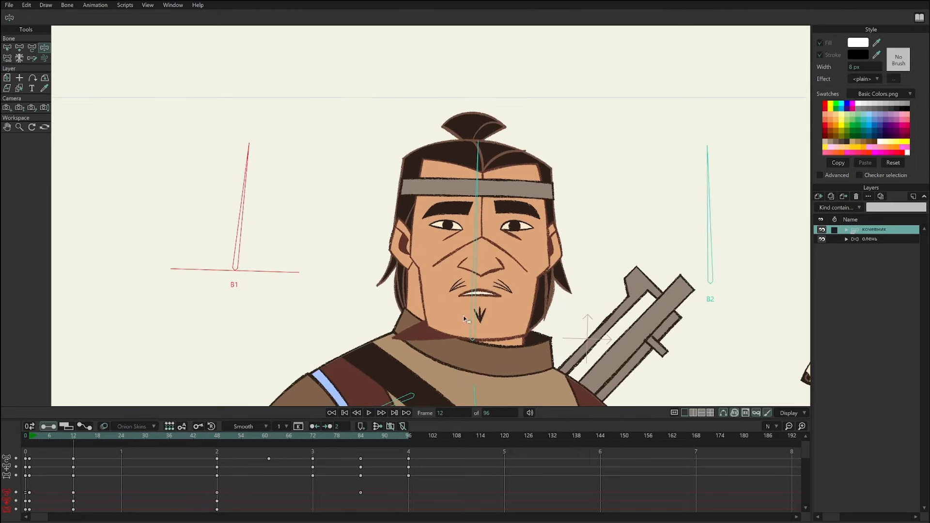
{"action": "scroll", "coordinate": [464, 319], "scroll_direction": "up", "scroll_amount": 1}
{"action": "left_click_drag", "start_coordinate": [235, 202], "coordinate": [210, 164]}
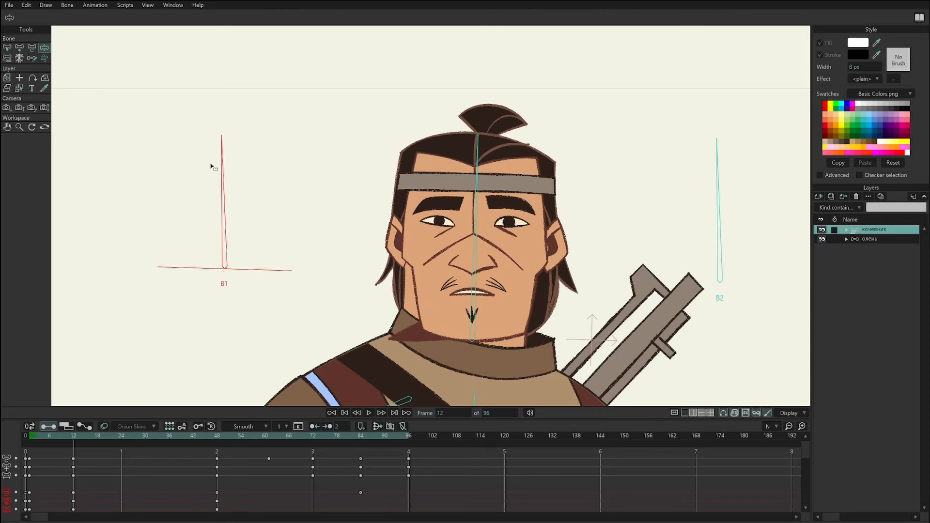
Select the nose layer (нос) inside the character rig and get ready to transform its points.
{"action": "left_click_drag", "start_coordinate": [609, 273], "coordinate": [573, 260]}
{"action": "scroll", "coordinate": [534, 253], "scroll_direction": "up", "scroll_amount": 2}
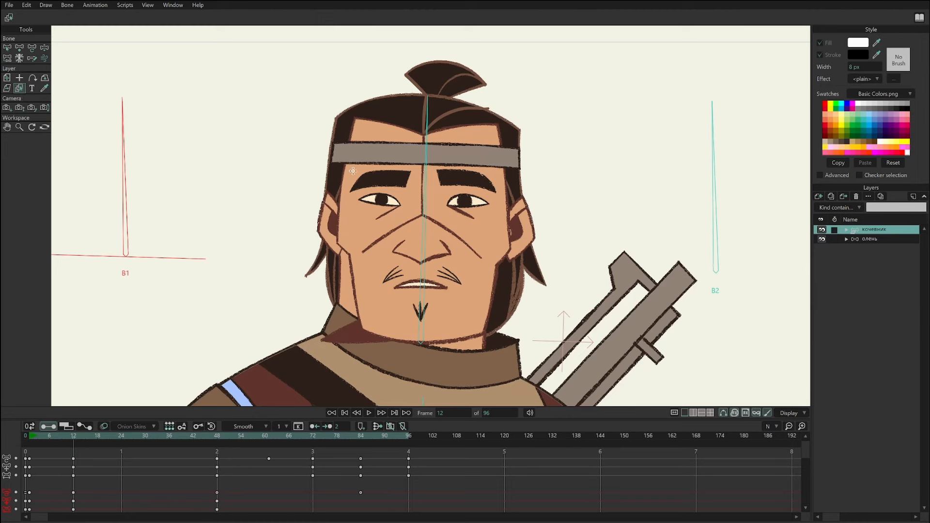
{"action": "left_click", "coordinate": [436, 249]}
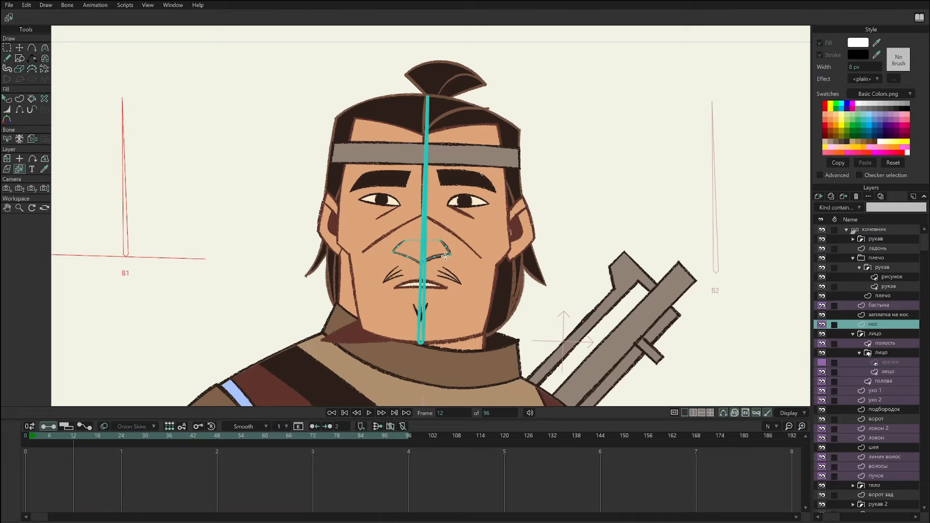
{"action": "scroll", "coordinate": [445, 243], "scroll_direction": "up", "scroll_amount": 5}
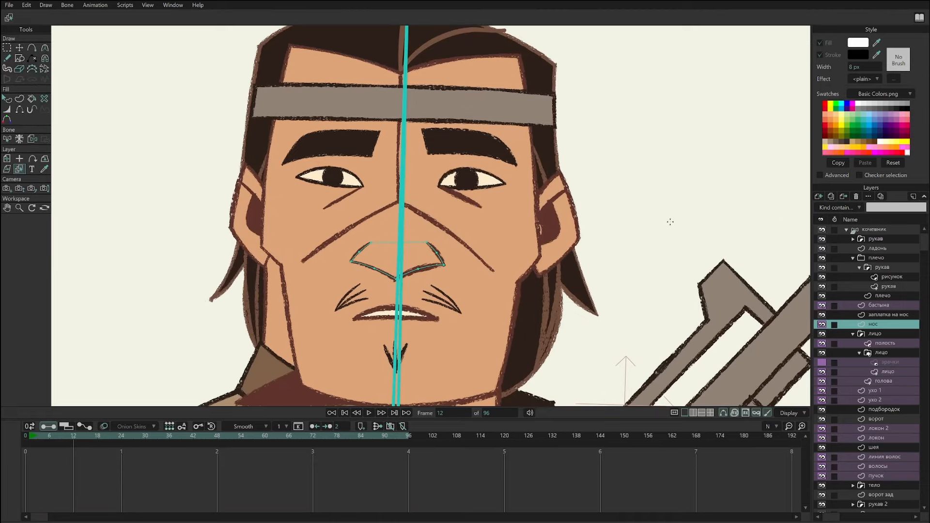
{"action": "key", "text": "g"}
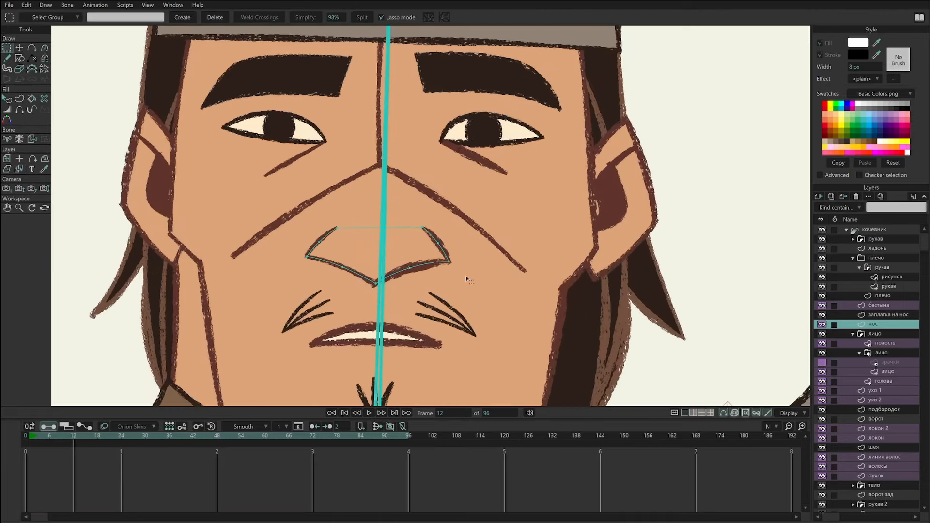
{"action": "scroll", "coordinate": [467, 280], "scroll_direction": "up", "scroll_amount": 1}
{"action": "key", "text": "t"}
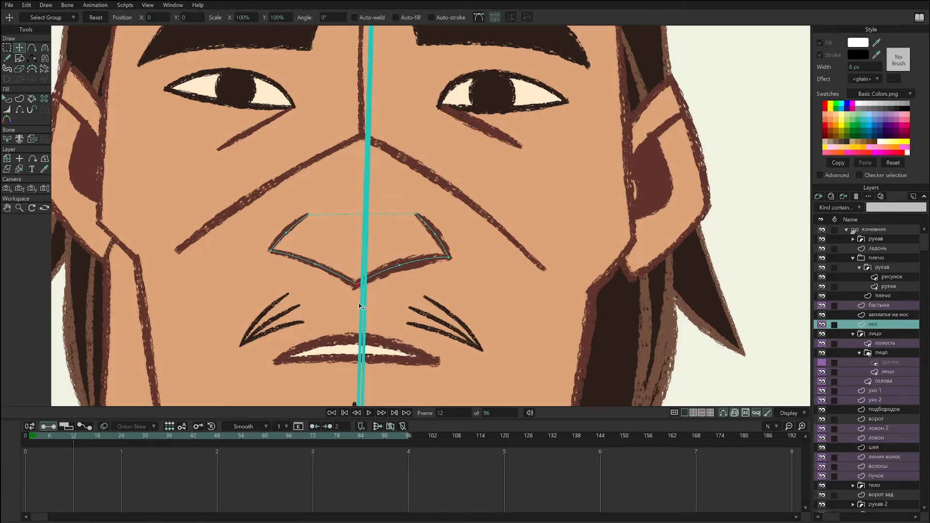
Try a reshaped nose outline with a lower tip and raised upper corners at frame 12, and delete its keyframes.
{"action": "mouse_move", "coordinate": [359, 303]}
{"action": "left_mouse_down"}
{"action": "mouse_move", "coordinate": [357, 226]}
{"action": "mouse_move", "coordinate": [367, 304]}
{"action": "left_mouse_up"}
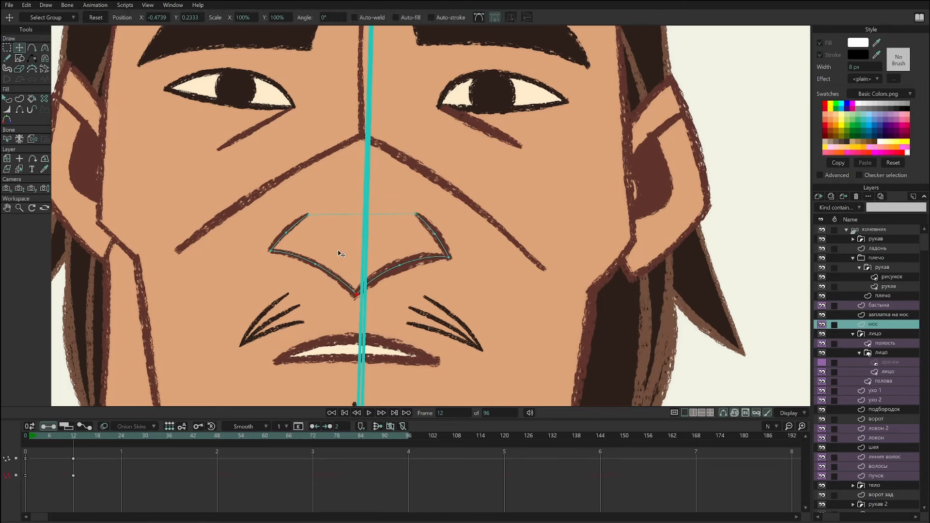
{"action": "mouse_move", "coordinate": [347, 256]}
{"action": "left_mouse_down"}
{"action": "mouse_move", "coordinate": [345, 221]}
{"action": "mouse_move", "coordinate": [298, 302]}
{"action": "mouse_move", "coordinate": [314, 266]}
{"action": "mouse_move", "coordinate": [343, 242]}
{"action": "left_mouse_up"}
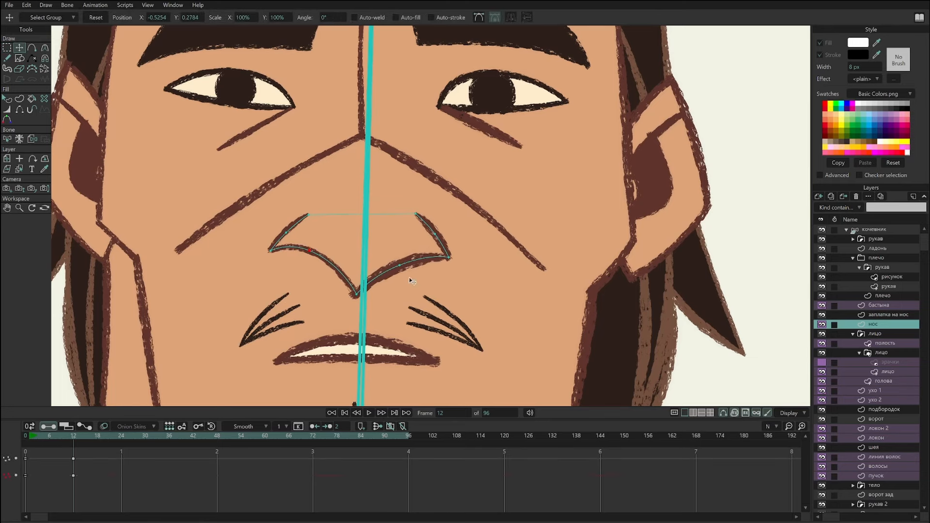
{"action": "left_click_drag", "start_coordinate": [410, 279], "coordinate": [400, 263]}
{"action": "left_click_drag", "start_coordinate": [416, 214], "coordinate": [386, 194]}
{"action": "mouse_move", "coordinate": [289, 236]}
{"action": "left_mouse_down"}
{"action": "mouse_move", "coordinate": [309, 236]}
{"action": "mouse_move", "coordinate": [274, 198]}
{"action": "mouse_move", "coordinate": [283, 221]}
{"action": "mouse_move", "coordinate": [252, 298]}
{"action": "mouse_move", "coordinate": [291, 228]}
{"action": "mouse_move", "coordinate": [291, 252]}
{"action": "mouse_move", "coordinate": [302, 251]}
{"action": "mouse_move", "coordinate": [297, 226]}
{"action": "left_mouse_up"}
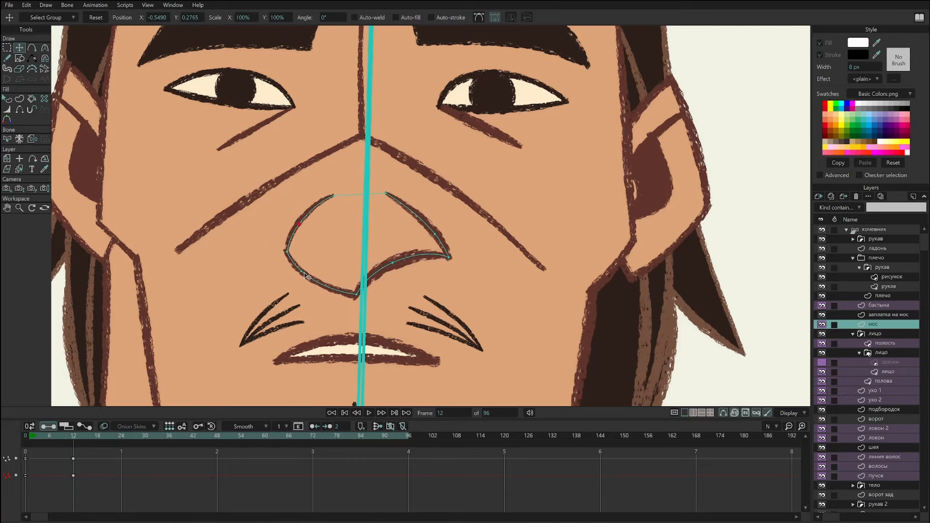
{"action": "left_click_drag", "start_coordinate": [301, 271], "coordinate": [319, 257]}
{"action": "mouse_move", "coordinate": [392, 262]}
{"action": "left_mouse_down"}
{"action": "mouse_move", "coordinate": [404, 276]}
{"action": "mouse_move", "coordinate": [394, 251]}
{"action": "left_mouse_up"}
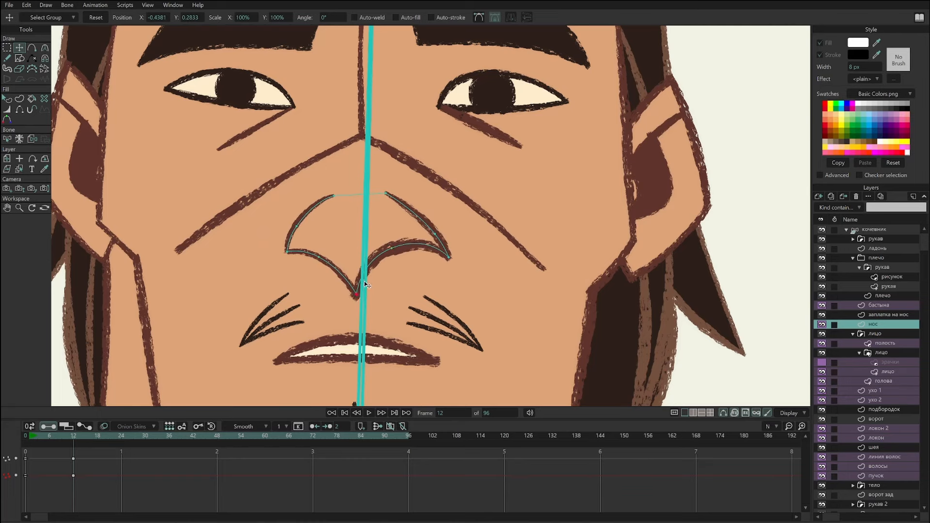
{"action": "left_click_drag", "start_coordinate": [356, 294], "coordinate": [369, 290]}
{"action": "left_click_drag", "start_coordinate": [393, 250], "coordinate": [390, 269]}
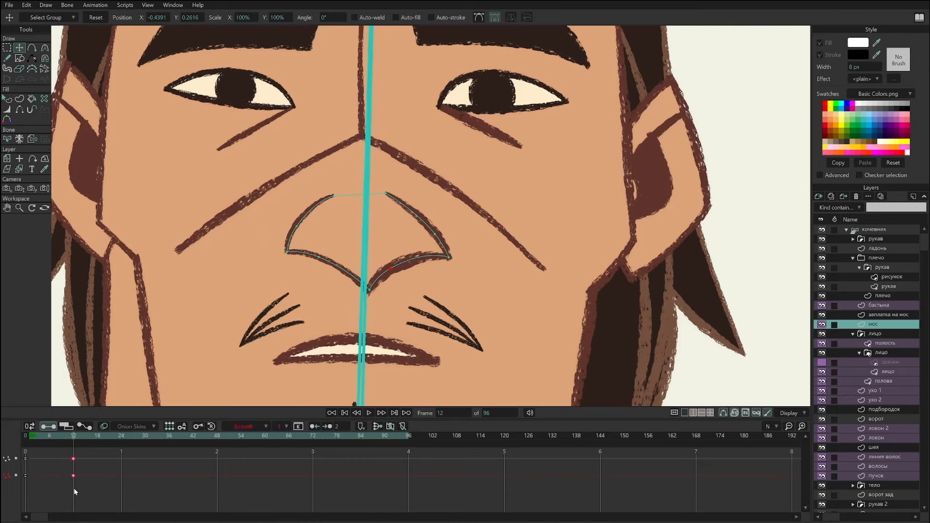
{"action": "key", "text": "Delete"}
Scrub through the head turn to examine how the nose outline changes between poses, and return to frame 0.
{"action": "left_click_drag", "start_coordinate": [49, 436], "coordinate": [34, 438]}
{"action": "key", "text": "g"}
{"action": "key", "text": "ctrl+a"}
{"action": "left_click_drag", "start_coordinate": [148, 252], "coordinate": [139, 269]}
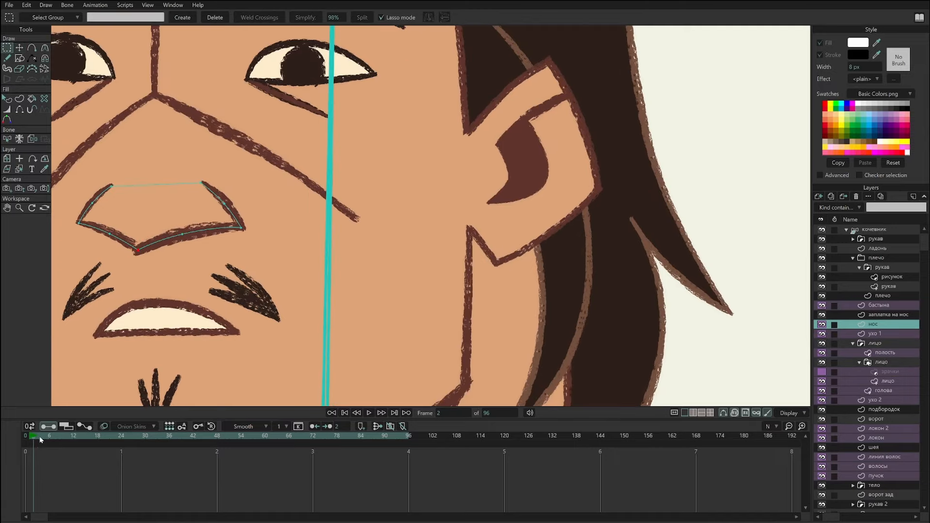
{"action": "left_click_drag", "start_coordinate": [39, 436], "coordinate": [281, 441]}
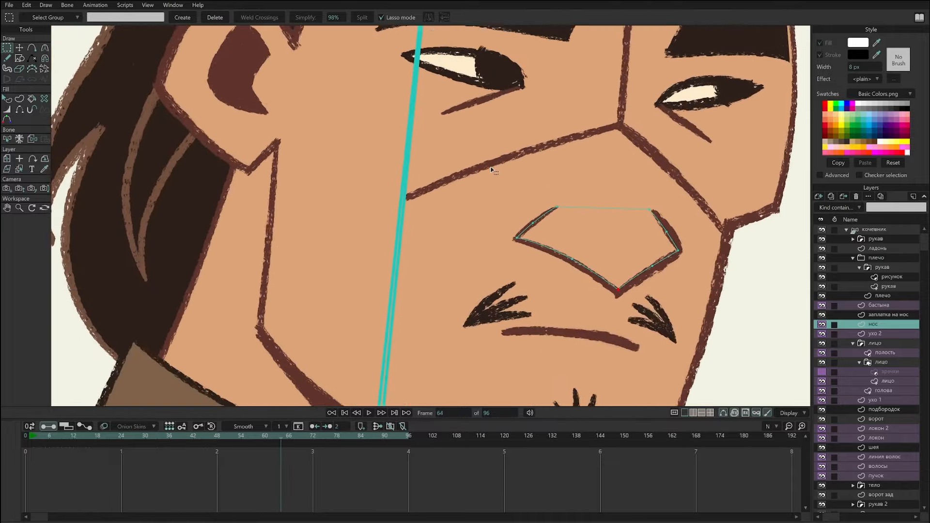
{"action": "left_click_drag", "start_coordinate": [491, 170], "coordinate": [480, 151]}
{"action": "left_click_drag", "start_coordinate": [292, 435], "coordinate": [307, 438]}
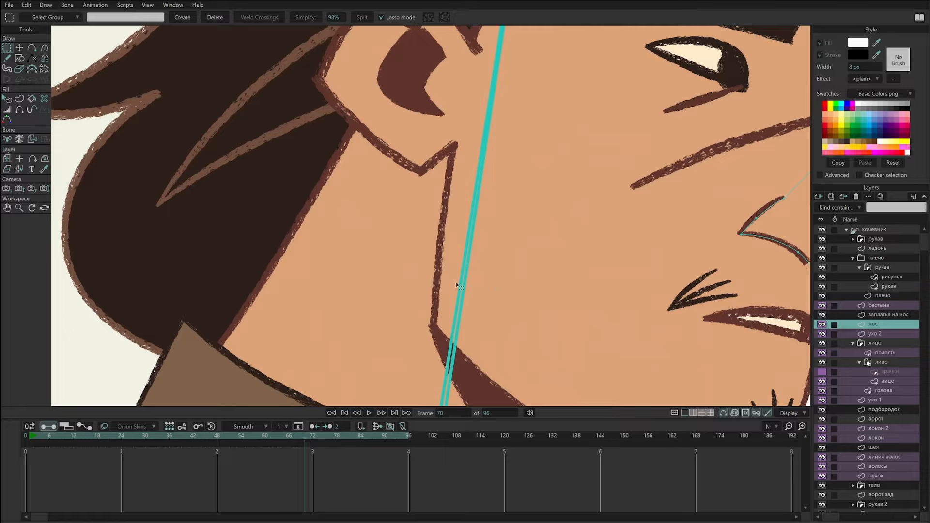
{"action": "left_click_drag", "start_coordinate": [551, 298], "coordinate": [273, 326]}
{"action": "left_click_drag", "start_coordinate": [353, 437], "coordinate": [25, 458]}
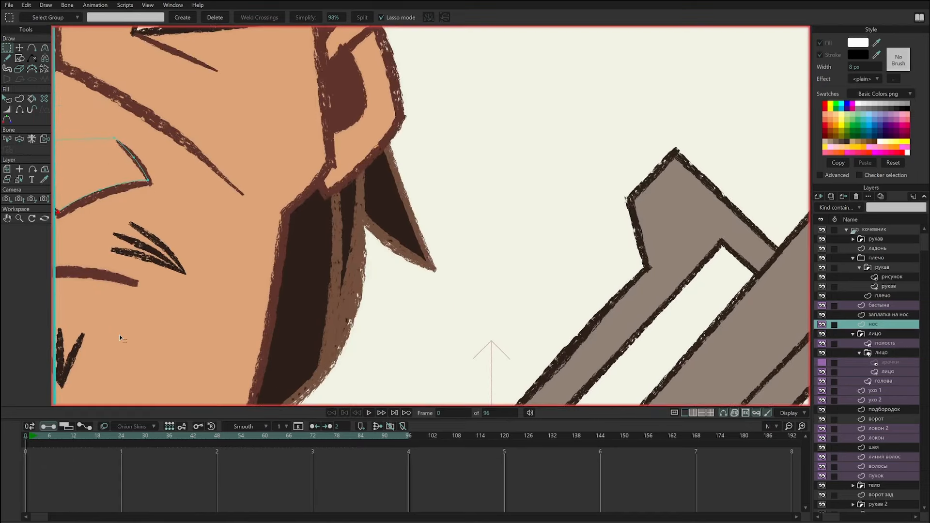
{"action": "left_click_drag", "start_coordinate": [305, 333], "coordinate": [599, 359]}
{"action": "left_click_drag", "start_coordinate": [291, 156], "coordinate": [283, 240]}
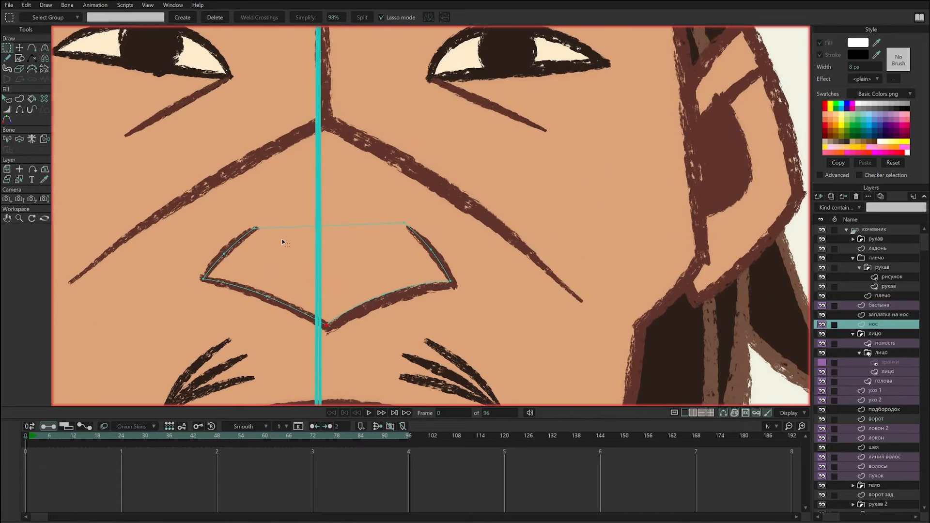
Turn on fading of unselected layers so that only the nose layer stays in full colour.
{"action": "key", "text": "t"}
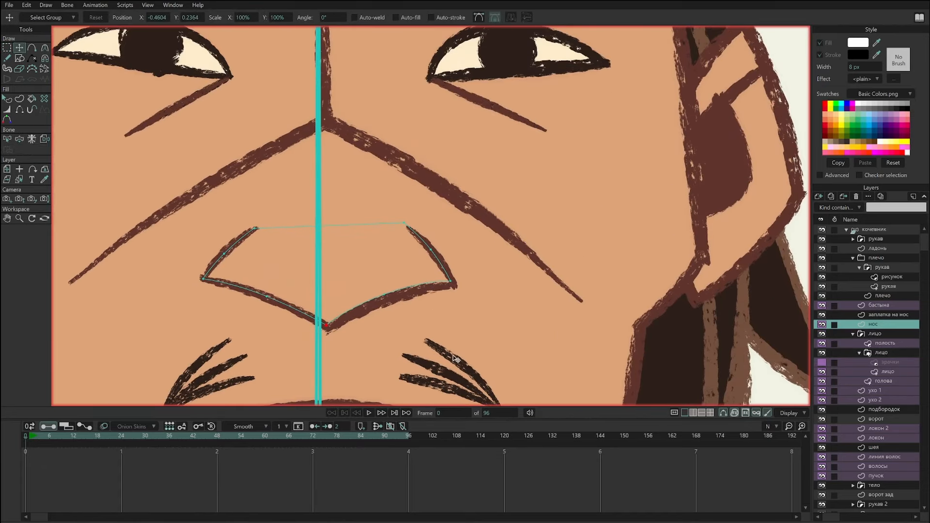
{"action": "left_click", "coordinate": [789, 413]}
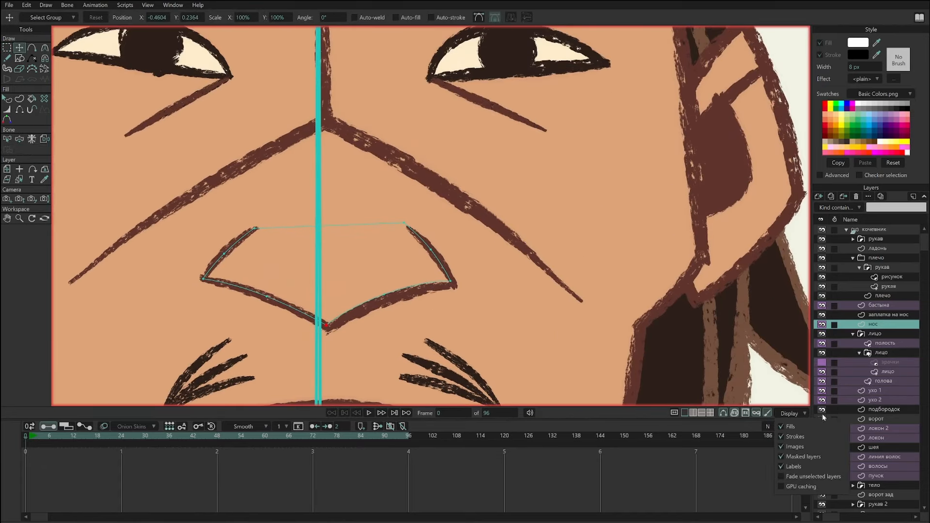
{"action": "left_click", "coordinate": [810, 477]}
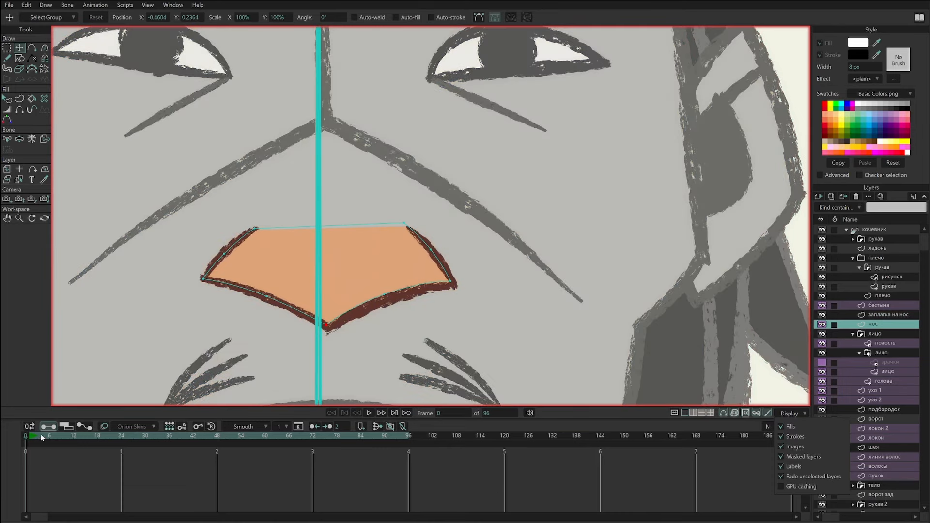
{"action": "scroll", "coordinate": [390, 235], "scroll_direction": "up", "scroll_amount": 2}
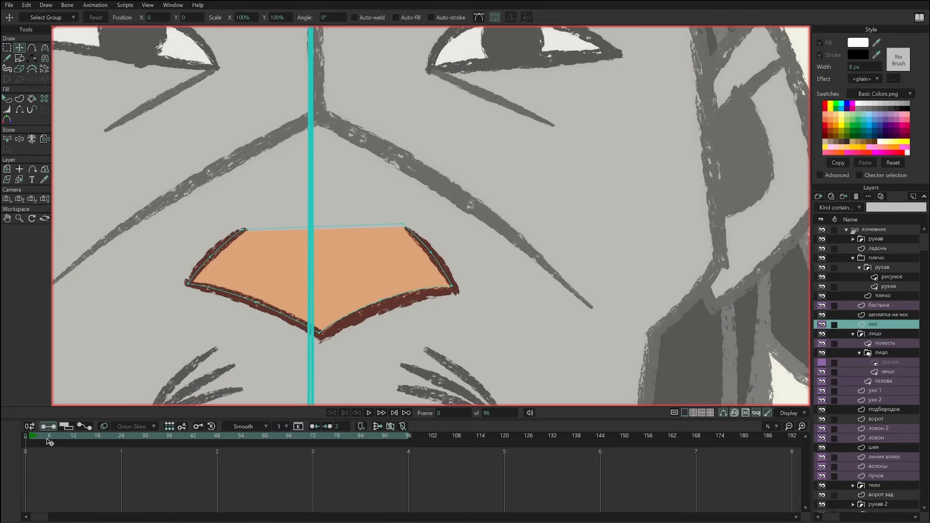
Reshape the nose at frame 12 by raising its upper corners inwards and lowering the tip and lower edges.
{"action": "left_click_drag", "start_coordinate": [53, 440], "coordinate": [74, 444]}
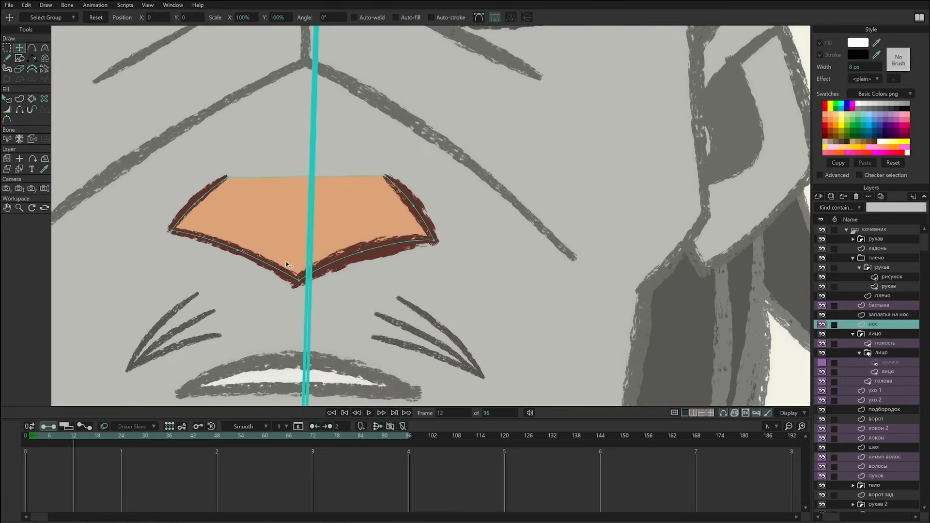
{"action": "left_click_drag", "start_coordinate": [257, 152], "coordinate": [281, 111]}
{"action": "left_click_drag", "start_coordinate": [220, 178], "coordinate": [217, 147]}
{"action": "left_click_drag", "start_coordinate": [167, 245], "coordinate": [157, 270]}
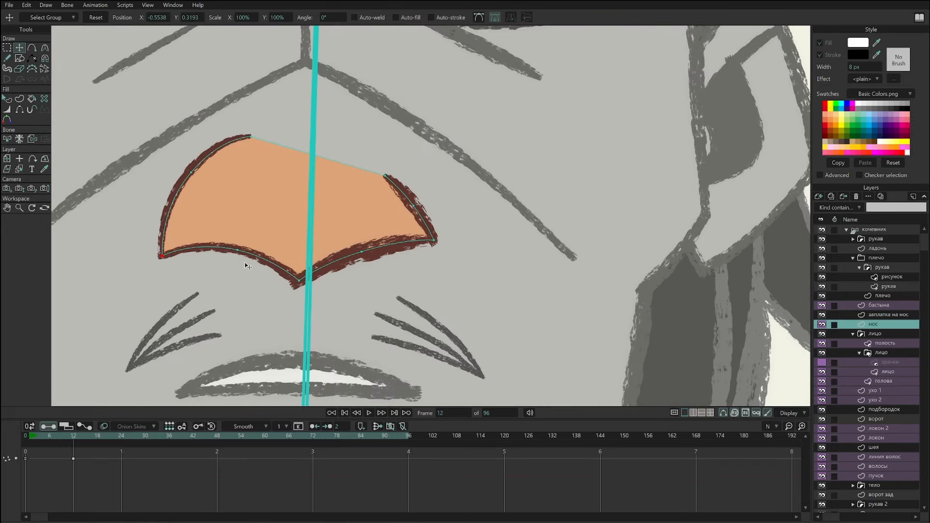
{"action": "left_click_drag", "start_coordinate": [242, 259], "coordinate": [236, 275]}
{"action": "left_click_drag", "start_coordinate": [300, 283], "coordinate": [296, 296]}
{"action": "left_click_drag", "start_coordinate": [362, 253], "coordinate": [366, 271]}
{"action": "left_click_drag", "start_coordinate": [385, 176], "coordinate": [361, 146]}
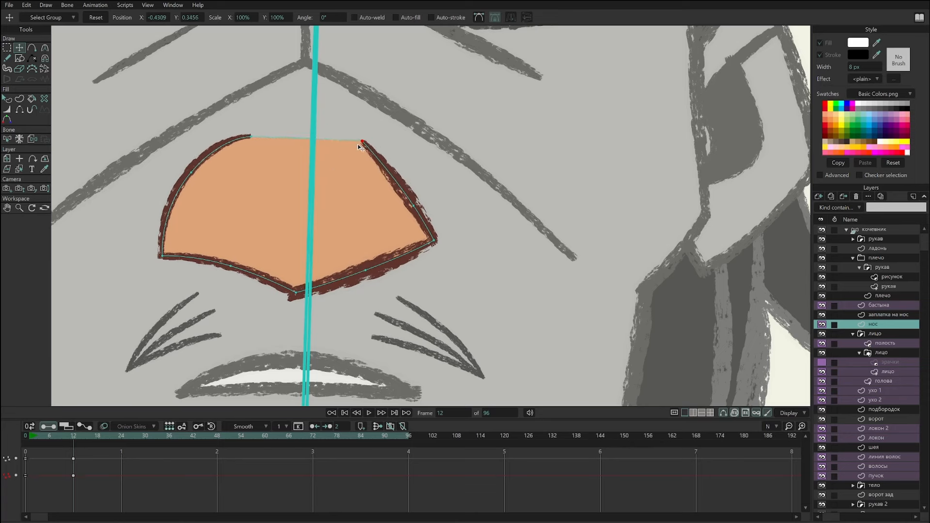
Show the hidden stroke along the upper edge of the nose with the Hide Edge tool.
{"action": "left_click", "coordinate": [20, 110]}
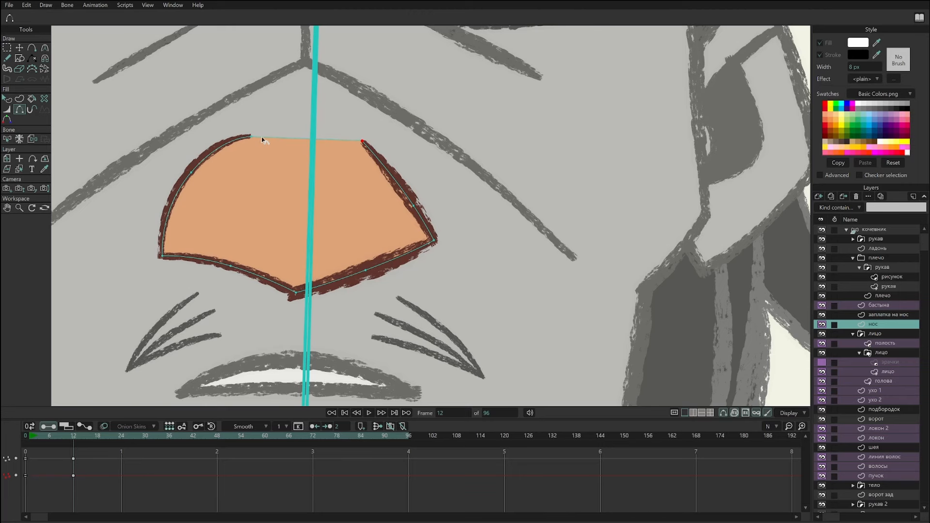
{"action": "left_click", "coordinate": [293, 140]}
{"action": "left_click", "coordinate": [291, 139]}
{"action": "left_click", "coordinate": [292, 138]}
Try hiding stroke segments on the nose's lower-left and left edges, and show them again.
{"action": "left_click", "coordinate": [262, 278]}
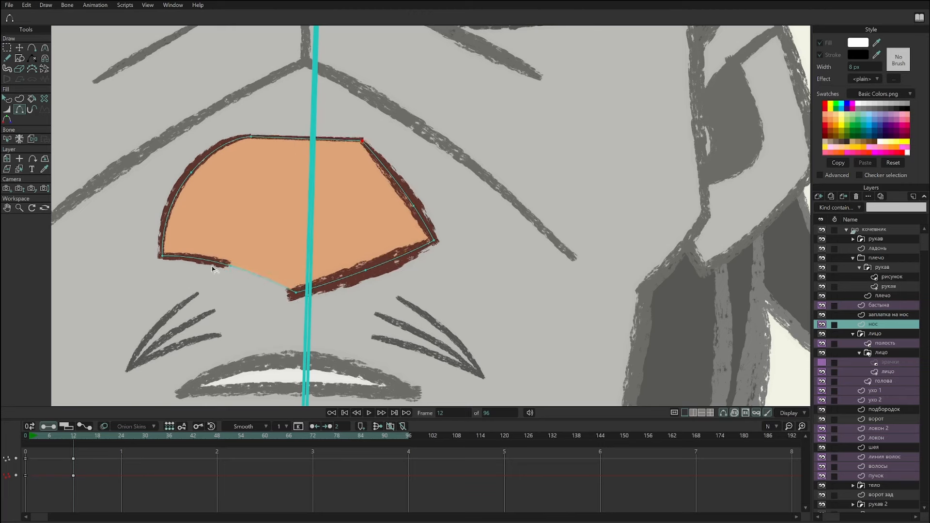
{"action": "left_click", "coordinate": [221, 266]}
{"action": "left_click", "coordinate": [216, 265]}
{"action": "left_click", "coordinate": [251, 275]}
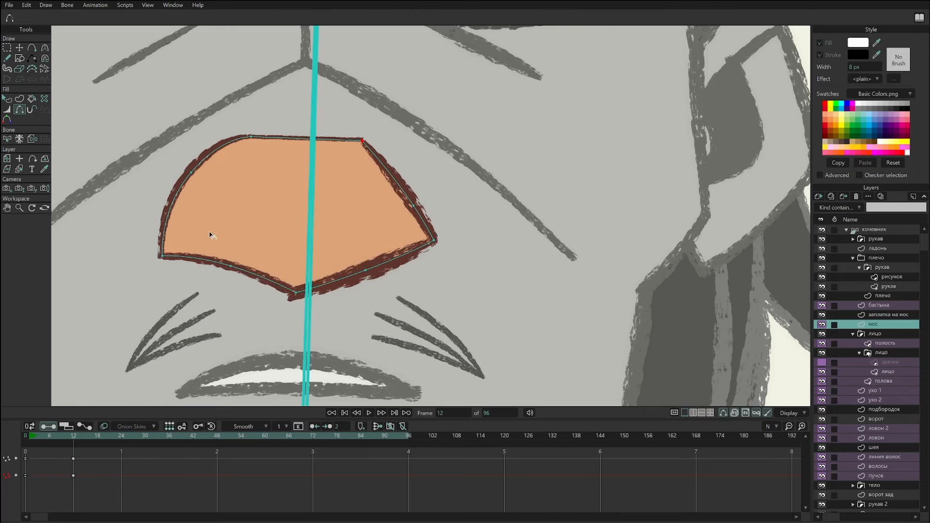
{"action": "left_click", "coordinate": [170, 214]}
{"action": "left_click", "coordinate": [176, 207]}
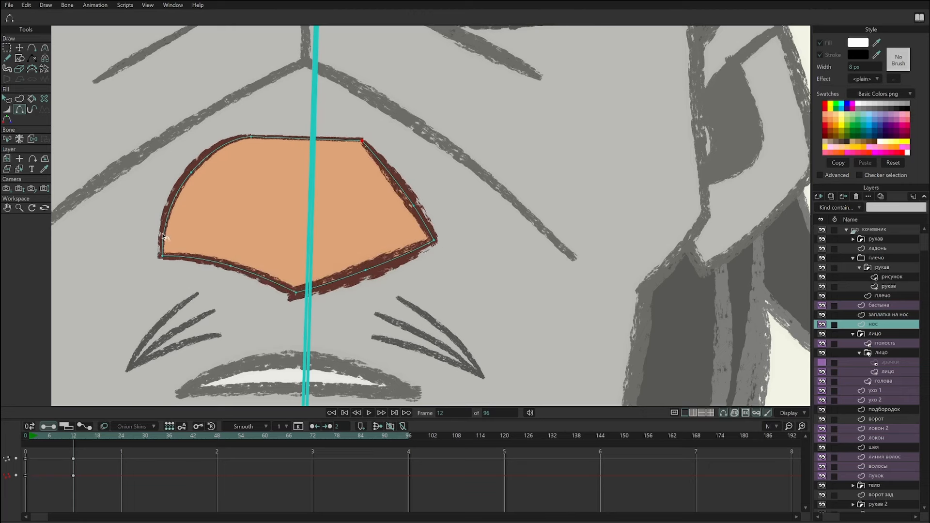
Hide and show stroke segments along the nose's lower-right edge, and hide the stroke along its upper edge.
{"action": "left_click", "coordinate": [386, 258]}
{"action": "left_click", "coordinate": [345, 275]}
{"action": "left_click", "coordinate": [387, 258]}
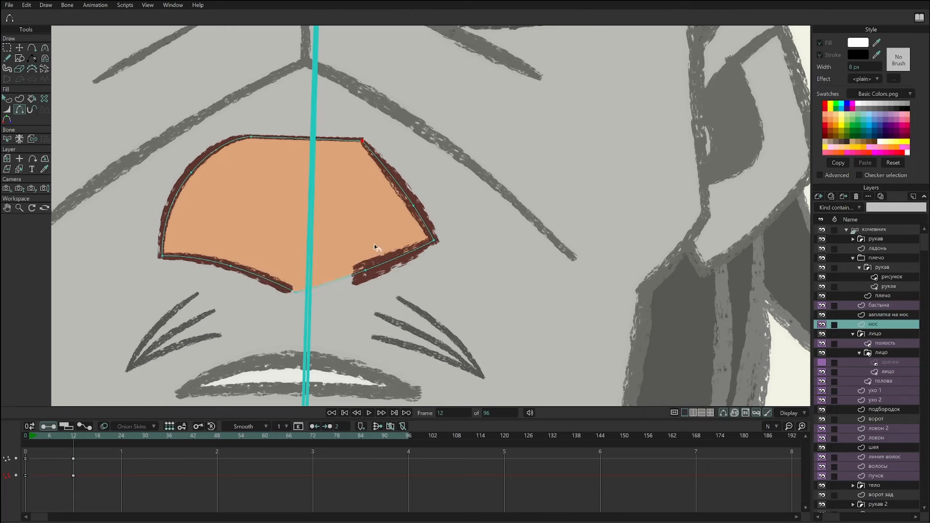
{"action": "left_click", "coordinate": [342, 278]}
{"action": "left_click", "coordinate": [310, 139]}
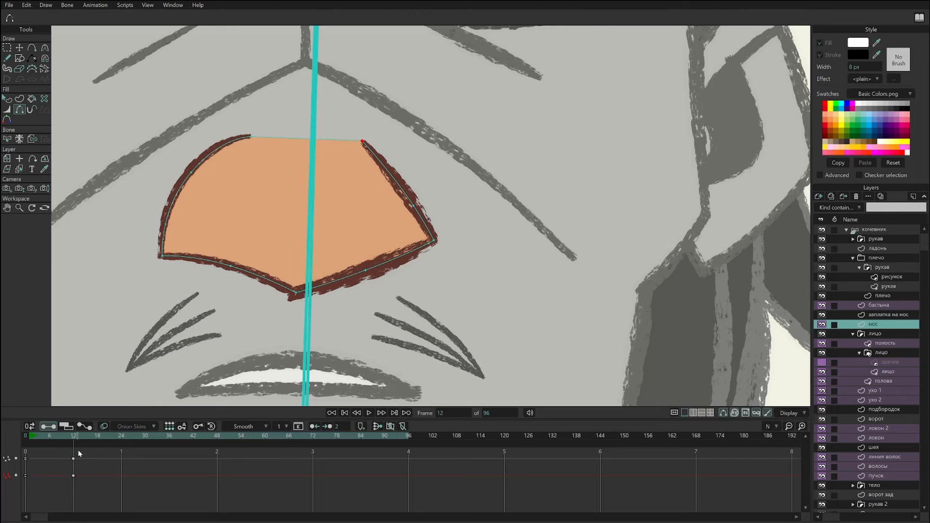
Select the nose's frame 12 keyframes, go to frame 29 and key the nose layer's current shape there.
{"action": "mouse_move", "coordinate": [81, 454]}
{"action": "left_mouse_down"}
{"action": "mouse_move", "coordinate": [70, 486]}
{"action": "mouse_move", "coordinate": [54, 442]}
{"action": "mouse_move", "coordinate": [81, 446]}
{"action": "mouse_move", "coordinate": [69, 449]}
{"action": "mouse_move", "coordinate": [66, 488]}
{"action": "mouse_move", "coordinate": [80, 473]}
{"action": "left_mouse_up"}
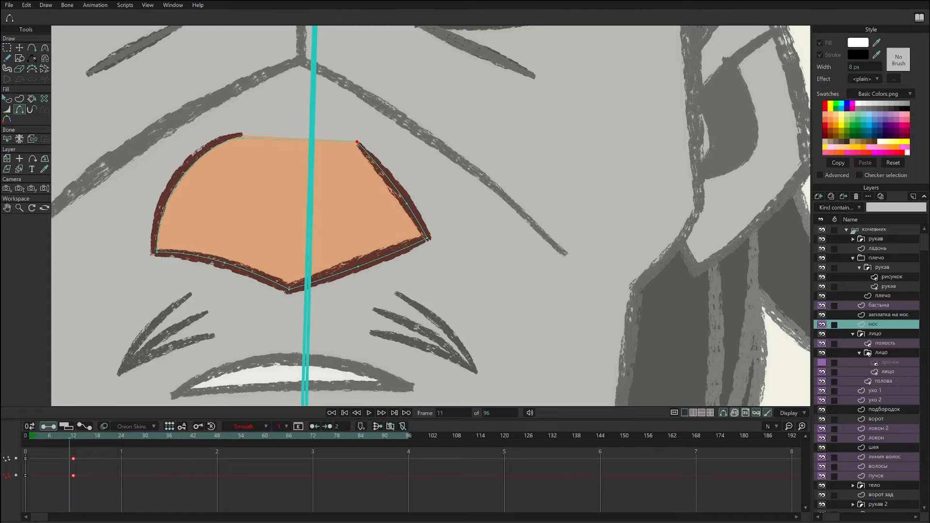
{"action": "mouse_move", "coordinate": [73, 439]}
{"action": "left_mouse_down"}
{"action": "mouse_move", "coordinate": [54, 439]}
{"action": "mouse_move", "coordinate": [83, 450]}
{"action": "mouse_move", "coordinate": [73, 446]}
{"action": "left_mouse_up"}
{"action": "scroll", "coordinate": [567, 223], "scroll_direction": "down", "scroll_amount": 5}
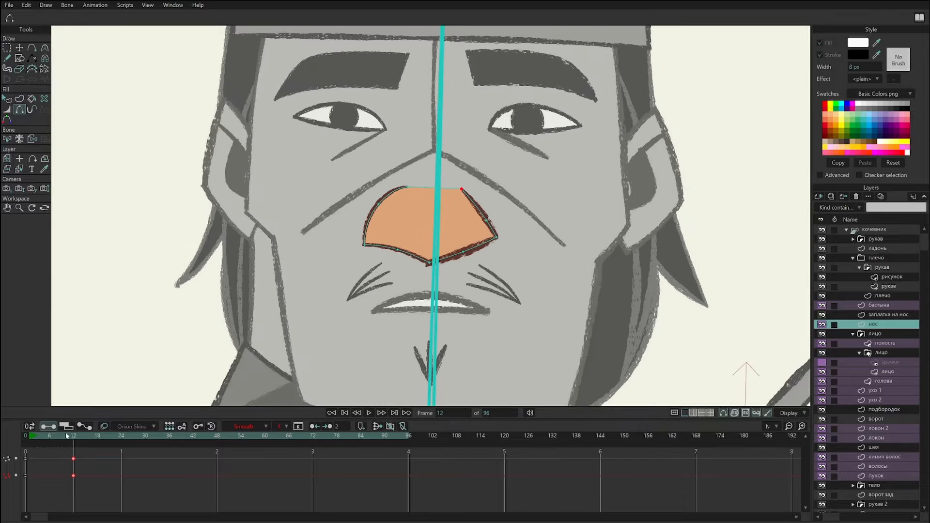
{"action": "left_click_drag", "start_coordinate": [67, 436], "coordinate": [154, 446]}
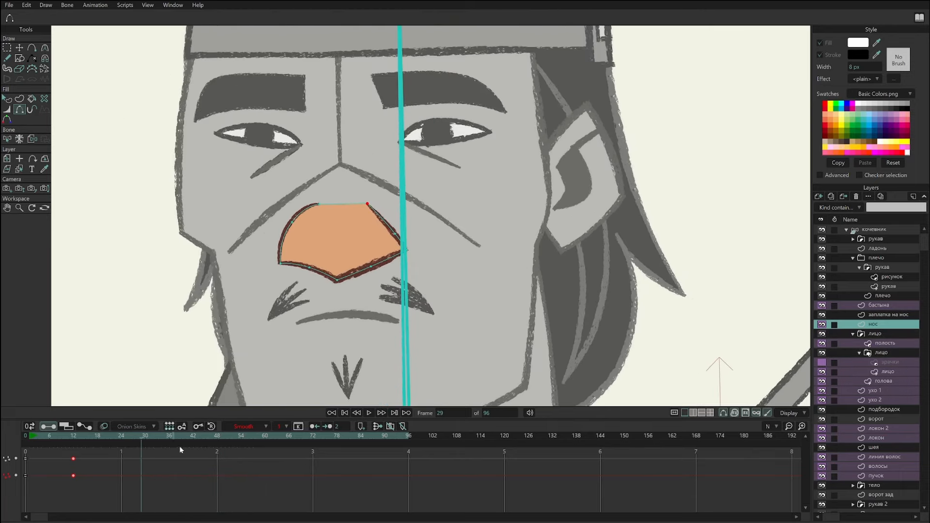
{"action": "left_click", "coordinate": [198, 427]}
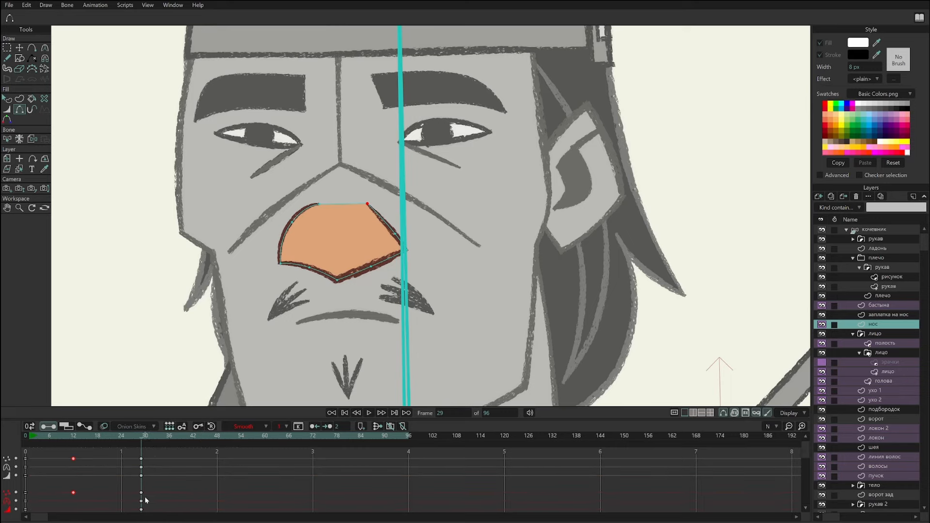
Reshape the nose at frame 44 by pulling its left corner and tip outwards and raising the upper-left corner.
{"action": "left_click_drag", "start_coordinate": [146, 439], "coordinate": [201, 439]}
{"action": "left_click", "coordinate": [19, 48]}
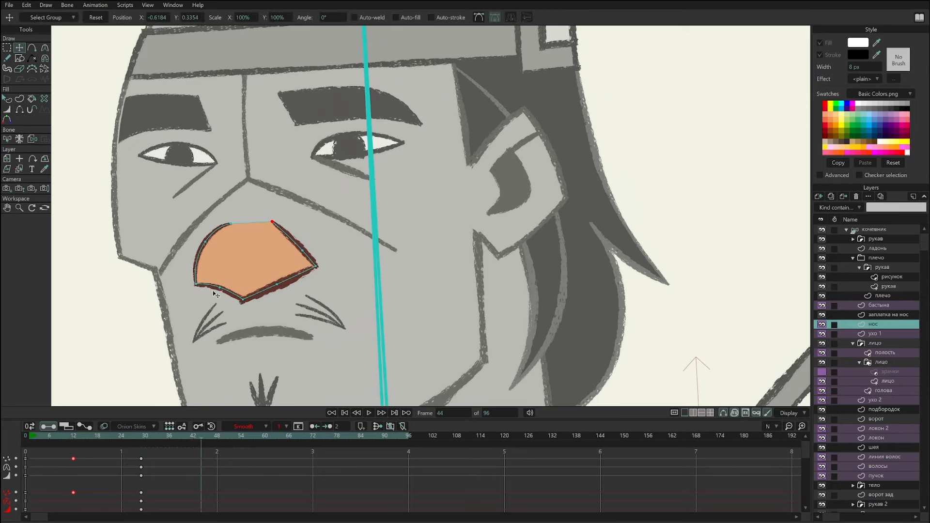
{"action": "mouse_move", "coordinate": [195, 284]}
{"action": "left_mouse_down"}
{"action": "mouse_move", "coordinate": [149, 279]}
{"action": "mouse_move", "coordinate": [184, 294]}
{"action": "left_mouse_up"}
{"action": "left_click_drag", "start_coordinate": [205, 242], "coordinate": [150, 230]}
{"action": "left_click_drag", "start_coordinate": [242, 300], "coordinate": [185, 322]}
{"action": "left_click_drag", "start_coordinate": [184, 293], "coordinate": [159, 286]}
{"action": "left_click_drag", "start_coordinate": [185, 323], "coordinate": [185, 327]}
{"action": "left_click_drag", "start_coordinate": [275, 284], "coordinate": [249, 265]}
{"action": "left_click_drag", "start_coordinate": [231, 224], "coordinate": [238, 187]}
{"action": "left_click_drag", "start_coordinate": [149, 281], "coordinate": [132, 281]}
{"action": "left_click_drag", "start_coordinate": [151, 231], "coordinate": [154, 240]}
{"action": "left_click_drag", "start_coordinate": [249, 265], "coordinate": [237, 281]}
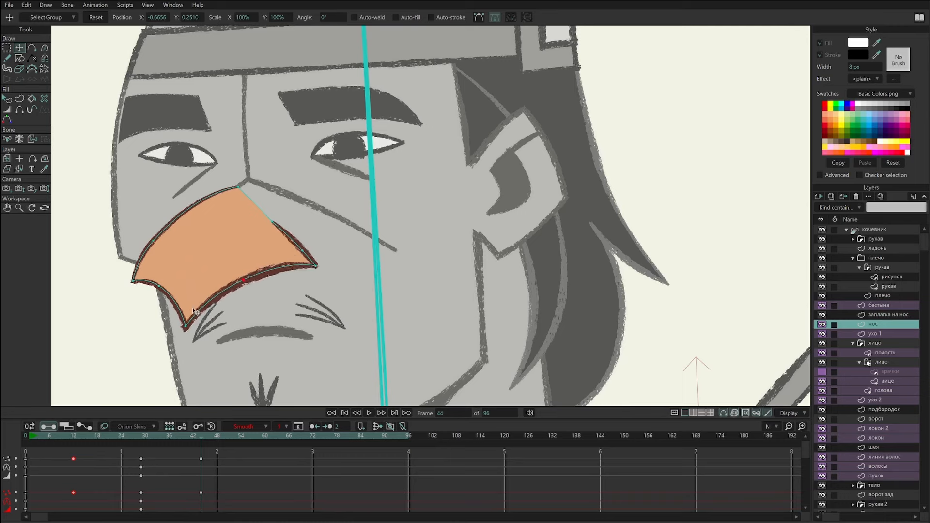
Pull the nose's tip back up to the right and shift the right corner and lower-right edge points slightly.
{"action": "left_click_drag", "start_coordinate": [186, 326], "coordinate": [211, 304]}
{"action": "left_click_drag", "start_coordinate": [237, 281], "coordinate": [233, 274]}
{"action": "left_click_drag", "start_coordinate": [316, 266], "coordinate": [310, 265]}
{"action": "left_click_drag", "start_coordinate": [233, 274], "coordinate": [245, 274]}
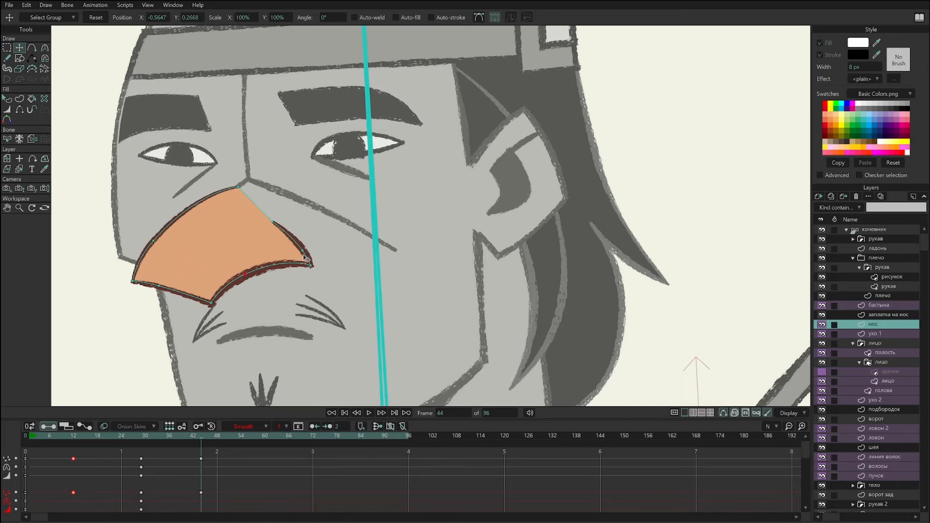
{"action": "left_click_drag", "start_coordinate": [302, 251], "coordinate": [295, 250]}
{"action": "left_click", "coordinate": [228, 297]}
{"action": "left_click_drag", "start_coordinate": [228, 297], "coordinate": [240, 287]}
{"action": "left_click_drag", "start_coordinate": [245, 274], "coordinate": [247, 272]}
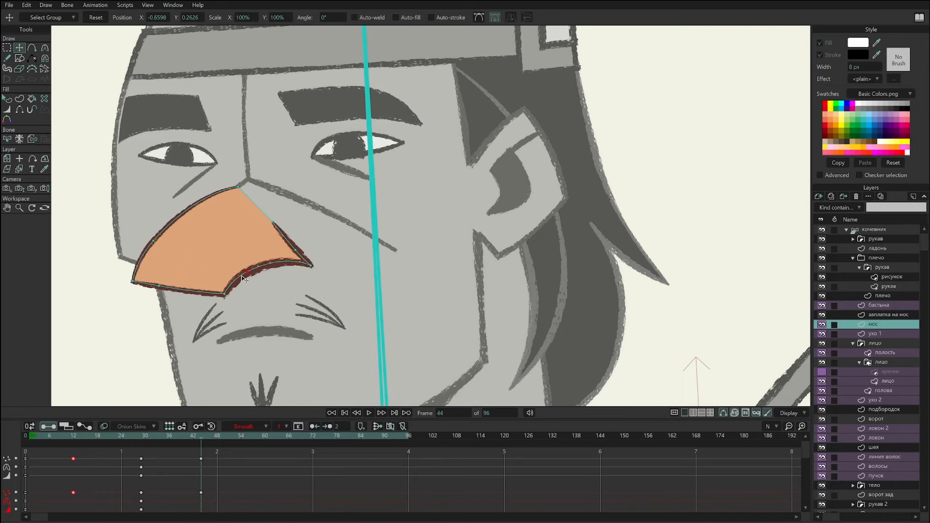
Delete the nose layer's keyframes at frames 12, 29 and 44, and return to frame 0.
{"action": "left_click_drag", "start_coordinate": [135, 434], "coordinate": [154, 460]}
{"action": "left_click_drag", "start_coordinate": [228, 453], "coordinate": [53, 512]}
{"action": "left_click_drag", "start_coordinate": [201, 460], "coordinate": [52, 504]}
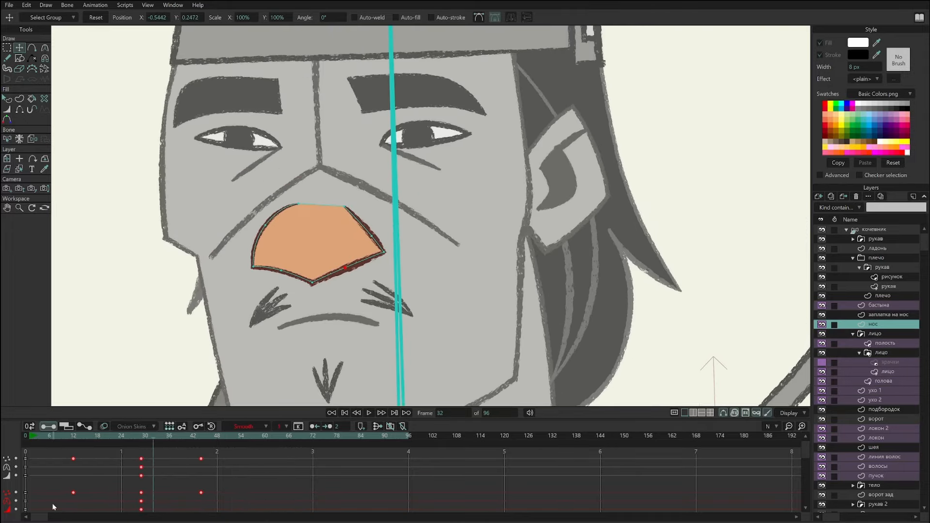
{"action": "key", "text": "Delete"}
{"action": "left_click_drag", "start_coordinate": [51, 439], "coordinate": [25, 441]}
Select the character's кочевник bone layer, fold its плечо folder and collapse the whole layer group.
{"action": "scroll", "coordinate": [596, 180], "scroll_direction": "down", "scroll_amount": 3}
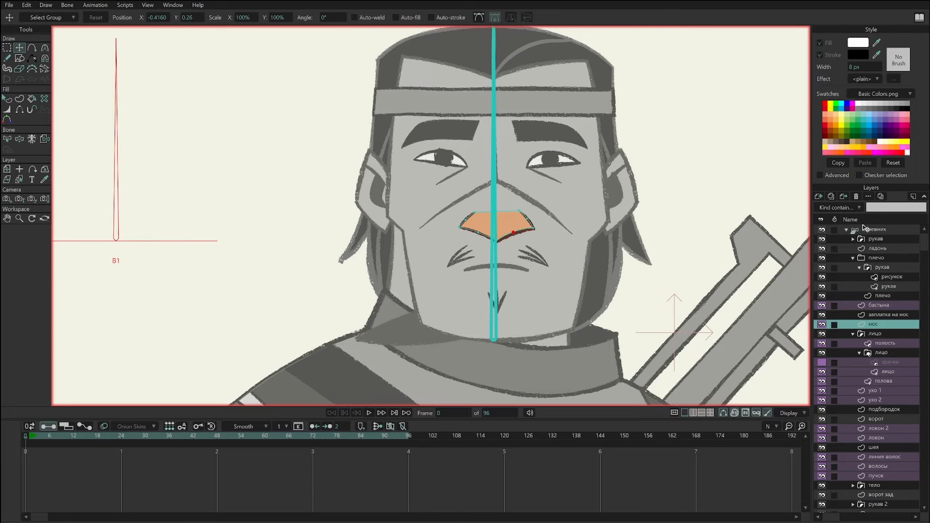
{"action": "left_click", "coordinate": [867, 230]}
{"action": "left_click_drag", "start_coordinate": [560, 259], "coordinate": [452, 284]}
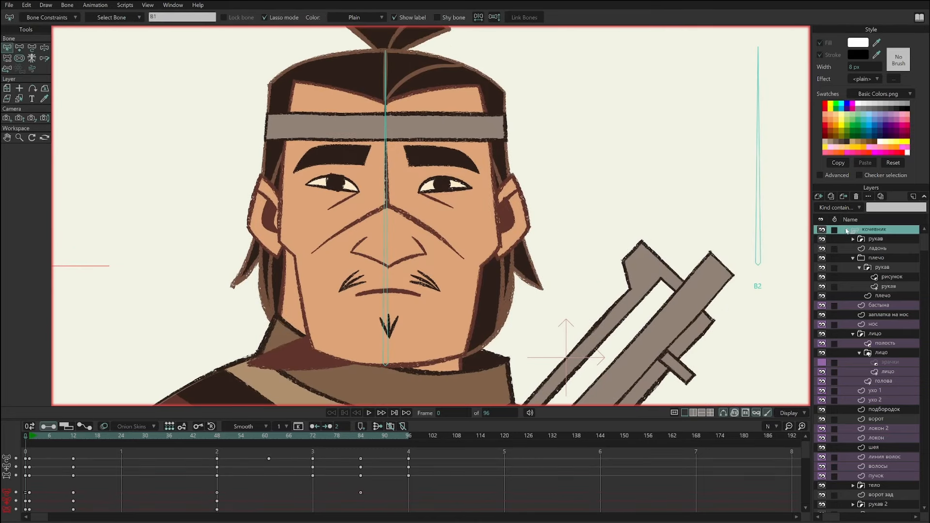
{"action": "left_click", "coordinate": [847, 230]}
{"action": "scroll", "coordinate": [626, 199], "scroll_direction": "down", "scroll_amount": 2}
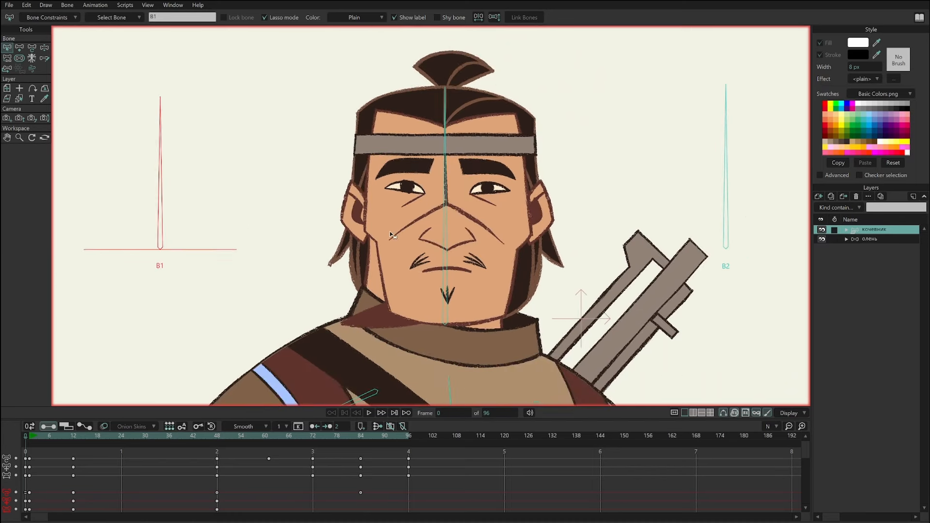
{"action": "left_click", "coordinate": [848, 230]}
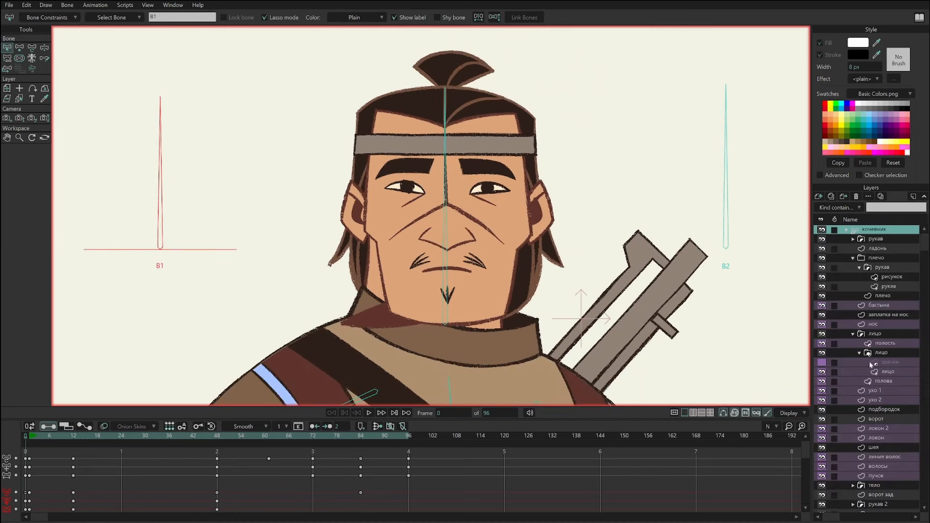
{"action": "left_click", "coordinate": [854, 259]}
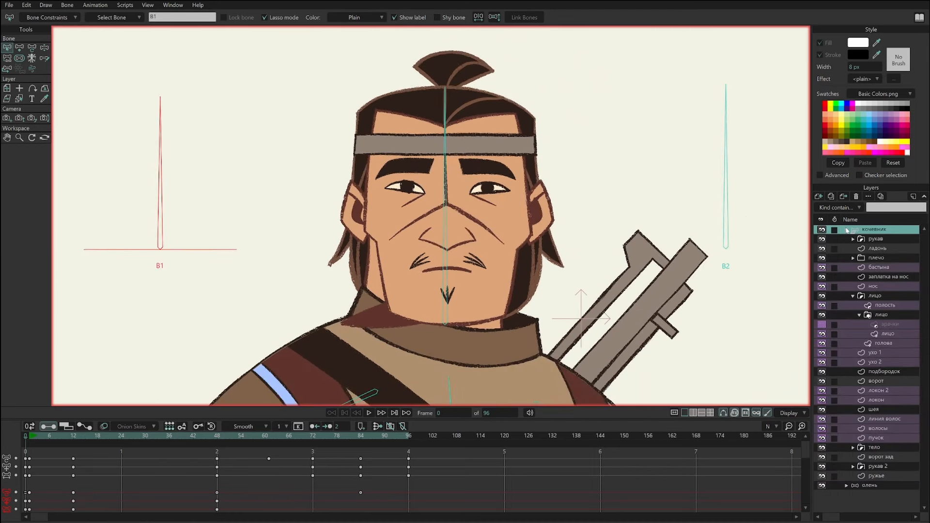
{"action": "left_click", "coordinate": [853, 230]}
{"action": "left_click_drag", "start_coordinate": [498, 199], "coordinate": [480, 199]}
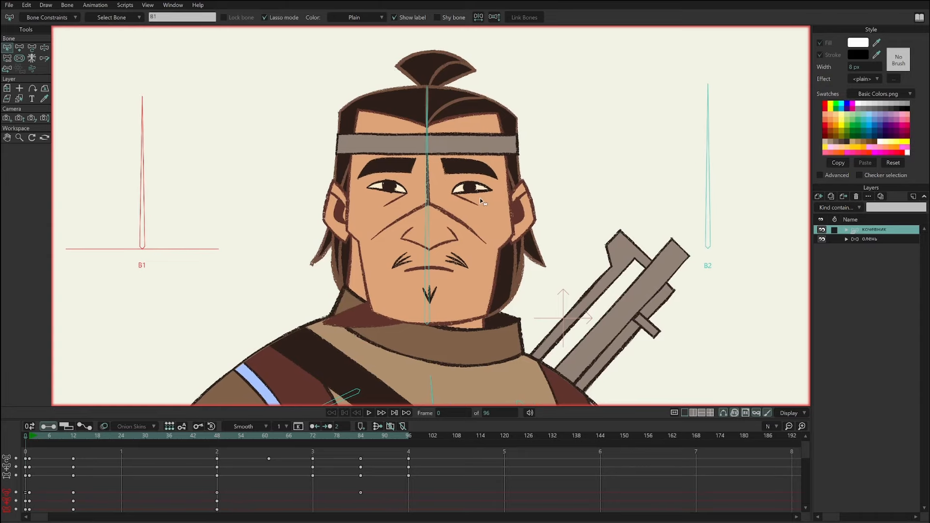
Swing control bone B1 to turn the head, and open the Actions window beside the character.
{"action": "mouse_move", "coordinate": [221, 153]}
{"action": "left_mouse_down"}
{"action": "mouse_move", "coordinate": [293, 159]}
{"action": "mouse_move", "coordinate": [163, 189]}
{"action": "mouse_move", "coordinate": [225, 248]}
{"action": "left_mouse_up"}
{"action": "left_click_drag", "start_coordinate": [230, 149], "coordinate": [226, 107]}
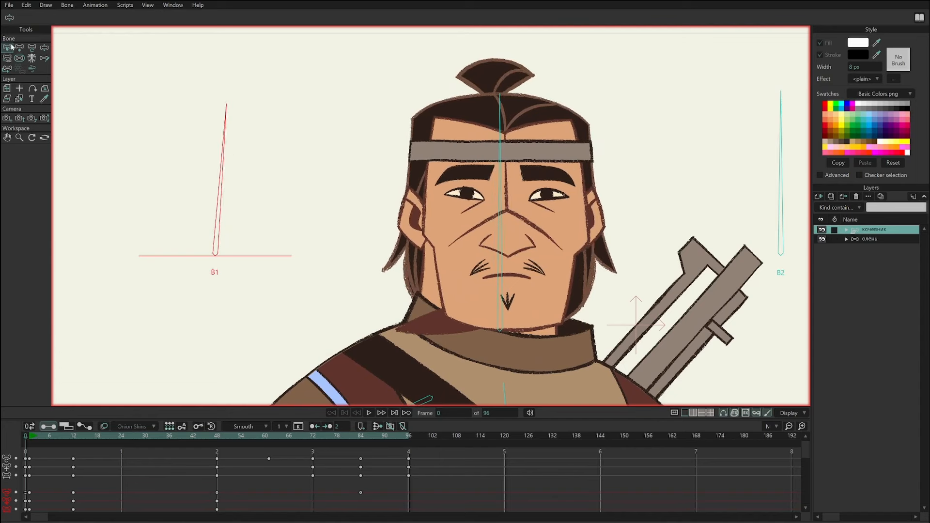
{"action": "left_click", "coordinate": [178, 5]}
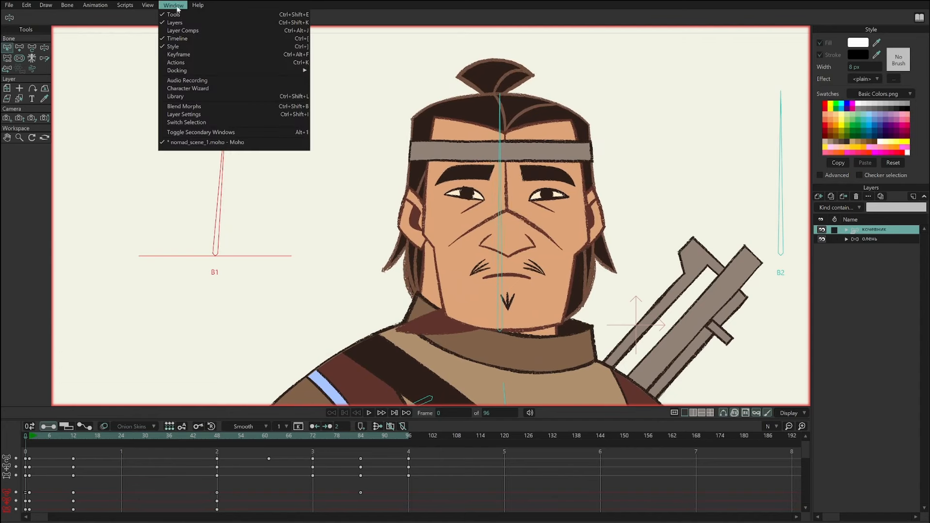
{"action": "left_click", "coordinate": [182, 63]}
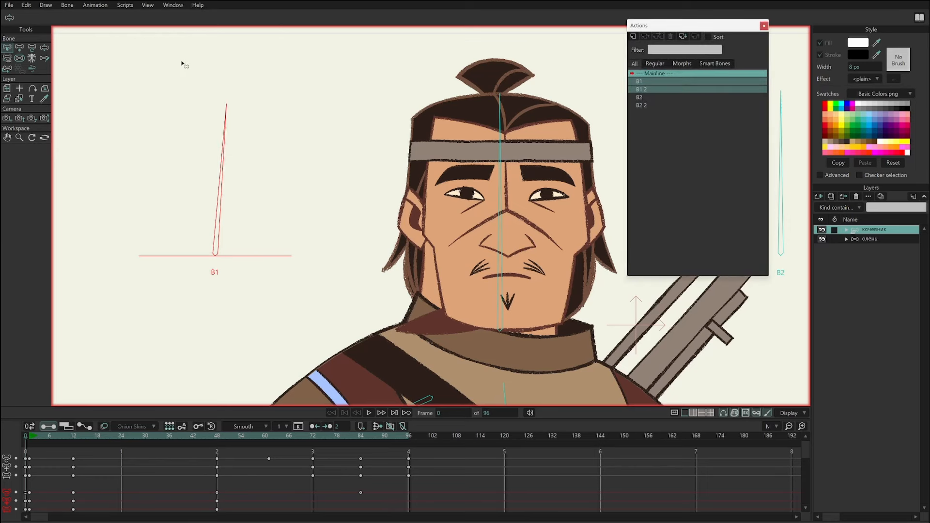
{"action": "left_click_drag", "start_coordinate": [704, 29], "coordinate": [698, 88]}
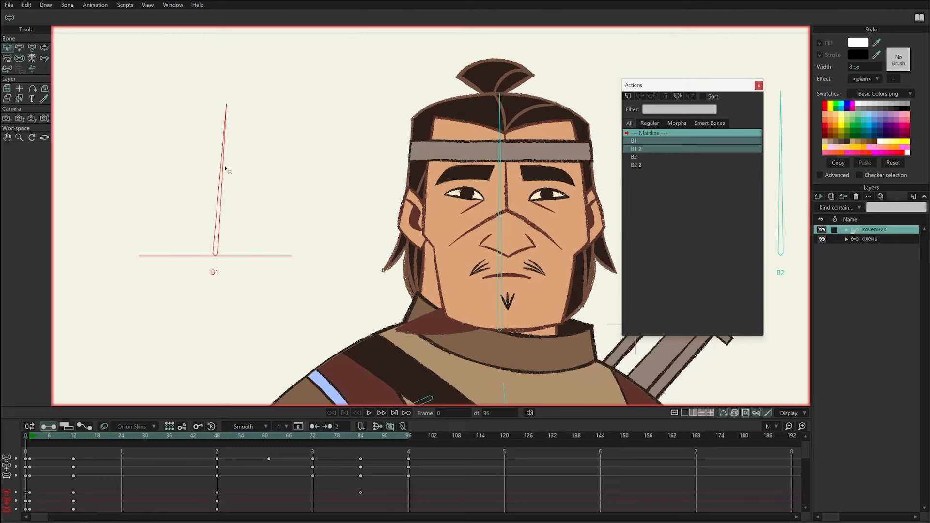
{"action": "left_click_drag", "start_coordinate": [263, 168], "coordinate": [269, 132]}
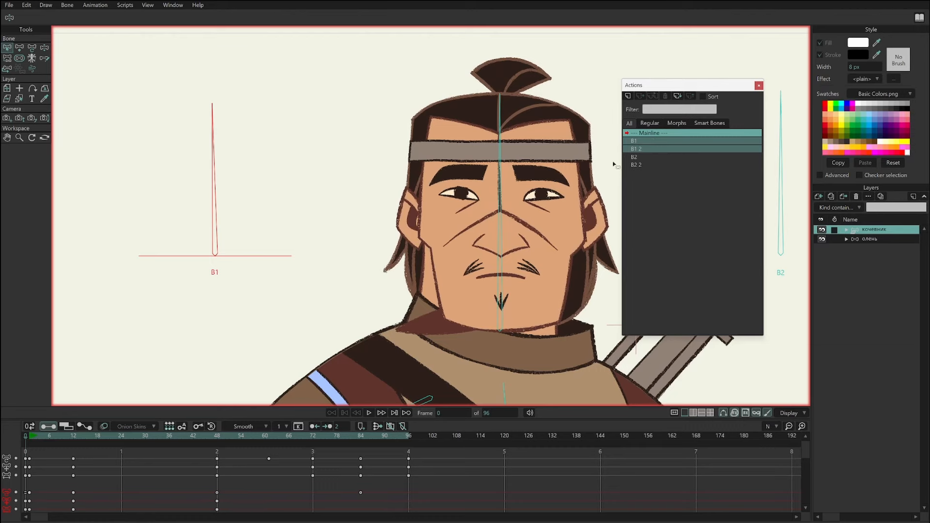
Activate the B1 action and scrub its timeline to examine how the bone turns the head.
{"action": "double_click", "coordinate": [645, 139]}
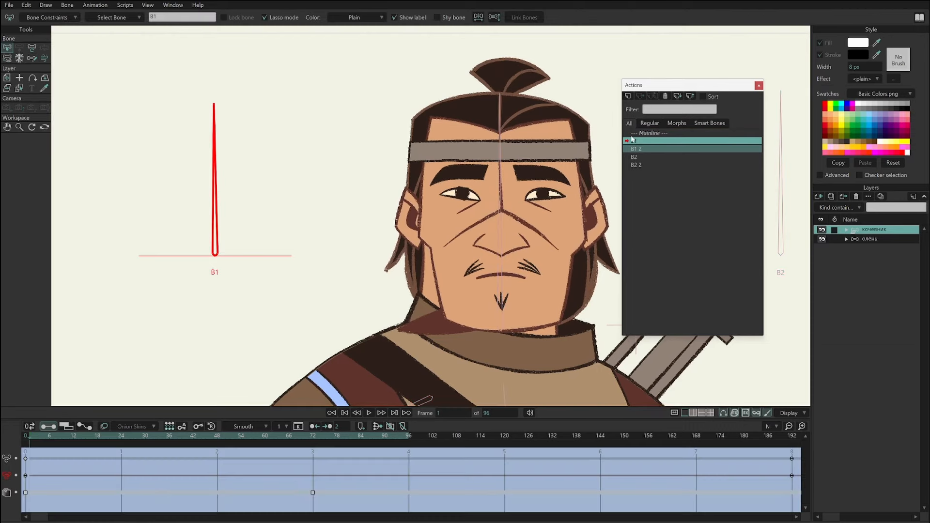
{"action": "left_click_drag", "start_coordinate": [41, 463], "coordinate": [222, 464]}
{"action": "left_click_drag", "start_coordinate": [37, 435], "coordinate": [279, 439]}
{"action": "left_click", "coordinate": [30, 435]}
{"action": "left_click_drag", "start_coordinate": [32, 439], "coordinate": [218, 461]}
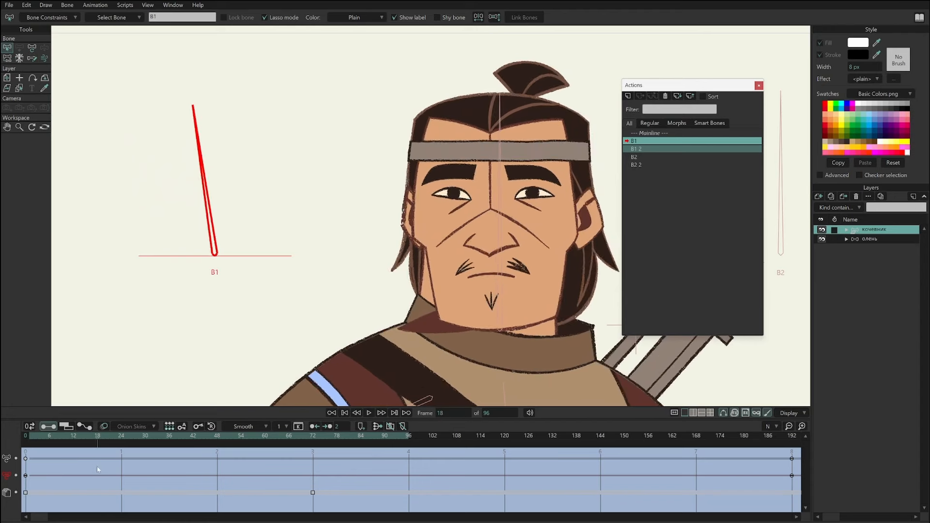
Expand the character's layer group, select the nose layer on the canvas and scrub through its B1 animation.
{"action": "left_click", "coordinate": [847, 230]}
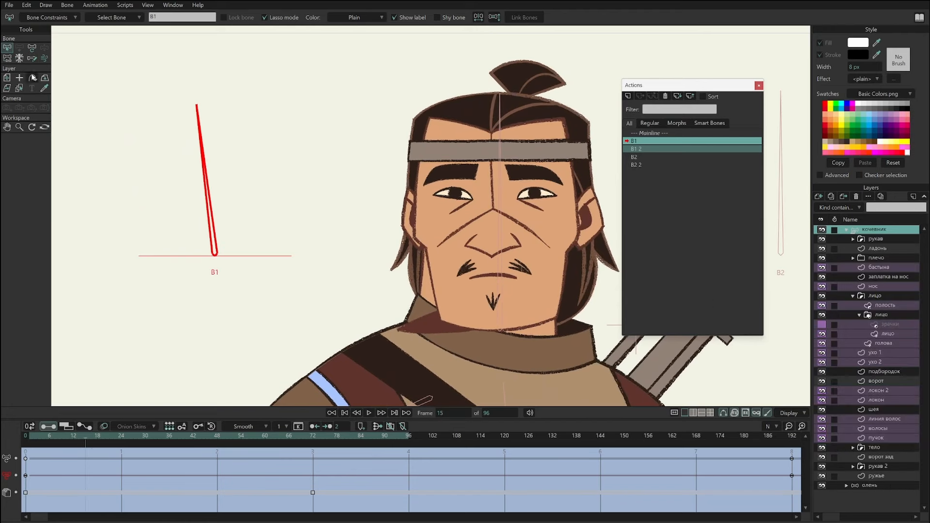
{"action": "left_click", "coordinate": [18, 88]}
{"action": "left_click", "coordinate": [494, 243]}
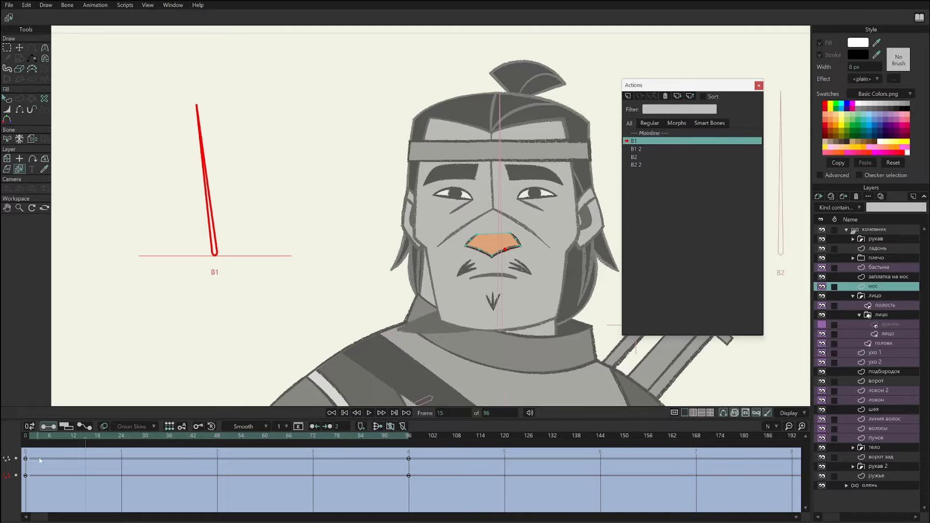
{"action": "left_click_drag", "start_coordinate": [41, 456], "coordinate": [53, 488]}
{"action": "left_click_drag", "start_coordinate": [30, 441], "coordinate": [238, 448]}
Select the лицо layer with the facial features and scrub its B1 animation up to frame 96.
{"action": "left_click", "coordinate": [513, 177]}
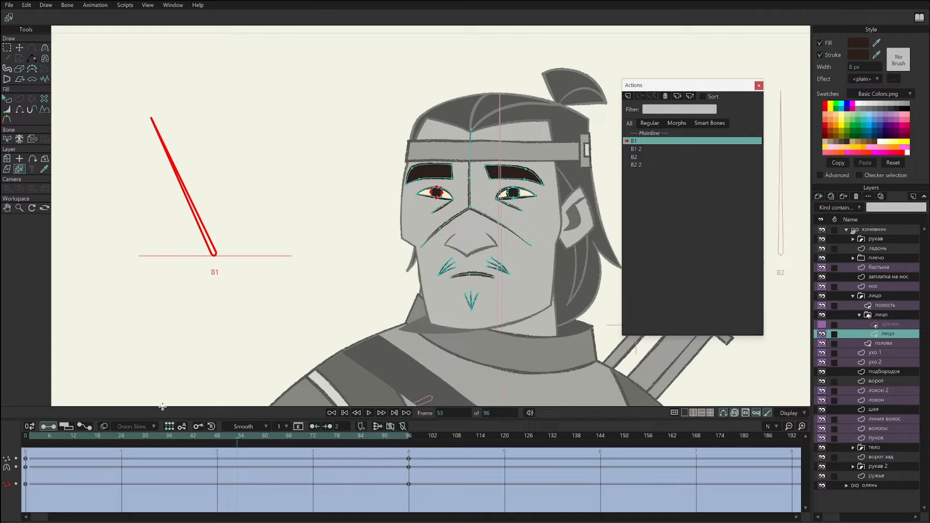
{"action": "left_click_drag", "start_coordinate": [33, 435], "coordinate": [416, 462]}
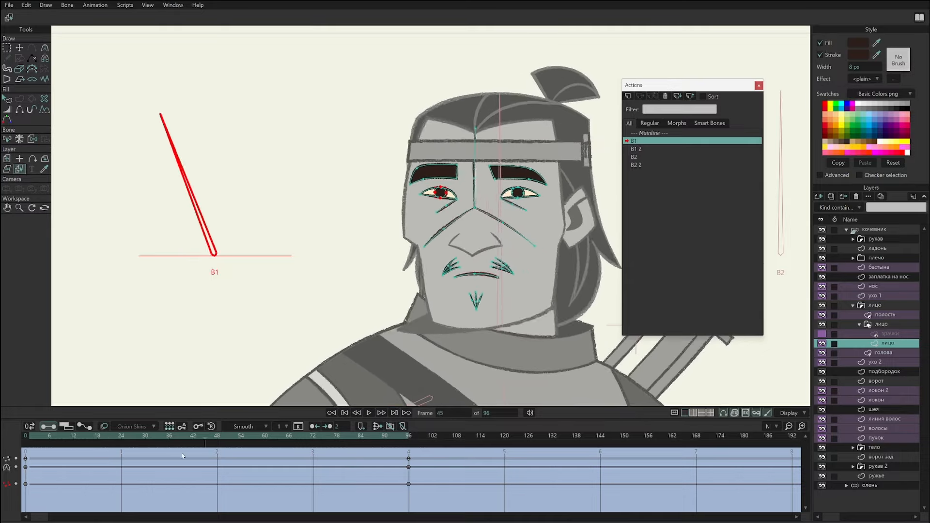
{"action": "left_click_drag", "start_coordinate": [313, 440], "coordinate": [409, 448]}
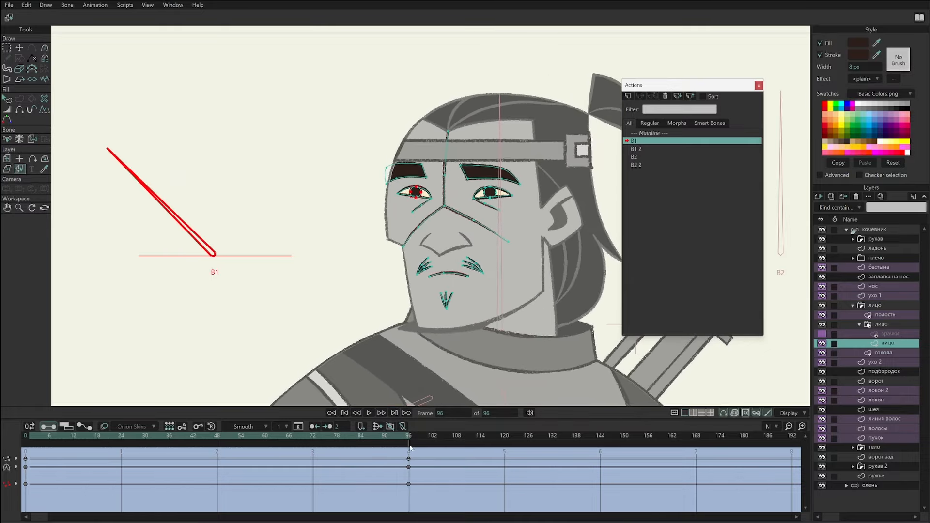
Bend the vertical line between the eyebrows to the left at frame 96 and adjust its junction above the nose.
{"action": "left_click", "coordinate": [7, 47]}
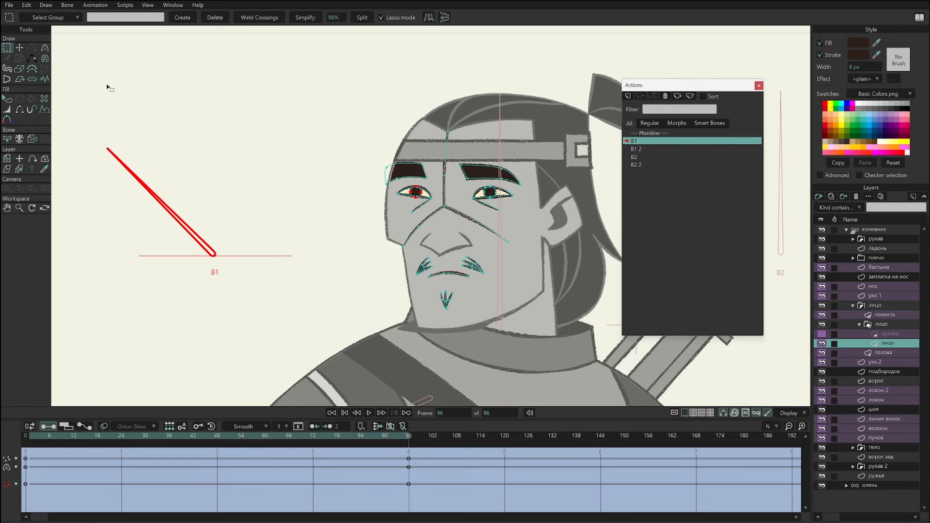
{"action": "left_click", "coordinate": [19, 48]}
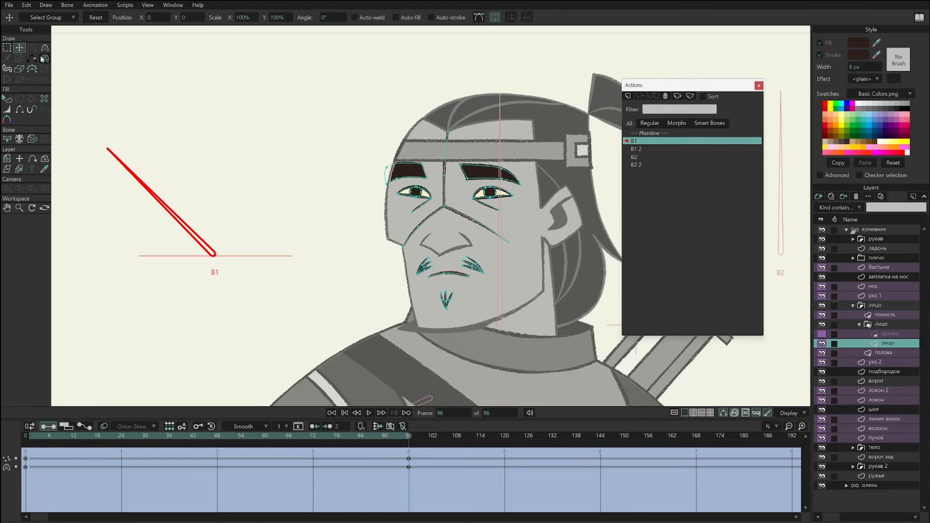
{"action": "left_click_drag", "start_coordinate": [444, 207], "coordinate": [438, 182]}
{"action": "left_click_drag", "start_coordinate": [427, 214], "coordinate": [437, 210]}
{"action": "left_click_drag", "start_coordinate": [432, 173], "coordinate": [430, 173]}
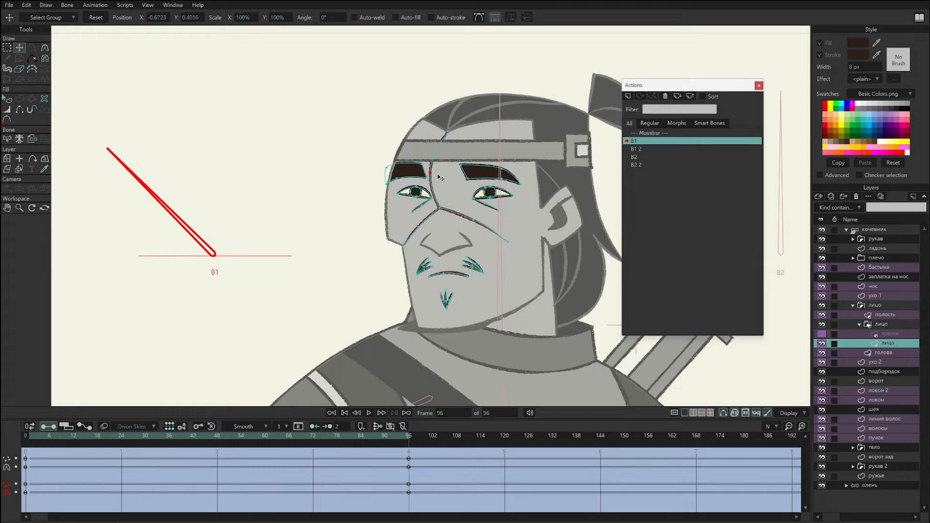
{"action": "left_click", "coordinate": [438, 211]}
{"action": "left_click_drag", "start_coordinate": [442, 208], "coordinate": [445, 208]}
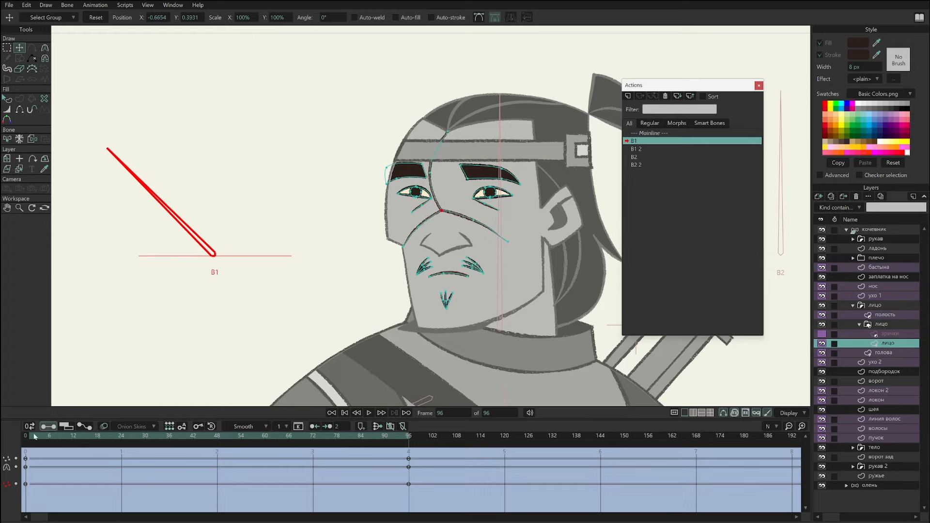
Scrub the B1 action back to frame 8 to check the bent line, and return to the Mainline.
{"action": "left_click_drag", "start_coordinate": [34, 436], "coordinate": [59, 453]}
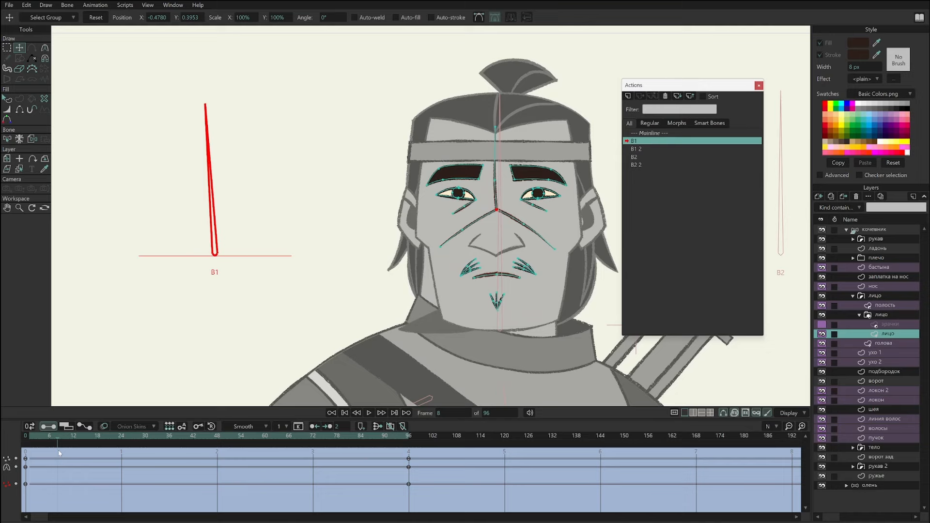
{"action": "left_click", "coordinate": [657, 133]}
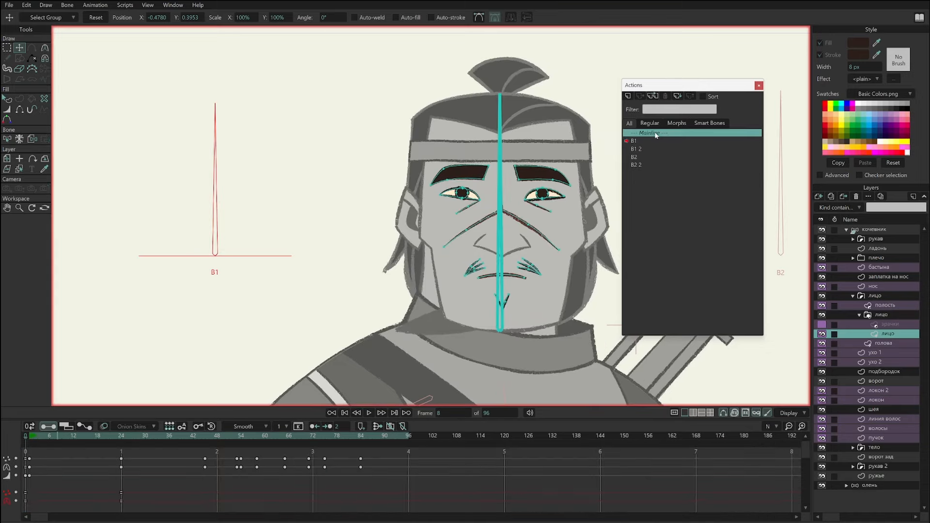
Scrub the Mainline briefly, then open the B1 action and scrub it to frame 88 to check the bent brow line.
{"action": "mouse_move", "coordinate": [37, 435]}
{"action": "left_mouse_down"}
{"action": "mouse_move", "coordinate": [66, 440]}
{"action": "mouse_move", "coordinate": [36, 443]}
{"action": "mouse_move", "coordinate": [78, 446]}
{"action": "mouse_move", "coordinate": [48, 449]}
{"action": "mouse_move", "coordinate": [55, 451]}
{"action": "mouse_move", "coordinate": [49, 442]}
{"action": "left_mouse_up"}
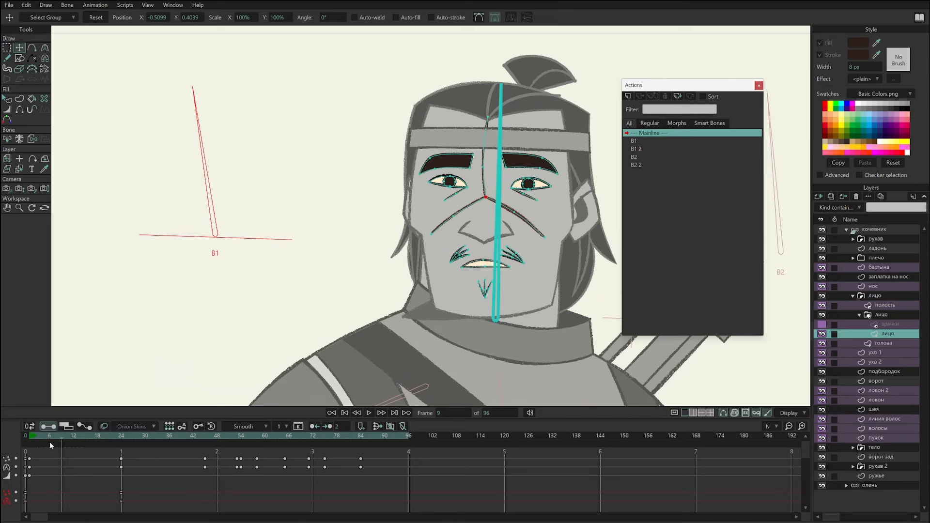
{"action": "left_click", "coordinate": [639, 141]}
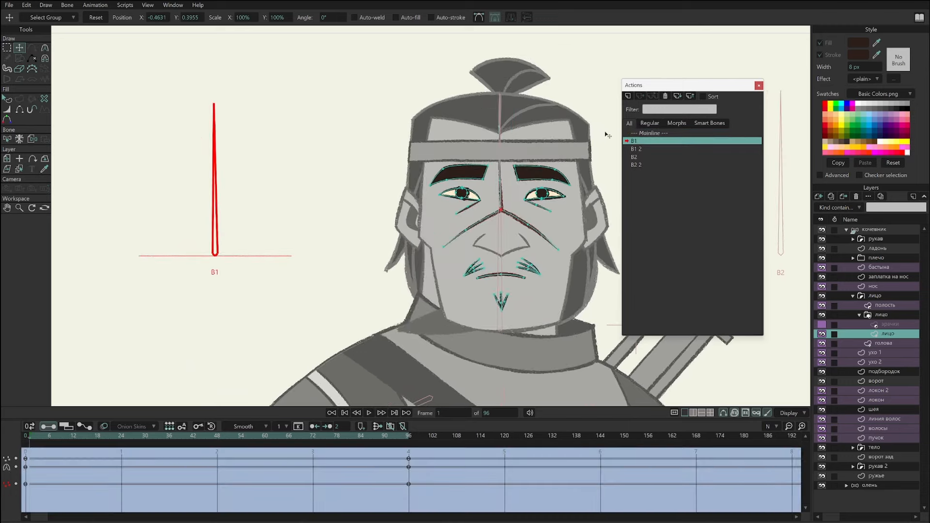
{"action": "left_click_drag", "start_coordinate": [71, 486], "coordinate": [216, 470]}
{"action": "left_click_drag", "start_coordinate": [47, 439], "coordinate": [379, 487]}
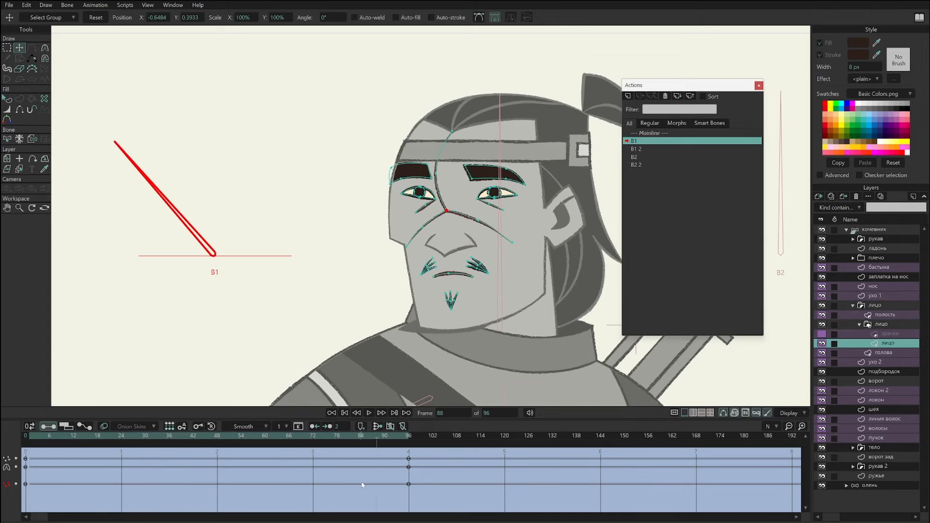
Undo the bends made to the vertical line between the eyebrows and scrub through the B1 action to frame 92.
{"action": "key", "text": "ctrl+z"}
{"action": "key", "text": "ctrl+z"}
{"action": "key", "text": "ctrl+z"}
{"action": "key", "text": "ctrl+z"}
{"action": "key", "text": "ctrl+z"}
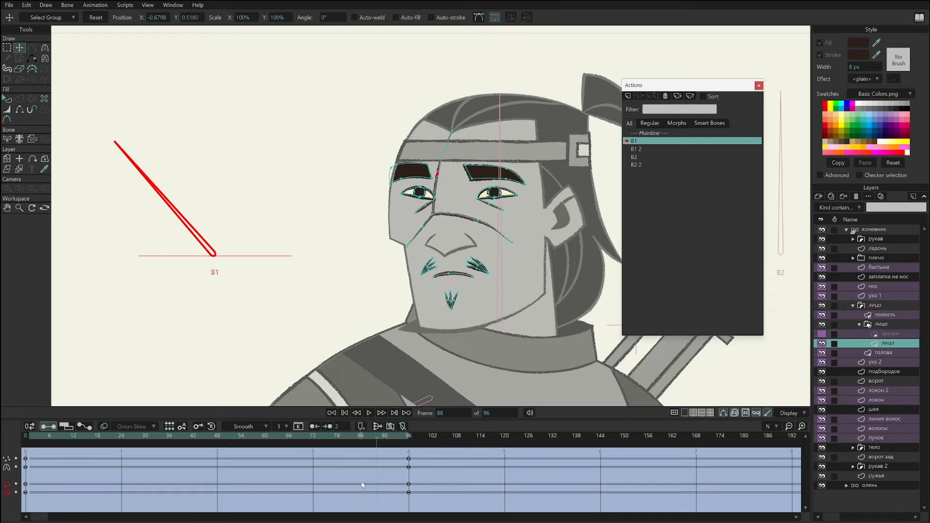
{"action": "key", "text": "ctrl+z"}
{"action": "key", "text": "ctrl+z"}
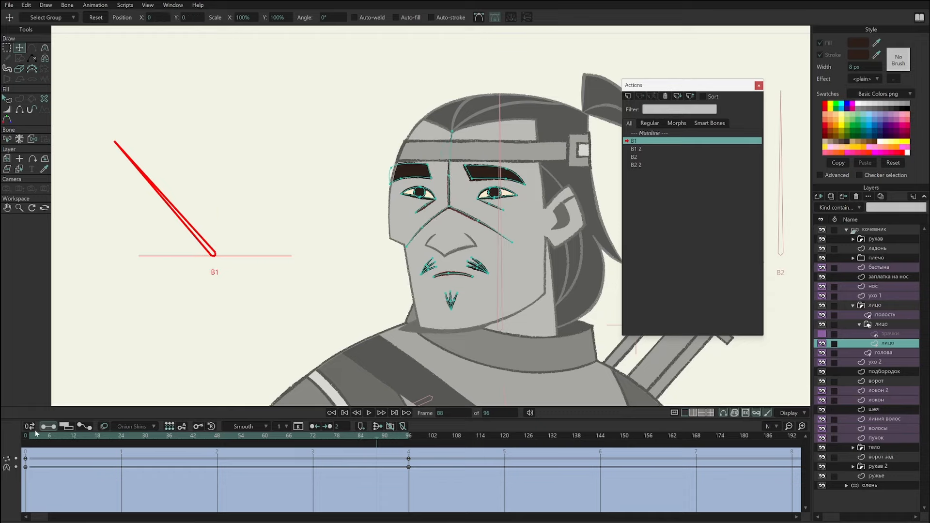
{"action": "left_click_drag", "start_coordinate": [36, 434], "coordinate": [309, 469]}
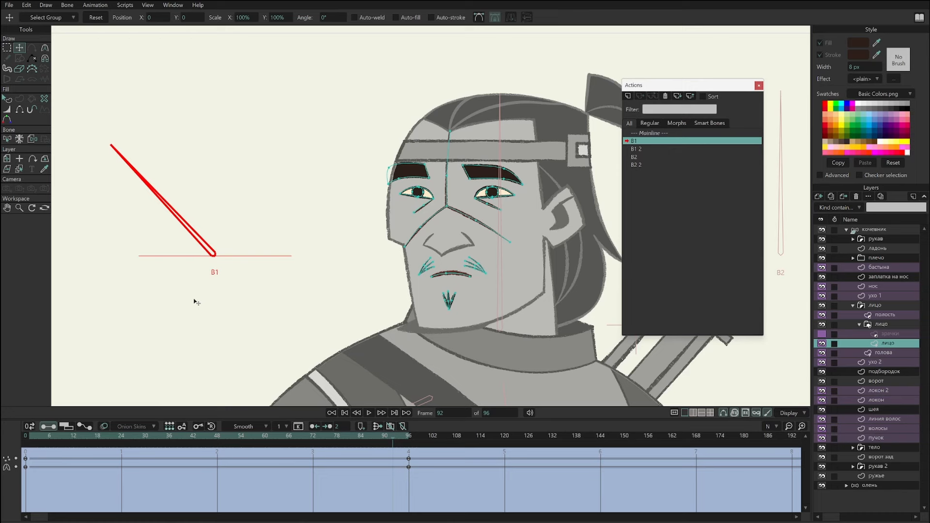
Open the B1 2 action for editing and scrub it to frame 138.
{"action": "left_click", "coordinate": [642, 149]}
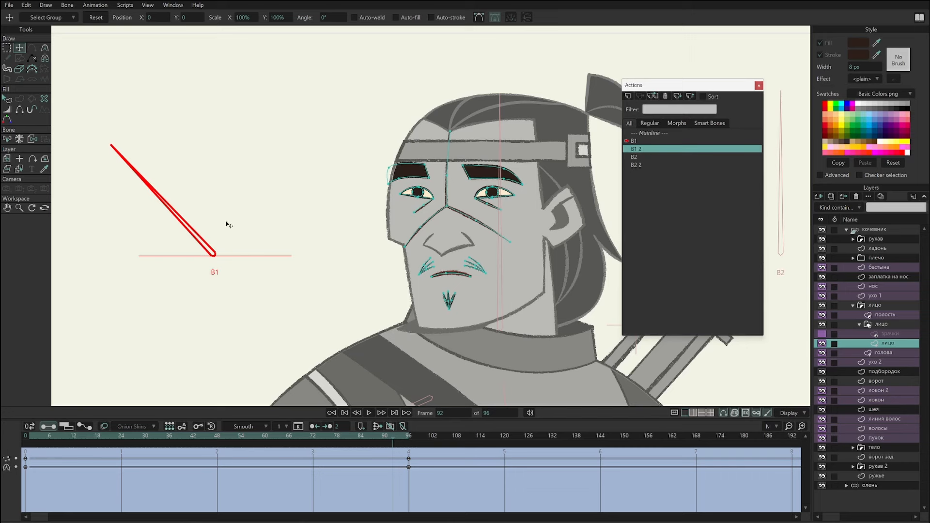
{"action": "double_click", "coordinate": [646, 151]}
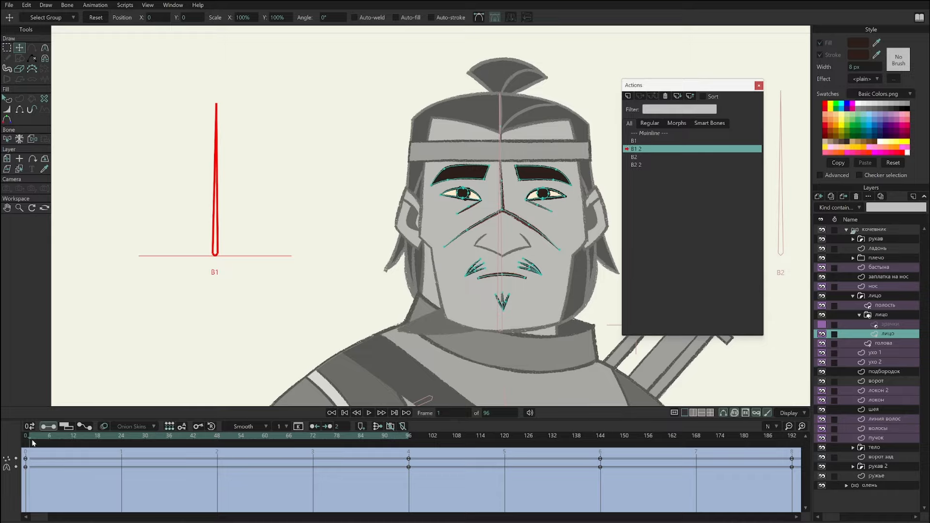
{"action": "left_click_drag", "start_coordinate": [33, 442], "coordinate": [576, 439]}
Marquee the лицо layer's keyframes at frames 96, 144 and 192 in the B1 2 action.
{"action": "right_click", "coordinate": [736, 457]}
{"action": "left_click_drag", "start_coordinate": [358, 488], "coordinate": [403, 459]}
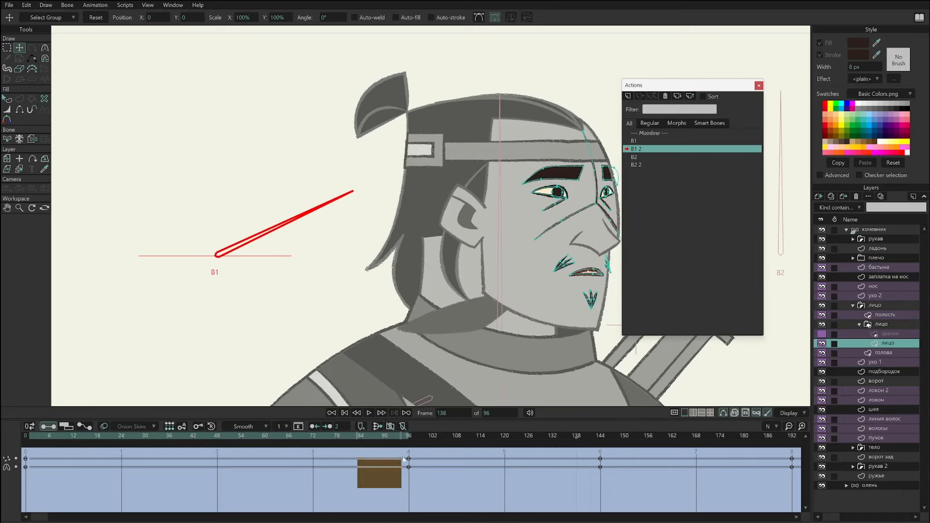
{"action": "left_click_drag", "start_coordinate": [464, 486], "coordinate": [672, 448]}
{"action": "left_click_drag", "start_coordinate": [166, 492], "coordinate": [423, 457]}
{"action": "left_click_drag", "start_coordinate": [567, 482], "coordinate": [604, 461]}
{"action": "left_click_drag", "start_coordinate": [705, 478], "coordinate": [795, 456]}
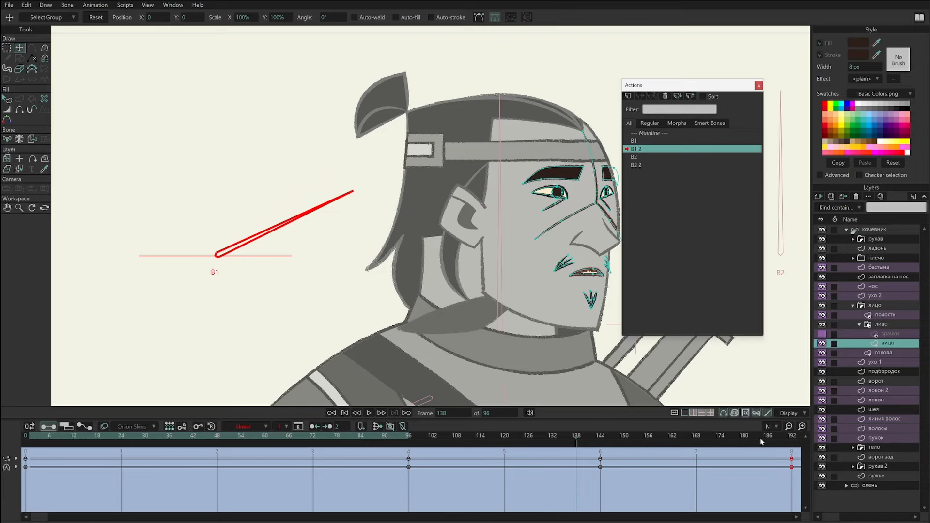
Scrub the B1 2 action to frame 125 and pull the far eyebrow's hidden outer points outward past the face edge.
{"action": "left_click_drag", "start_coordinate": [47, 437], "coordinate": [221, 440]}
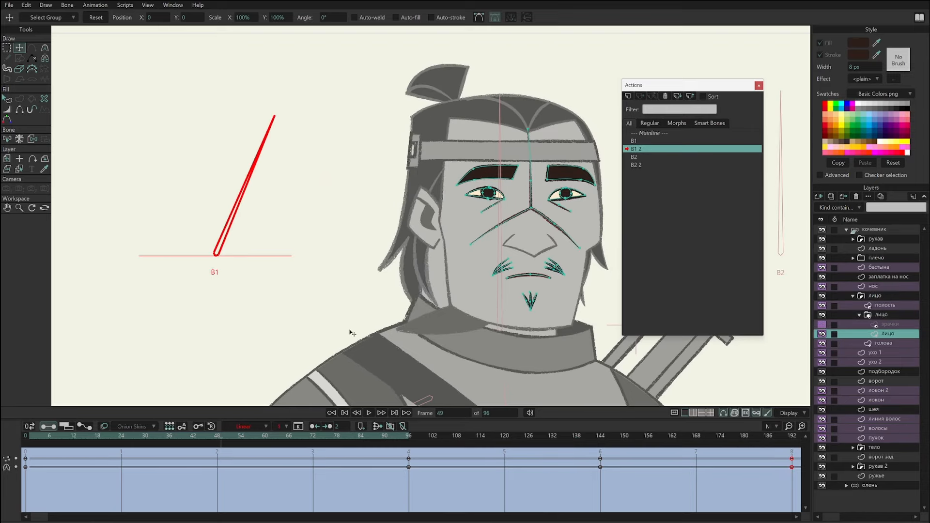
{"action": "left_click_drag", "start_coordinate": [381, 336], "coordinate": [254, 344]}
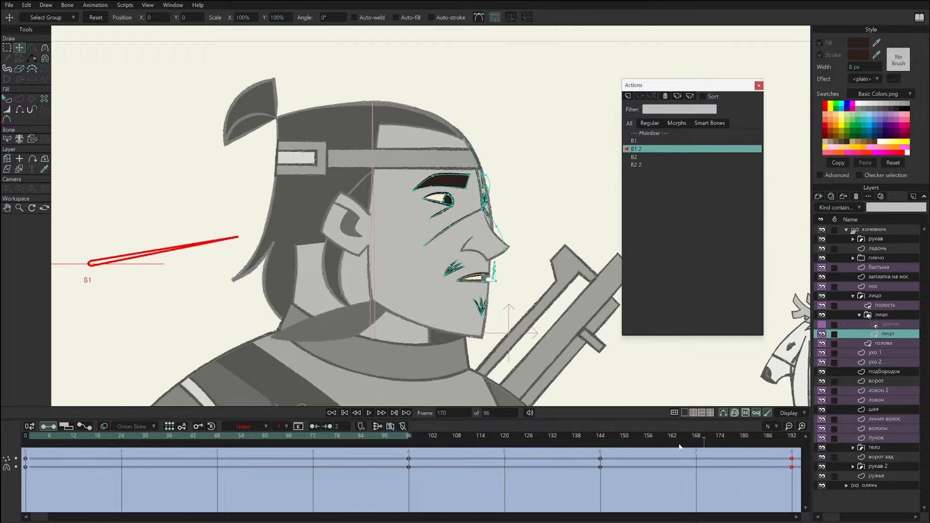
{"action": "left_click_drag", "start_coordinate": [230, 438], "coordinate": [524, 437]}
{"action": "scroll", "coordinate": [596, 218], "scroll_direction": "up", "scroll_amount": 5}
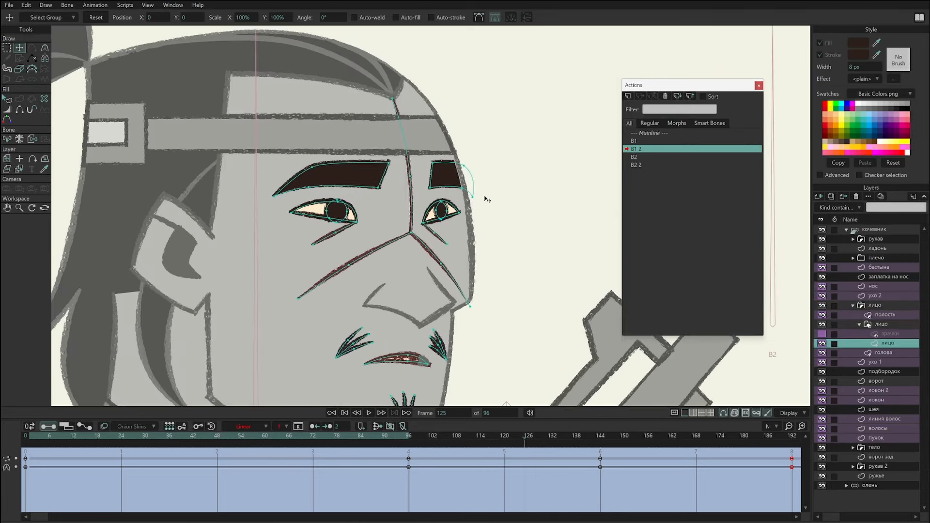
{"action": "left_click_drag", "start_coordinate": [476, 199], "coordinate": [465, 165]}
{"action": "left_click_drag", "start_coordinate": [462, 188], "coordinate": [462, 189]}
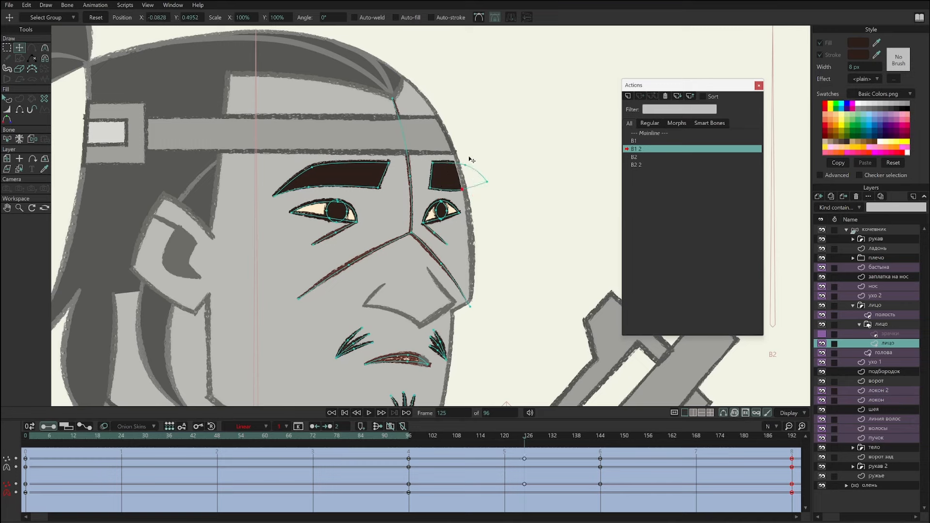
Check the outline of the голова layer, reselect лицо, and switch masking off to examine the full eyebrow shape.
{"action": "left_click", "coordinate": [889, 353]}
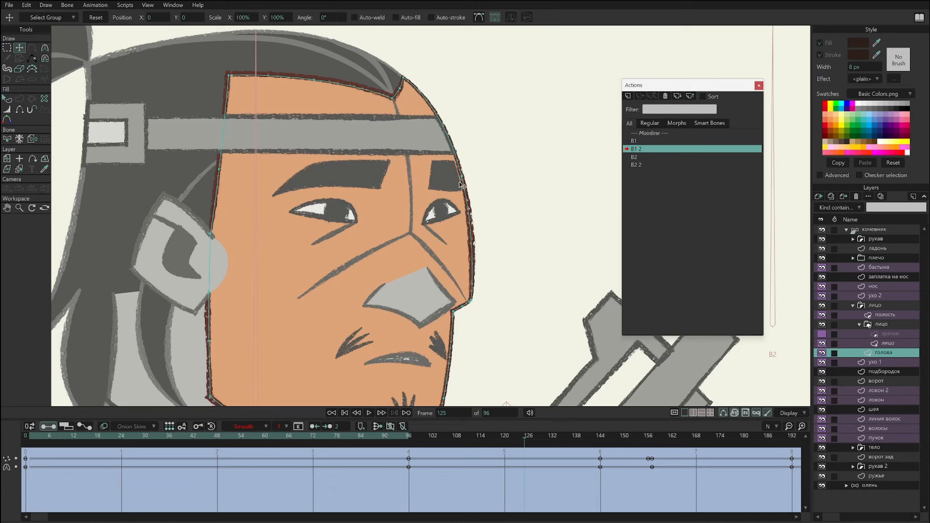
{"action": "left_click", "coordinate": [890, 344]}
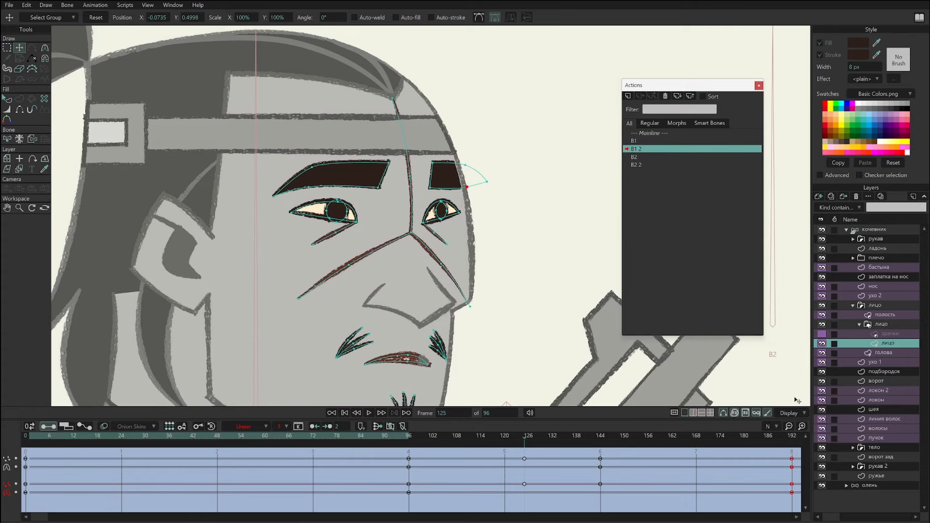
{"action": "left_click", "coordinate": [756, 414]}
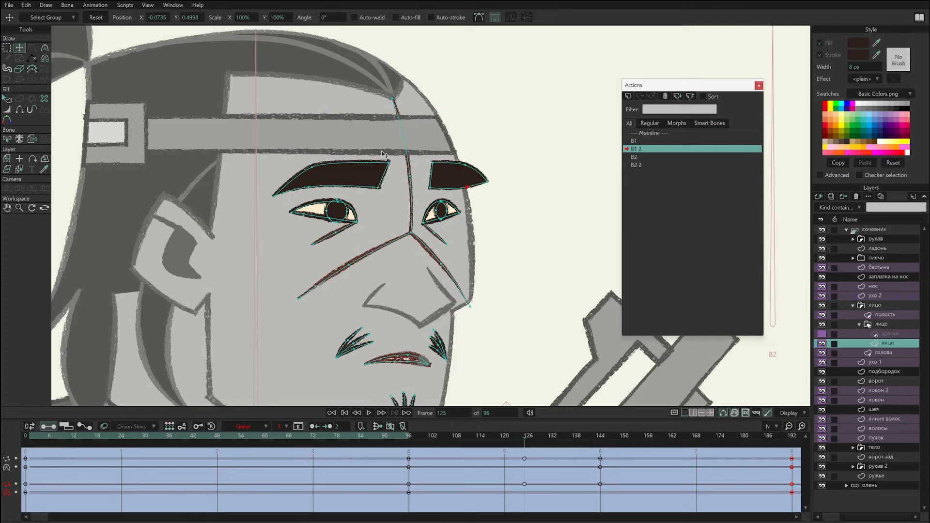
{"action": "scroll", "coordinate": [513, 207], "scroll_direction": "down", "scroll_amount": 6}
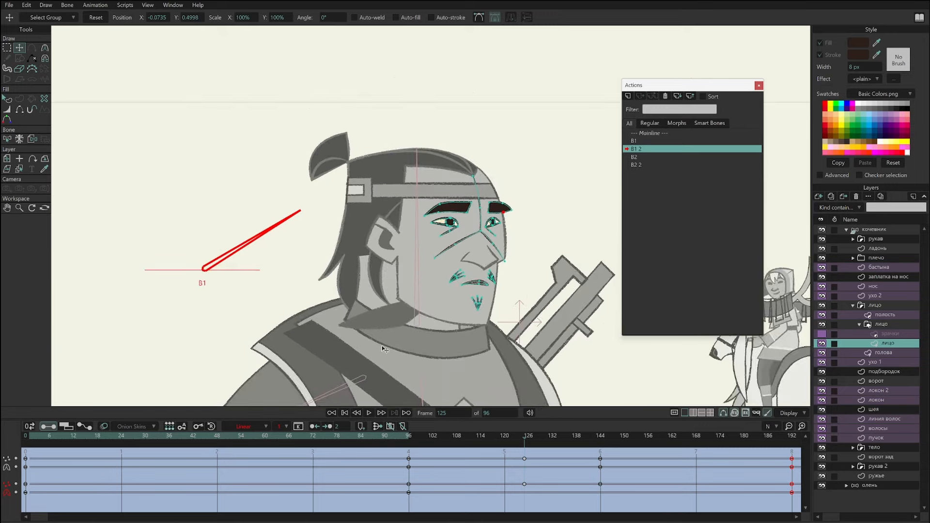
{"action": "scroll", "coordinate": [488, 225], "scroll_direction": "down", "scroll_amount": 3}
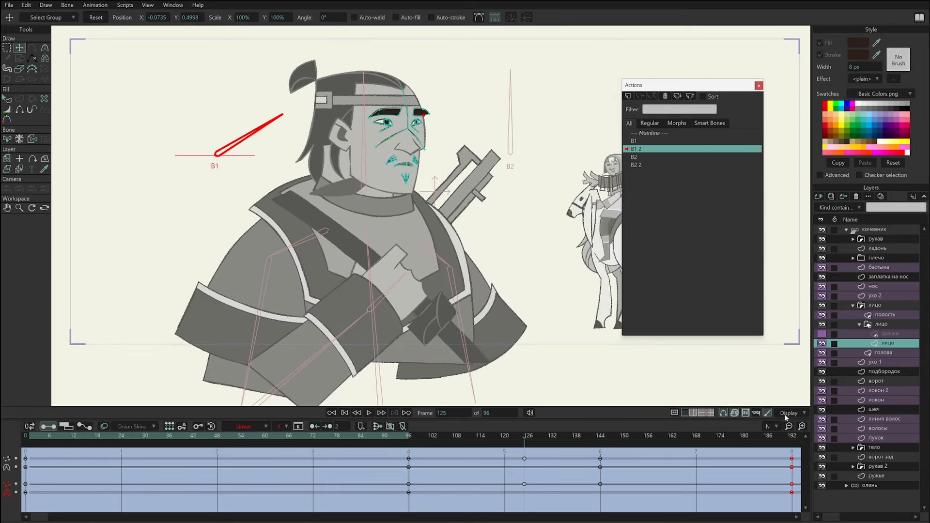
Turn off the fading of unselected layers and deselect the keyframes to view the whole character in color.
{"action": "left_click", "coordinate": [790, 413]}
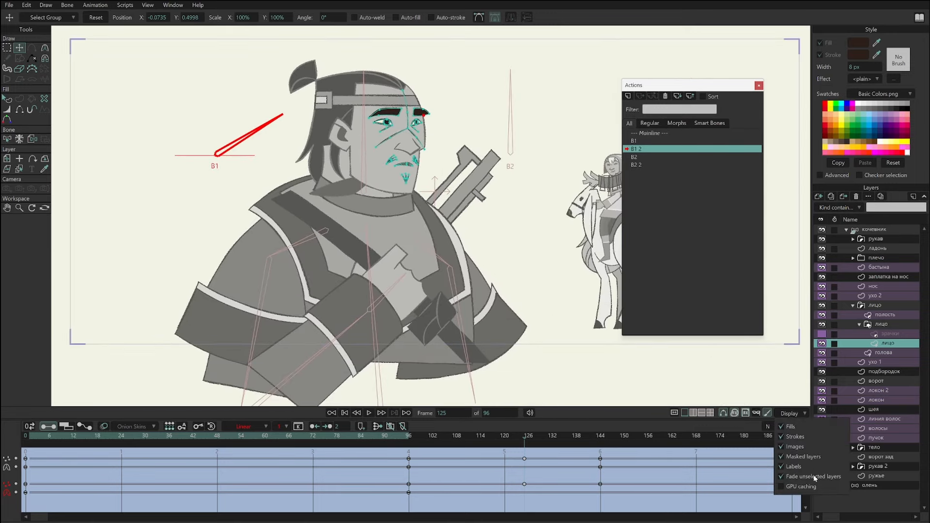
{"action": "left_click", "coordinate": [813, 476]}
{"action": "left_click", "coordinate": [660, 484]}
{"action": "left_click_drag", "start_coordinate": [421, 267], "coordinate": [381, 280]}
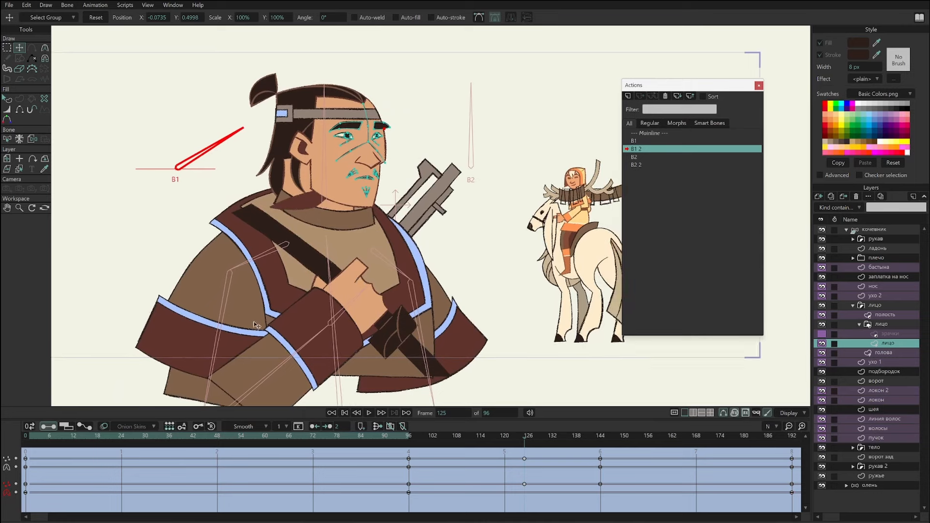
{"action": "scroll", "coordinate": [325, 315], "scroll_direction": "down", "scroll_amount": 1}
{"action": "left_click_drag", "start_coordinate": [328, 314], "coordinate": [276, 305]}
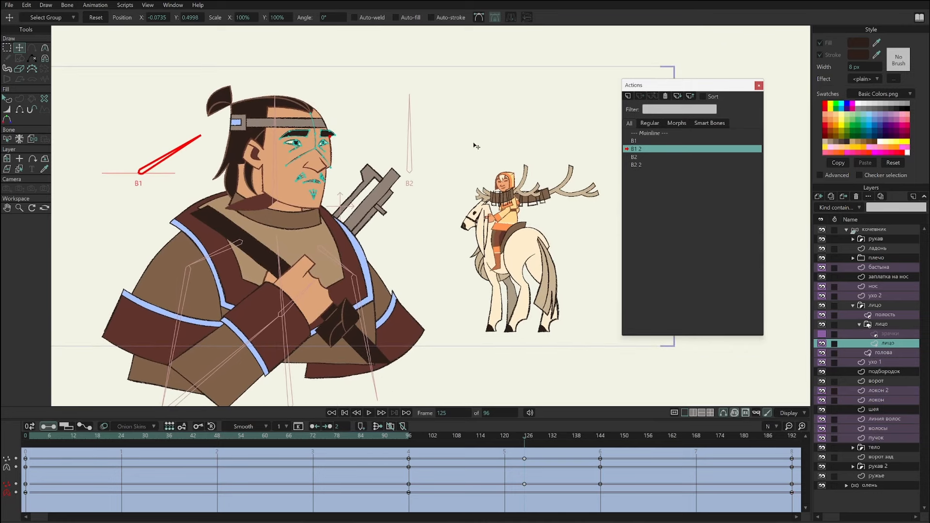
Toggle masking on and off to compare the clipped sleeves, hand and eyebrow, and leave masking on.
{"action": "left_click", "coordinate": [757, 414]}
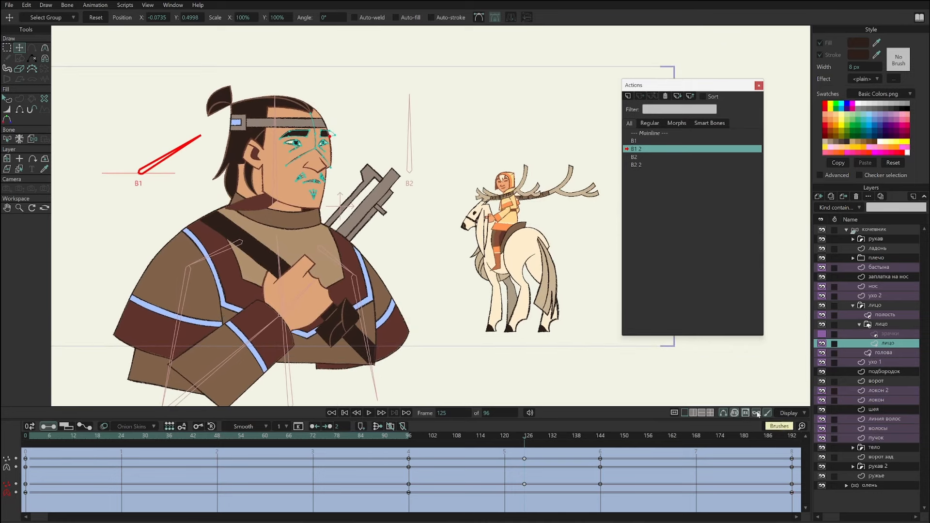
{"action": "left_click", "coordinate": [757, 413]}
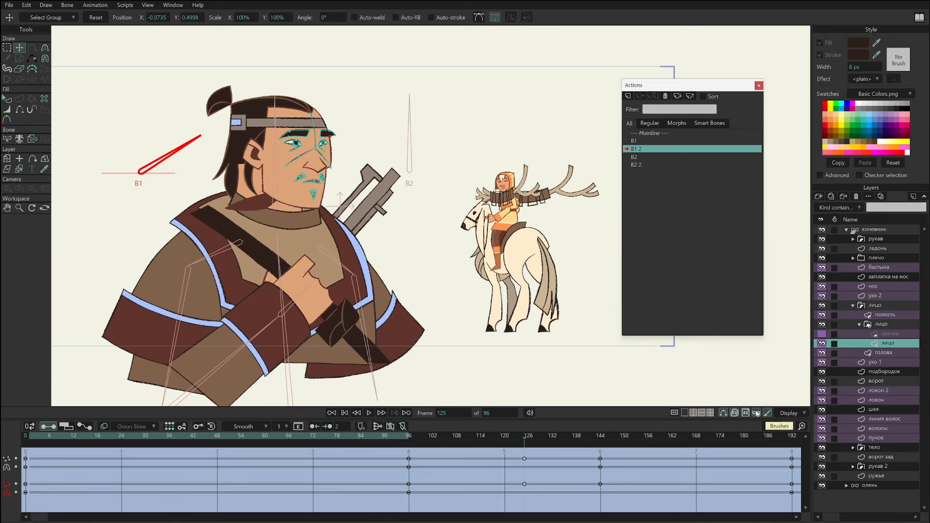
{"action": "left_click", "coordinate": [755, 411]}
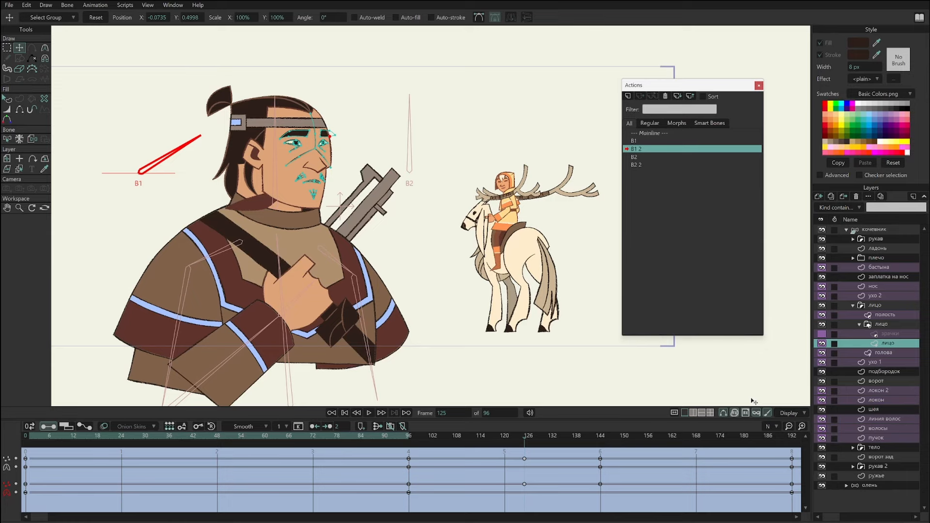
Scrub the B1 2 action to frame 193 and examine the hidden face lines beyond the profile.
{"action": "left_click_drag", "start_coordinate": [357, 184], "coordinate": [416, 232]}
{"action": "scroll", "coordinate": [315, 252], "scroll_direction": "up", "scroll_amount": 8}
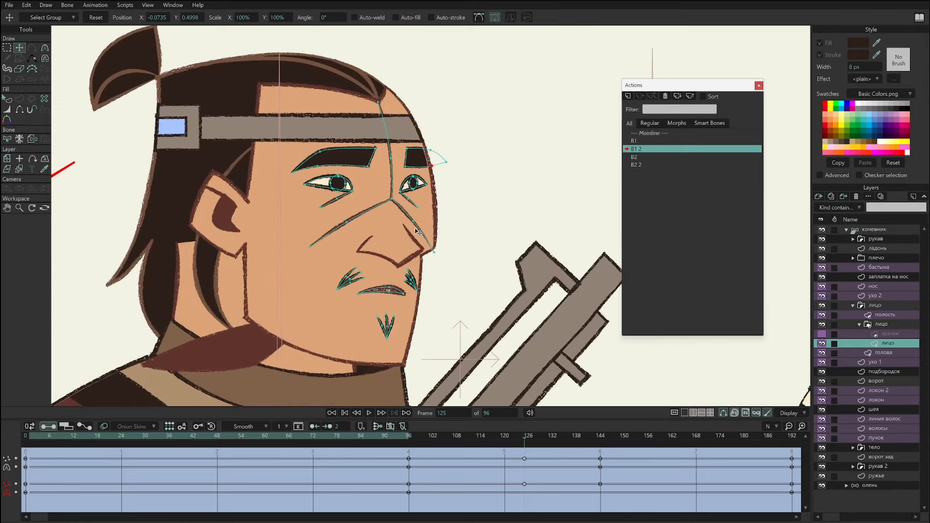
{"action": "mouse_move", "coordinate": [38, 439]}
{"action": "left_mouse_down"}
{"action": "mouse_move", "coordinate": [257, 456]}
{"action": "mouse_move", "coordinate": [523, 447]}
{"action": "mouse_move", "coordinate": [754, 464]}
{"action": "mouse_move", "coordinate": [796, 442]}
{"action": "left_mouse_up"}
{"action": "scroll", "coordinate": [477, 306], "scroll_direction": "up", "scroll_amount": 2}
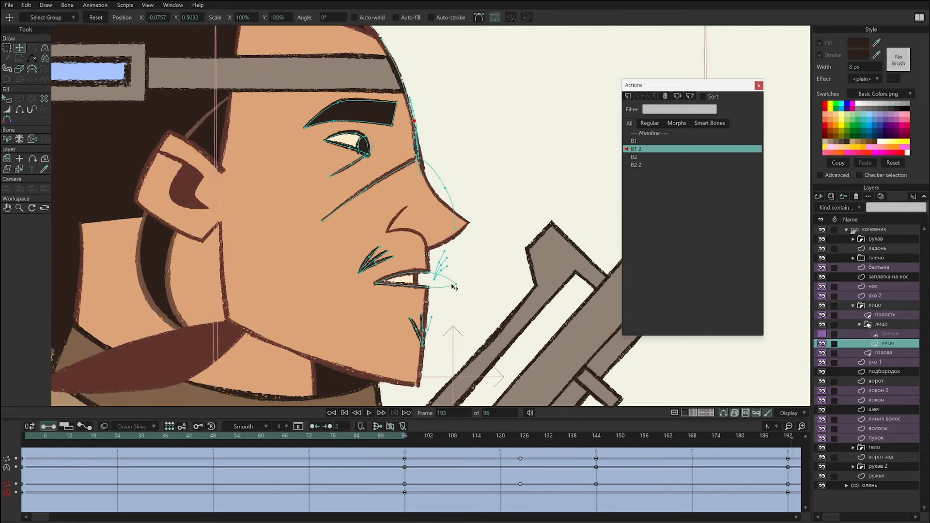
Lasso the mouth shape and try shifting it inward from the profile edge at frame 182, and undo the move.
{"action": "key", "text": "g"}
{"action": "mouse_move", "coordinate": [459, 274]}
{"action": "left_mouse_down"}
{"action": "mouse_move", "coordinate": [450, 290]}
{"action": "mouse_move", "coordinate": [476, 286]}
{"action": "left_mouse_up"}
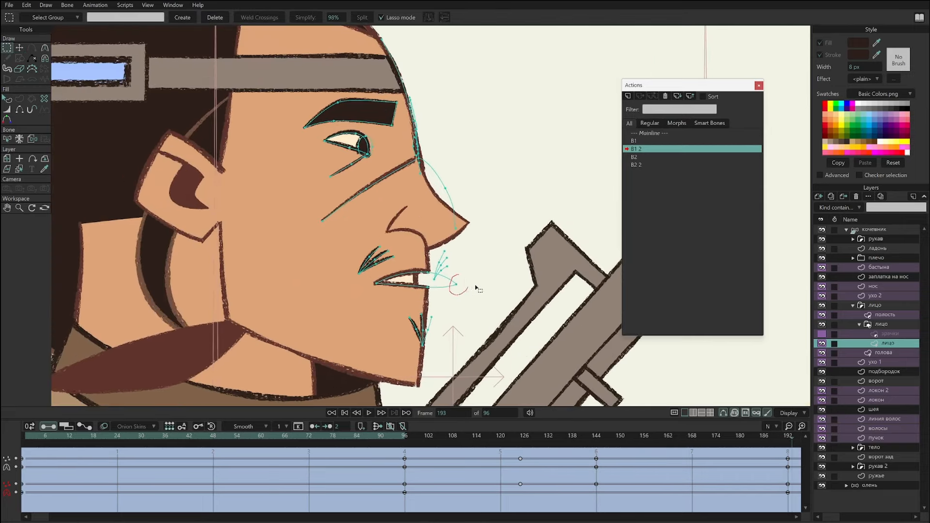
{"action": "left_click", "coordinate": [748, 436]}
{"action": "key", "text": "t"}
{"action": "left_click_drag", "start_coordinate": [572, 360], "coordinate": [512, 352]}
{"action": "scroll", "coordinate": [451, 297], "scroll_direction": "up", "scroll_amount": 2}
{"action": "left_click_drag", "start_coordinate": [448, 313], "coordinate": [506, 313]}
{"action": "key", "text": "ctrl+z"}
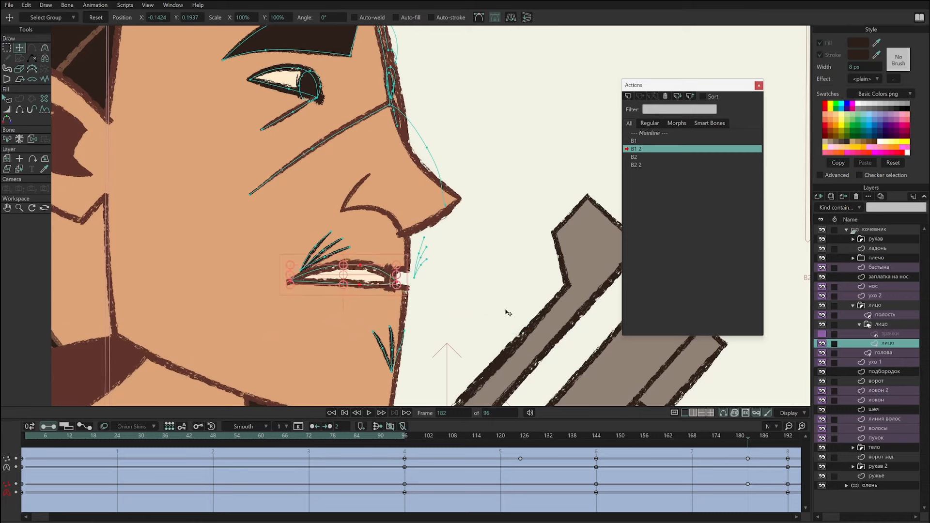
{"action": "key", "text": "ctrl+z"}
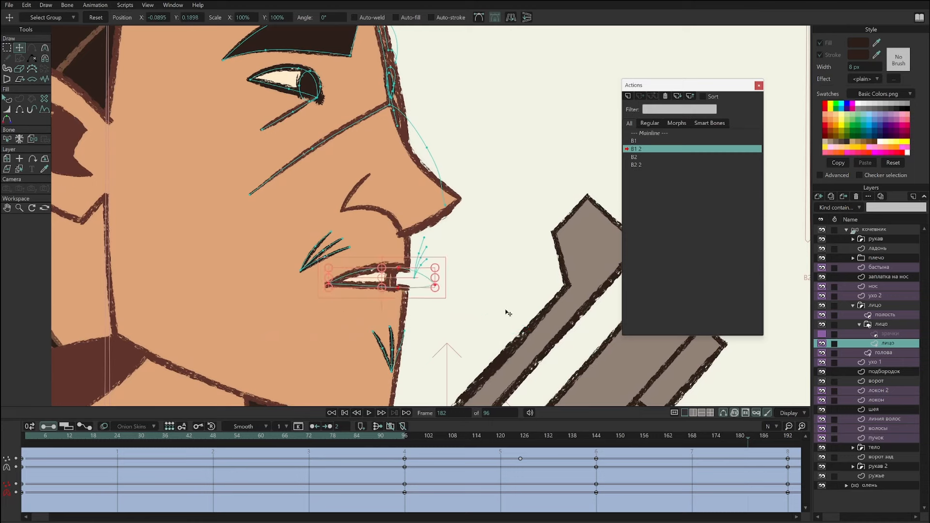
Select the голова layer and scrub the B1 2 action to frame 157 to examine the notch at the mouth.
{"action": "left_click", "coordinate": [883, 353]}
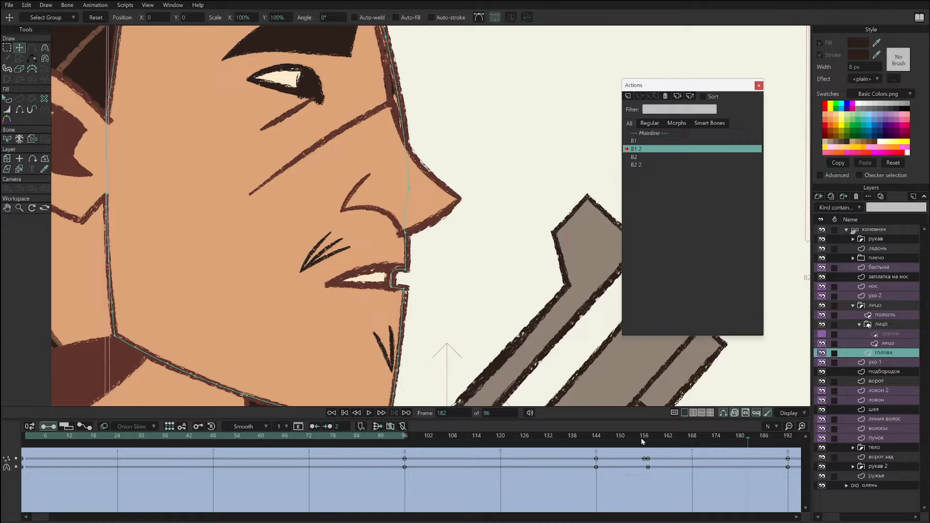
{"action": "left_click_drag", "start_coordinate": [112, 436], "coordinate": [659, 437]}
{"action": "left_click", "coordinate": [621, 436]}
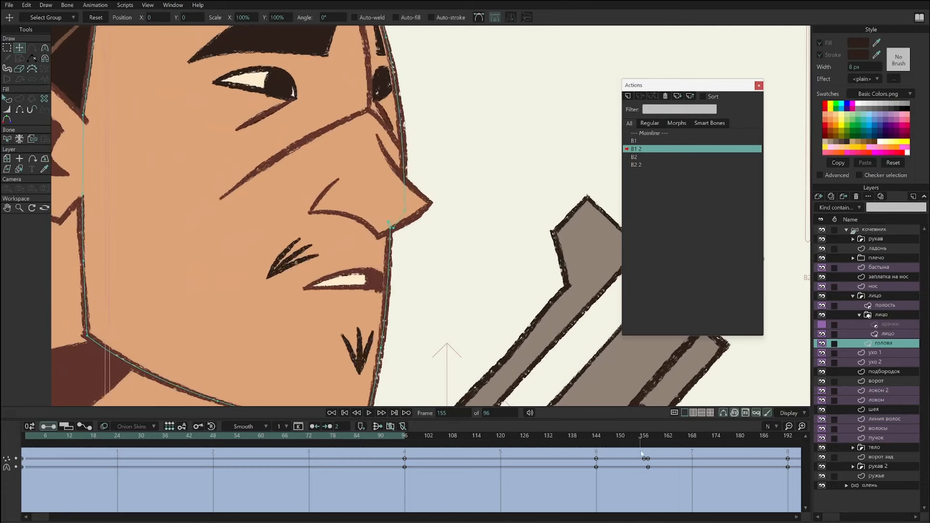
{"action": "left_click", "coordinate": [648, 445]}
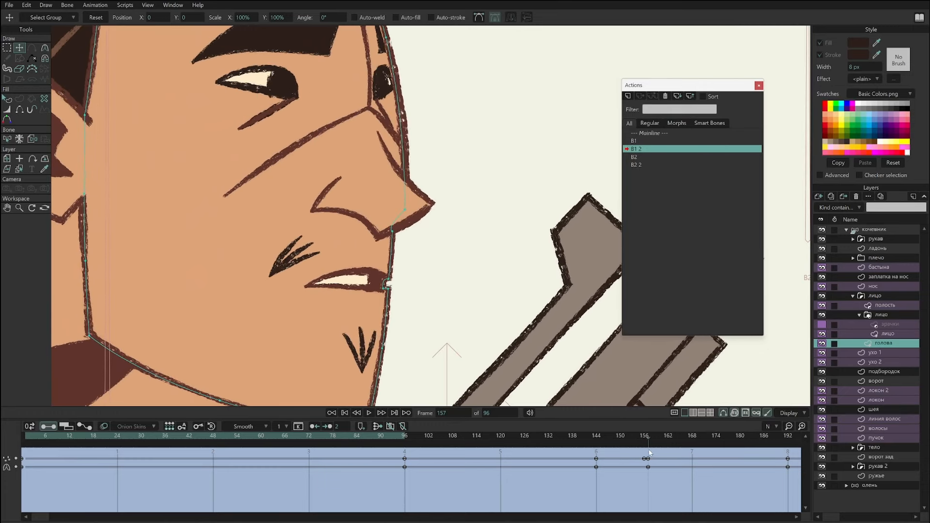
Lasso the head outline's notch points at the mouth corner and enlarge the timeline area.
{"action": "key", "text": "g"}
{"action": "mouse_move", "coordinate": [397, 282]}
{"action": "left_mouse_down"}
{"action": "mouse_move", "coordinate": [389, 301]}
{"action": "mouse_move", "coordinate": [402, 291]}
{"action": "left_mouse_up"}
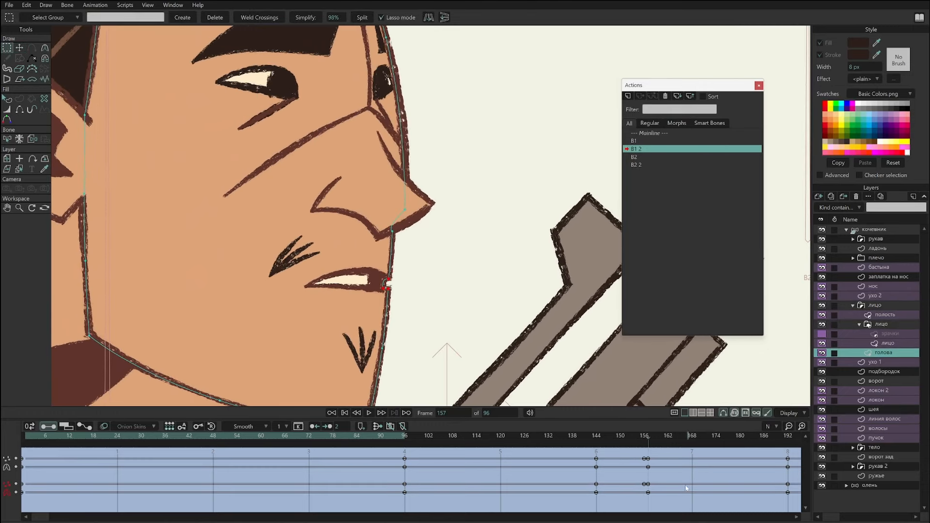
{"action": "left_click_drag", "start_coordinate": [699, 407], "coordinate": [700, 383]}
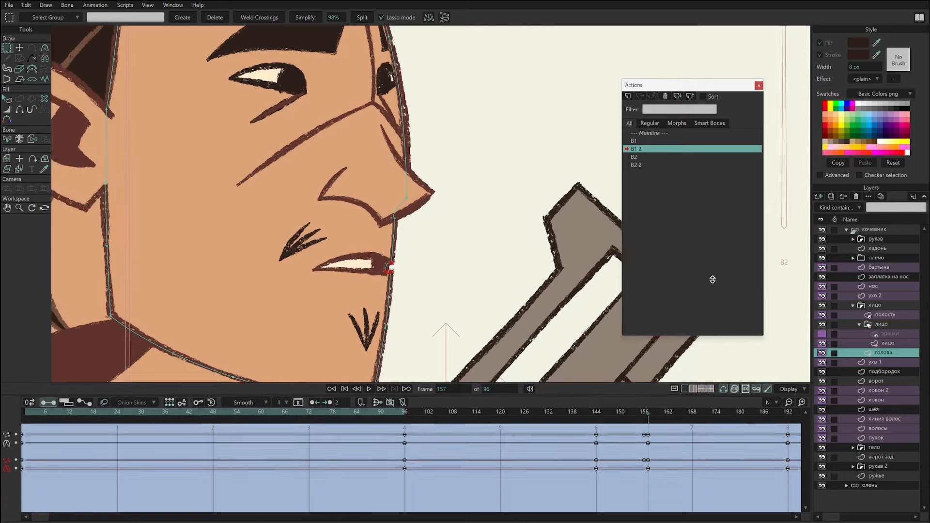
Scrub the B1 2 action across frames 151, 0 and 167 to examine how the notch points travel along the head outline.
{"action": "left_click", "coordinate": [624, 415]}
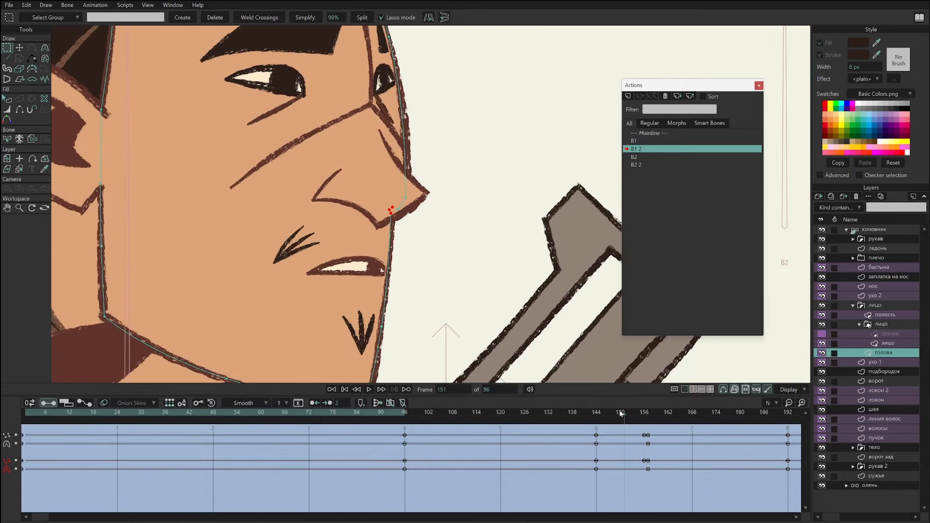
{"action": "scroll", "coordinate": [409, 223], "scroll_direction": "up", "scroll_amount": 4}
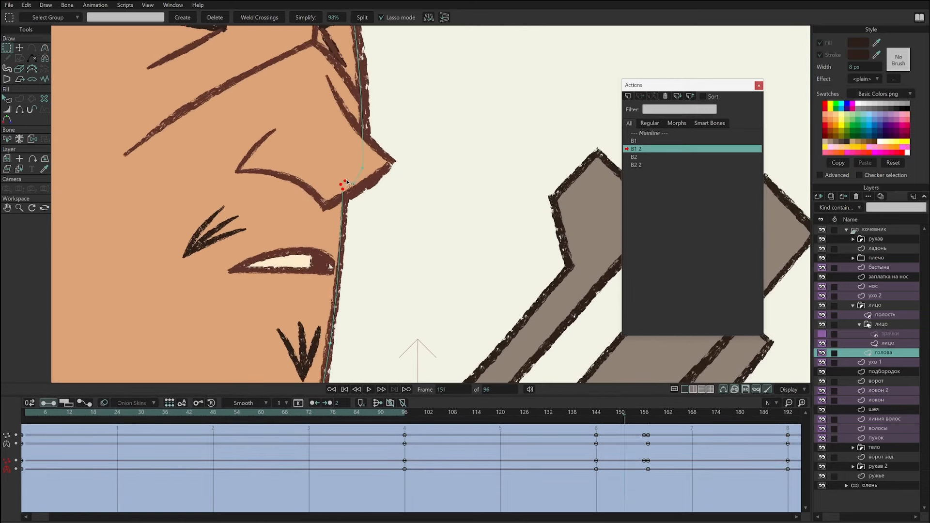
{"action": "left_click_drag", "start_coordinate": [347, 176], "coordinate": [345, 198]}
{"action": "left_click_drag", "start_coordinate": [32, 418], "coordinate": [18, 417]}
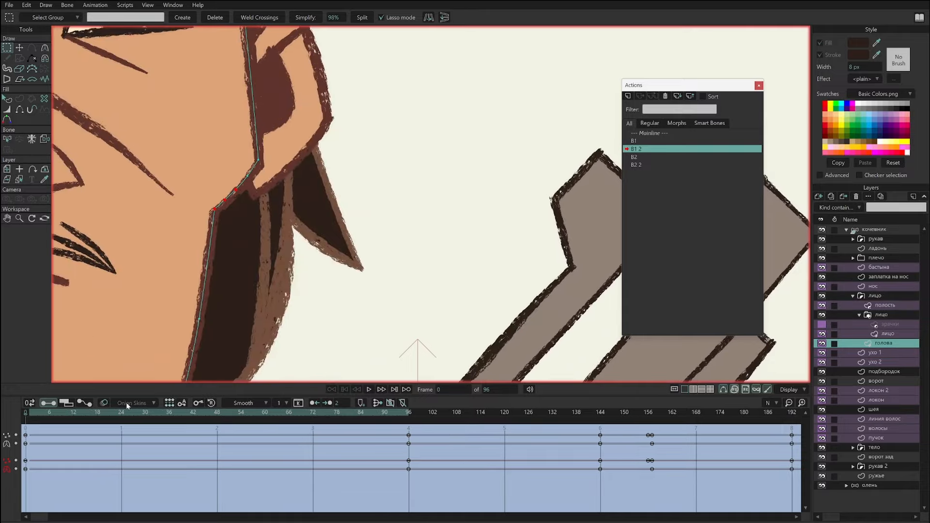
{"action": "left_click", "coordinate": [217, 415]}
{"action": "left_click_drag", "start_coordinate": [231, 425], "coordinate": [692, 421]}
{"action": "key", "text": "Return"}
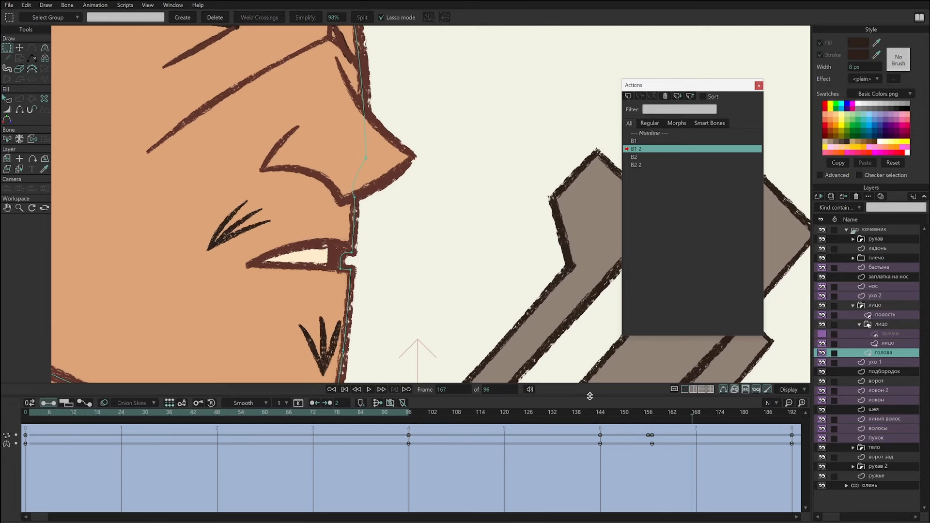
Try moving the mouth notch points inward at frame 167 of the B1 2 action, and delete the resulting keys.
{"action": "key", "text": "t"}
{"action": "left_click_drag", "start_coordinate": [352, 252], "coordinate": [332, 266]}
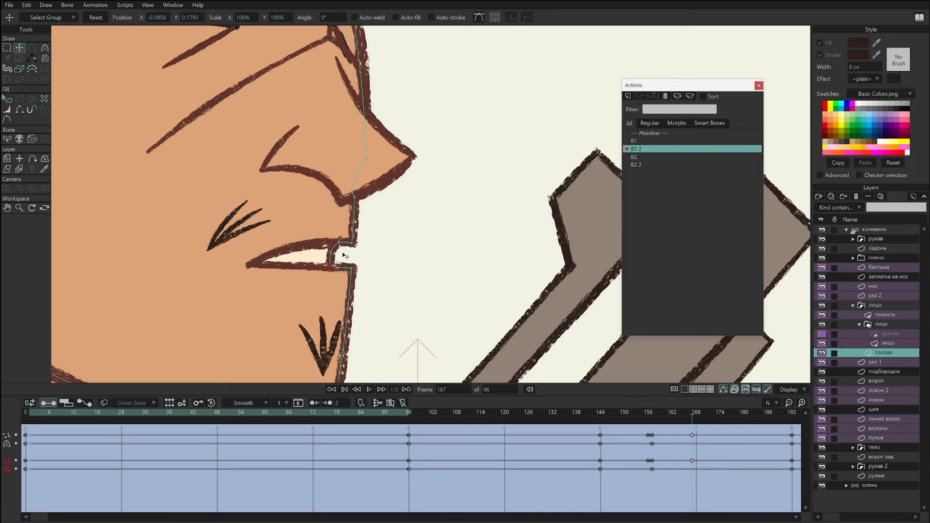
{"action": "left_click_drag", "start_coordinate": [705, 437], "coordinate": [688, 474]}
{"action": "key", "text": "Delete"}
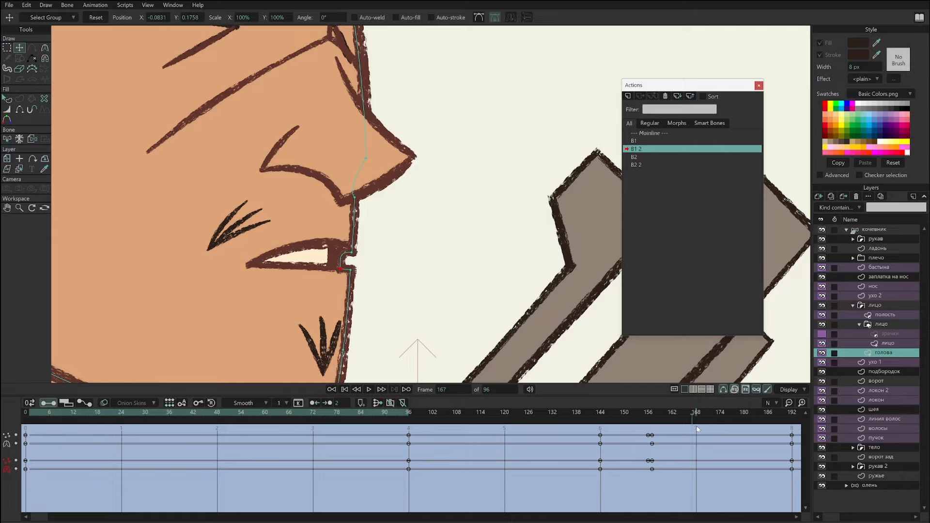
Return to the Mainline and draw an oval on the cheek in the голова layer at frame 9.
{"action": "left_click_drag", "start_coordinate": [651, 415], "coordinate": [26, 451]}
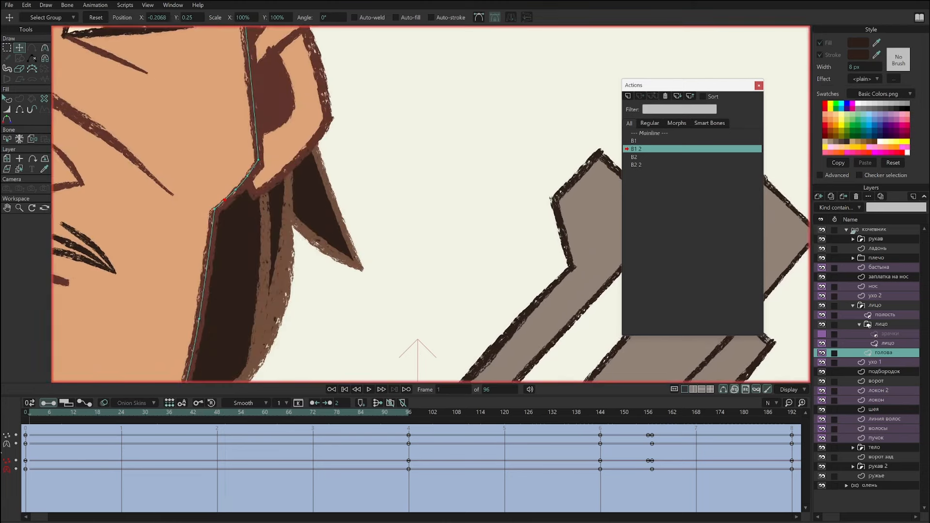
{"action": "double_click", "coordinate": [656, 134]}
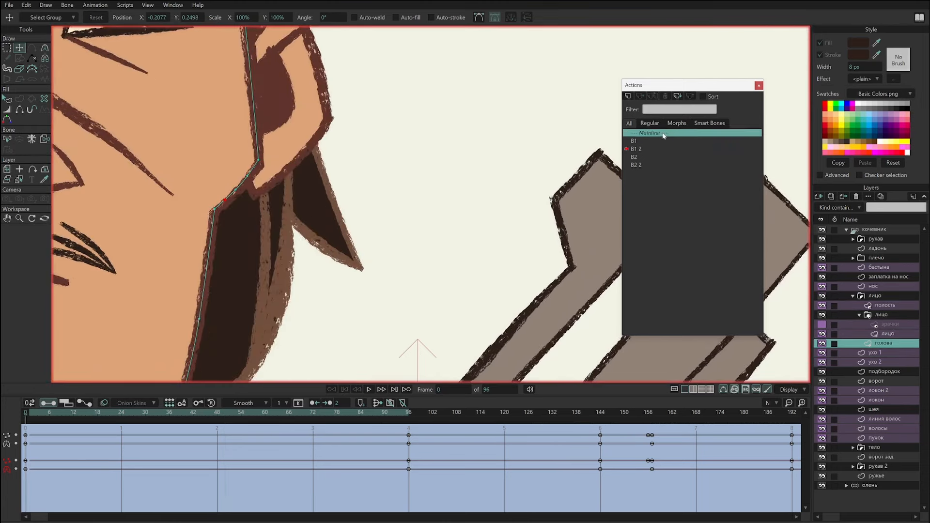
{"action": "left_click_drag", "start_coordinate": [165, 292], "coordinate": [401, 258]}
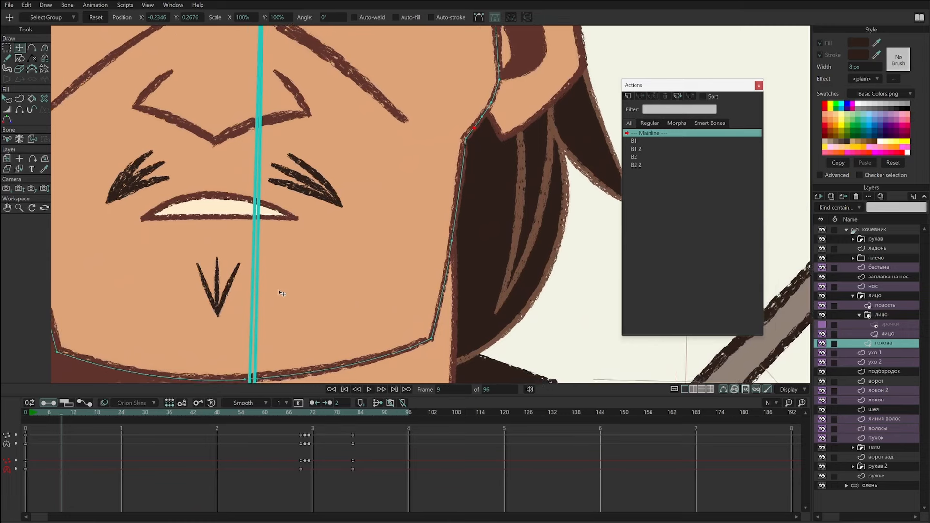
{"action": "left_click", "coordinate": [19, 58]}
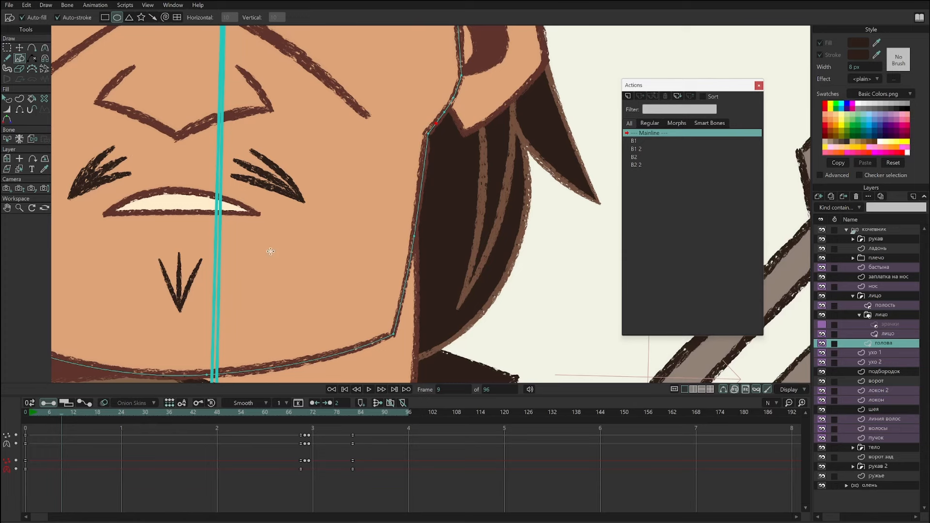
{"action": "mouse_move", "coordinate": [307, 206]}
{"action": "left_mouse_down"}
{"action": "mouse_move", "coordinate": [388, 251]}
{"action": "mouse_move", "coordinate": [391, 238]}
{"action": "left_mouse_up"}
Fill the cheek oval with the cream colour of the teeth and subtract it from the head shape.
{"action": "key", "text": "q"}
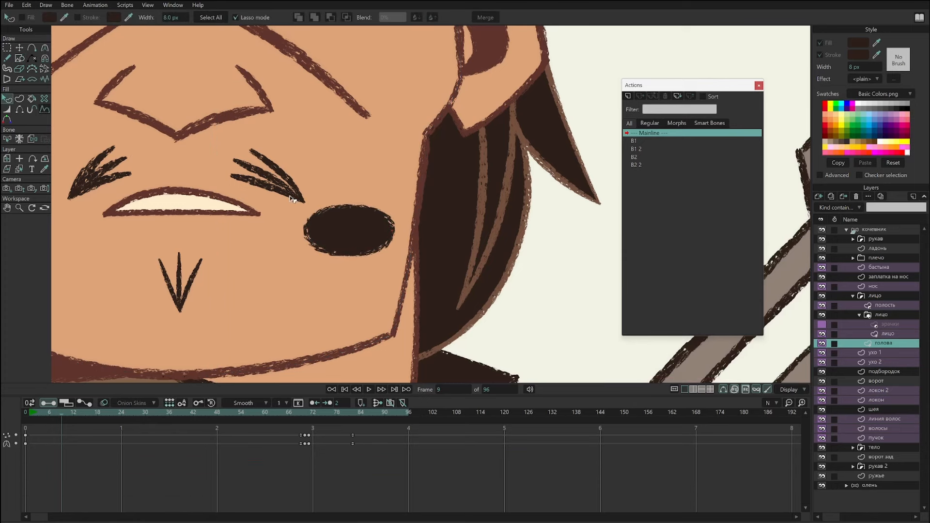
{"action": "left_click", "coordinate": [315, 253]}
{"action": "left_click_drag", "start_coordinate": [880, 43], "coordinate": [561, 102]}
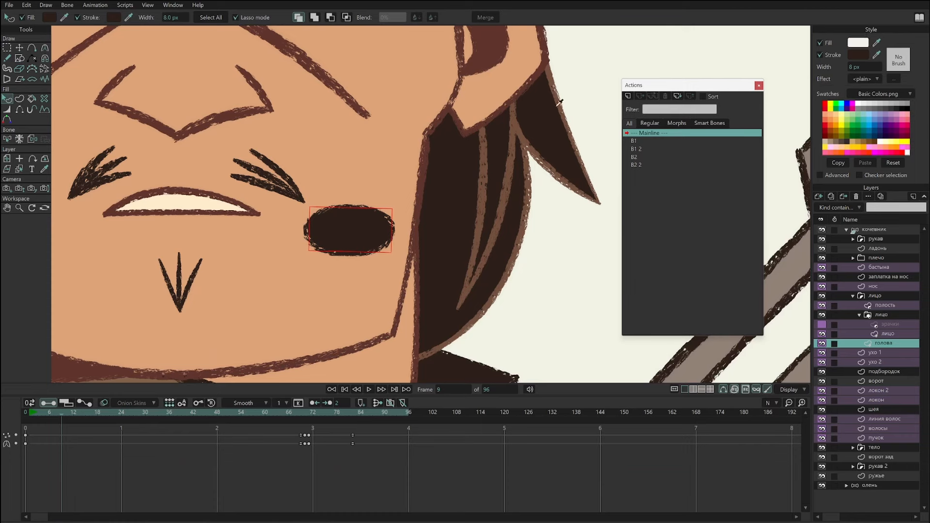
{"action": "left_click_drag", "start_coordinate": [191, 194], "coordinate": [190, 201]}
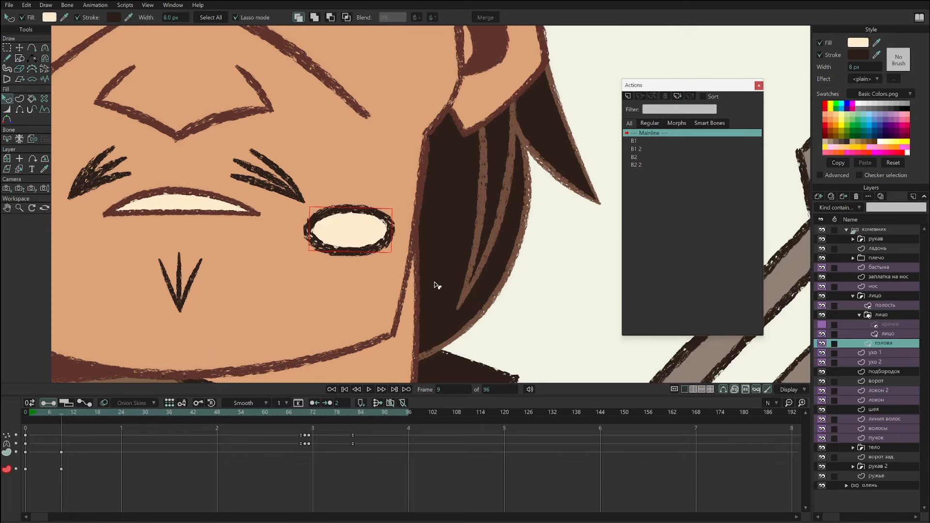
{"action": "left_click", "coordinate": [331, 18]}
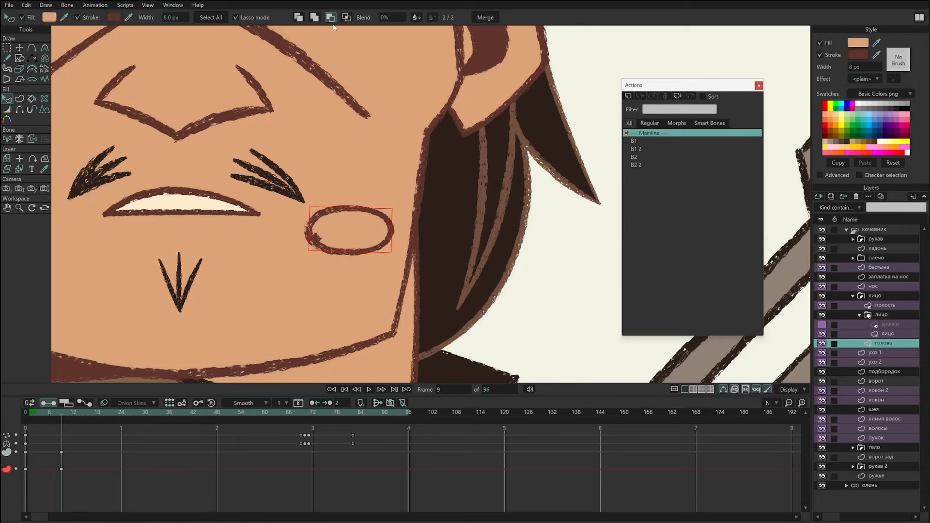
Move the subtracted oval across the head's edge beside the ear and up to the temple.
{"action": "key", "text": "g"}
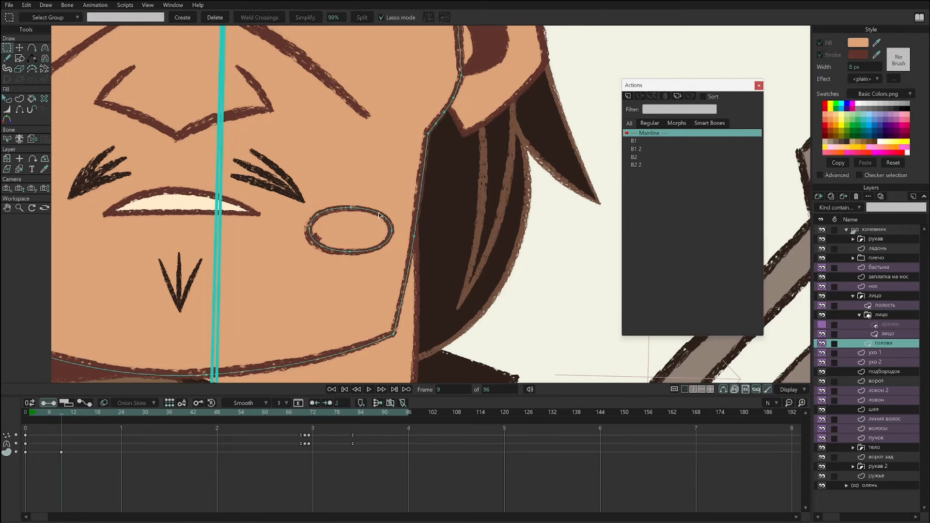
{"action": "key", "text": "t"}
{"action": "left_click_drag", "start_coordinate": [419, 300], "coordinate": [485, 97]}
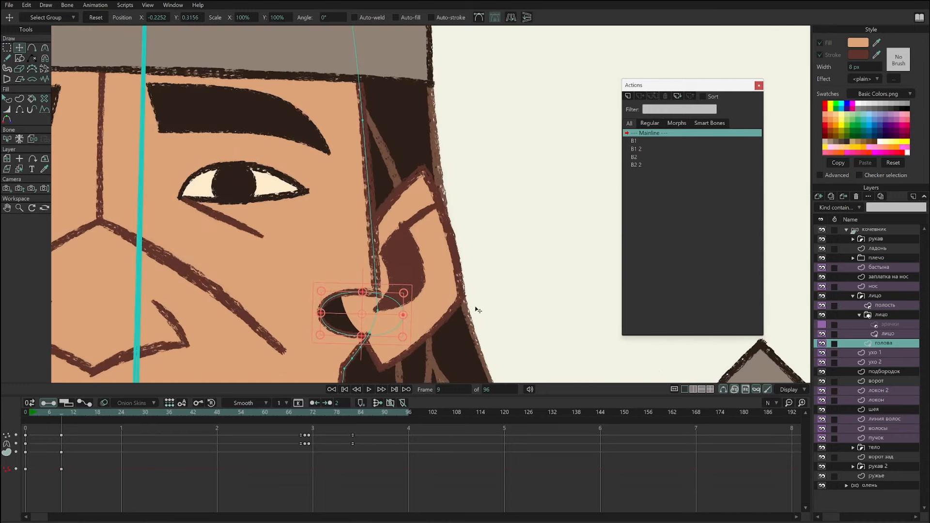
{"action": "left_click_drag", "start_coordinate": [477, 309], "coordinate": [461, 160]}
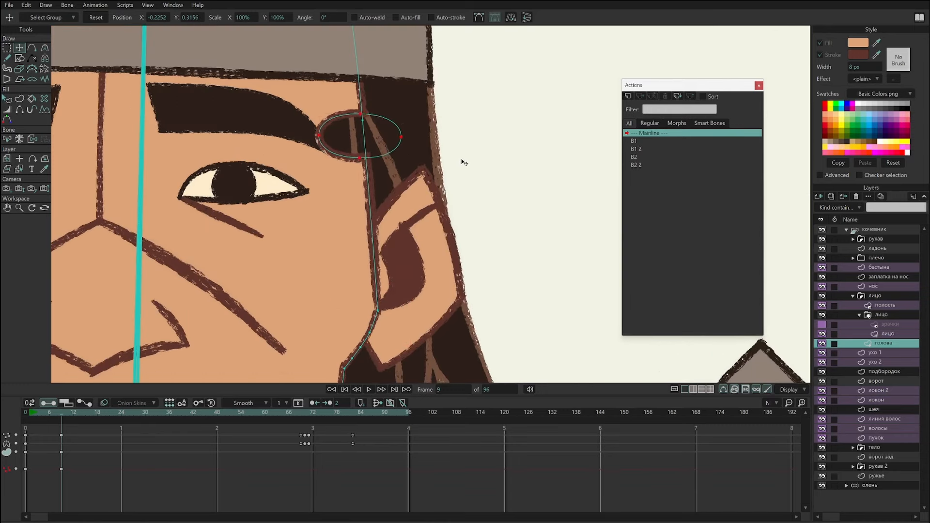
Isolate the голова layer and its лицо group to examine the oval cutout in the head outline.
{"action": "left_click", "coordinate": [821, 344], "text": "alt"}
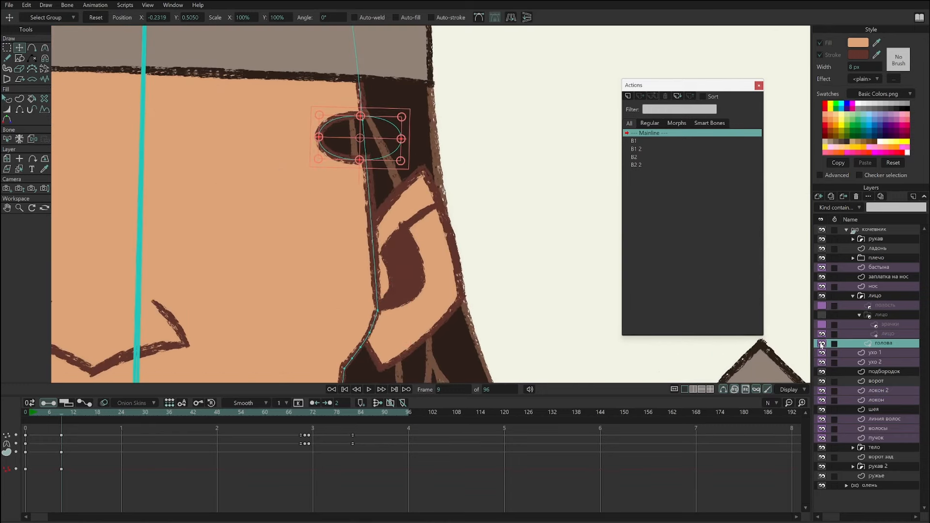
{"action": "left_click", "coordinate": [880, 295]}
{"action": "left_click", "coordinate": [821, 296], "text": "alt"}
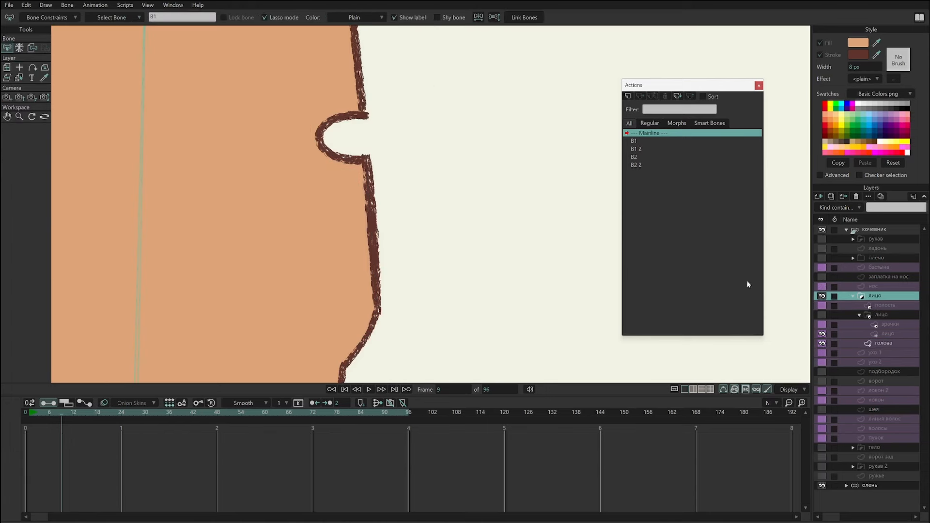
{"action": "left_click", "coordinate": [883, 343]}
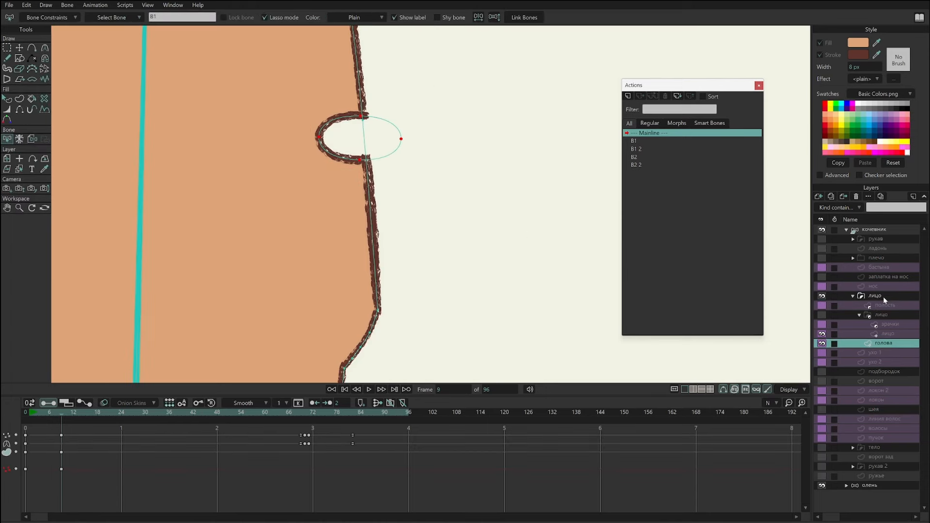
{"action": "left_click", "coordinate": [883, 297]}
{"action": "left_click", "coordinate": [896, 345]}
{"action": "left_click", "coordinate": [822, 343], "text": "alt"}
{"action": "left_click", "coordinate": [823, 344]}
Toggle isolation of the лицо group to compare the cutout with and without surrounding layers, and reselect the голова layer.
{"action": "left_click", "coordinate": [881, 296]}
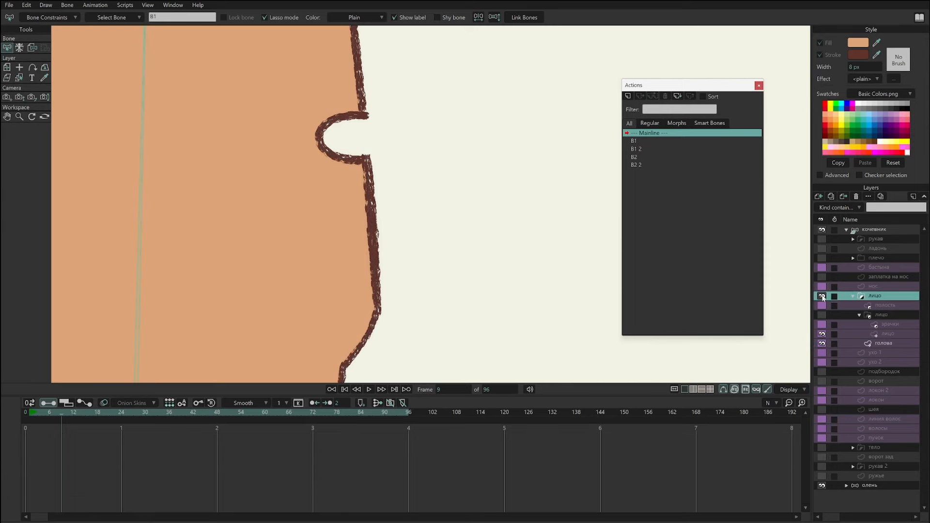
{"action": "left_click", "coordinate": [823, 297], "text": "alt"}
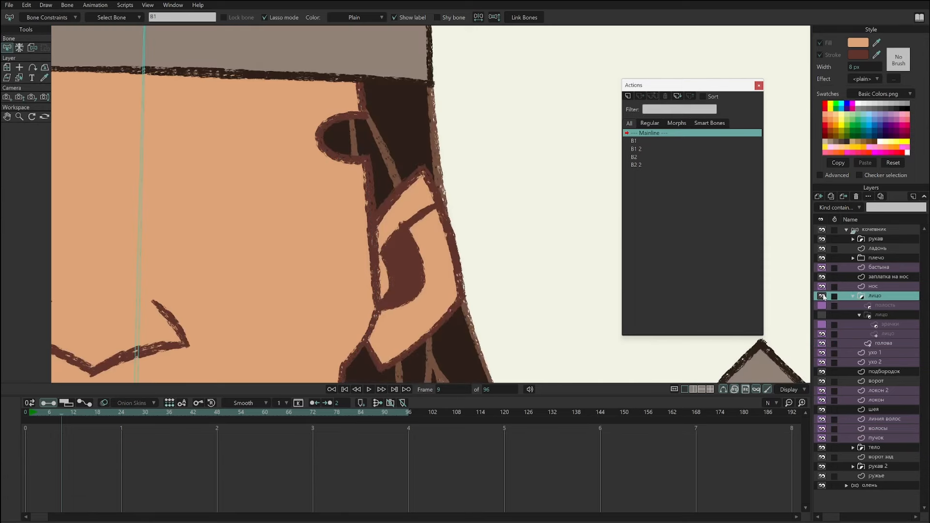
{"action": "left_click", "coordinate": [822, 297], "text": "alt"}
{"action": "left_click", "coordinate": [823, 296], "text": "alt"}
{"action": "left_click", "coordinate": [822, 298], "text": "alt"}
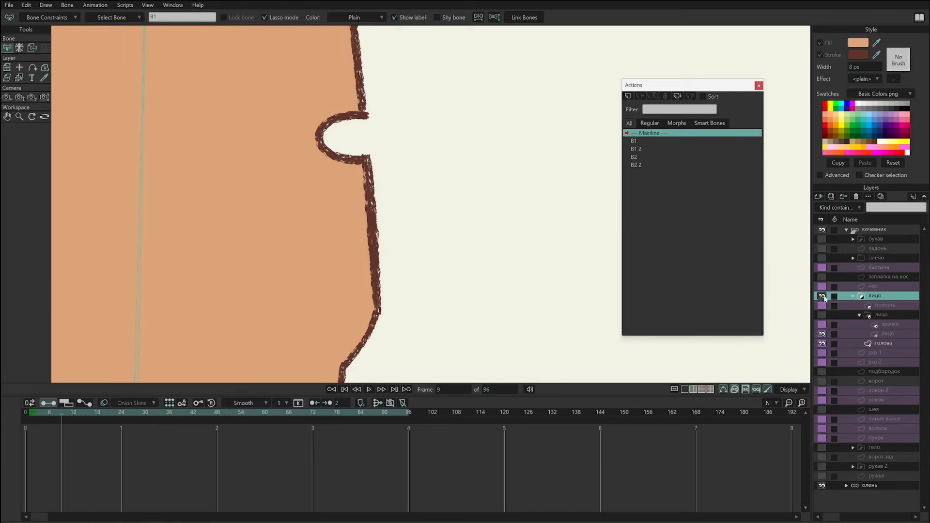
{"action": "left_click", "coordinate": [822, 297], "text": "alt"}
{"action": "left_click", "coordinate": [823, 296], "text": "alt"}
{"action": "left_click", "coordinate": [882, 343]}
{"action": "scroll", "coordinate": [534, 147], "scroll_direction": "down", "scroll_amount": 3}
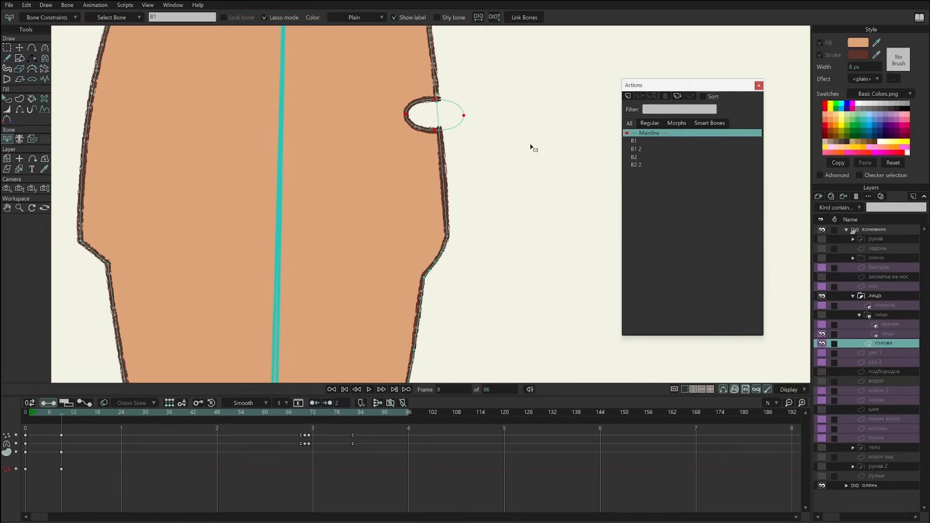
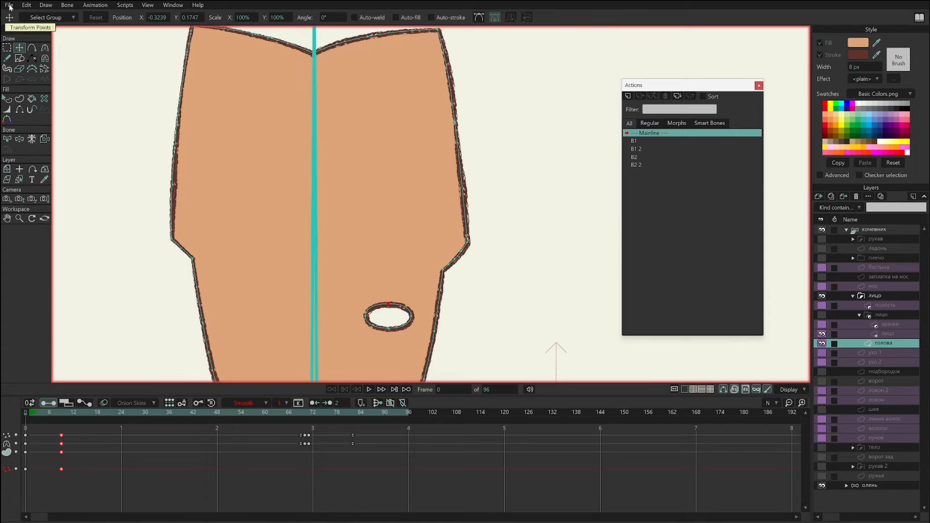
Revert the document to its last saved version.
{"action": "left_click", "coordinate": [9, 5]}
{"action": "left_click", "coordinate": [34, 91]}
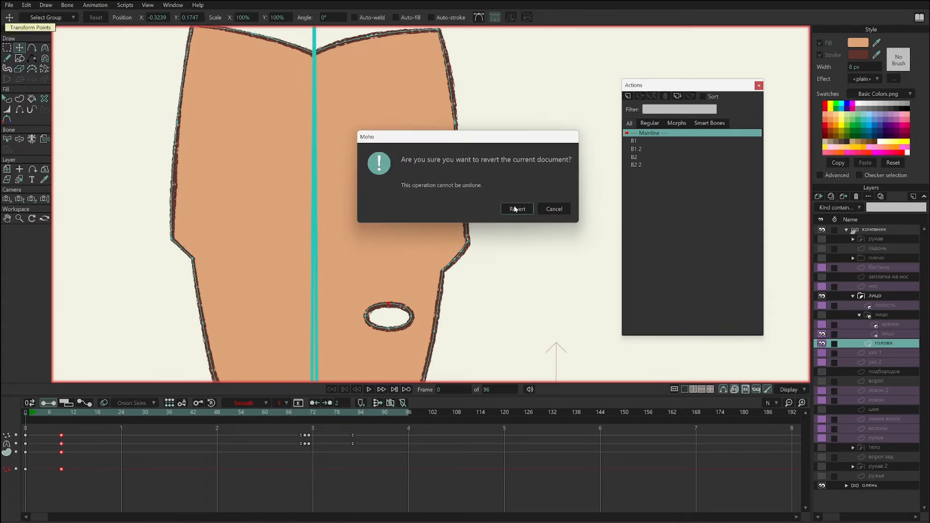
{"action": "left_click", "coordinate": [516, 210]}
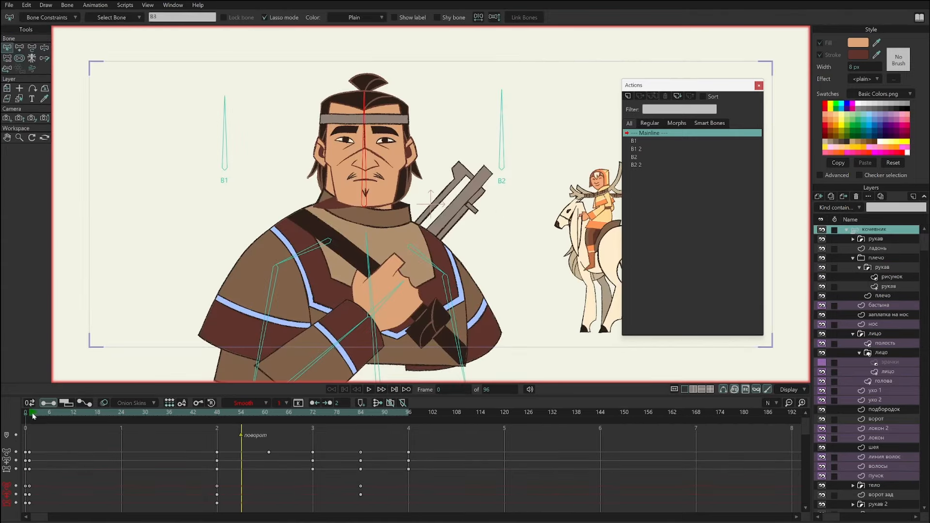
Scrub the head turn on the Mainline back to frame 35 and select the нос layer.
{"action": "left_click_drag", "start_coordinate": [34, 416], "coordinate": [163, 420]}
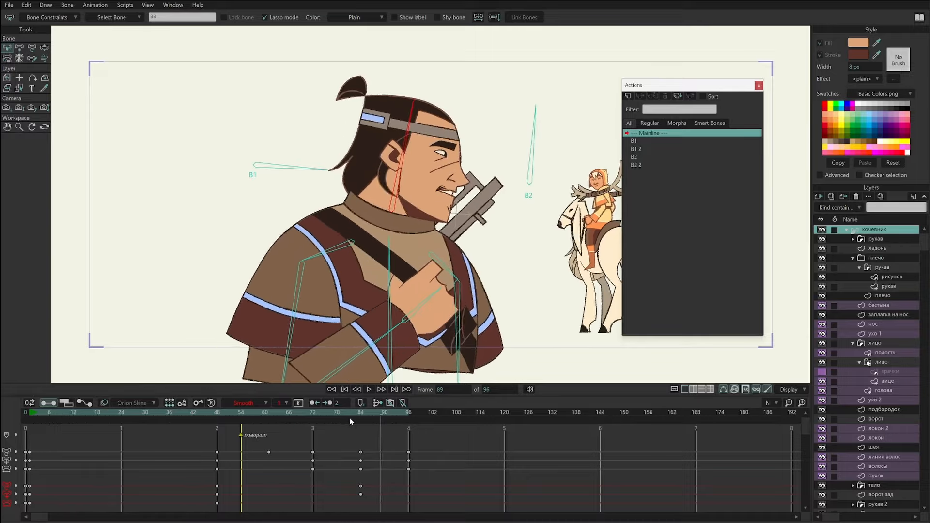
{"action": "left_click_drag", "start_coordinate": [350, 418], "coordinate": [166, 438]}
{"action": "scroll", "coordinate": [365, 237], "scroll_direction": "up", "scroll_amount": 2}
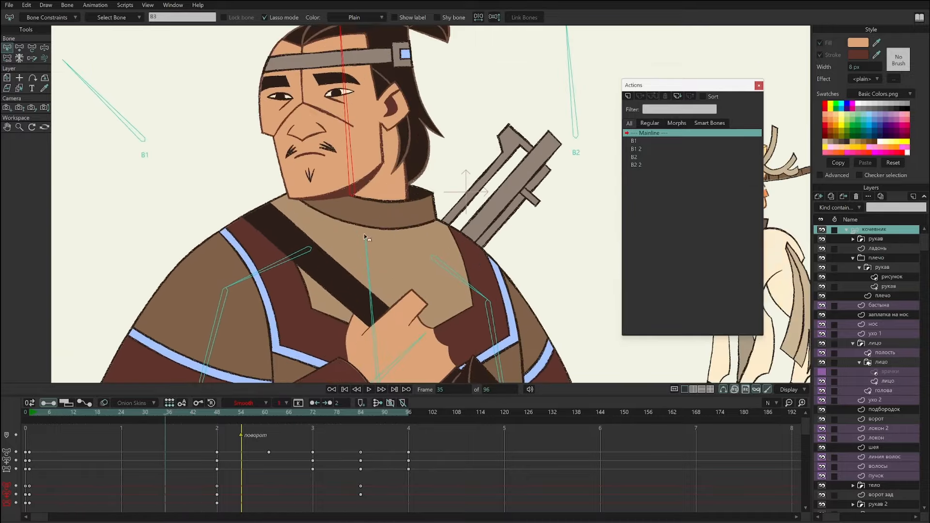
{"action": "left_click_drag", "start_coordinate": [364, 236], "coordinate": [369, 351]}
{"action": "scroll", "coordinate": [410, 252], "scroll_direction": "up", "scroll_amount": 2}
{"action": "right_click", "coordinate": [284, 244], "text": "alt"}
{"action": "left_click_drag", "start_coordinate": [324, 239], "coordinate": [332, 212]}
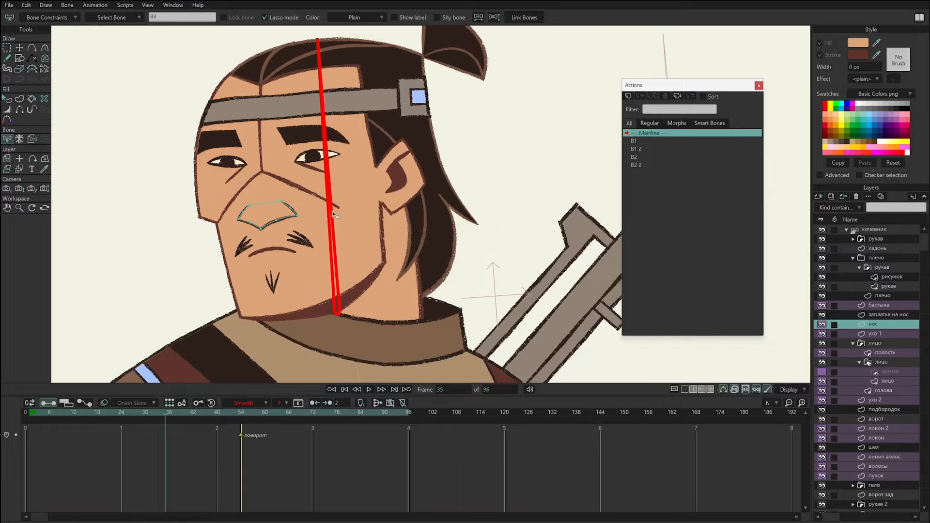
Open the B1 2 action, scrub it to frame 104 to examine the nose turn, and return to the Mainline.
{"action": "double_click", "coordinate": [643, 148]}
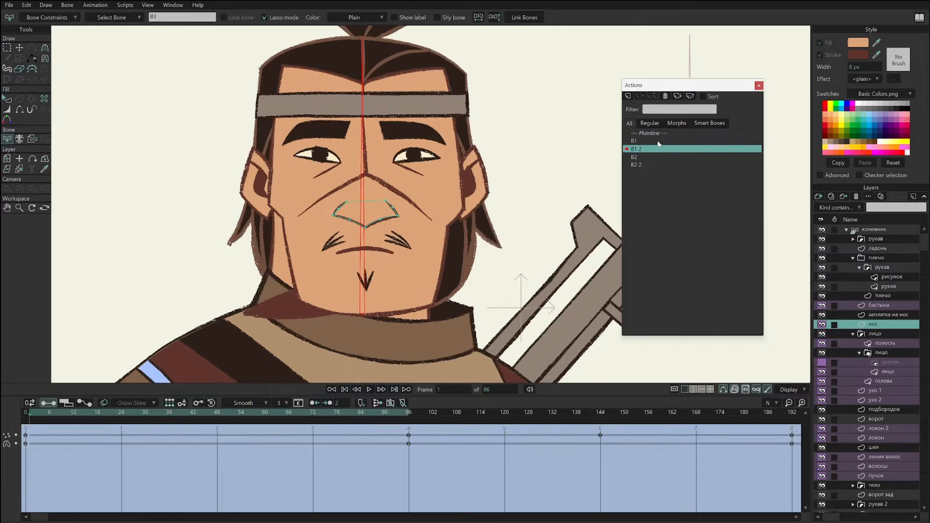
{"action": "left_click_drag", "start_coordinate": [40, 415], "coordinate": [391, 438]}
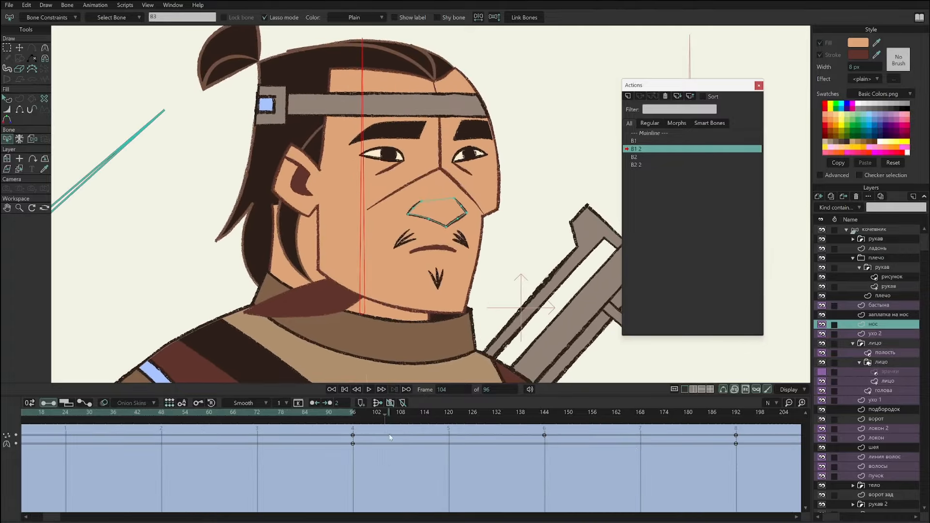
{"action": "double_click", "coordinate": [657, 133]}
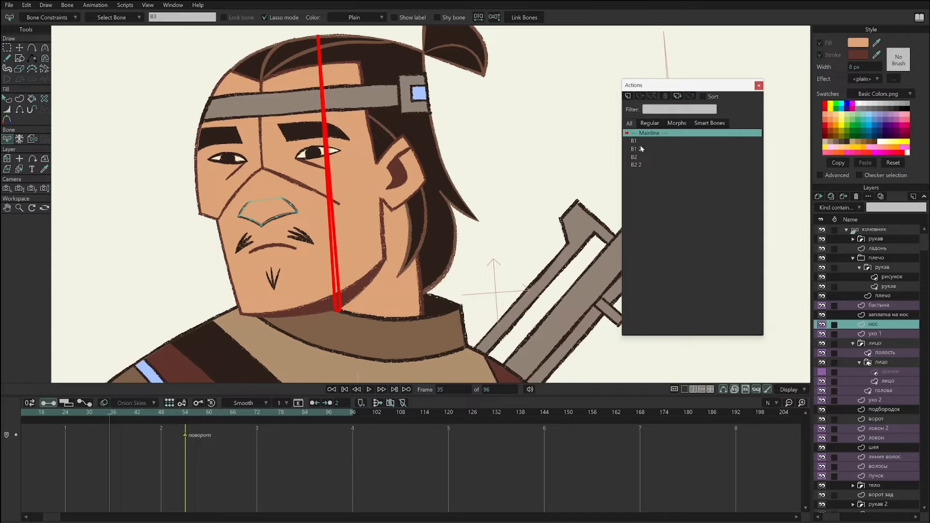
Scrub the Mainline to frame 75 and examine the nose outline's points in the profile view with Transform Points.
{"action": "left_click_drag", "start_coordinate": [36, 428], "coordinate": [273, 449]}
{"action": "left_click_drag", "start_coordinate": [579, 257], "coordinate": [420, 276]}
{"action": "scroll", "coordinate": [420, 275], "scroll_direction": "up", "scroll_amount": 3}
{"action": "left_click_drag", "start_coordinate": [636, 228], "coordinate": [776, 252]}
{"action": "left_click_drag", "start_coordinate": [431, 288], "coordinate": [656, 241]}
{"action": "key", "text": "t"}
{"action": "left_click_drag", "start_coordinate": [347, 245], "coordinate": [353, 265]}
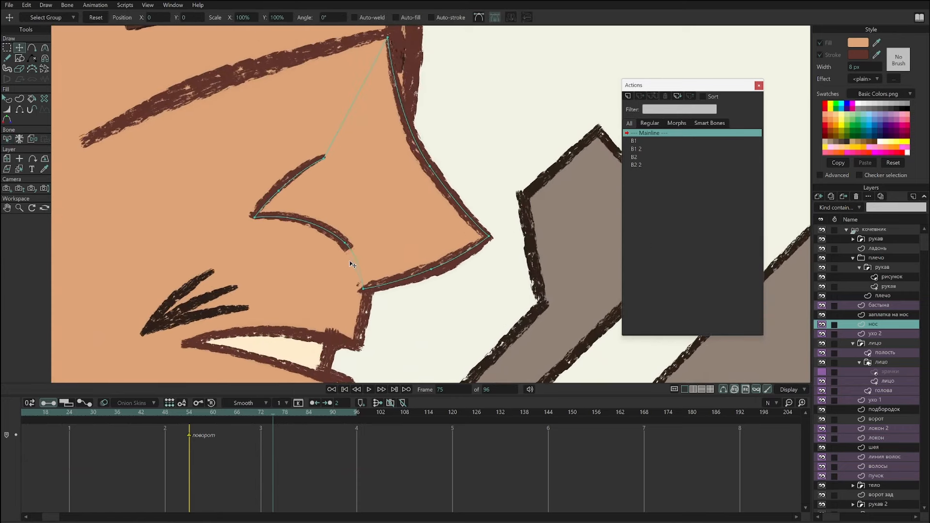
{"action": "left_click_drag", "start_coordinate": [20, 414], "coordinate": [4, 512]}
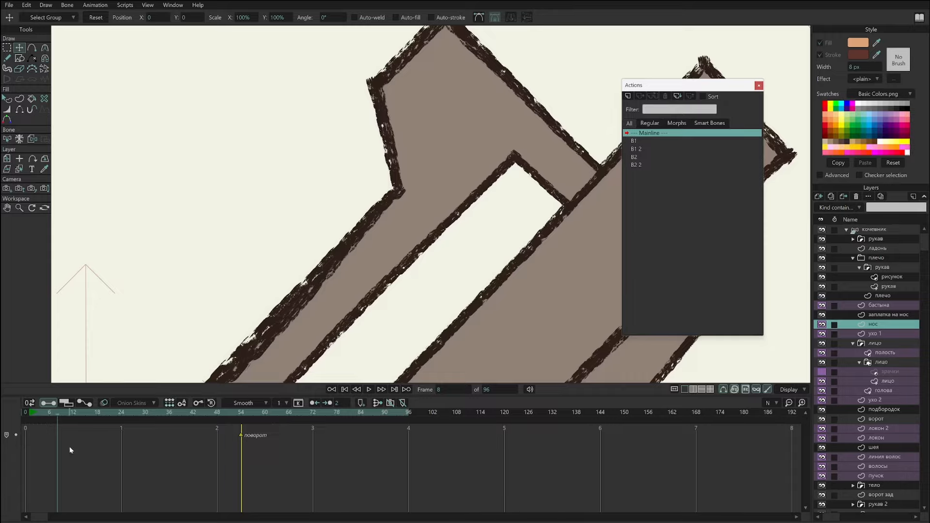
Scrub the Mainline to frame 72 and examine the open nose outline in close-up with Select Points.
{"action": "key", "text": "Home"}
{"action": "left_click_drag", "start_coordinate": [341, 295], "coordinate": [316, 339]}
{"action": "scroll", "coordinate": [304, 219], "scroll_direction": "up", "scroll_amount": 3}
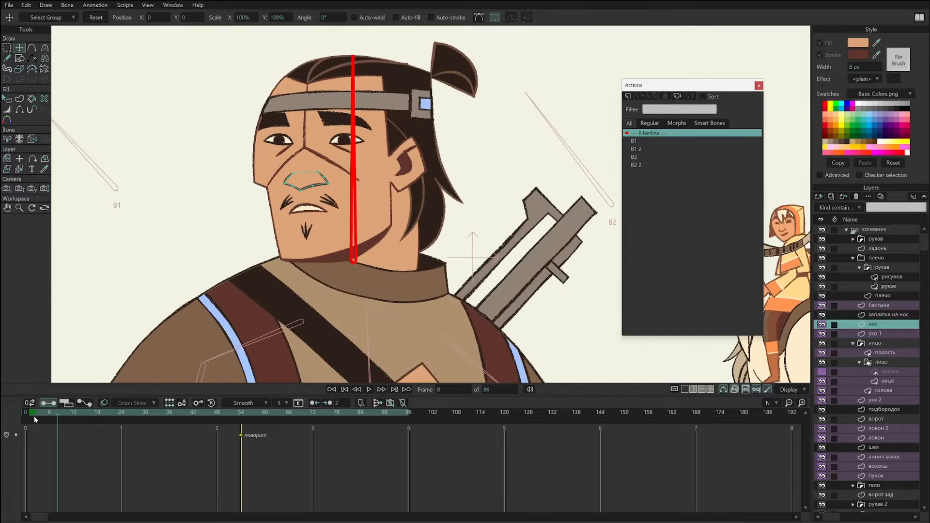
{"action": "left_click_drag", "start_coordinate": [34, 417], "coordinate": [313, 421]}
{"action": "left_click_drag", "start_coordinate": [543, 228], "coordinate": [378, 284]}
{"action": "scroll", "coordinate": [374, 288], "scroll_direction": "up", "scroll_amount": 5}
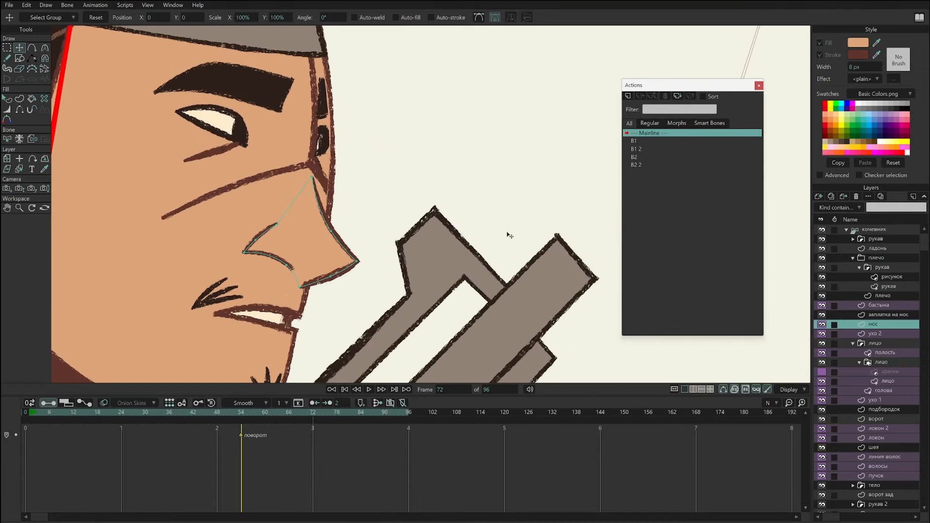
{"action": "scroll", "coordinate": [368, 264], "scroll_direction": "up", "scroll_amount": 2}
{"action": "key", "text": "g"}
{"action": "mouse_move", "coordinate": [269, 266]}
{"action": "left_mouse_down"}
{"action": "mouse_move", "coordinate": [242, 283]}
{"action": "mouse_move", "coordinate": [254, 294]}
{"action": "mouse_move", "coordinate": [270, 277]}
{"action": "mouse_move", "coordinate": [265, 266]}
{"action": "mouse_move", "coordinate": [257, 266]}
{"action": "mouse_move", "coordinate": [267, 291]}
{"action": "mouse_move", "coordinate": [239, 283]}
{"action": "mouse_move", "coordinate": [267, 294]}
{"action": "left_mouse_up"}
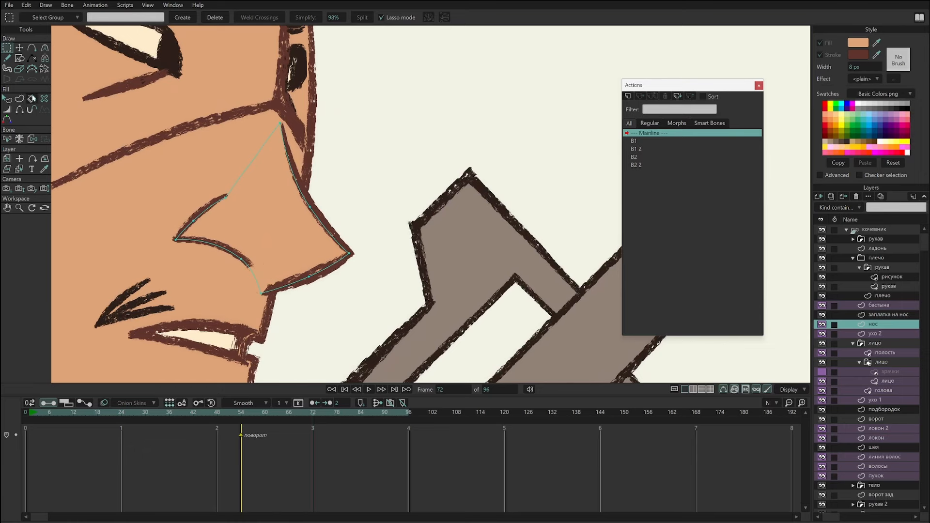
Pick the nose patch layer заплатка на нос with the Layer Selector tool and scrub the head turn back to frame 62.
{"action": "left_click", "coordinate": [20, 169]}
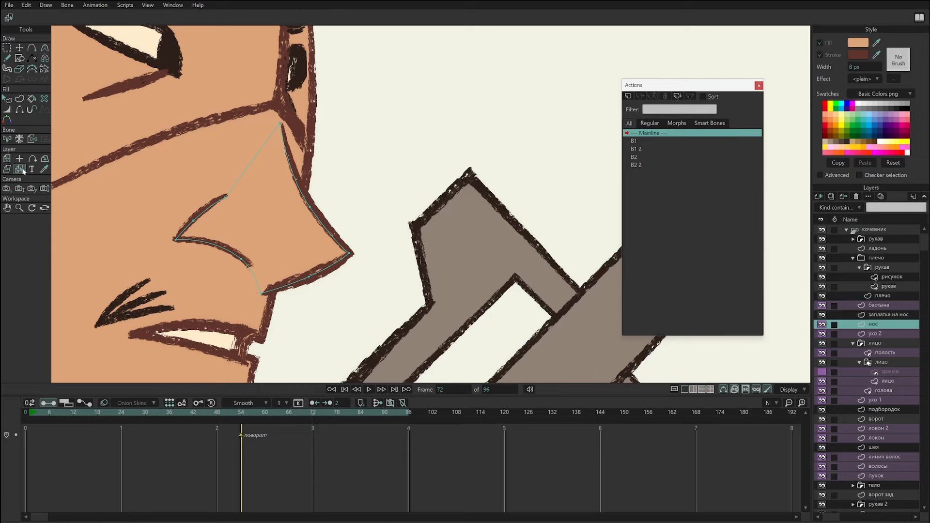
{"action": "left_click", "coordinate": [260, 275]}
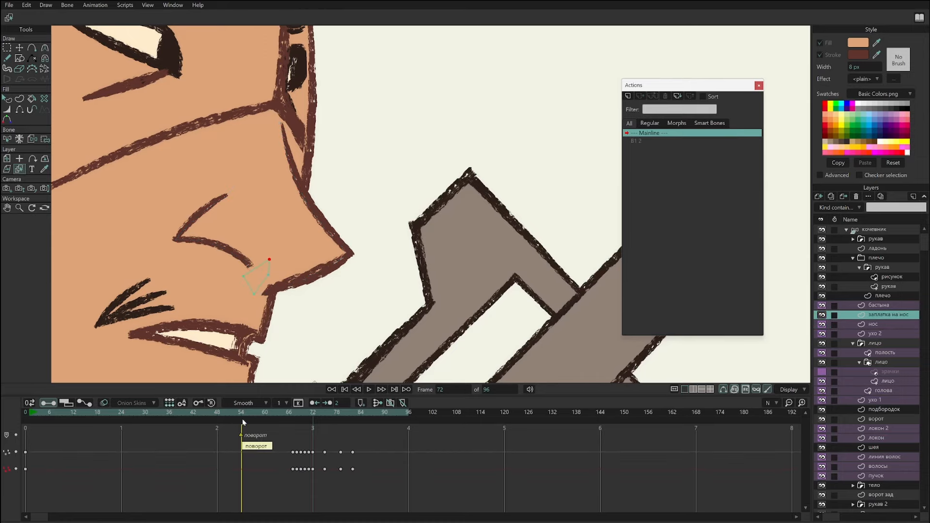
{"action": "left_click_drag", "start_coordinate": [244, 423], "coordinate": [273, 421]}
{"action": "left_click_drag", "start_coordinate": [212, 288], "coordinate": [426, 235]}
{"action": "scroll", "coordinate": [426, 235], "scroll_direction": "down", "scroll_amount": 2}
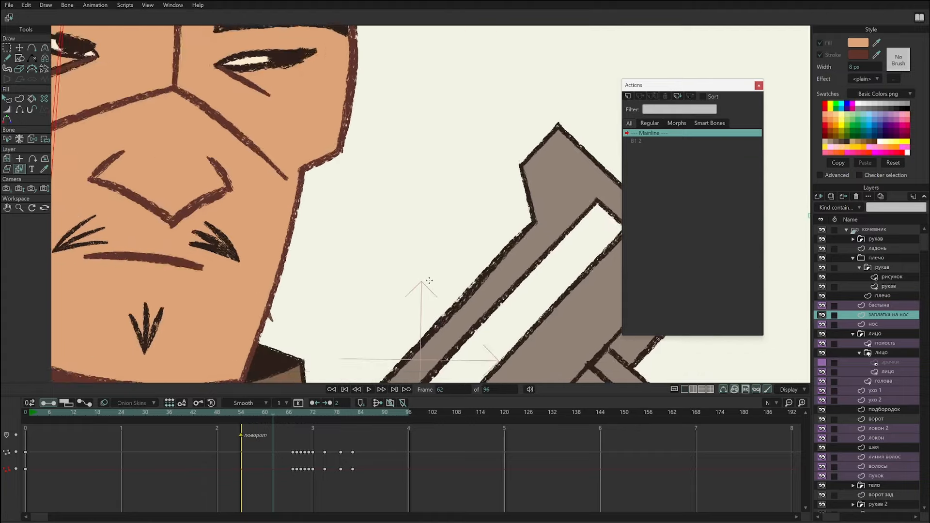
{"action": "scroll", "coordinate": [429, 280], "scroll_direction": "down", "scroll_amount": 5}
{"action": "key", "text": "g"}
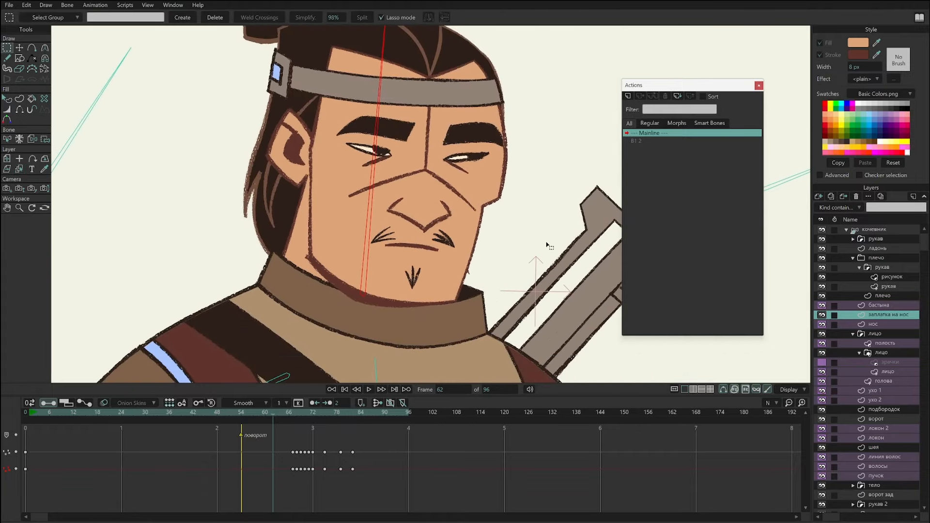
{"action": "scroll", "coordinate": [547, 245], "scroll_direction": "down", "scroll_amount": 5}
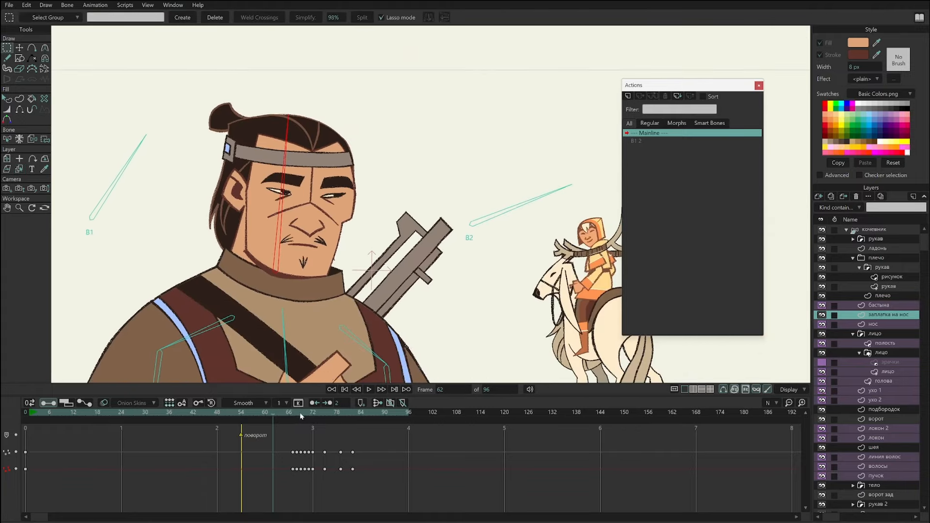
Compare the patch's position on the nose at frame 69 with its resting place outside the canvas at frame 0.
{"action": "left_click", "coordinate": [301, 414]}
{"action": "key", "text": "shift+ctrl+Left"}
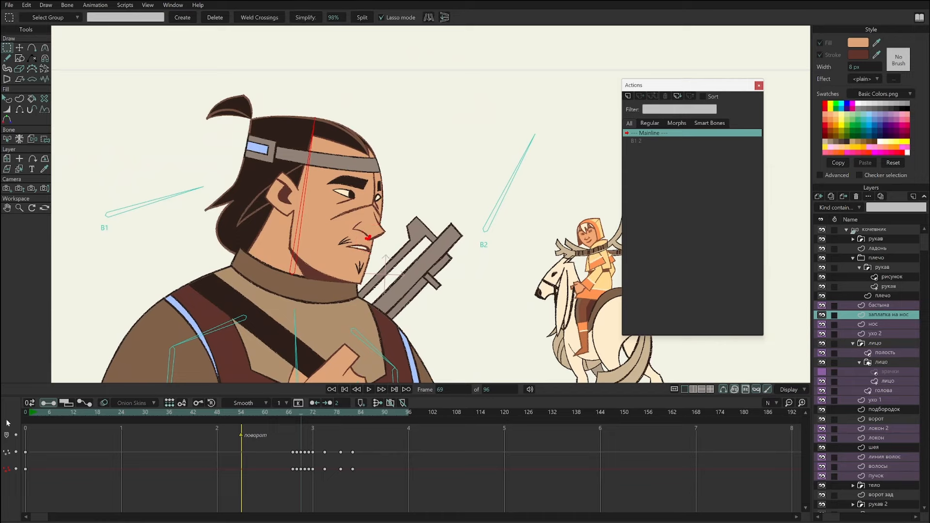
{"action": "scroll", "coordinate": [214, 288], "scroll_direction": "down", "scroll_amount": 5}
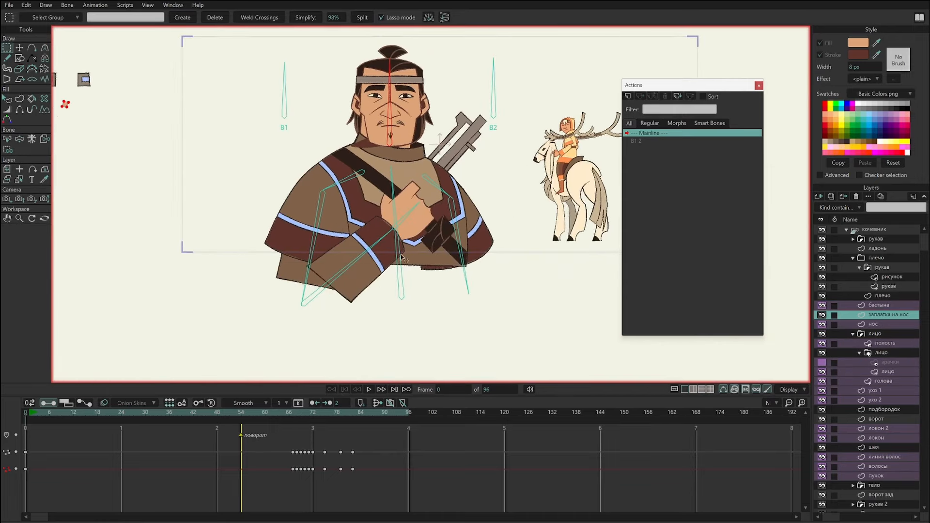
{"action": "scroll", "coordinate": [293, 214], "scroll_direction": "up", "scroll_amount": 3}
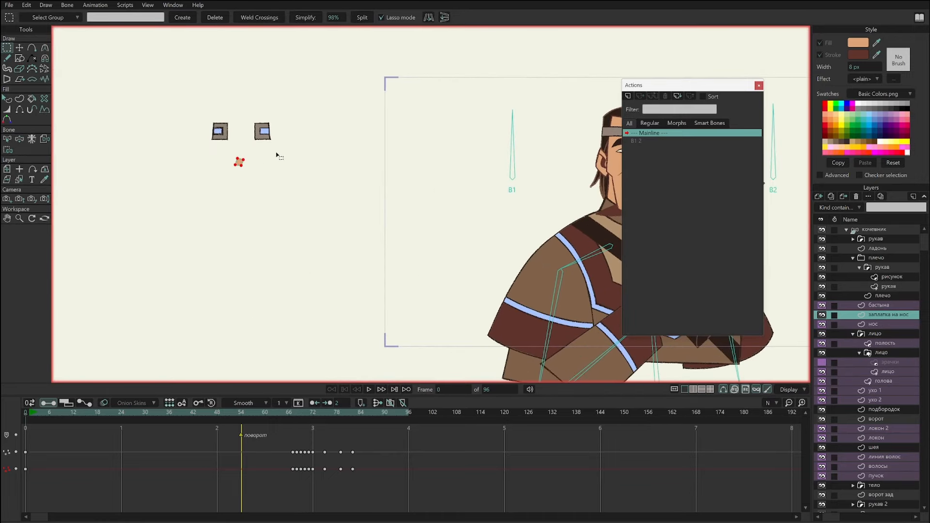
{"action": "mouse_move", "coordinate": [255, 172]}
{"action": "left_mouse_down"}
{"action": "mouse_move", "coordinate": [194, 210]}
{"action": "mouse_move", "coordinate": [147, 203]}
{"action": "mouse_move", "coordinate": [187, 209]}
{"action": "left_mouse_up"}
{"action": "scroll", "coordinate": [317, 169], "scroll_direction": "up", "scroll_amount": 1}
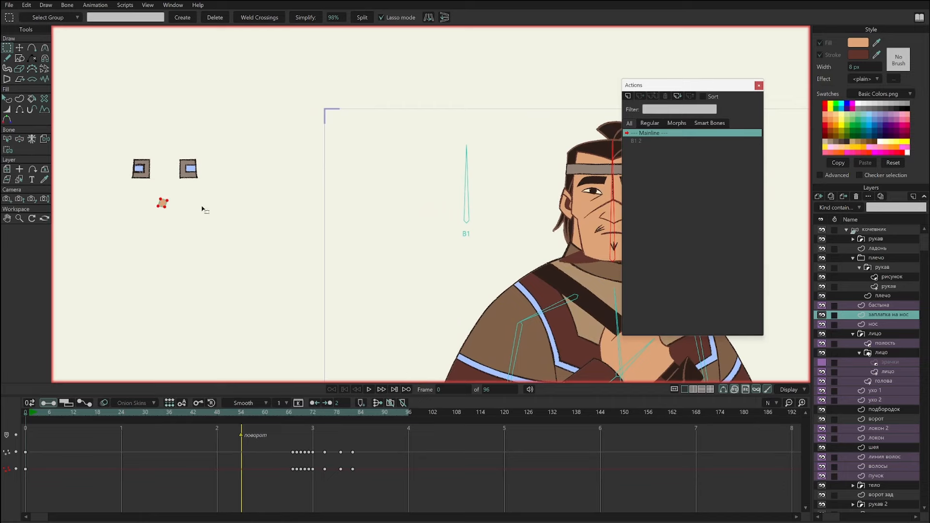
{"action": "left_click_drag", "start_coordinate": [443, 255], "coordinate": [410, 191]}
Close the Actions window and scrub across frames 67 and 68 to examine how the patch moves onto the nose.
{"action": "left_click", "coordinate": [758, 86]}
{"action": "left_click_drag", "start_coordinate": [42, 414], "coordinate": [113, 421]}
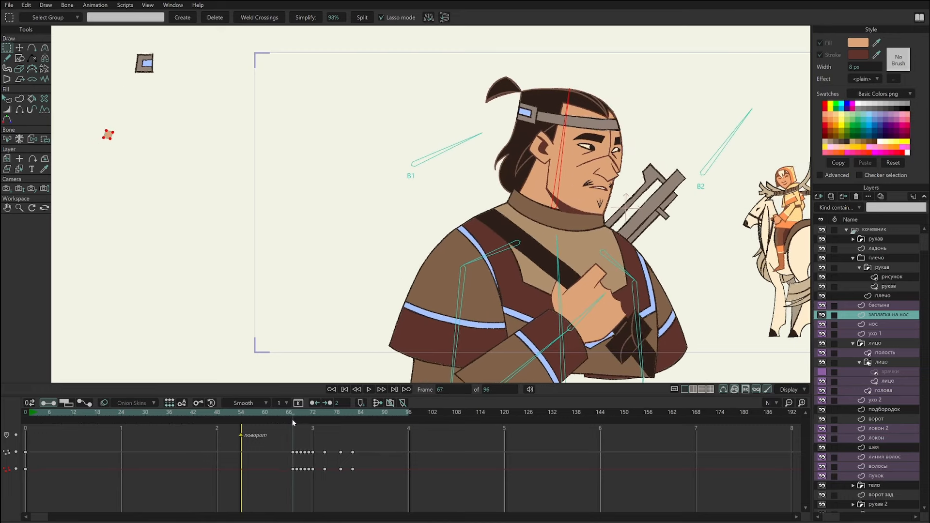
{"action": "left_click_drag", "start_coordinate": [294, 420], "coordinate": [296, 421]}
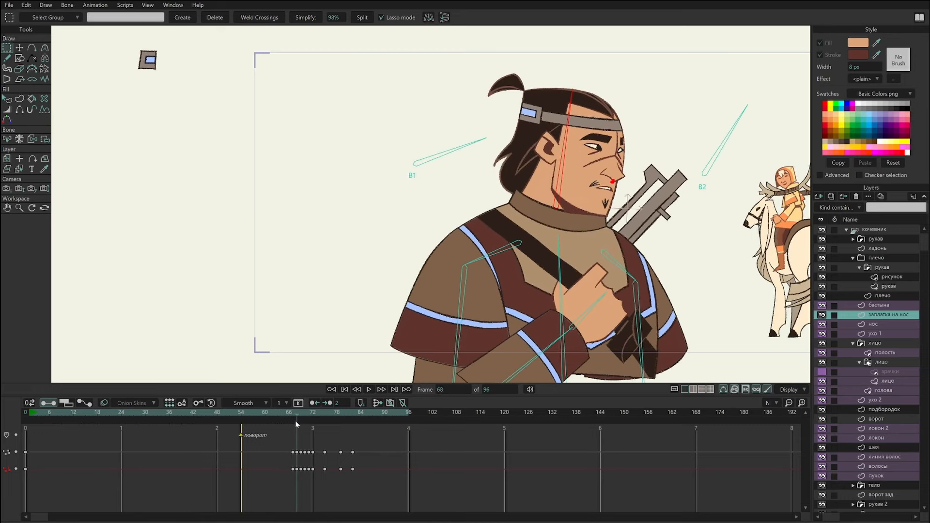
{"action": "left_click_drag", "start_coordinate": [502, 262], "coordinate": [380, 311]}
{"action": "scroll", "coordinate": [777, 231], "scroll_direction": "up", "scroll_amount": 6}
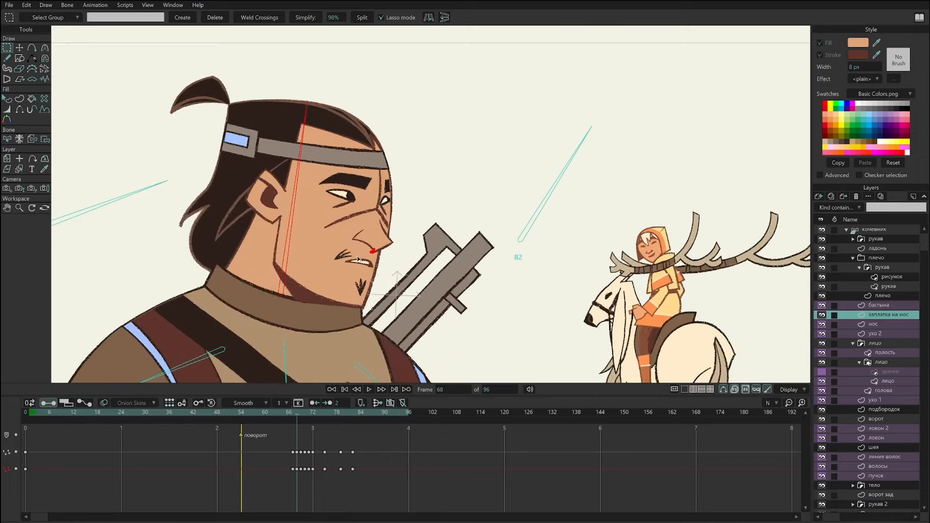
{"action": "scroll", "coordinate": [410, 245], "scroll_direction": "up", "scroll_amount": 4}
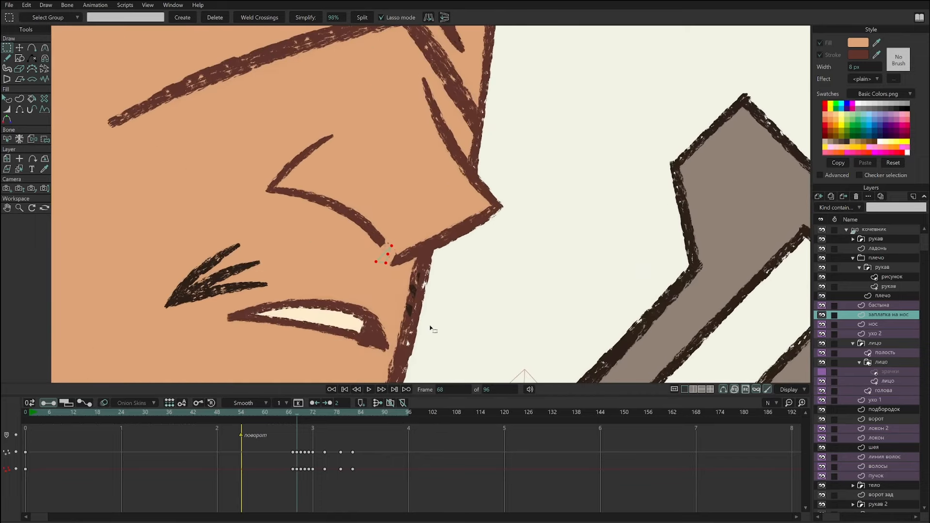
Nudge the nose patch's points at frame 82 with Transform Points and delete the patch's keyframes at that frame.
{"action": "left_click_drag", "start_coordinate": [299, 411], "coordinate": [353, 418]}
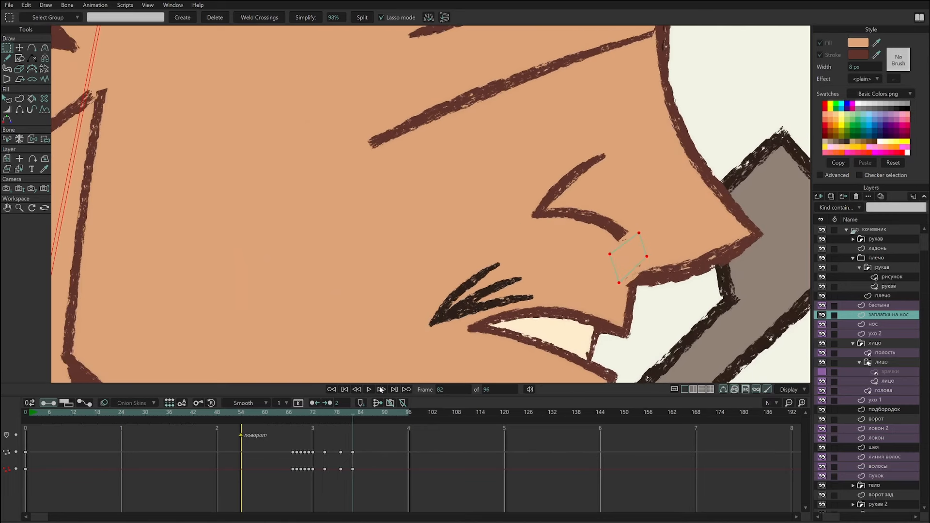
{"action": "key", "text": "t"}
{"action": "mouse_move", "coordinate": [680, 306]}
{"action": "left_mouse_down"}
{"action": "mouse_move", "coordinate": [639, 341]}
{"action": "mouse_move", "coordinate": [698, 305]}
{"action": "mouse_move", "coordinate": [661, 328]}
{"action": "mouse_move", "coordinate": [692, 300]}
{"action": "left_mouse_up"}
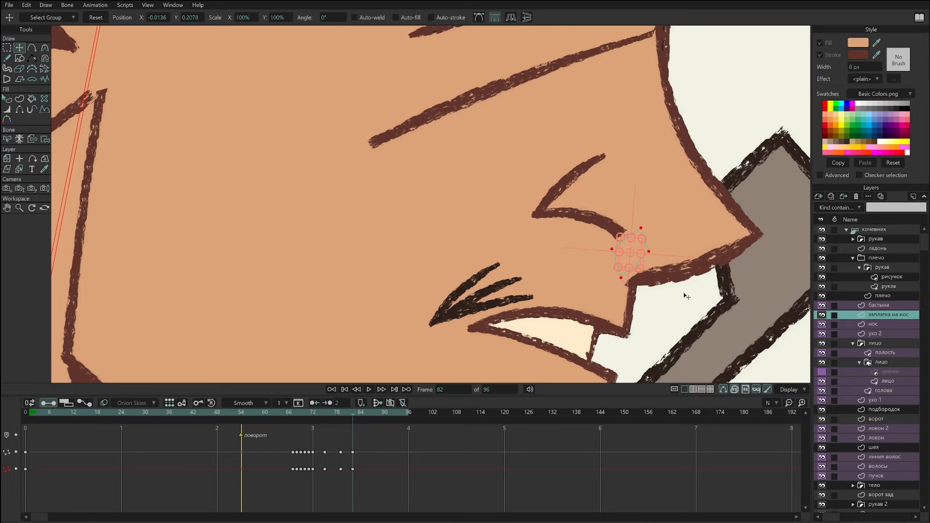
{"action": "left_click_drag", "start_coordinate": [364, 448], "coordinate": [353, 476]}
{"action": "key", "text": "Delete"}
Play back the head turn and scrub the timeline through to frame 88 to review the patched nose.
{"action": "left_click_drag", "start_coordinate": [34, 415], "coordinate": [381, 420]}
{"action": "left_click", "coordinate": [31, 411]}
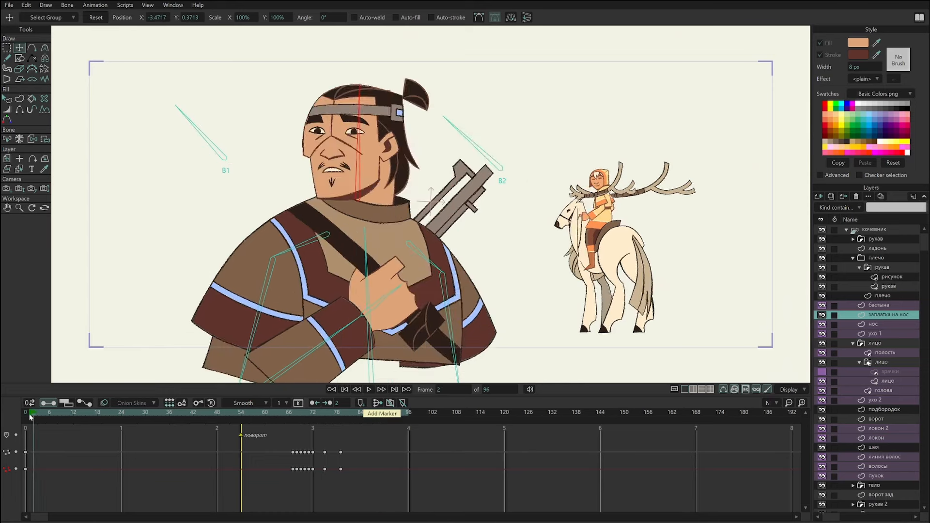
{"action": "key", "text": "space"}
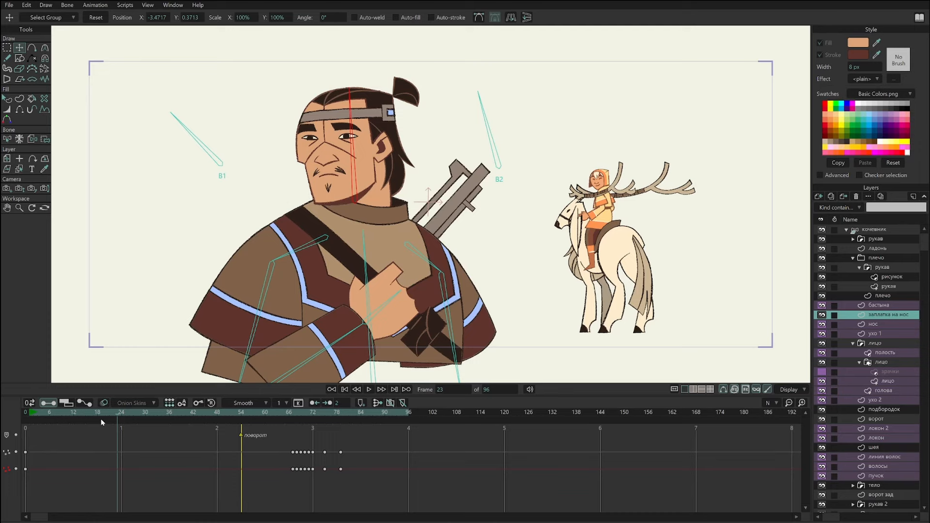
{"action": "left_click_drag", "start_coordinate": [279, 415], "coordinate": [315, 413]}
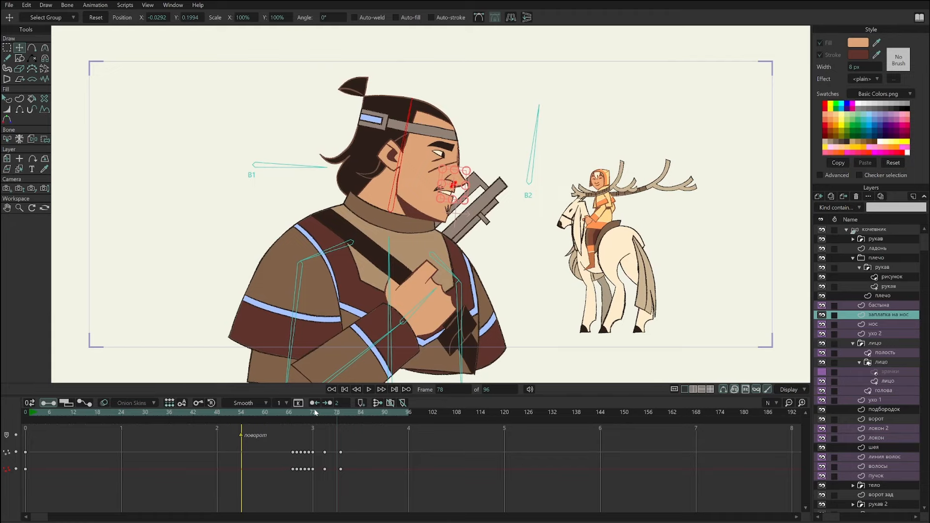
{"action": "left_click_drag", "start_coordinate": [36, 416], "coordinate": [378, 422]}
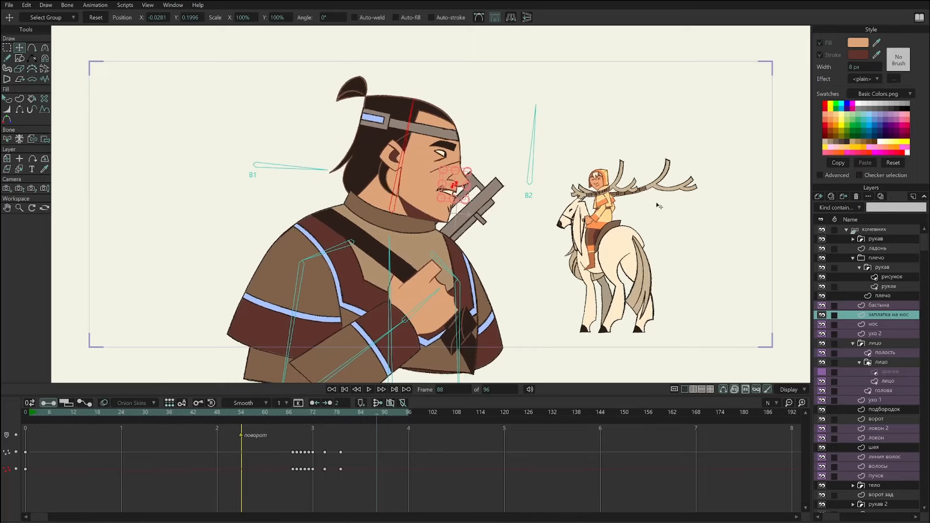
Hide the заплатка на нос layer at frame 88 and select the нос layer to work on the nose outline.
{"action": "scroll", "coordinate": [453, 215], "scroll_direction": "up", "scroll_amount": 2}
{"action": "scroll", "coordinate": [454, 215], "scroll_direction": "up", "scroll_amount": 5}
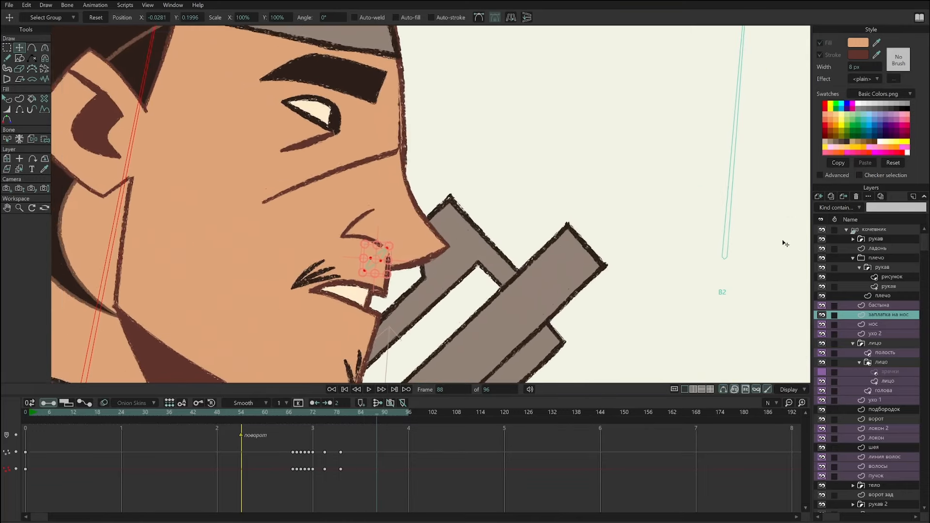
{"action": "left_click", "coordinate": [885, 321]}
{"action": "scroll", "coordinate": [578, 211], "scroll_direction": "up", "scroll_amount": 2}
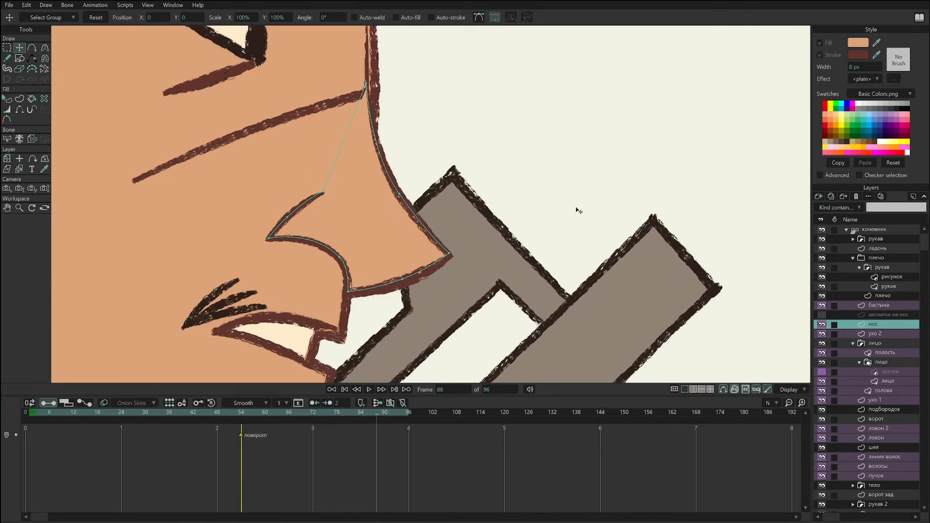
{"action": "left_click_drag", "start_coordinate": [473, 220], "coordinate": [440, 225]}
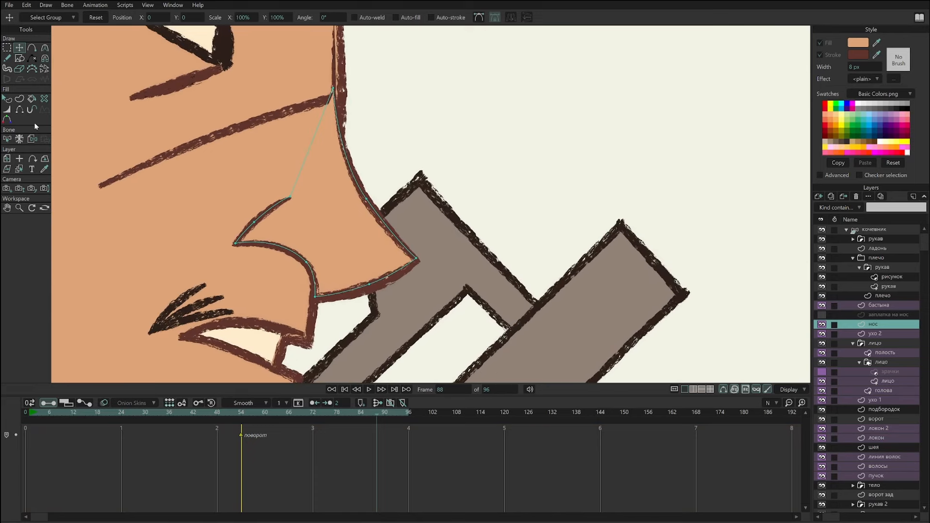
Try the Stroke Exposure tool on the nose outline at frame 88 and delete the keyframes it added.
{"action": "left_click", "coordinate": [32, 110]}
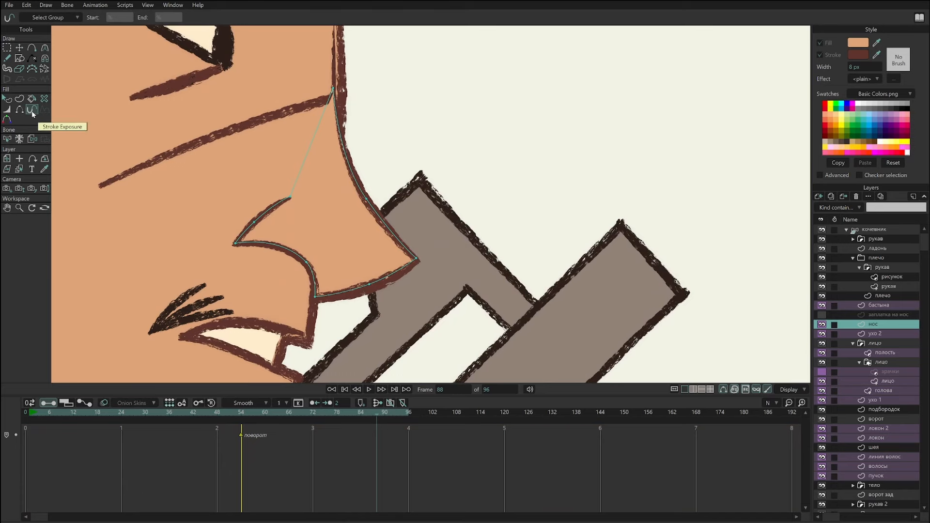
{"action": "left_click", "coordinate": [314, 279]}
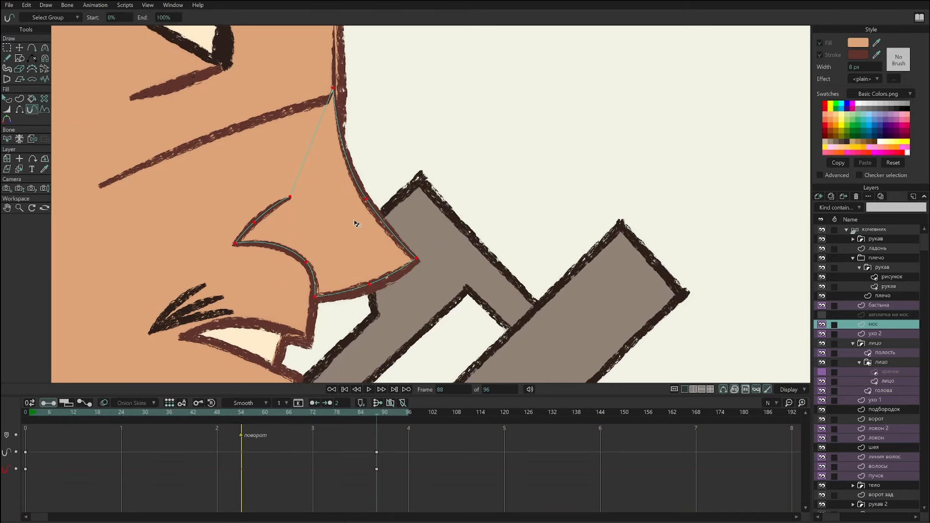
{"action": "mouse_move", "coordinate": [331, 292]}
{"action": "left_mouse_down"}
{"action": "mouse_move", "coordinate": [161, 316]}
{"action": "mouse_move", "coordinate": [477, 268]}
{"action": "mouse_move", "coordinate": [321, 286]}
{"action": "left_mouse_up"}
{"action": "mouse_move", "coordinate": [423, 277]}
{"action": "left_mouse_down"}
{"action": "mouse_move", "coordinate": [457, 272]}
{"action": "mouse_move", "coordinate": [451, 276]}
{"action": "mouse_move", "coordinate": [473, 276]}
{"action": "mouse_move", "coordinate": [423, 280]}
{"action": "mouse_move", "coordinate": [514, 295]}
{"action": "mouse_move", "coordinate": [459, 298]}
{"action": "mouse_move", "coordinate": [593, 304]}
{"action": "mouse_move", "coordinate": [284, 287]}
{"action": "mouse_move", "coordinate": [397, 274]}
{"action": "mouse_move", "coordinate": [380, 233]}
{"action": "mouse_move", "coordinate": [368, 252]}
{"action": "mouse_move", "coordinate": [215, 279]}
{"action": "mouse_move", "coordinate": [356, 269]}
{"action": "mouse_move", "coordinate": [373, 298]}
{"action": "mouse_move", "coordinate": [474, 308]}
{"action": "mouse_move", "coordinate": [293, 317]}
{"action": "mouse_move", "coordinate": [317, 287]}
{"action": "mouse_move", "coordinate": [409, 287]}
{"action": "mouse_move", "coordinate": [294, 304]}
{"action": "mouse_move", "coordinate": [334, 291]}
{"action": "mouse_move", "coordinate": [297, 281]}
{"action": "left_mouse_up"}
{"action": "left_click", "coordinate": [363, 415]}
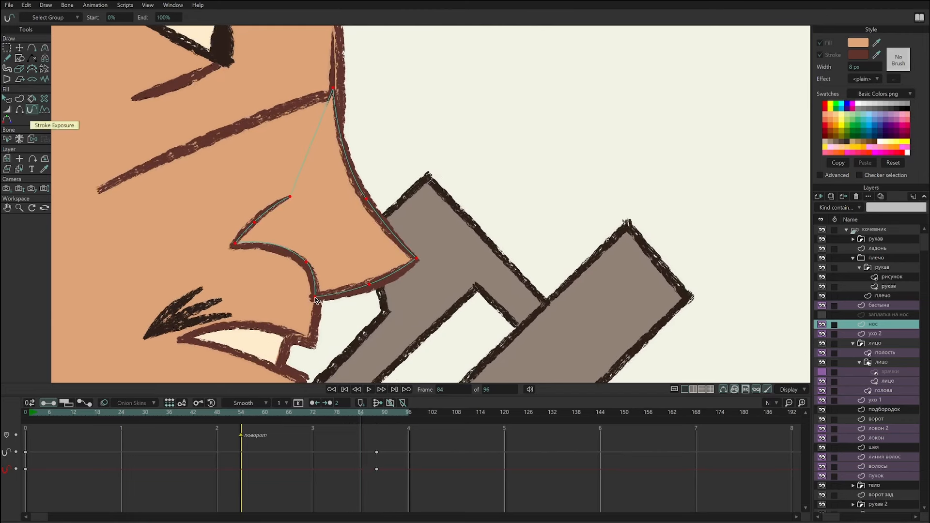
{"action": "left_click", "coordinate": [377, 452]}
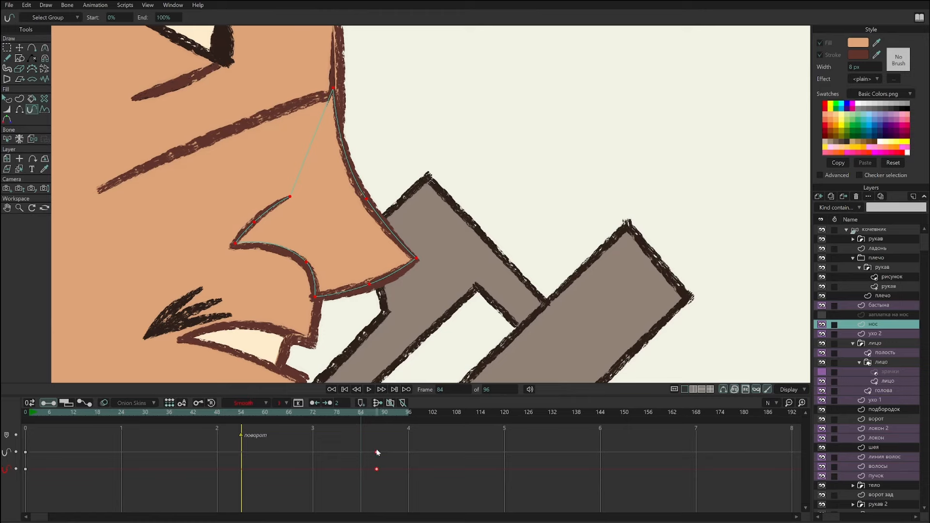
{"action": "key", "text": "Delete"}
Scrub the head turn from frame 0 to about frame 78 and back to review the nose without its patch.
{"action": "left_click_drag", "start_coordinate": [368, 414], "coordinate": [25, 436]}
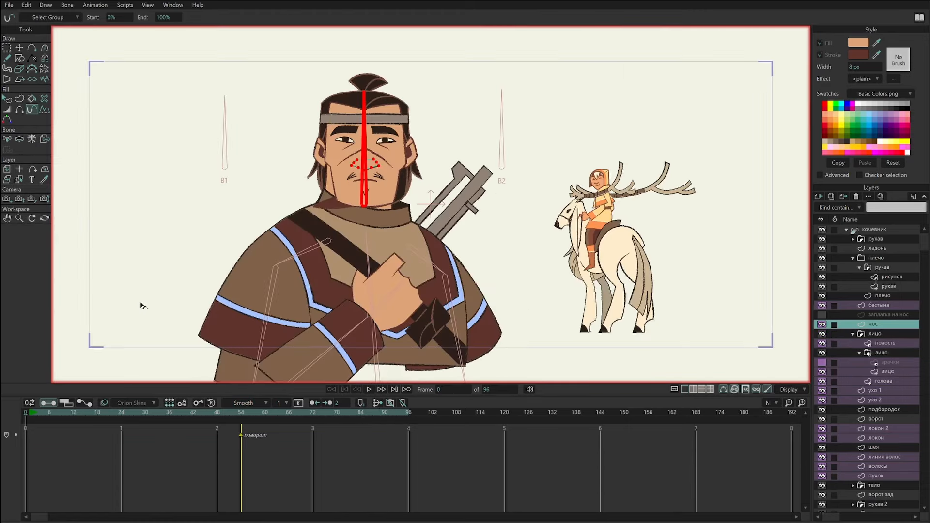
{"action": "left_click_drag", "start_coordinate": [334, 318], "coordinate": [310, 337]}
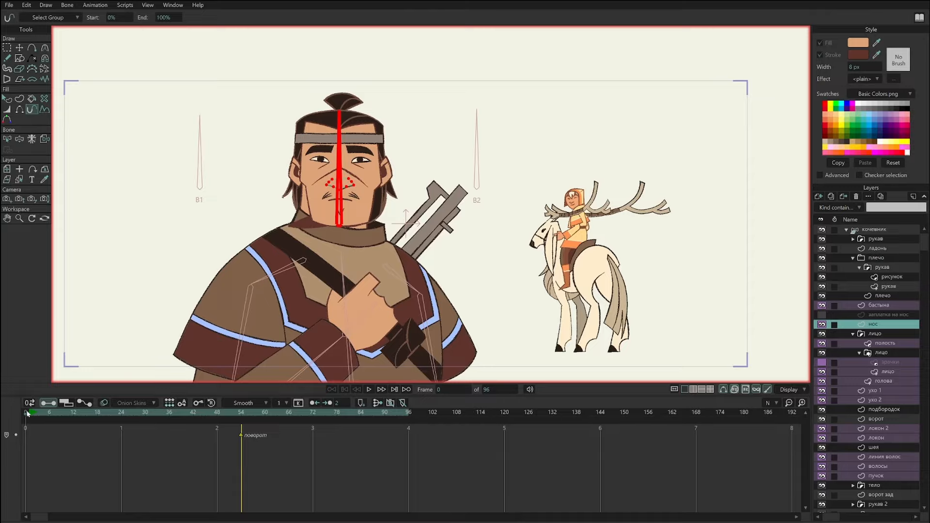
{"action": "left_click_drag", "start_coordinate": [27, 413], "coordinate": [339, 417]}
{"action": "key", "text": "g"}
{"action": "left_click_drag", "start_coordinate": [48, 414], "coordinate": [7, 424]}
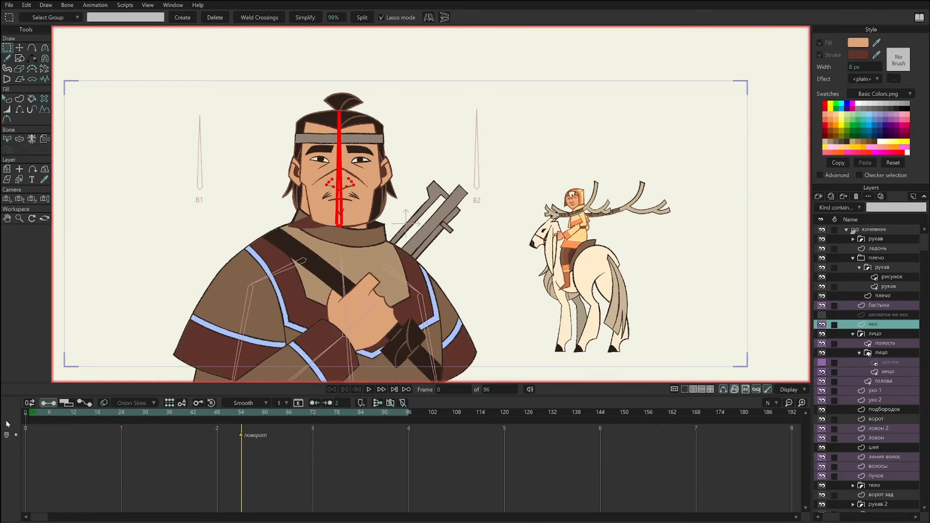
Select and collapse the кочевник bone layer and move the timeline to frame 2.
{"action": "left_click", "coordinate": [877, 229]}
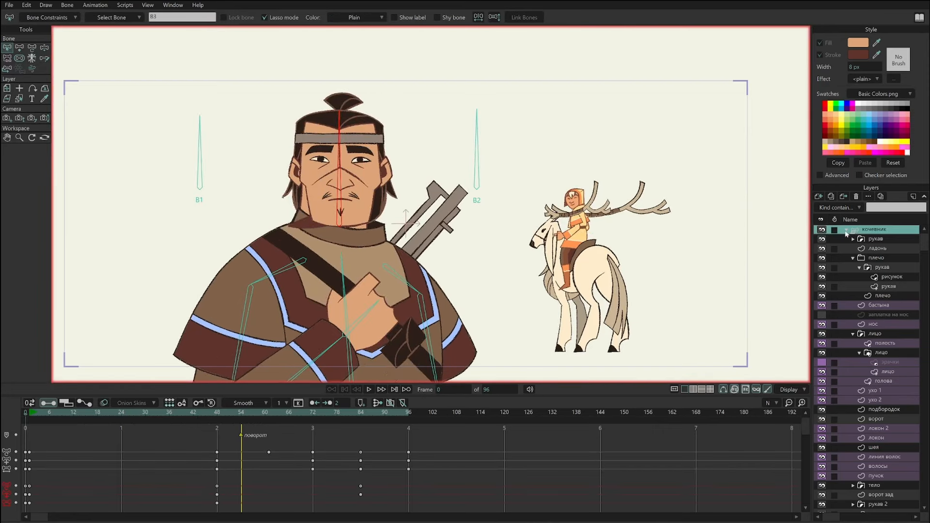
{"action": "left_click", "coordinate": [845, 231]}
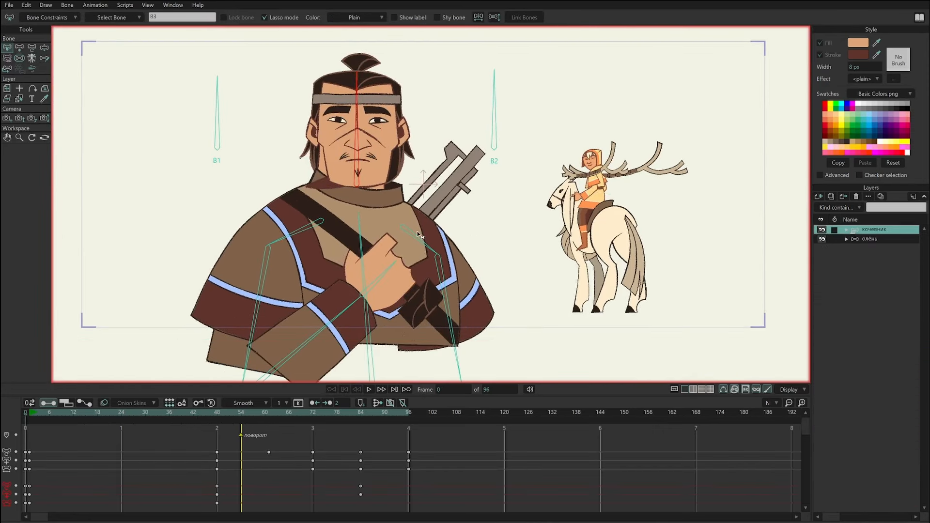
{"action": "left_click", "coordinate": [33, 415]}
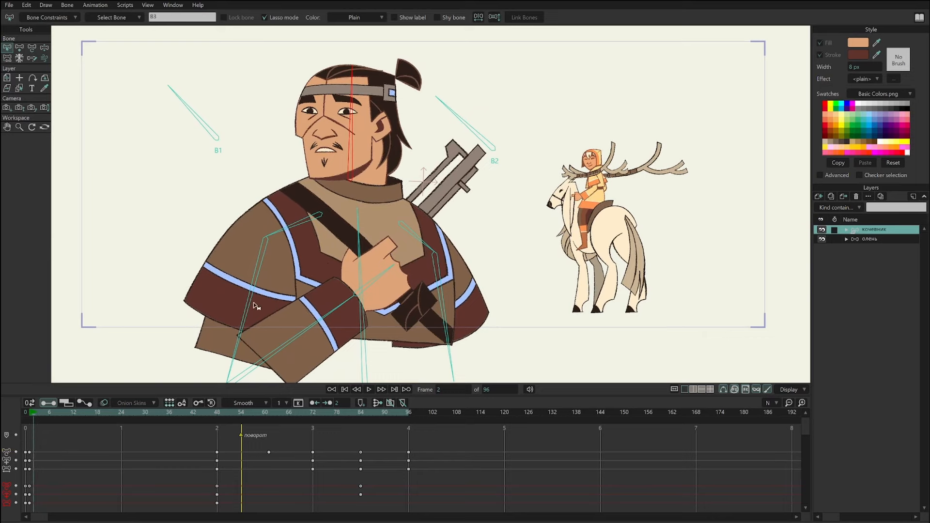
Play the animation and scrub the timeline back to frame 24 to review the character's movement.
{"action": "key", "text": "Return"}
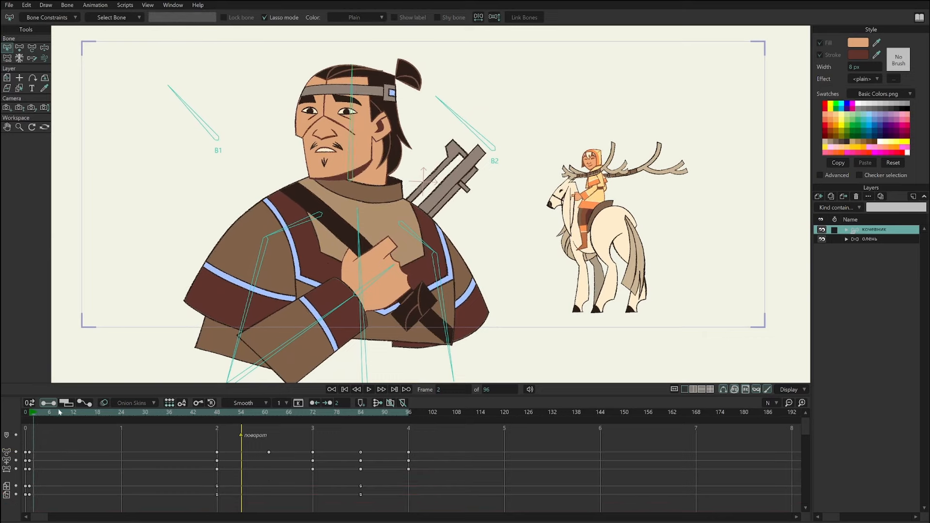
{"action": "key", "text": "space"}
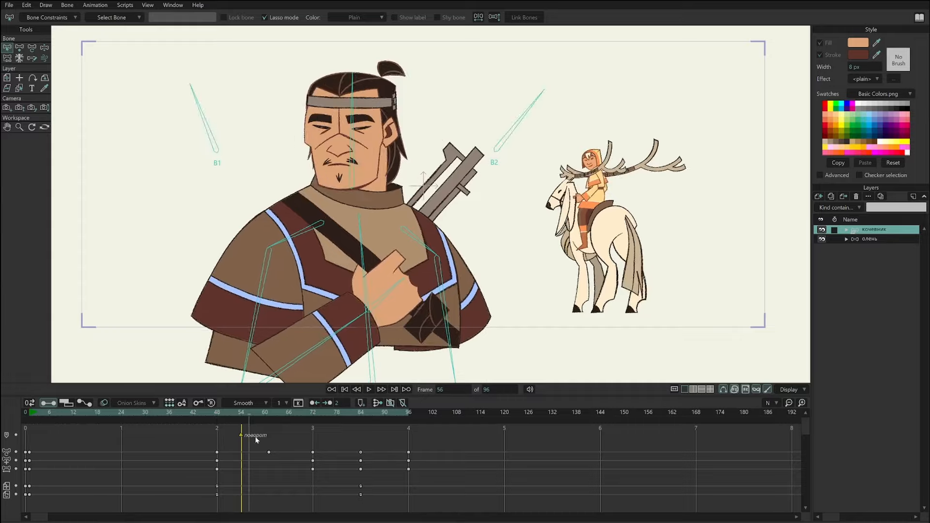
{"action": "left_click_drag", "start_coordinate": [286, 439], "coordinate": [145, 443]}
{"action": "left_click_drag", "start_coordinate": [145, 409], "coordinate": [122, 412]}
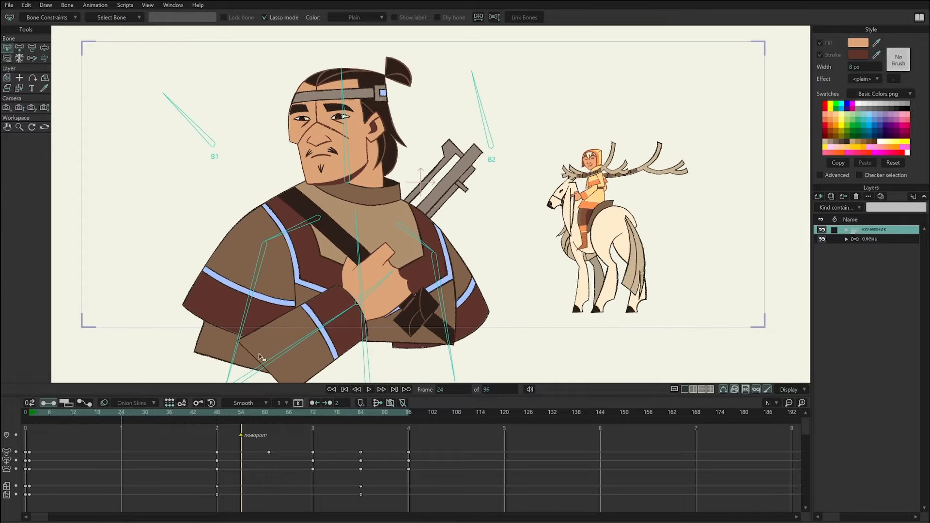
Try posing the head and torso bones with Manipulate Bones at frame 24 and delete the keyframes added there.
{"action": "key", "text": "z"}
{"action": "left_click_drag", "start_coordinate": [367, 374], "coordinate": [334, 140]}
{"action": "left_click", "coordinate": [235, 355]}
{"action": "left_click_drag", "start_coordinate": [235, 354], "coordinate": [381, 354]}
{"action": "left_click_drag", "start_coordinate": [322, 122], "coordinate": [352, 134]}
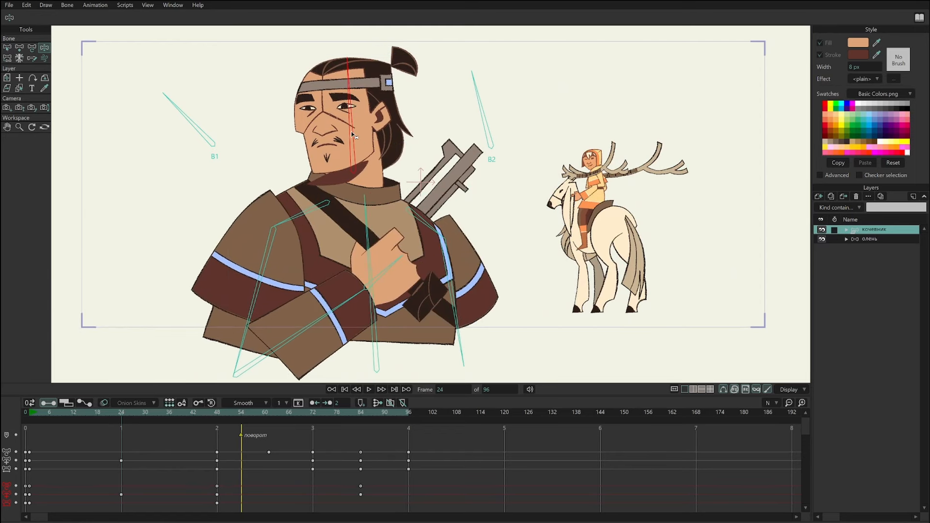
{"action": "left_click_drag", "start_coordinate": [364, 125], "coordinate": [345, 102]}
{"action": "mouse_move", "coordinate": [367, 259]}
{"action": "left_mouse_down"}
{"action": "mouse_move", "coordinate": [362, 221]}
{"action": "mouse_move", "coordinate": [368, 252]}
{"action": "left_mouse_up"}
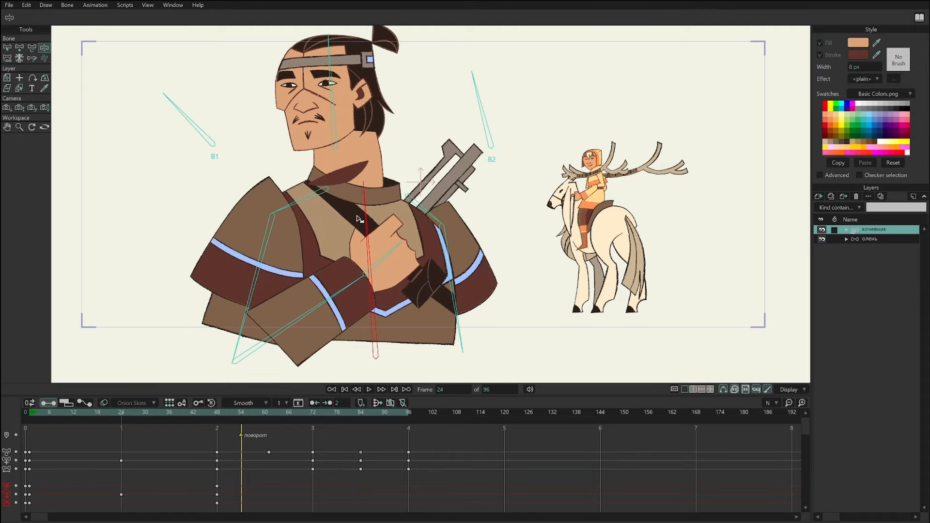
{"action": "left_click_drag", "start_coordinate": [131, 452], "coordinate": [107, 508]}
{"action": "key", "text": "Delete"}
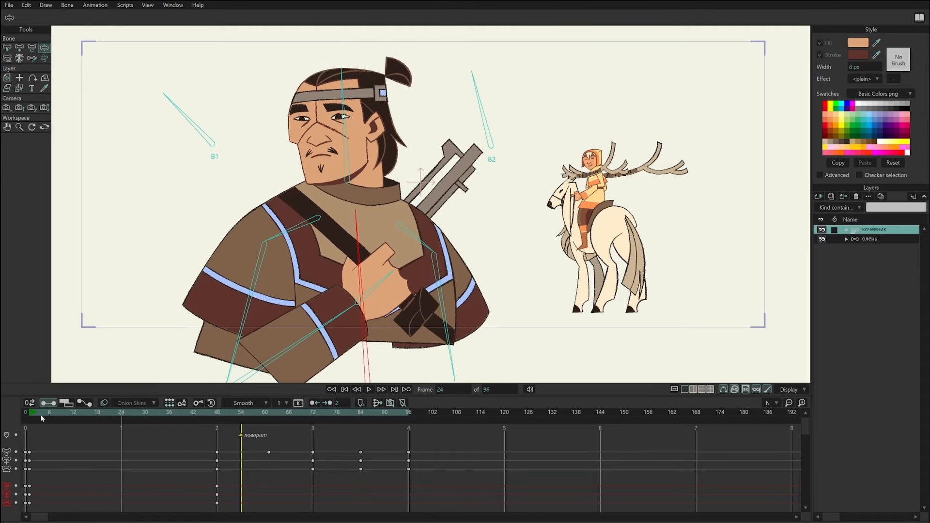
Rotate the hand bone at frame 14 to test how the strap across the chest follows the hand.
{"action": "left_click_drag", "start_coordinate": [41, 416], "coordinate": [71, 428]}
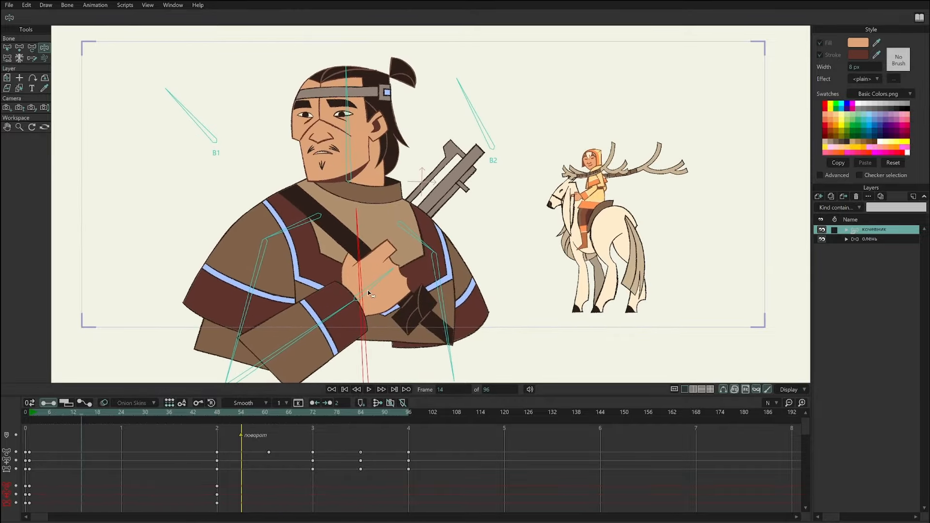
{"action": "left_click_drag", "start_coordinate": [369, 293], "coordinate": [306, 278]}
{"action": "mouse_move", "coordinate": [273, 221]}
{"action": "left_mouse_down"}
{"action": "mouse_move", "coordinate": [269, 208]}
{"action": "mouse_move", "coordinate": [274, 228]}
{"action": "left_mouse_up"}
{"action": "left_click_drag", "start_coordinate": [298, 298], "coordinate": [397, 225]}
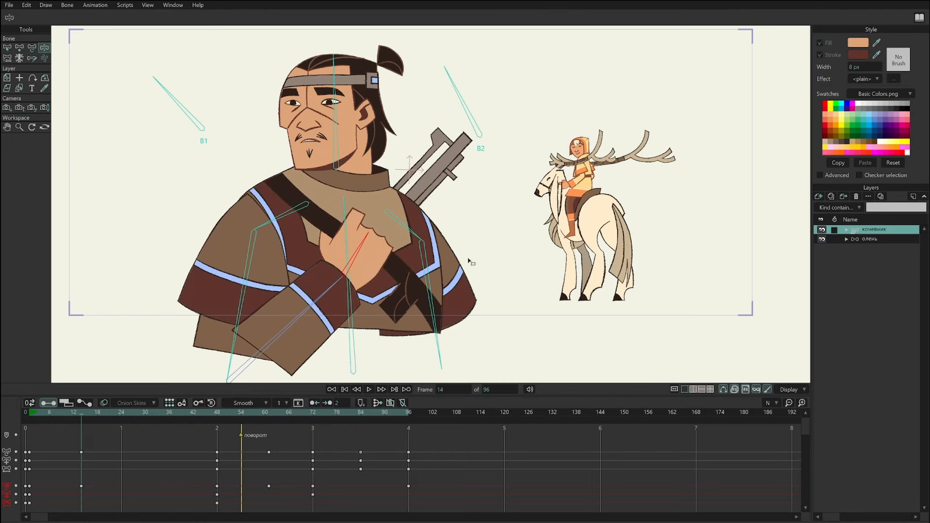
{"action": "scroll", "coordinate": [468, 261], "scroll_direction": "up", "scroll_amount": 2}
{"action": "left_click_drag", "start_coordinate": [326, 210], "coordinate": [345, 241]}
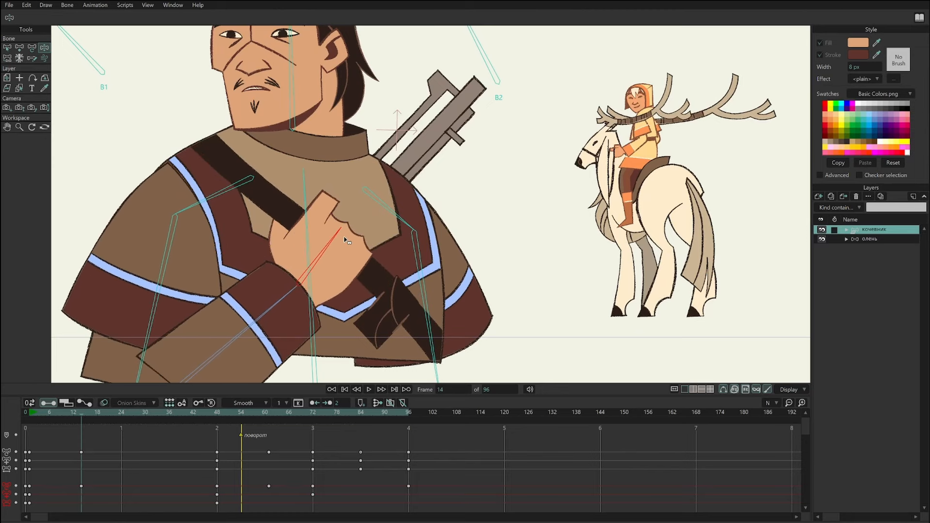
Select the ремень strap layer at frame 0, try transforming its points and undo the change.
{"action": "left_click_drag", "start_coordinate": [48, 423], "coordinate": [12, 423]}
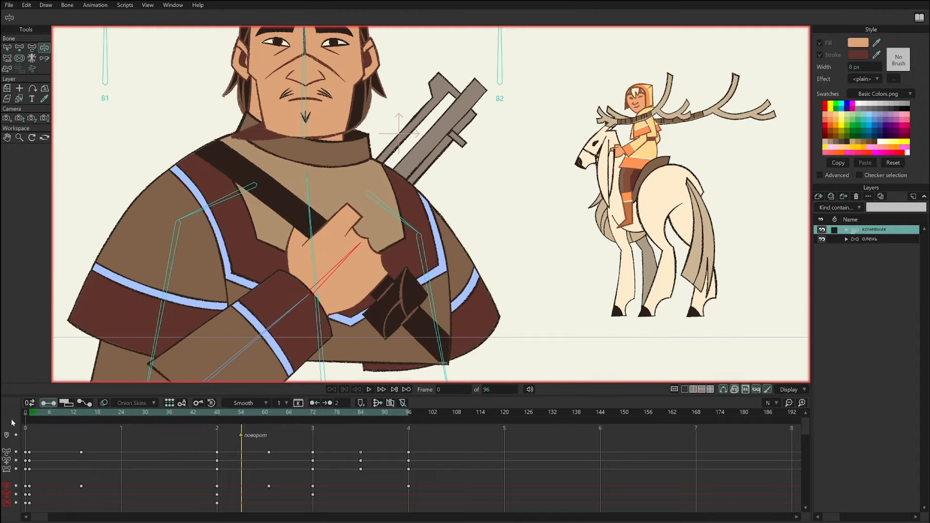
{"action": "right_click", "coordinate": [307, 210], "text": "alt"}
{"action": "left_click_drag", "start_coordinate": [333, 264], "coordinate": [310, 252]}
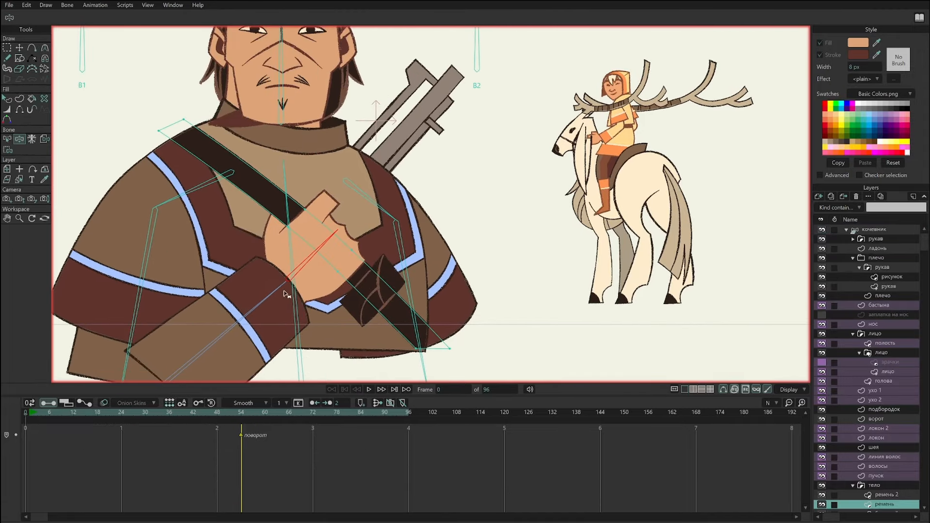
{"action": "left_click", "coordinate": [19, 180]}
{"action": "scroll", "coordinate": [574, 218], "scroll_direction": "up", "scroll_amount": 2}
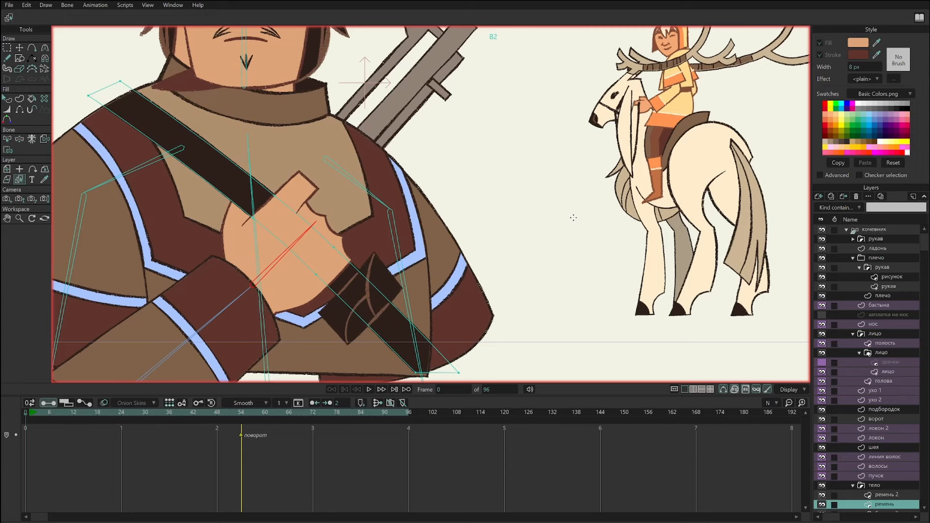
{"action": "key", "text": "g"}
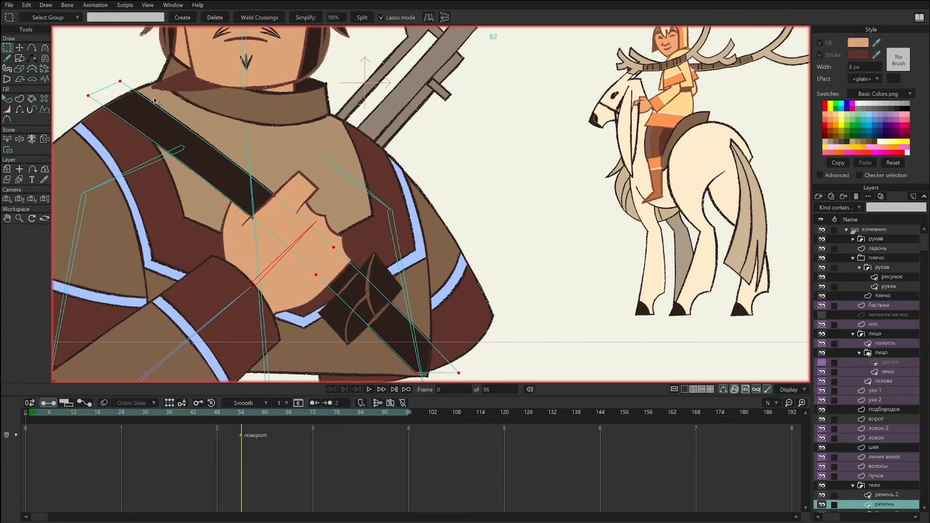
{"action": "scroll", "coordinate": [559, 208], "scroll_direction": "down", "scroll_amount": 2}
{"action": "key", "text": "t"}
{"action": "mouse_move", "coordinate": [544, 315]}
{"action": "left_mouse_down"}
{"action": "mouse_move", "coordinate": [548, 283]}
{"action": "mouse_move", "coordinate": [534, 264]}
{"action": "mouse_move", "coordinate": [524, 273]}
{"action": "mouse_move", "coordinate": [557, 297]}
{"action": "mouse_move", "coordinate": [554, 318]}
{"action": "left_mouse_up"}
{"action": "key", "text": "ctrl+z"}
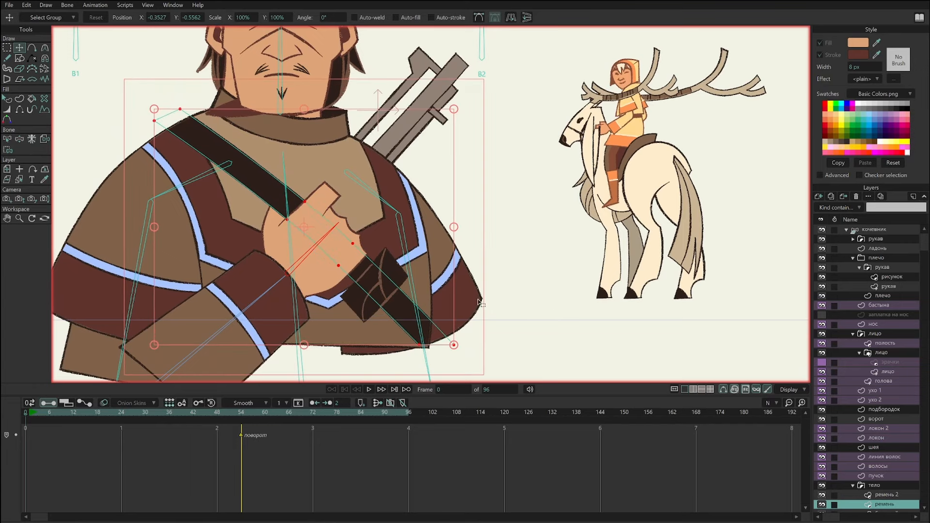
Select the strap's middle points beneath the hand and examine their bone binding with the Bind Points tool.
{"action": "key", "text": "g"}
{"action": "left_click", "coordinate": [355, 274]}
{"action": "scroll", "coordinate": [445, 237], "scroll_direction": "up", "scroll_amount": 2}
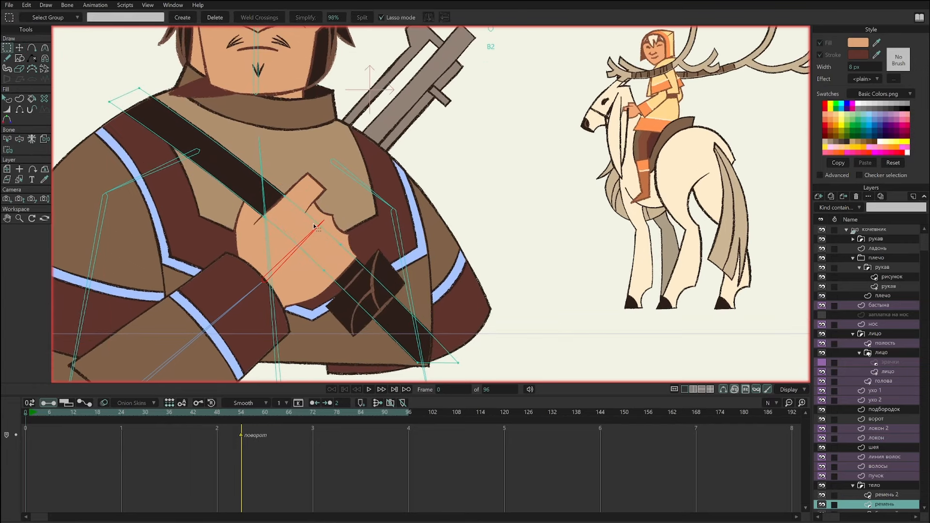
{"action": "mouse_move", "coordinate": [308, 187]}
{"action": "left_mouse_down"}
{"action": "mouse_move", "coordinate": [306, 294]}
{"action": "mouse_move", "coordinate": [339, 256]}
{"action": "left_mouse_up"}
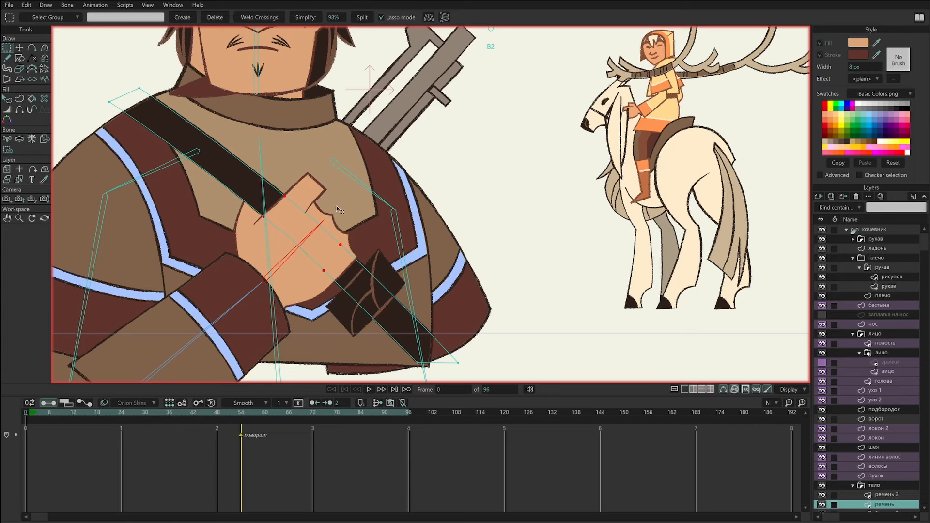
{"action": "left_click", "coordinate": [7, 150]}
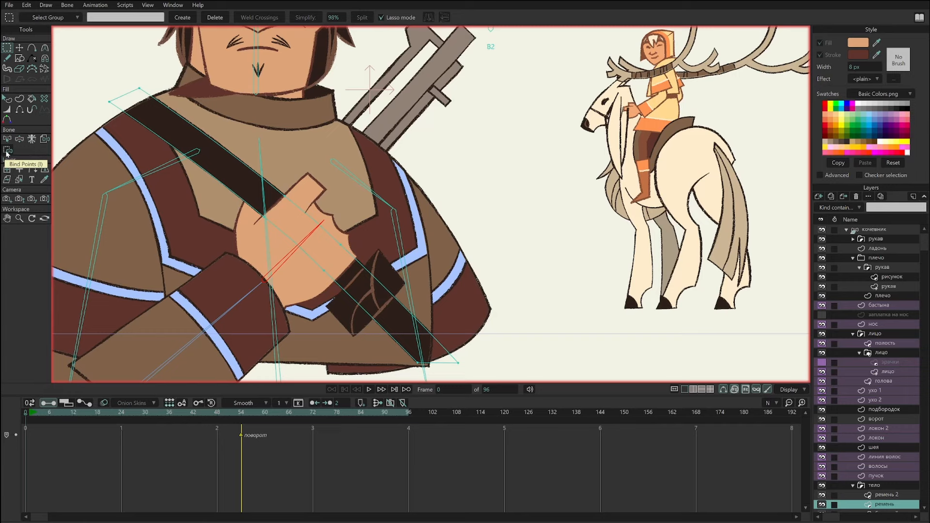
{"action": "left_click", "coordinate": [7, 151]}
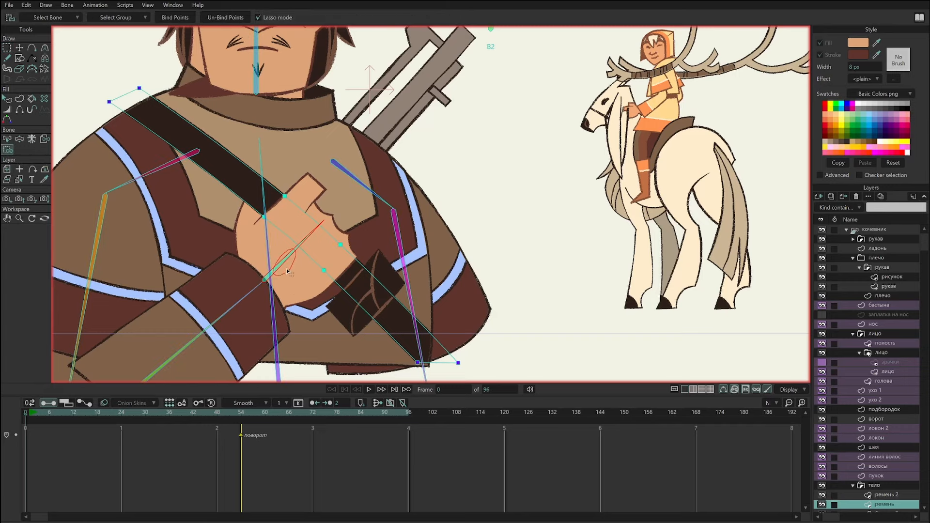
{"action": "scroll", "coordinate": [288, 272], "scroll_direction": "up", "scroll_amount": 2}
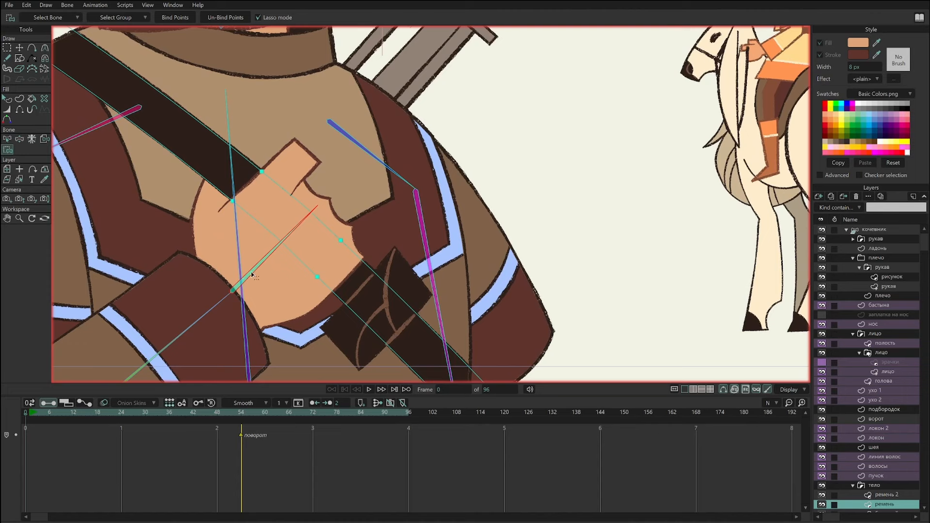
{"action": "mouse_move", "coordinate": [354, 198]}
{"action": "left_mouse_down"}
{"action": "mouse_move", "coordinate": [222, 185]}
{"action": "mouse_move", "coordinate": [217, 222]}
{"action": "mouse_move", "coordinate": [268, 283]}
{"action": "mouse_move", "coordinate": [322, 296]}
{"action": "mouse_move", "coordinate": [353, 257]}
{"action": "mouse_move", "coordinate": [356, 223]}
{"action": "mouse_move", "coordinate": [365, 233]}
{"action": "mouse_move", "coordinate": [348, 281]}
{"action": "left_mouse_up"}
{"action": "left_click_drag", "start_coordinate": [282, 145], "coordinate": [199, 310]}
{"action": "left_click_drag", "start_coordinate": [353, 252], "coordinate": [363, 242]}
Manipulate the hand bone of the кочевник layer at frame 0 to check how the bound strap bends.
{"action": "left_click", "coordinate": [877, 231]}
{"action": "left_click_drag", "start_coordinate": [317, 206], "coordinate": [359, 229]}
{"action": "scroll", "coordinate": [443, 216], "scroll_direction": "down", "scroll_amount": 3}
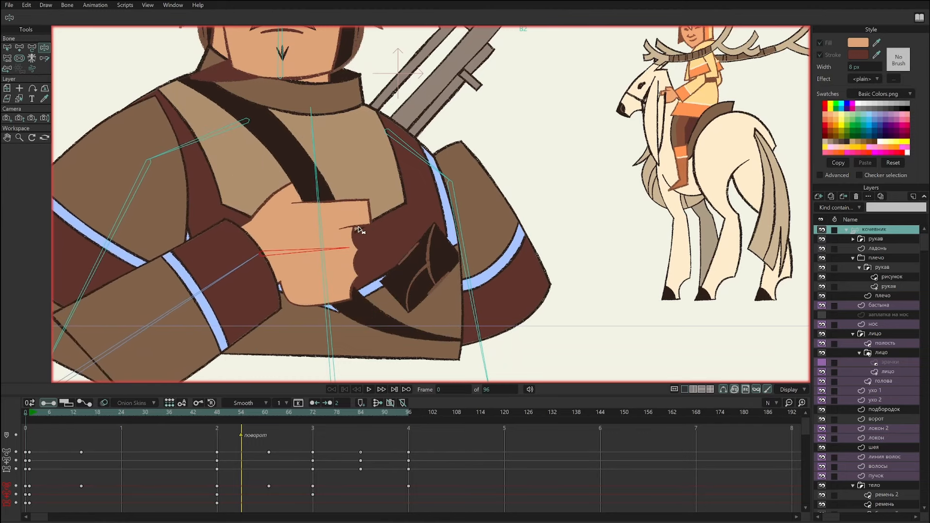
Set the curvature of the ремень strap's middle points to 0.5876 at frame 81 with the Curvature tool.
{"action": "left_click", "coordinate": [383, 323], "text": "ctrl+alt"}
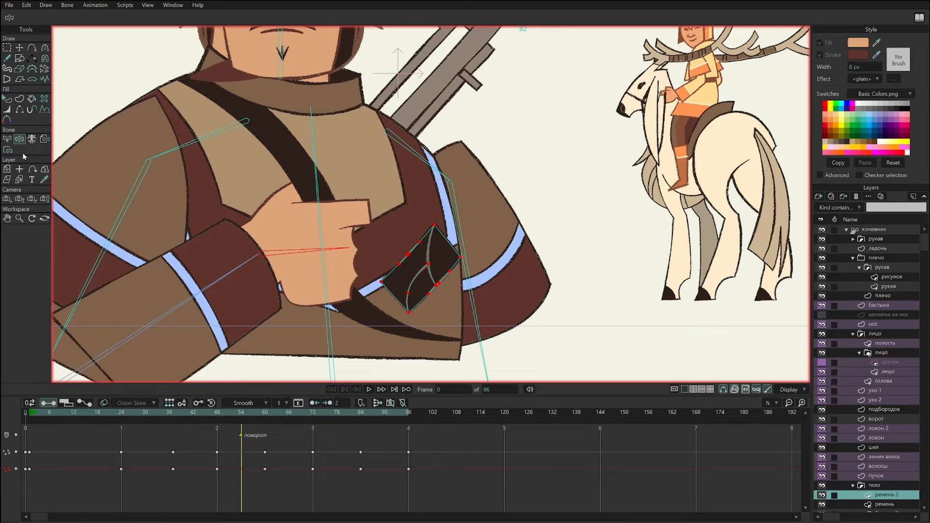
{"action": "left_click", "coordinate": [306, 167], "text": "ctrl+alt"}
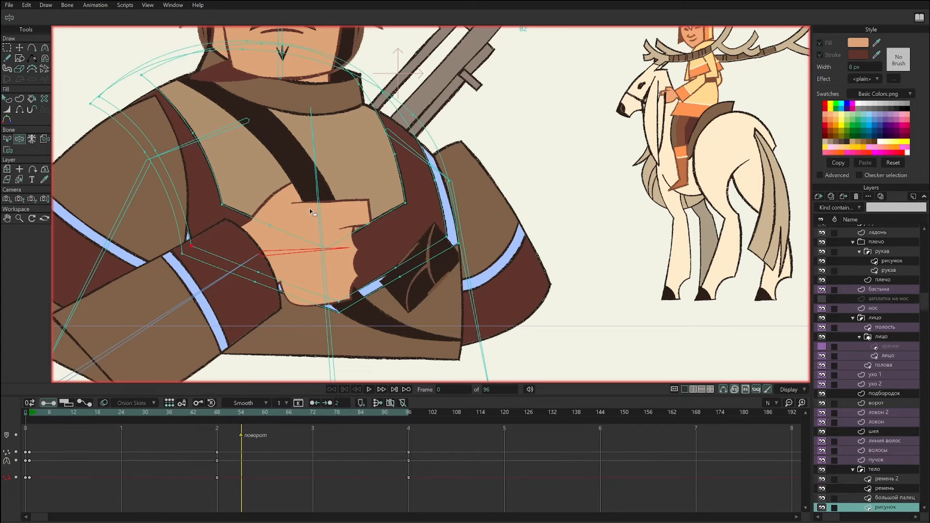
{"action": "key", "text": "g"}
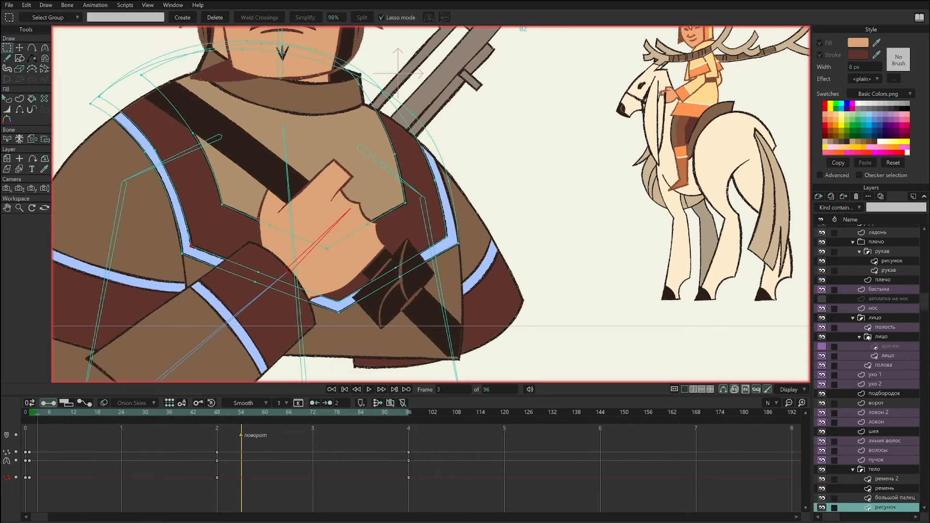
{"action": "left_click", "coordinate": [281, 182], "text": "ctrl+alt"}
{"action": "left_click_drag", "start_coordinate": [44, 411], "coordinate": [226, 425]}
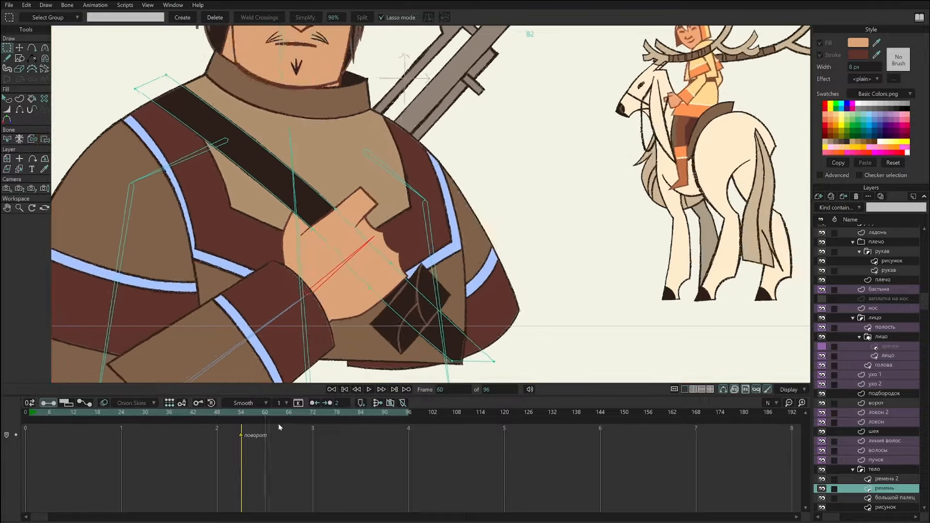
{"action": "key", "text": "c"}
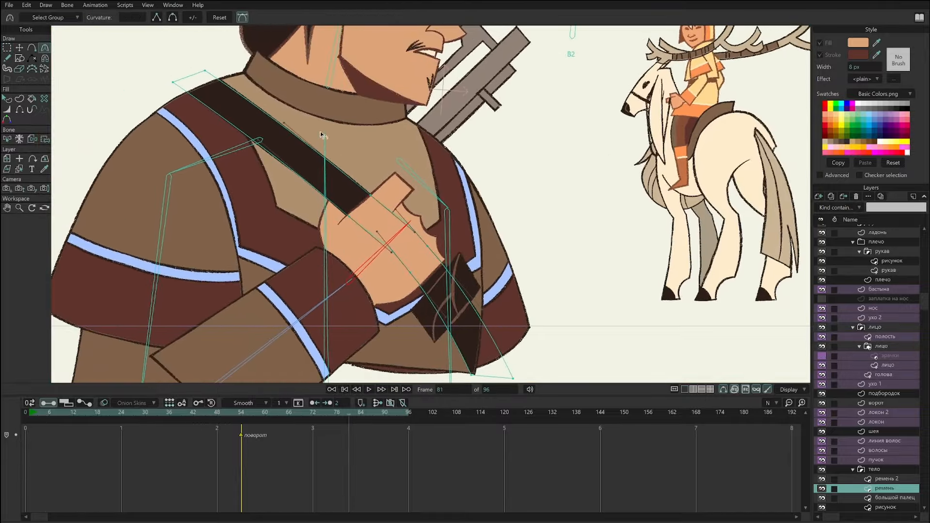
{"action": "left_click_drag", "start_coordinate": [377, 108], "coordinate": [232, 168]}
{"action": "scroll", "coordinate": [926, 245], "scroll_direction": "up", "scroll_amount": 2}
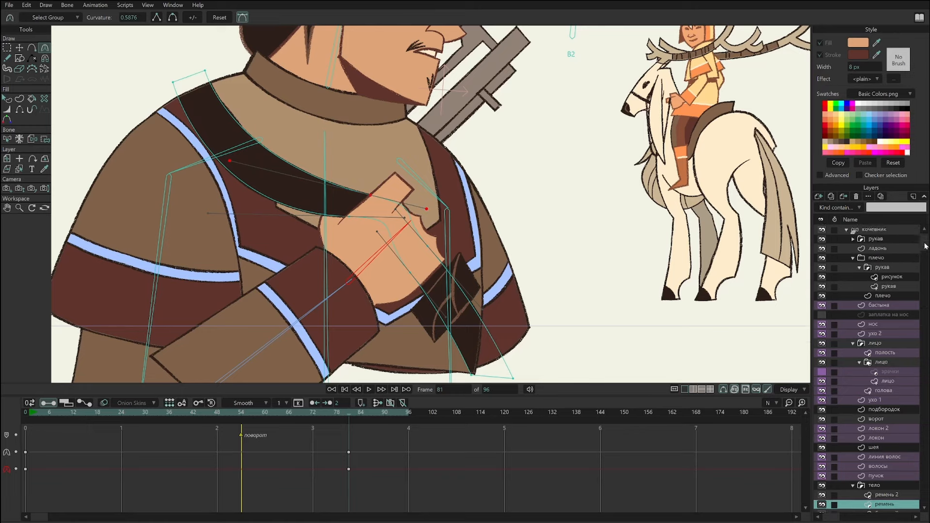
Rotate the hand bone of the кочевник layer at frame 81 to test the more strongly curved strap.
{"action": "left_click", "coordinate": [889, 232]}
{"action": "key", "text": "z"}
{"action": "mouse_move", "coordinate": [409, 236]}
{"action": "left_mouse_down"}
{"action": "mouse_move", "coordinate": [350, 206]}
{"action": "mouse_move", "coordinate": [414, 277]}
{"action": "mouse_move", "coordinate": [374, 198]}
{"action": "mouse_move", "coordinate": [354, 194]}
{"action": "mouse_move", "coordinate": [417, 243]}
{"action": "mouse_move", "coordinate": [362, 185]}
{"action": "mouse_move", "coordinate": [394, 256]}
{"action": "mouse_move", "coordinate": [472, 262]}
{"action": "mouse_move", "coordinate": [395, 209]}
{"action": "mouse_move", "coordinate": [435, 233]}
{"action": "mouse_move", "coordinate": [439, 264]}
{"action": "mouse_move", "coordinate": [411, 248]}
{"action": "mouse_move", "coordinate": [426, 225]}
{"action": "mouse_move", "coordinate": [430, 255]}
{"action": "mouse_move", "coordinate": [413, 261]}
{"action": "mouse_move", "coordinate": [398, 239]}
{"action": "left_mouse_up"}
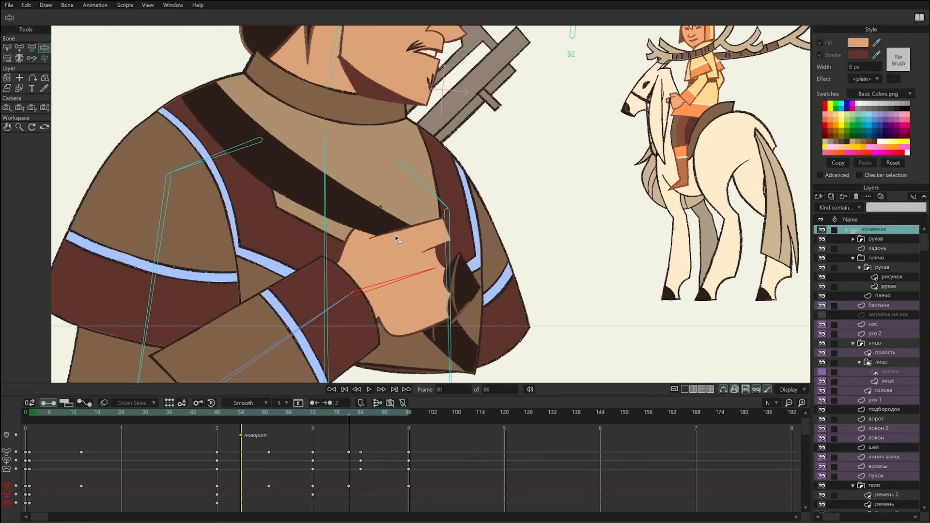
Adjust the curvature of the ремень strap's points at frame 14, then make them peaked with a curvature of 0.
{"action": "left_click", "coordinate": [81, 416]}
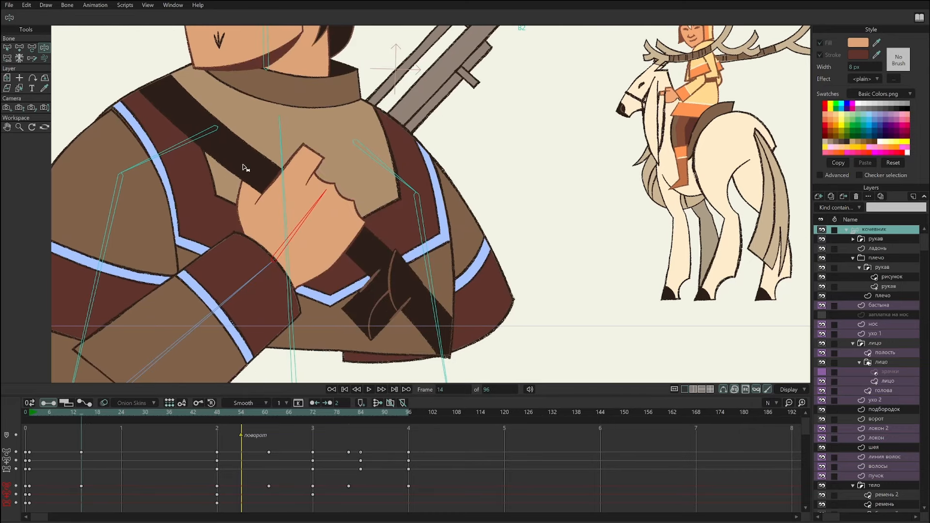
{"action": "right_click", "coordinate": [243, 168], "text": "alt"}
{"action": "mouse_move", "coordinate": [286, 160]}
{"action": "left_mouse_down"}
{"action": "mouse_move", "coordinate": [246, 193]}
{"action": "mouse_move", "coordinate": [294, 182]}
{"action": "left_mouse_up"}
{"action": "key", "text": "c"}
{"action": "left_click_drag", "start_coordinate": [551, 225], "coordinate": [109, 254]}
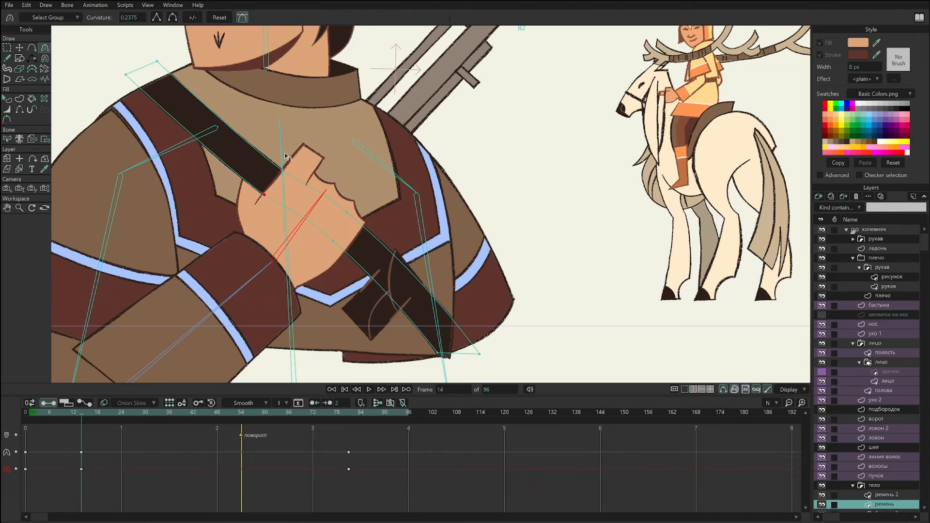
{"action": "left_click", "coordinate": [157, 18]}
{"action": "left_click", "coordinate": [802, 215]}
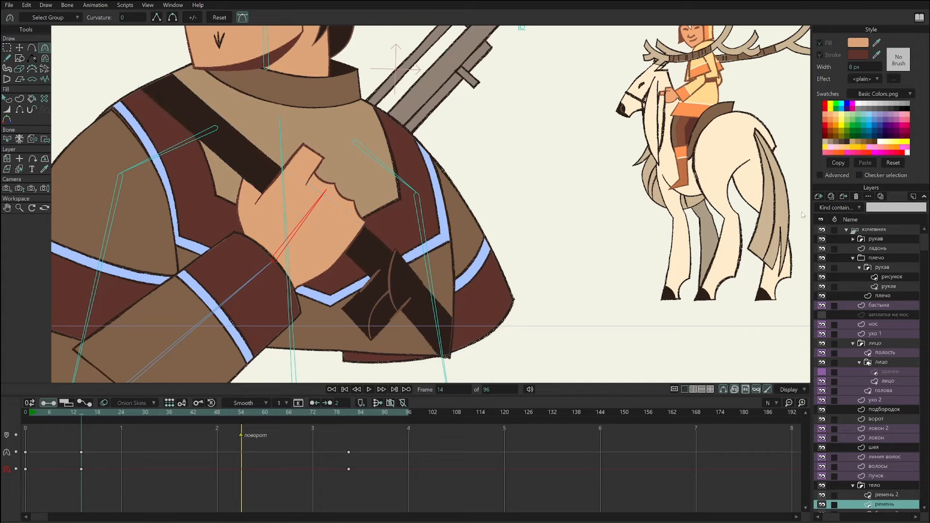
Swing the forearm and hand bones of the кочевник layer at frame 14 to test the straight strap.
{"action": "left_click", "coordinate": [875, 230]}
{"action": "key", "text": "z"}
{"action": "left_click_drag", "start_coordinate": [320, 198], "coordinate": [358, 168]}
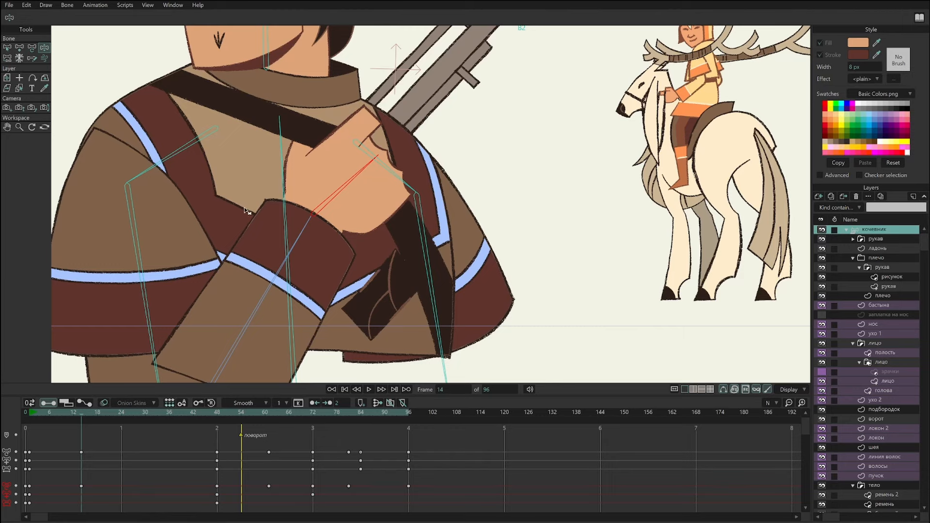
{"action": "left_click_drag", "start_coordinate": [403, 132], "coordinate": [406, 172]}
{"action": "left_click_drag", "start_coordinate": [316, 281], "coordinate": [333, 231]}
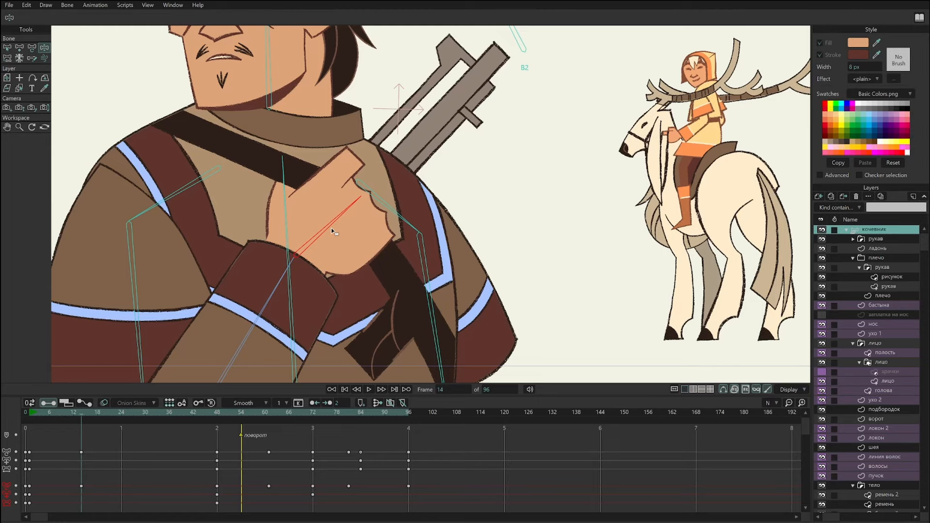
{"action": "left_click_drag", "start_coordinate": [333, 233], "coordinate": [317, 198]}
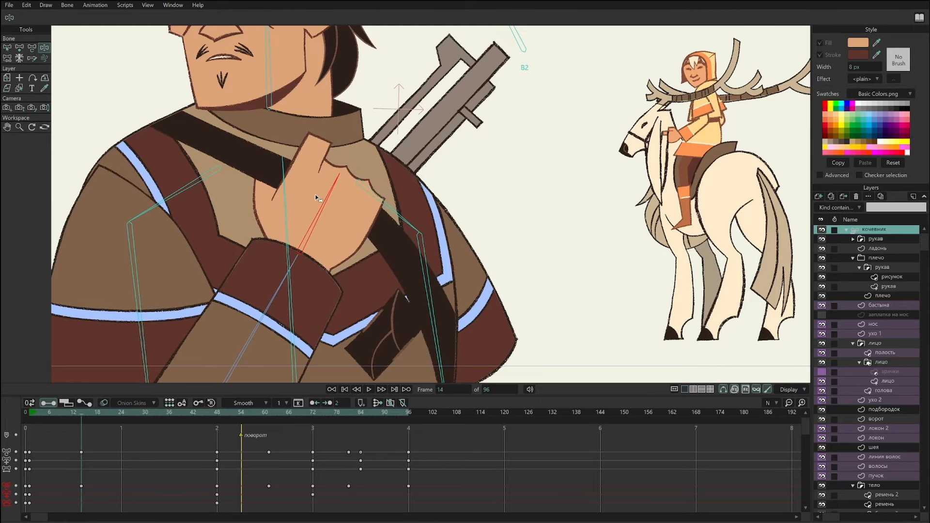
Revert the document to its last saved version.
{"action": "left_click", "coordinate": [13, 7]}
{"action": "left_click", "coordinate": [44, 95]}
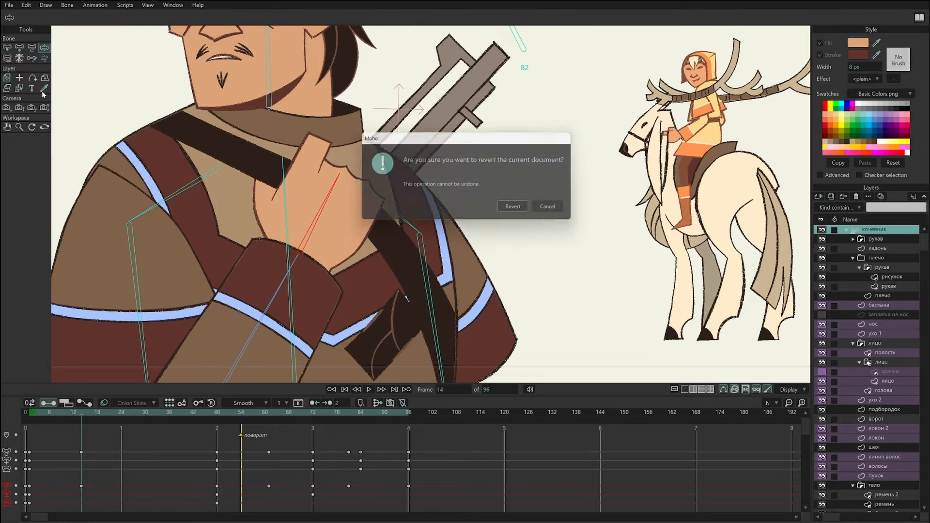
{"action": "left_click", "coordinate": [516, 209]}
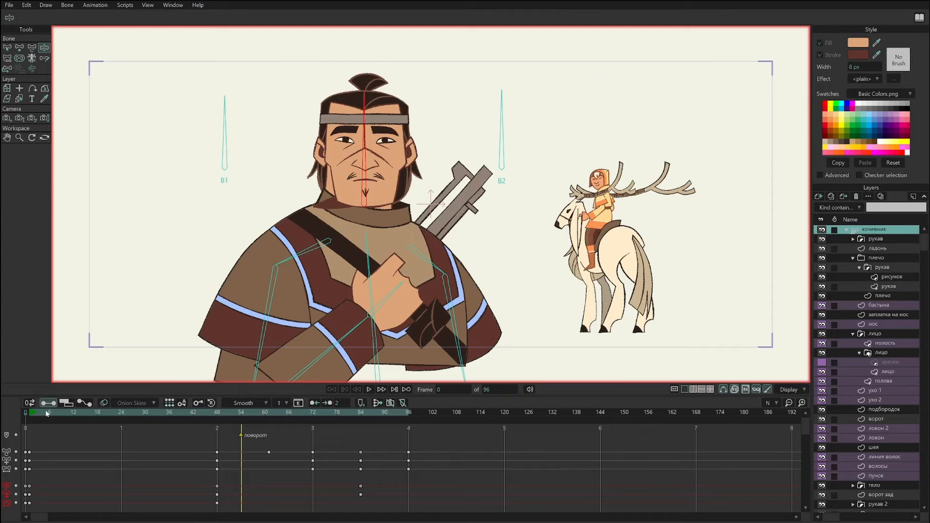
Rotate the hand bone of the кочевник layer to an angle of about 60.7° at frame 19.
{"action": "left_click_drag", "start_coordinate": [46, 413], "coordinate": [101, 415]}
{"action": "scroll", "coordinate": [408, 280], "scroll_direction": "up", "scroll_amount": 3}
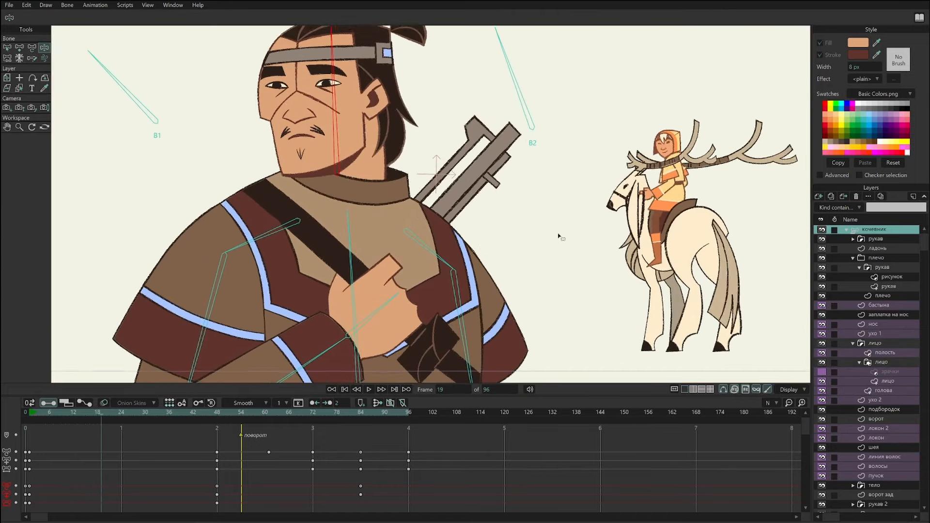
{"action": "left_click_drag", "start_coordinate": [492, 226], "coordinate": [484, 187]}
{"action": "scroll", "coordinate": [507, 223], "scroll_direction": "up", "scroll_amount": 1}
{"action": "left_click_drag", "start_coordinate": [385, 260], "coordinate": [325, 216]}
{"action": "key", "text": "t"}
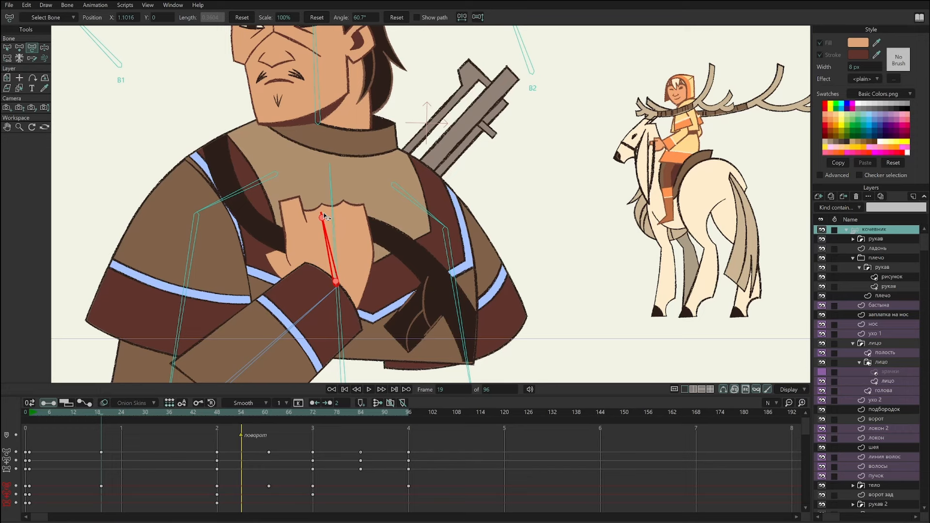
Open the Actions window and name the character's hand bone HAND1.
{"action": "left_click", "coordinate": [180, 5]}
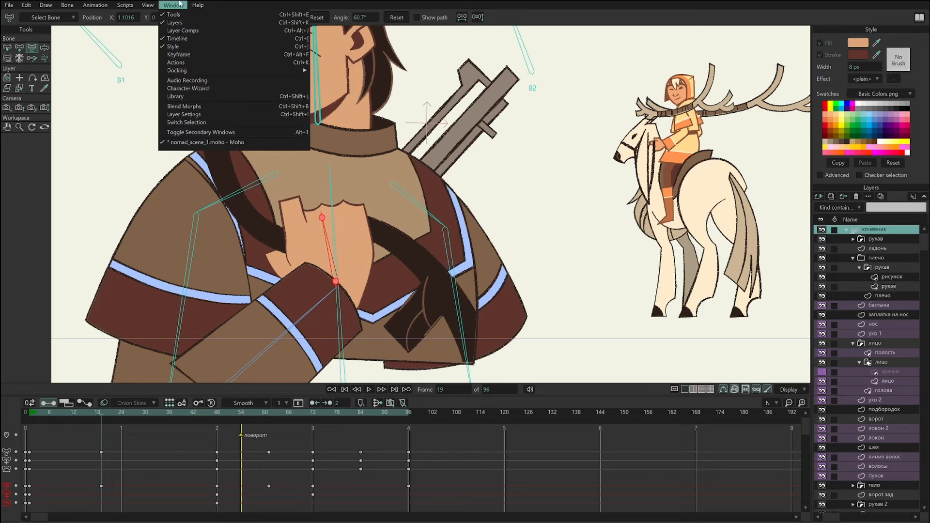
{"action": "left_click", "coordinate": [196, 67]}
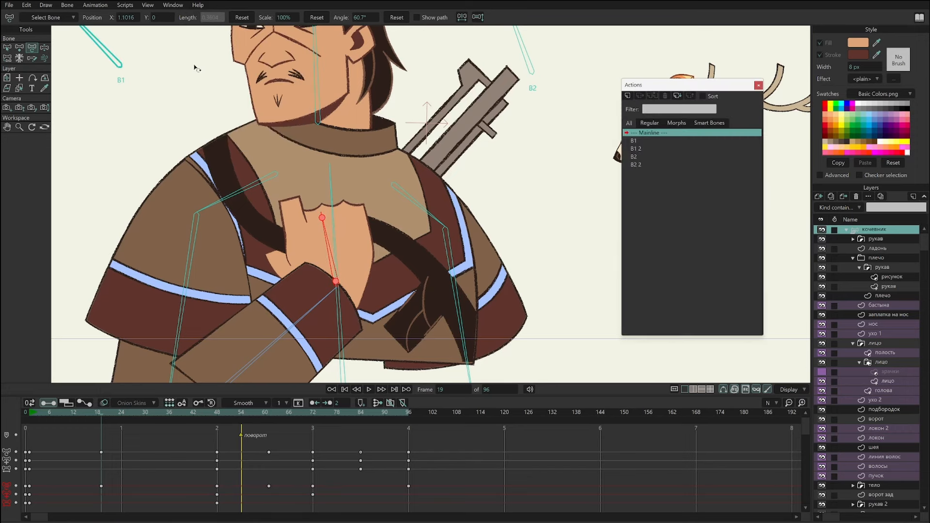
{"action": "key", "text": "b"}
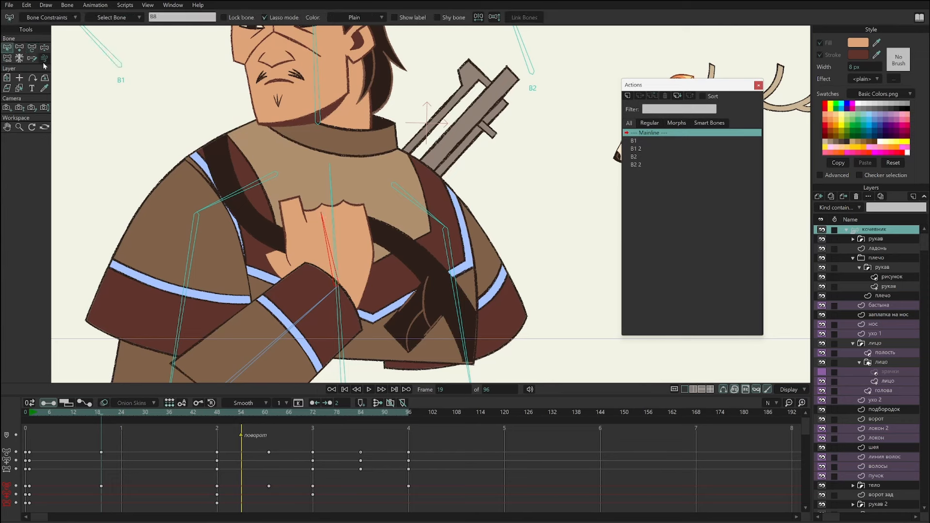
{"action": "left_click", "coordinate": [314, 229]}
{"action": "left_click", "coordinate": [328, 238]}
{"action": "double_click", "coordinate": [161, 18]}
{"action": "type", "text": "HAND1"}
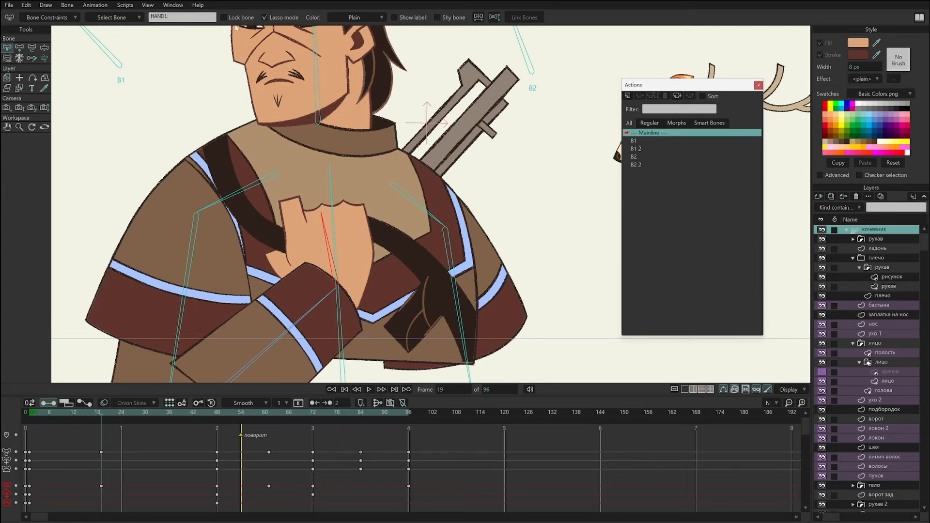
Turn on the label of the HAND1 bone at the wrist.
{"action": "left_click", "coordinate": [415, 19]}
{"action": "left_click", "coordinate": [338, 287]}
{"action": "left_click_drag", "start_coordinate": [360, 271], "coordinate": [368, 291]}
{"action": "scroll", "coordinate": [372, 299], "scroll_direction": "up", "scroll_amount": 3}
{"action": "key", "text": "Return"}
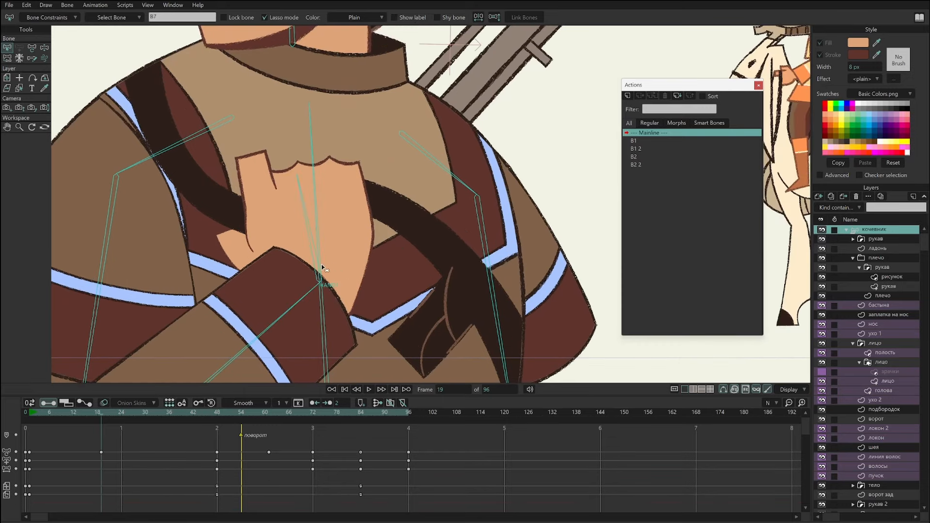
Select the hand bone and create a new smart bone action named HAND1 for it.
{"action": "left_click", "coordinate": [313, 248]}
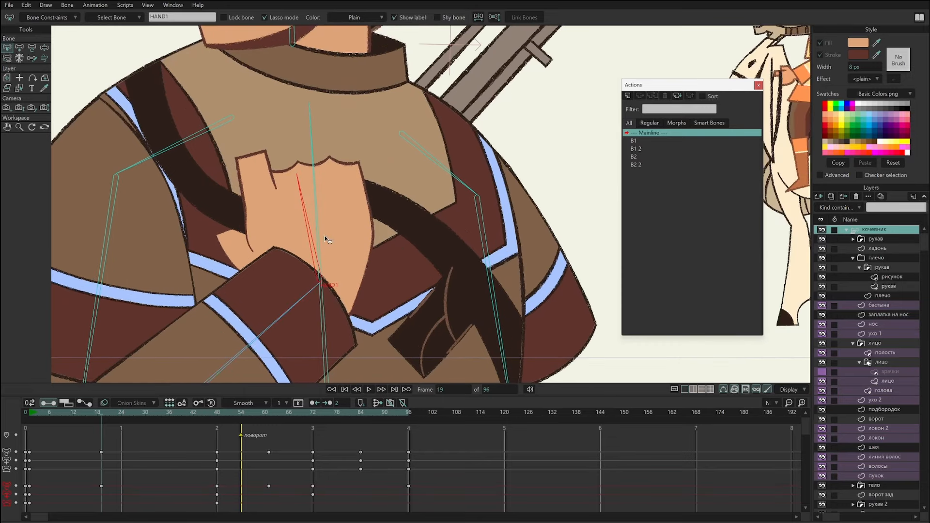
{"action": "left_click", "coordinate": [298, 180]}
{"action": "left_click", "coordinate": [307, 170]}
{"action": "left_click", "coordinate": [631, 98]}
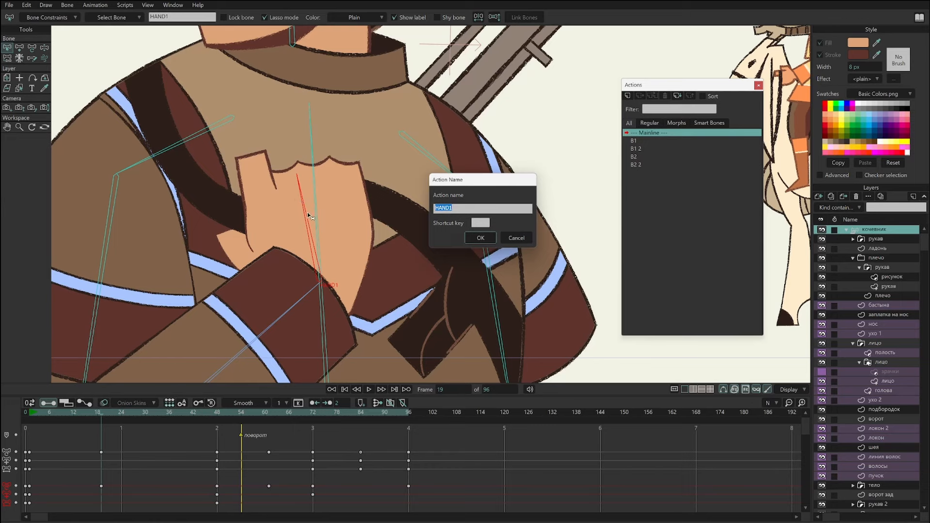
{"action": "left_click", "coordinate": [481, 238]}
Rotate the hand bone to an angle of about 57.8° at frame 120 of the HAND1 action.
{"action": "left_click_drag", "start_coordinate": [29, 448], "coordinate": [512, 473]}
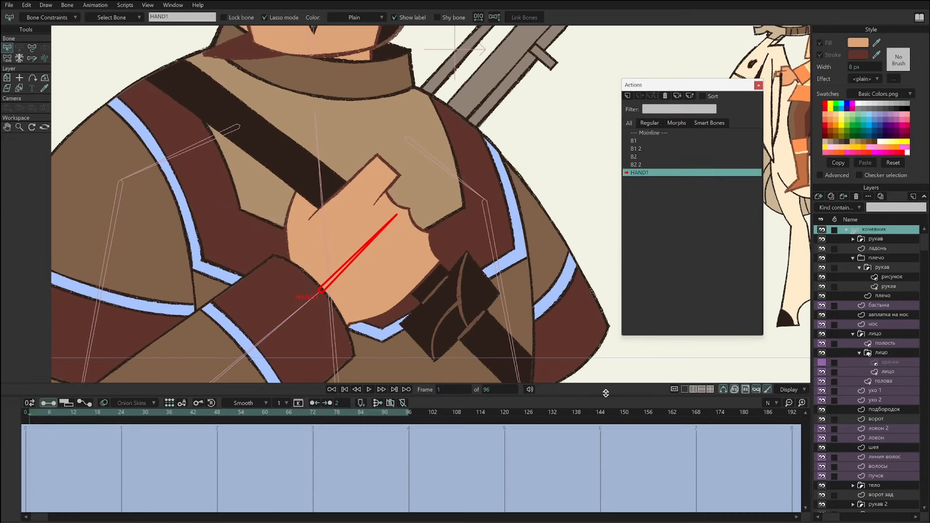
{"action": "left_click", "coordinate": [504, 415]}
{"action": "left_click", "coordinate": [32, 47]}
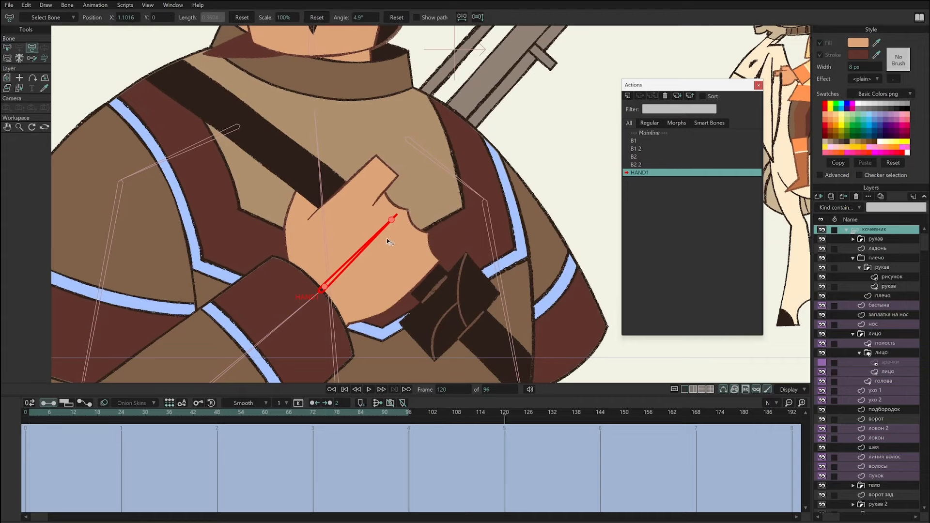
{"action": "left_click_drag", "start_coordinate": [384, 240], "coordinate": [310, 208]}
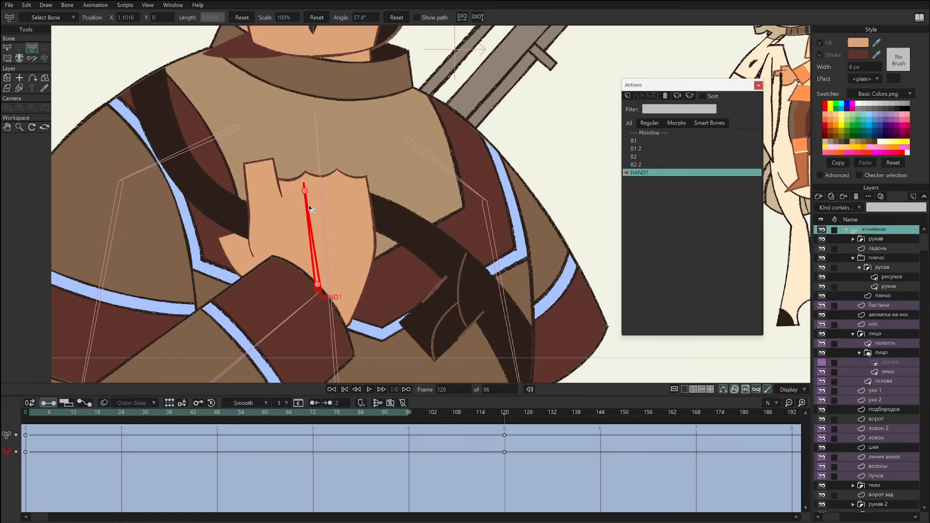
Increase the curvature of the ремень strap's points on both sides of the fist at frame 120 of HAND1.
{"action": "left_click", "coordinate": [173, 121], "text": "ctrl+alt"}
{"action": "key", "text": "c"}
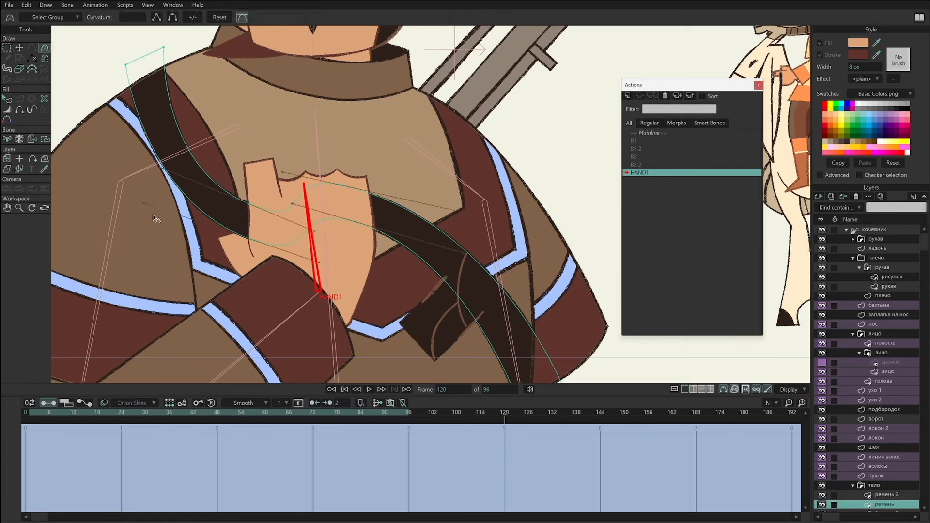
{"action": "left_click_drag", "start_coordinate": [156, 219], "coordinate": [106, 260]}
{"action": "left_click_drag", "start_coordinate": [189, 174], "coordinate": [153, 181]}
{"action": "left_click_drag", "start_coordinate": [135, 230], "coordinate": [99, 229]}
{"action": "left_click_drag", "start_coordinate": [500, 221], "coordinate": [564, 136]}
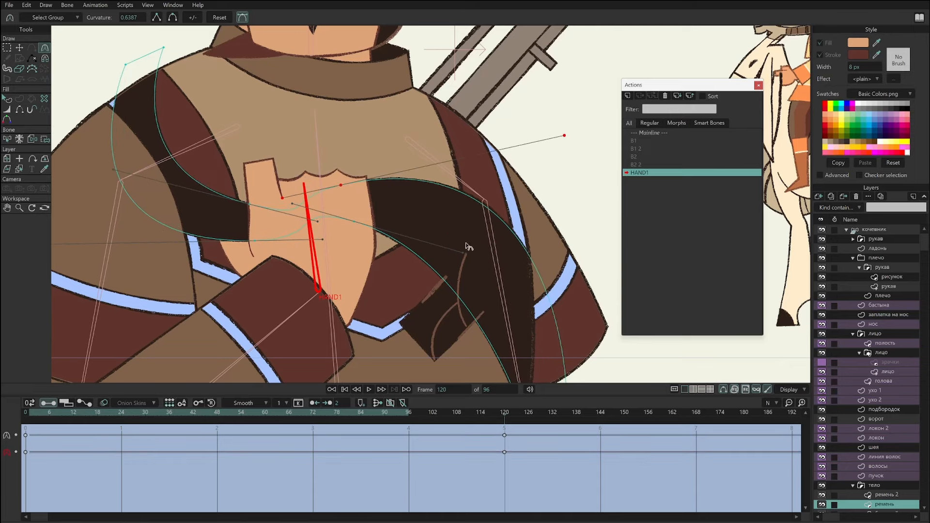
{"action": "left_click_drag", "start_coordinate": [466, 248], "coordinate": [551, 176]}
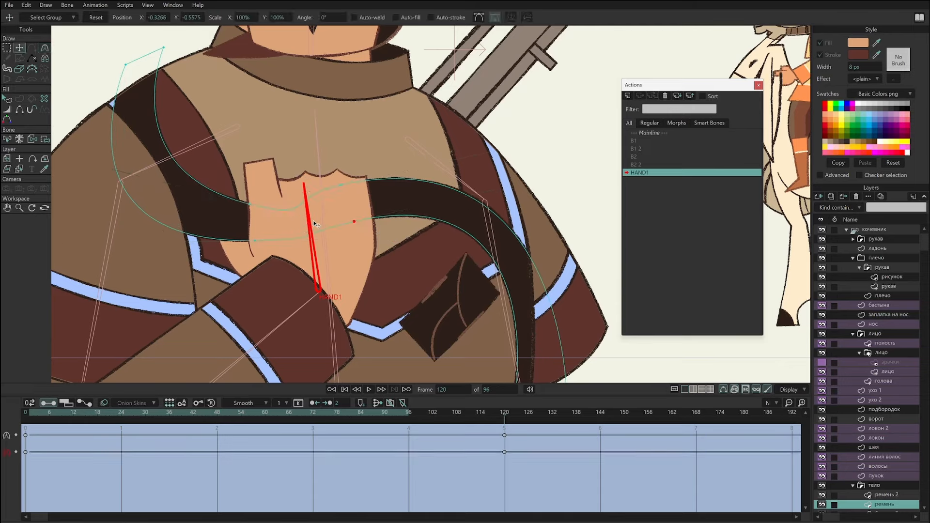
Move the ремень strap's points around the fist so both strap edges run smoothly through the hand at frame 120.
{"action": "left_click_drag", "start_coordinate": [318, 222], "coordinate": [256, 195]}
{"action": "key", "text": "t"}
{"action": "left_click", "coordinate": [342, 186]}
{"action": "left_click_drag", "start_coordinate": [363, 195], "coordinate": [381, 196]}
{"action": "left_click_drag", "start_coordinate": [354, 223], "coordinate": [371, 234]}
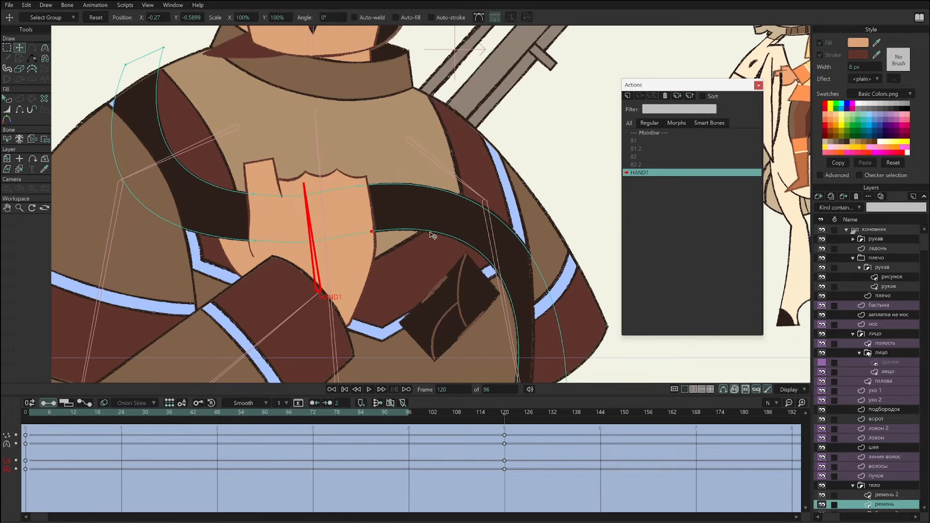
Reshape the cuff of the рука layer at frame 120 by moving its corner and middle points around the rotated wrist.
{"action": "left_click_drag", "start_coordinate": [311, 353], "coordinate": [376, 305]}
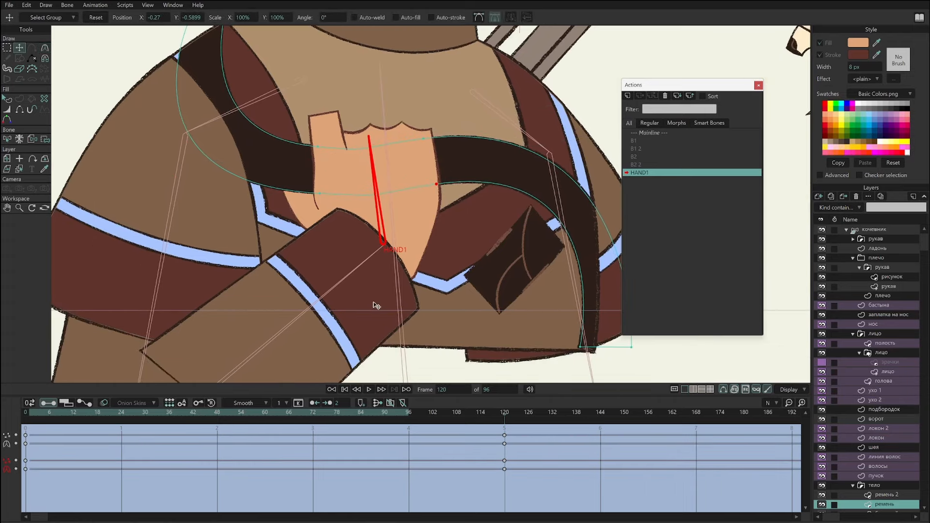
{"action": "left_click", "coordinate": [386, 277], "text": "ctrl+alt"}
{"action": "left_click", "coordinate": [290, 351], "text": "ctrl+alt"}
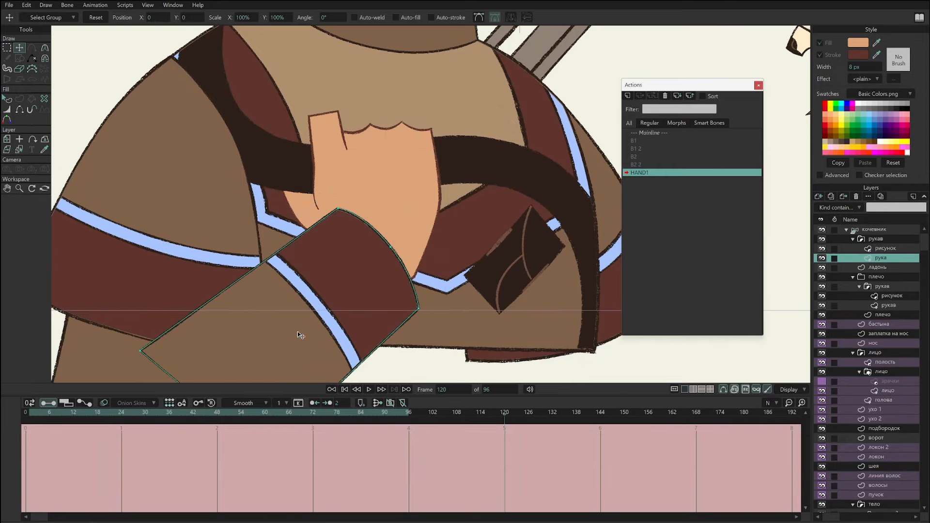
{"action": "key", "text": "m"}
{"action": "key", "text": "t"}
{"action": "left_click_drag", "start_coordinate": [339, 209], "coordinate": [305, 235]}
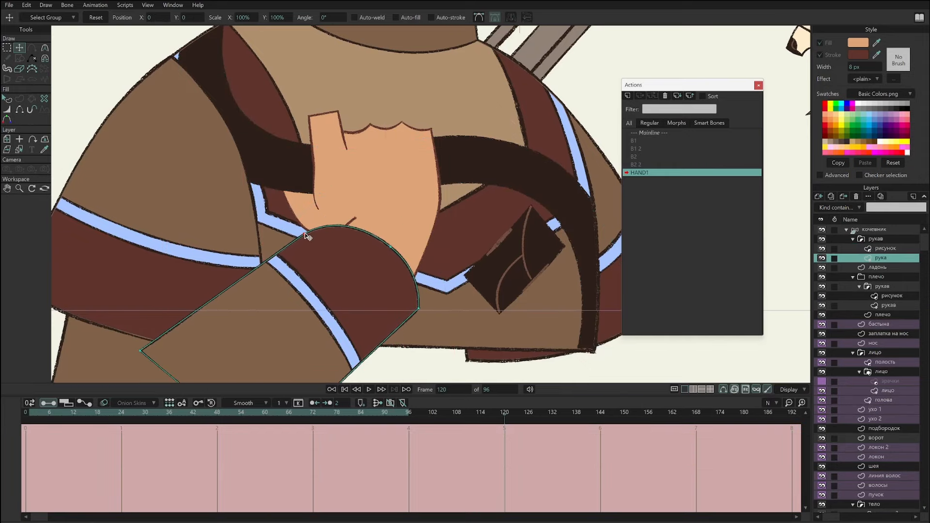
{"action": "left_click_drag", "start_coordinate": [391, 247], "coordinate": [371, 256]}
{"action": "left_click_drag", "start_coordinate": [419, 308], "coordinate": [390, 232]}
{"action": "left_click", "coordinate": [428, 251]}
{"action": "left_click_drag", "start_coordinate": [430, 263], "coordinate": [428, 251]}
{"action": "left_click_drag", "start_coordinate": [306, 234], "coordinate": [311, 228]}
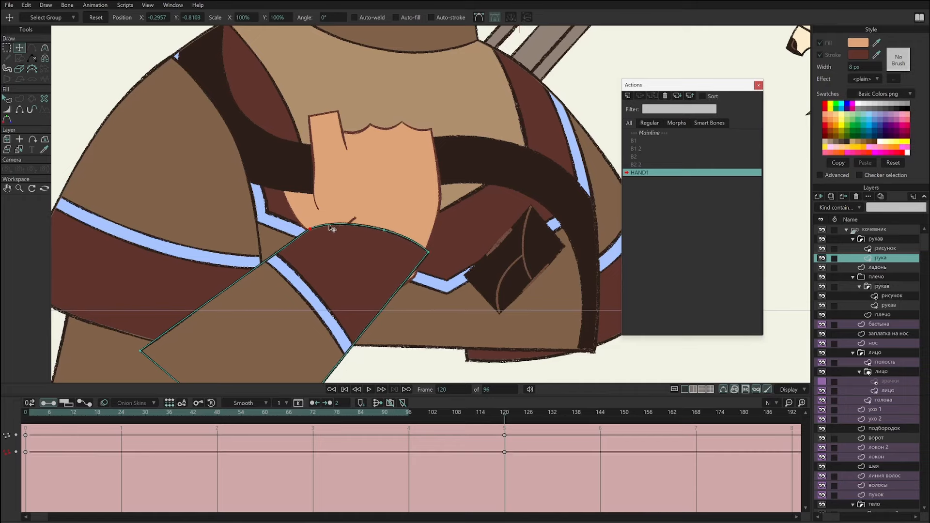
Move the wrist-side point of the ладонь palm outline under the cuff at frame 120, then scrub the action to check it.
{"action": "scroll", "coordinate": [407, 219], "scroll_direction": "up", "scroll_amount": 1}
{"action": "right_click", "coordinate": [366, 229], "text": "alt"}
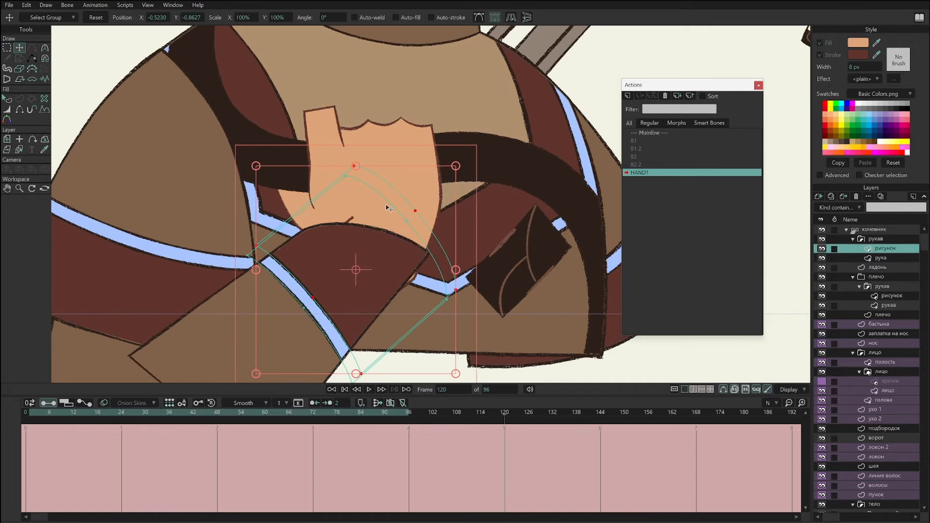
{"action": "right_click", "coordinate": [408, 187], "text": "alt"}
{"action": "left_click_drag", "start_coordinate": [353, 219], "coordinate": [310, 241]}
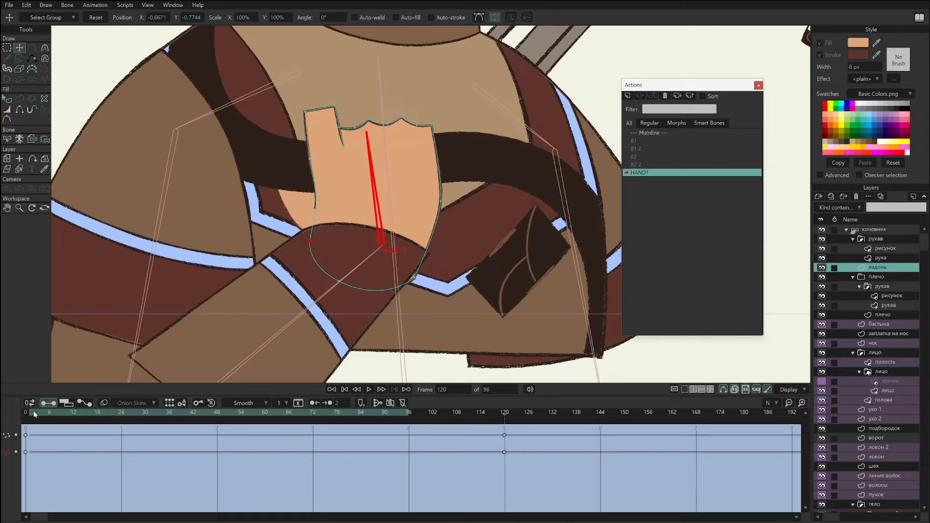
{"action": "left_click_drag", "start_coordinate": [35, 415], "coordinate": [433, 413]}
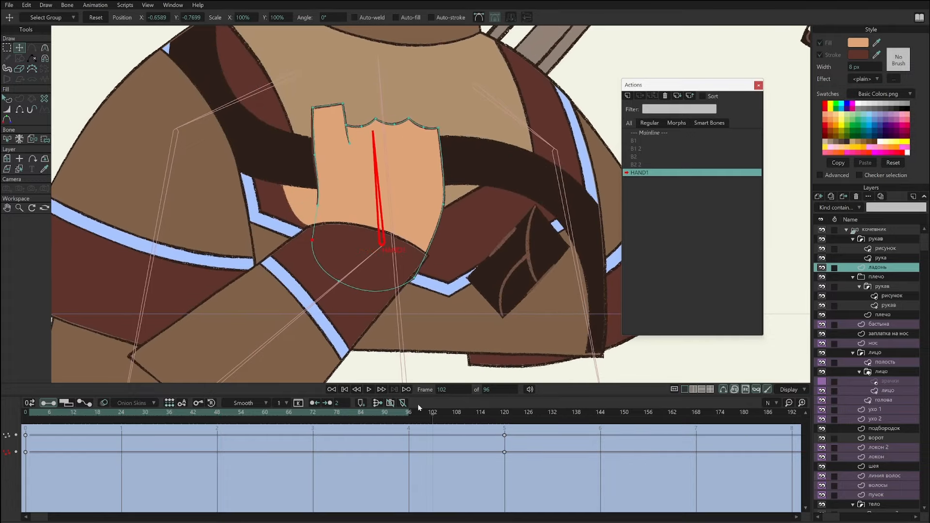
Return to the Mainline and rotate the кочевник layer's hand bone to about 13.1° at frame 11 to test the HAND1 action.
{"action": "double_click", "coordinate": [651, 133]}
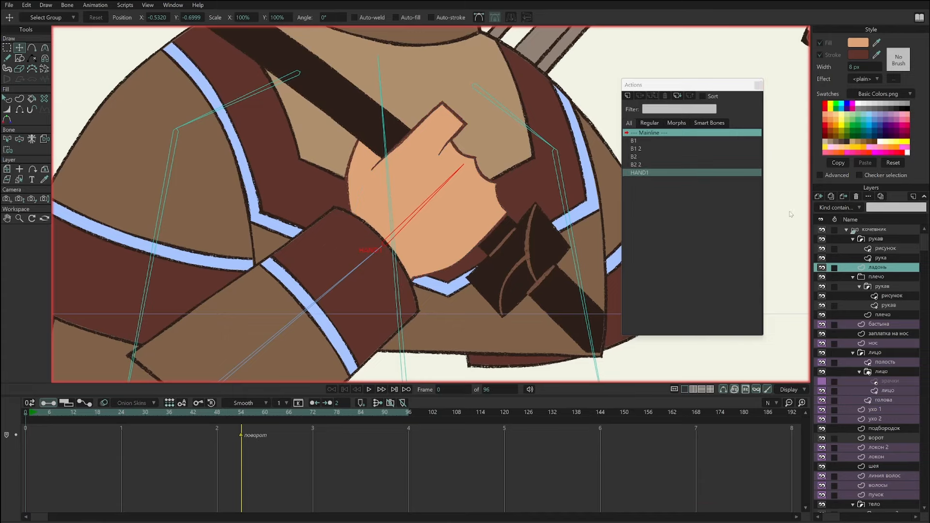
{"action": "left_click", "coordinate": [874, 230]}
{"action": "left_click_drag", "start_coordinate": [49, 416], "coordinate": [70, 417]}
{"action": "scroll", "coordinate": [412, 197], "scroll_direction": "down", "scroll_amount": 1}
{"action": "key", "text": "t"}
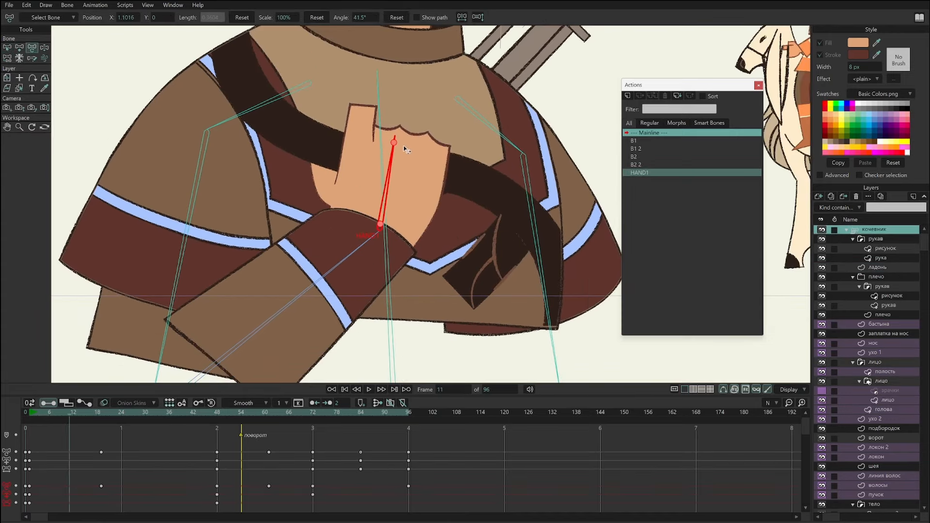
{"action": "left_click_drag", "start_coordinate": [407, 149], "coordinate": [409, 172]}
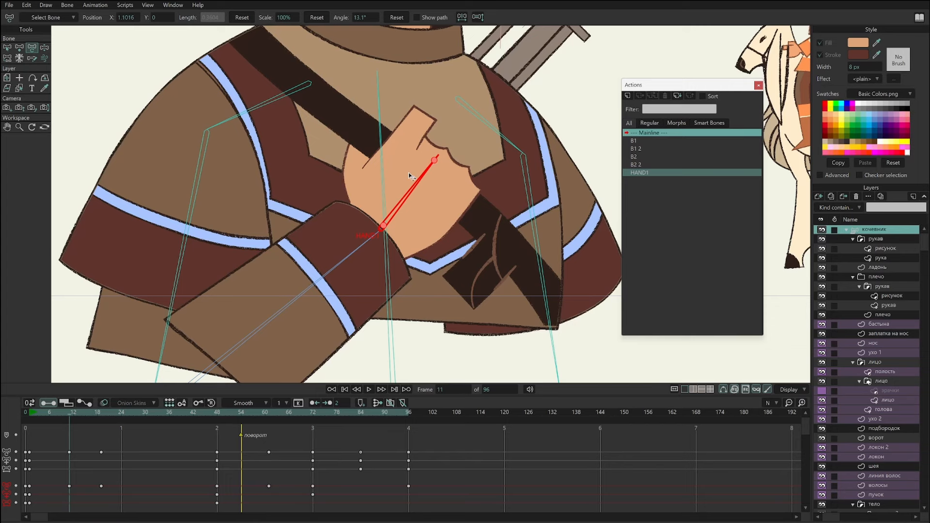
{"action": "left_click", "coordinate": [65, 414]}
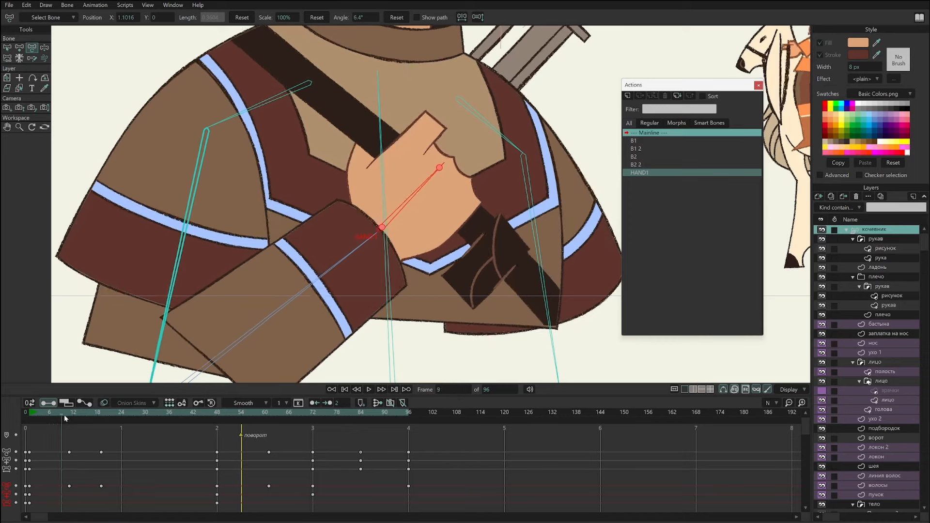
Select the рисунок layer of the forearm sleeve and turn on fading of unselected layers.
{"action": "right_click", "coordinate": [390, 293], "text": "alt"}
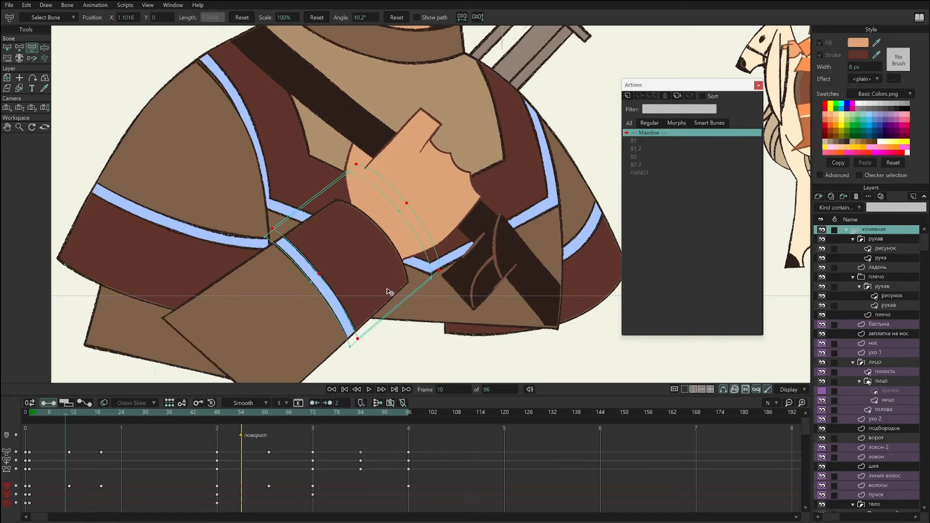
{"action": "left_click_drag", "start_coordinate": [378, 293], "coordinate": [383, 279]}
{"action": "left_click_drag", "start_coordinate": [61, 415], "coordinate": [33, 414]}
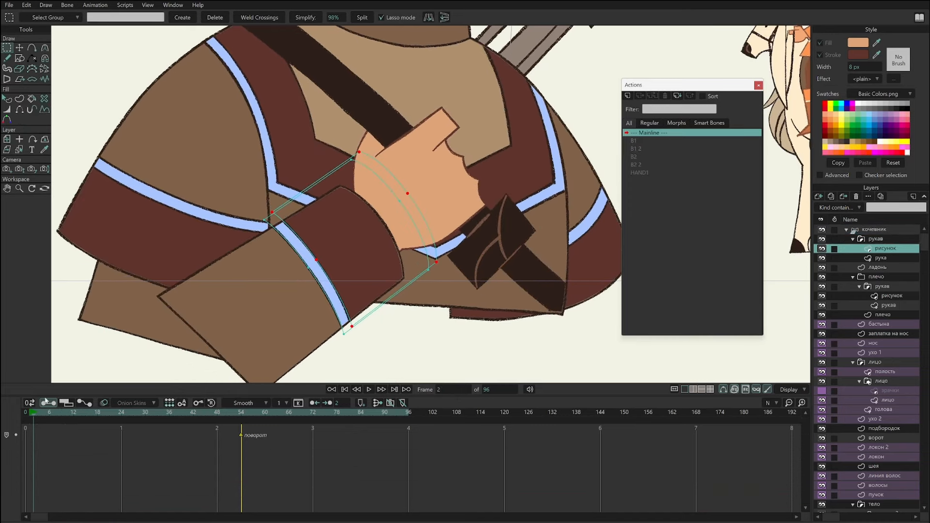
{"action": "left_click", "coordinate": [780, 391]}
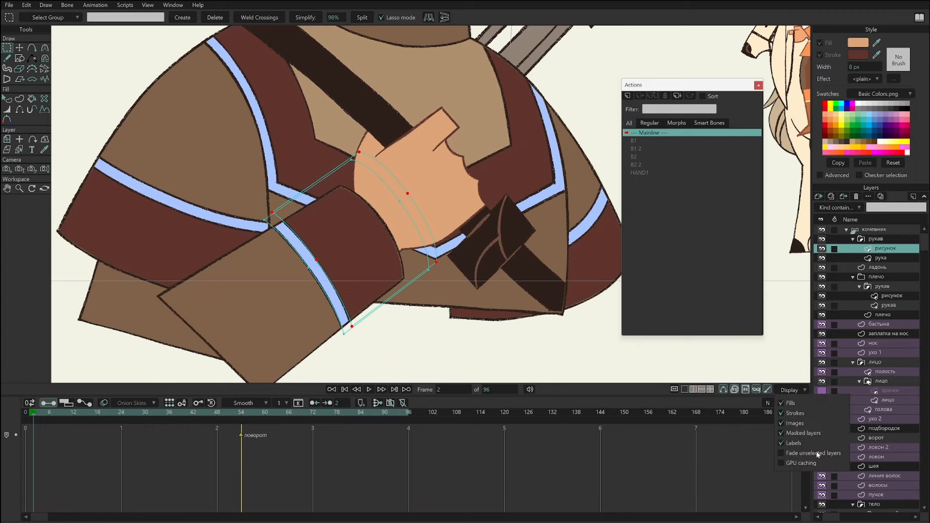
{"action": "left_click", "coordinate": [800, 452]}
{"action": "scroll", "coordinate": [407, 248], "scroll_direction": "up", "scroll_amount": 2}
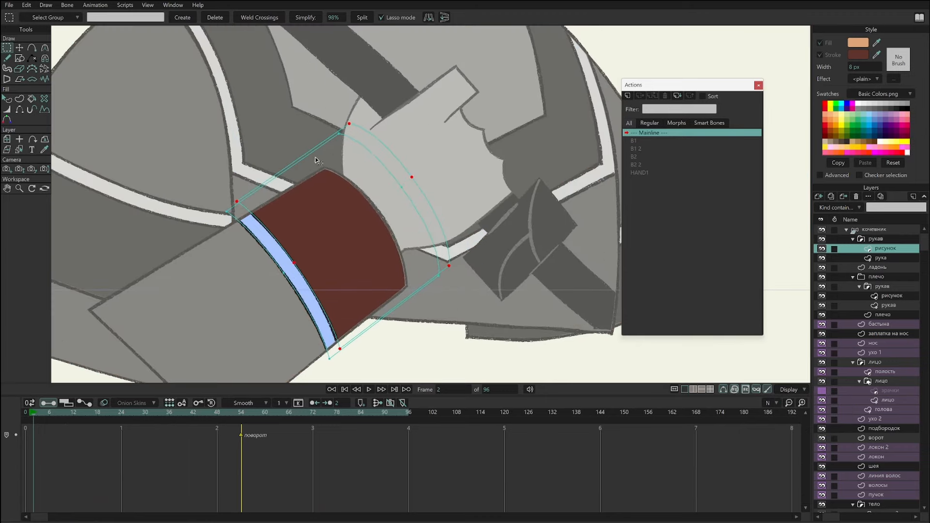
Shift all points of the рисунок sleeve pattern slightly along the forearm at frame 12.
{"action": "left_click_drag", "start_coordinate": [30, 412], "coordinate": [74, 418]}
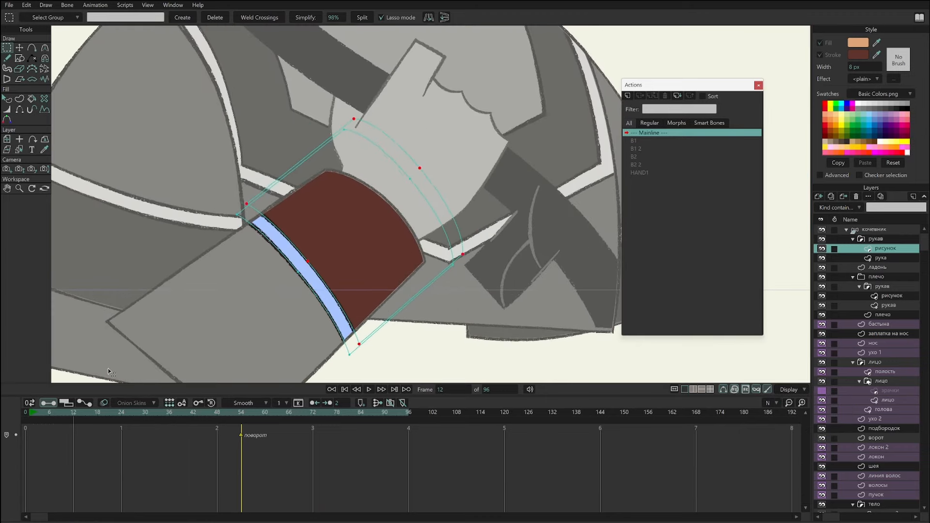
{"action": "key", "text": "t"}
{"action": "left_click", "coordinate": [306, 284]}
{"action": "mouse_move", "coordinate": [401, 292]}
{"action": "left_mouse_down"}
{"action": "mouse_move", "coordinate": [304, 357]}
{"action": "mouse_move", "coordinate": [219, 270]}
{"action": "mouse_move", "coordinate": [343, 357]}
{"action": "mouse_move", "coordinate": [354, 380]}
{"action": "mouse_move", "coordinate": [401, 292]}
{"action": "mouse_move", "coordinate": [398, 275]}
{"action": "mouse_move", "coordinate": [392, 286]}
{"action": "left_mouse_up"}
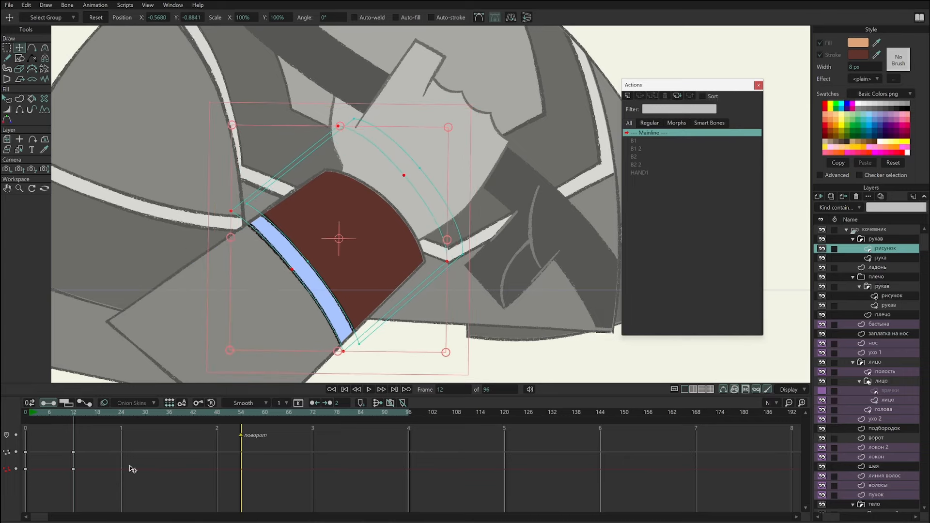
Move the middle points of the рисунок sleeve stripe at frame 39 to bend the stripe more strongly toward the elbow.
{"action": "left_click", "coordinate": [42, 412]}
{"action": "left_click_drag", "start_coordinate": [42, 412], "coordinate": [181, 412]}
{"action": "left_click_drag", "start_coordinate": [310, 291], "coordinate": [340, 268]}
{"action": "left_click_drag", "start_coordinate": [397, 245], "coordinate": [445, 182]}
{"action": "mouse_move", "coordinate": [388, 203]}
{"action": "left_mouse_down"}
{"action": "mouse_move", "coordinate": [395, 193]}
{"action": "mouse_move", "coordinate": [323, 244]}
{"action": "mouse_move", "coordinate": [399, 210]}
{"action": "left_mouse_up"}
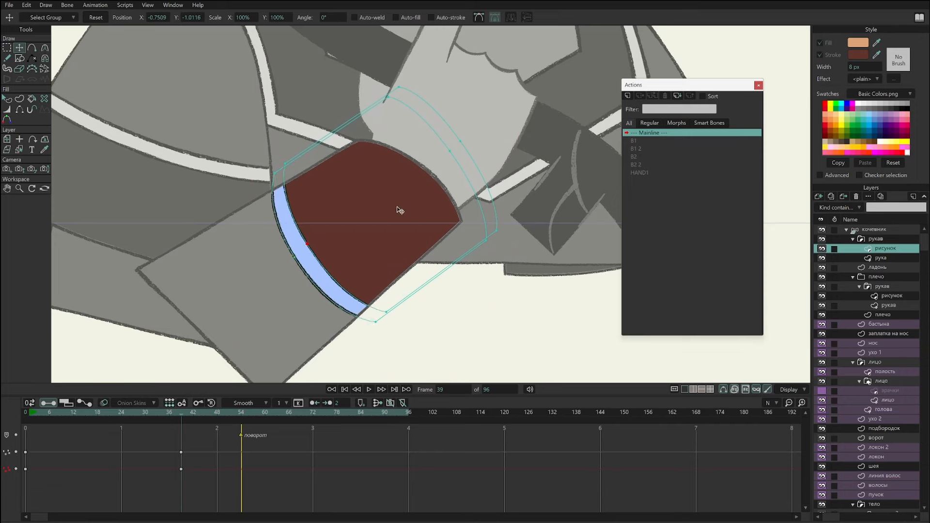
Bend the cuff edge of the рука layer inward at frame 39 by moving its middle and corner points, undoing the last adjustment.
{"action": "right_click", "coordinate": [286, 321], "text": "alt"}
{"action": "left_click", "coordinate": [427, 174]}
{"action": "left_click_drag", "start_coordinate": [428, 170], "coordinate": [381, 213]}
{"action": "left_click_drag", "start_coordinate": [358, 139], "coordinate": [319, 158]}
{"action": "left_click_drag", "start_coordinate": [381, 213], "coordinate": [357, 209]}
{"action": "left_click_drag", "start_coordinate": [444, 230], "coordinate": [451, 183]}
{"action": "key", "text": "ctrl+z"}
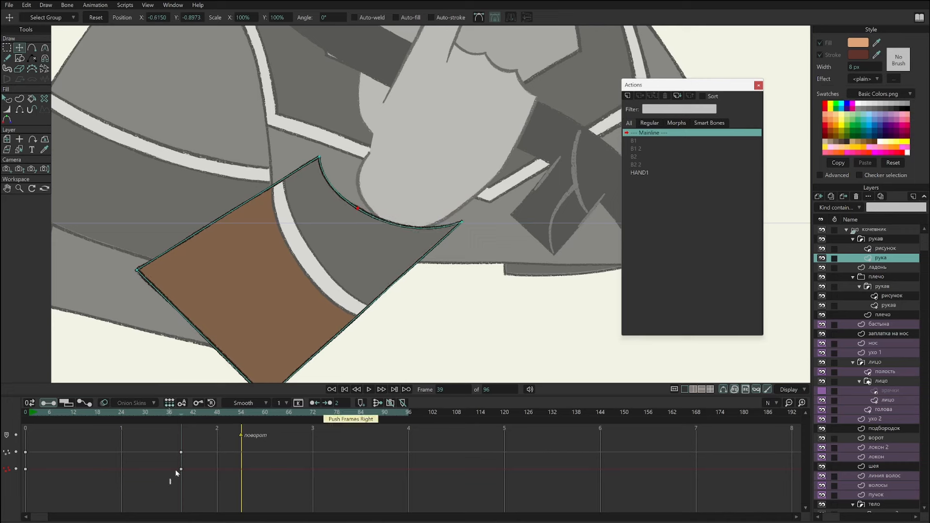
Remove the inward bend of the sleeve cuff on the рука layer at frame 39, together with its keyframes.
{"action": "left_click_drag", "start_coordinate": [175, 470], "coordinate": [187, 446]}
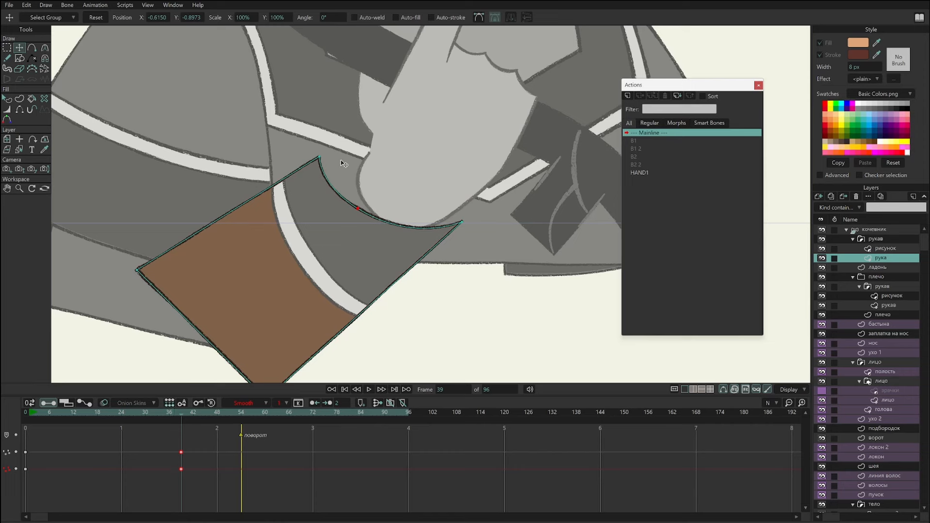
{"action": "key", "text": "g"}
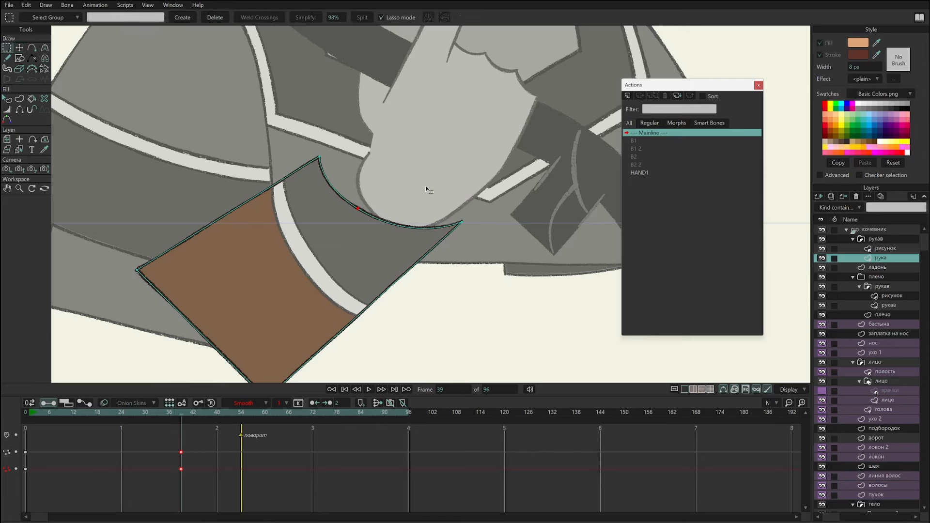
{"action": "mouse_move", "coordinate": [453, 192]}
{"action": "left_mouse_down"}
{"action": "mouse_move", "coordinate": [431, 170]}
{"action": "mouse_move", "coordinate": [370, 151]}
{"action": "mouse_move", "coordinate": [331, 150]}
{"action": "mouse_move", "coordinate": [318, 172]}
{"action": "left_mouse_up"}
{"action": "left_click_drag", "start_coordinate": [446, 237], "coordinate": [464, 212]}
{"action": "left_click_drag", "start_coordinate": [451, 201], "coordinate": [451, 200]}
{"action": "key", "text": "ctrl+z"}
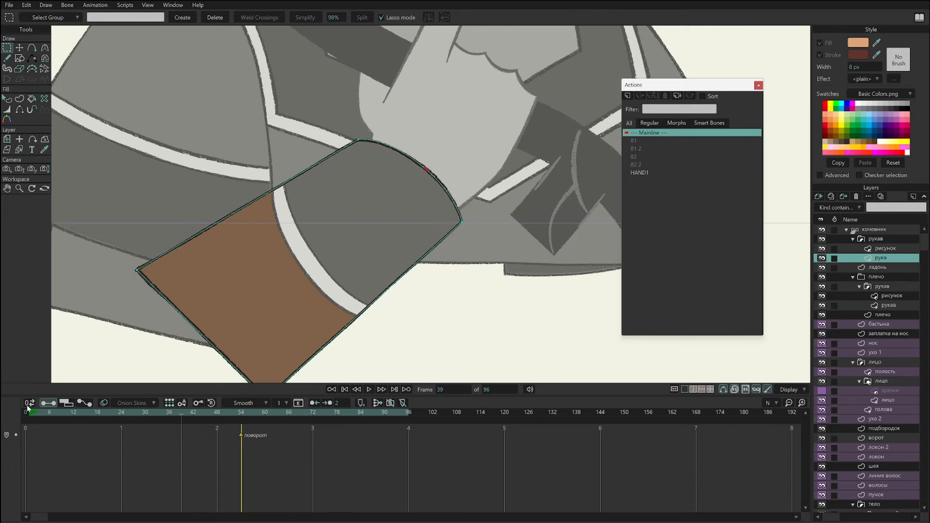
Revert the document to its last saved version and close the Actions window.
{"action": "left_click", "coordinate": [877, 229]}
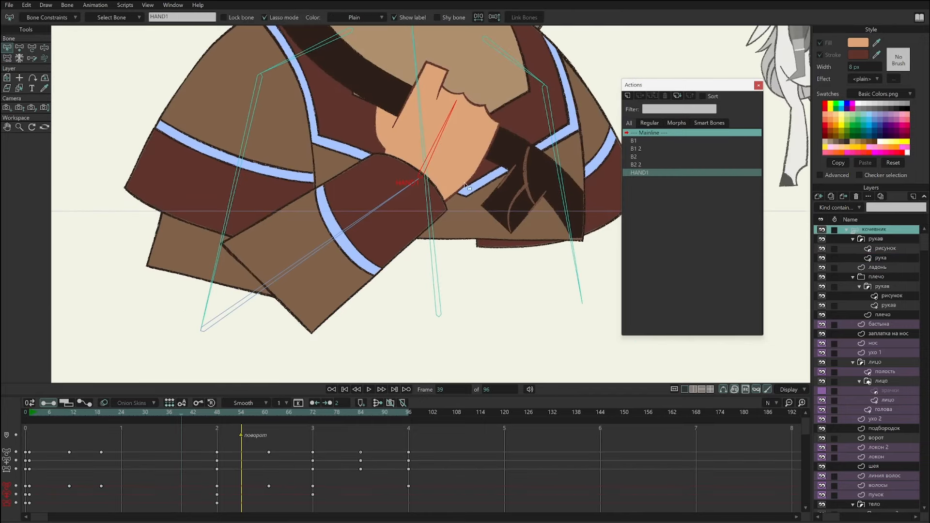
{"action": "scroll", "coordinate": [464, 185], "scroll_direction": "down", "scroll_amount": 3}
{"action": "left_click_drag", "start_coordinate": [445, 228], "coordinate": [325, 346]}
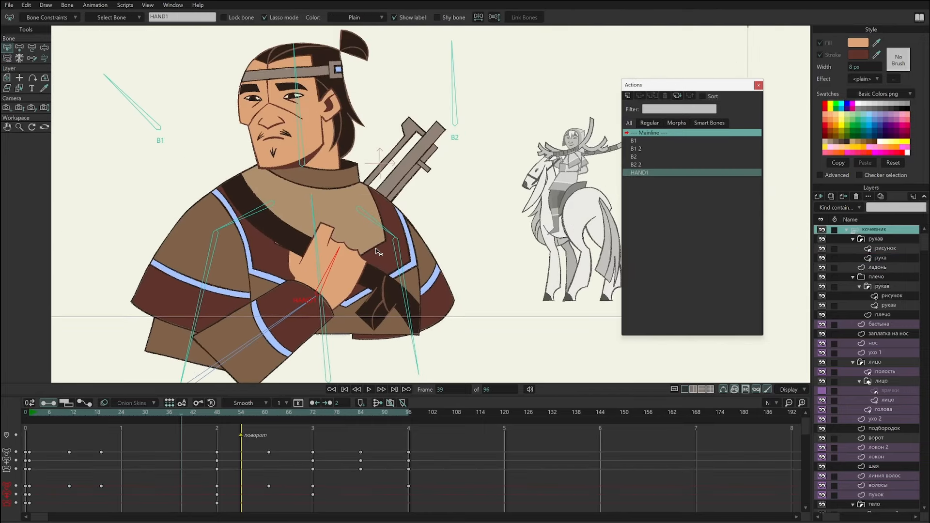
{"action": "left_click", "coordinate": [39, 414]}
{"action": "left_click", "coordinate": [10, 6]}
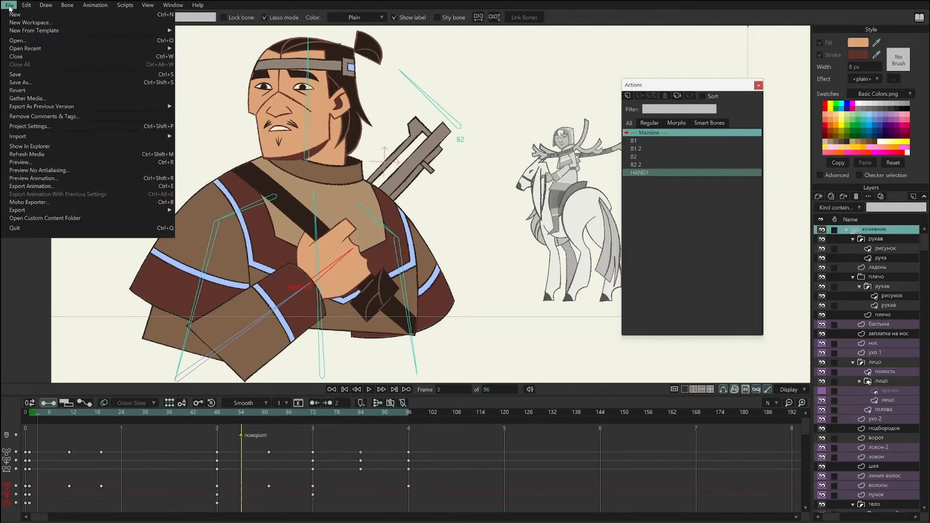
{"action": "left_click", "coordinate": [54, 91]}
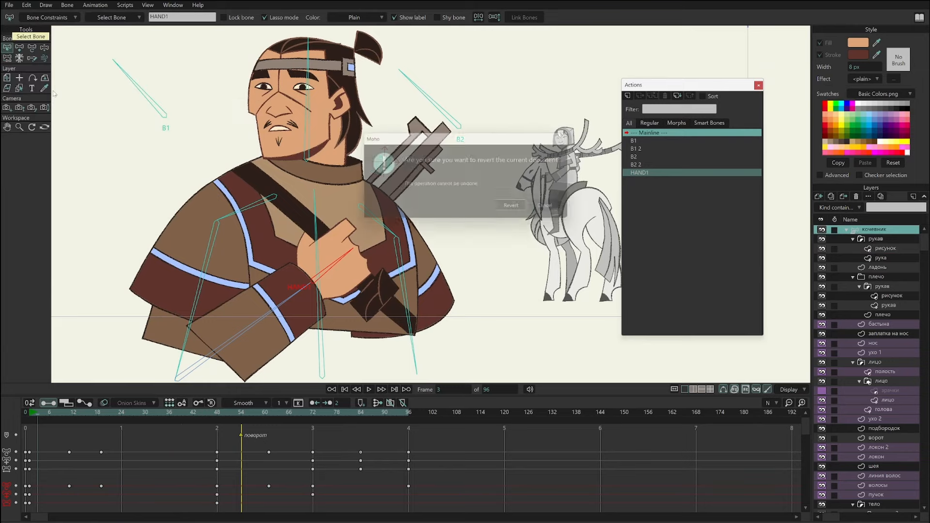
{"action": "left_click", "coordinate": [517, 209]}
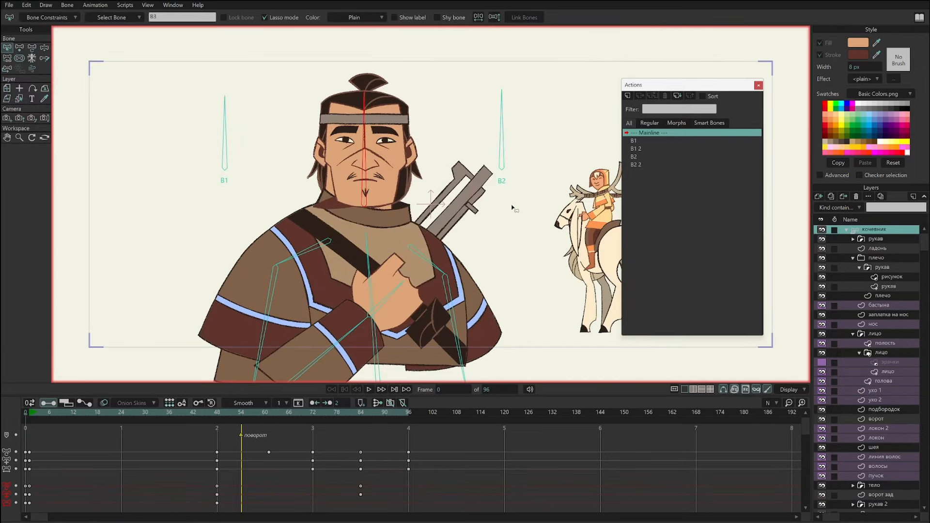
{"action": "left_click", "coordinate": [759, 87]}
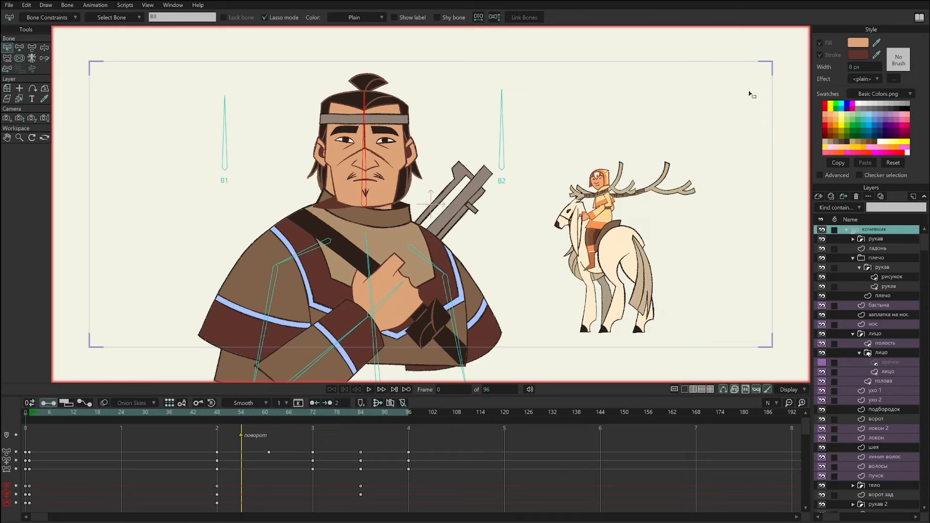
Straighten the closed eyelid lines of the лицо layer at frame 58, extending the inner corner of one toward the nose.
{"action": "left_click_drag", "start_coordinate": [31, 412], "coordinate": [218, 466]}
{"action": "scroll", "coordinate": [420, 145], "scroll_direction": "up", "scroll_amount": 3}
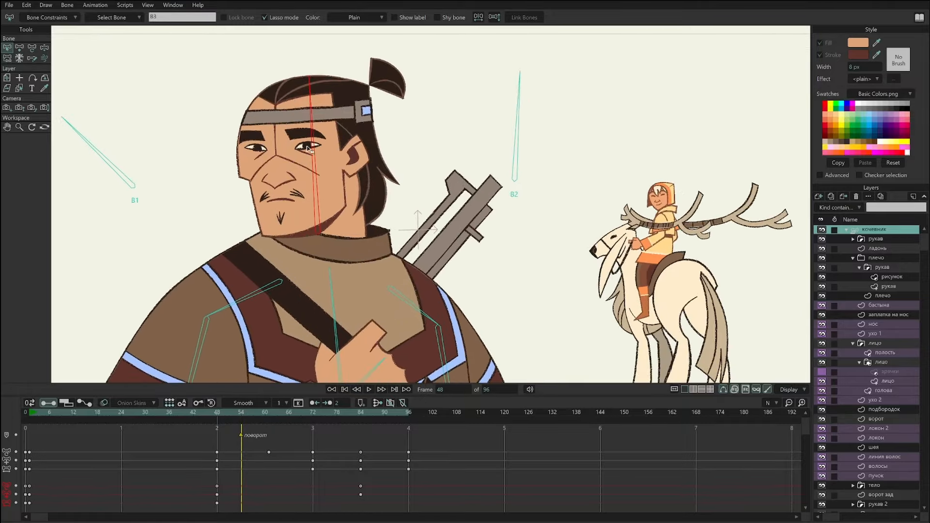
{"action": "right_click", "coordinate": [330, 141], "text": "alt"}
{"action": "scroll", "coordinate": [378, 144], "scroll_direction": "up", "scroll_amount": 2}
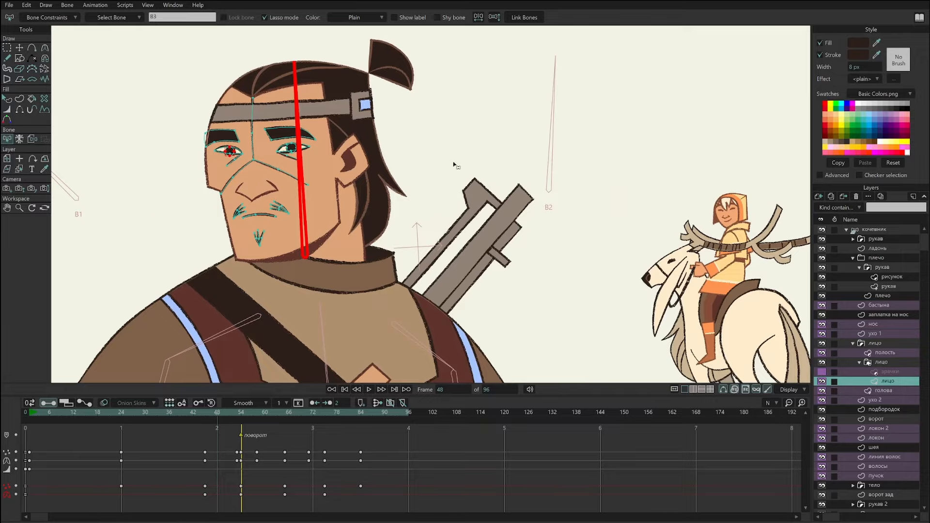
{"action": "scroll", "coordinate": [350, 199], "scroll_direction": "up", "scroll_amount": 3}
{"action": "left_click_drag", "start_coordinate": [497, 131], "coordinate": [583, 203]}
{"action": "scroll", "coordinate": [419, 247], "scroll_direction": "up", "scroll_amount": 2}
{"action": "left_click_drag", "start_coordinate": [202, 415], "coordinate": [257, 468]}
{"action": "key", "text": "t"}
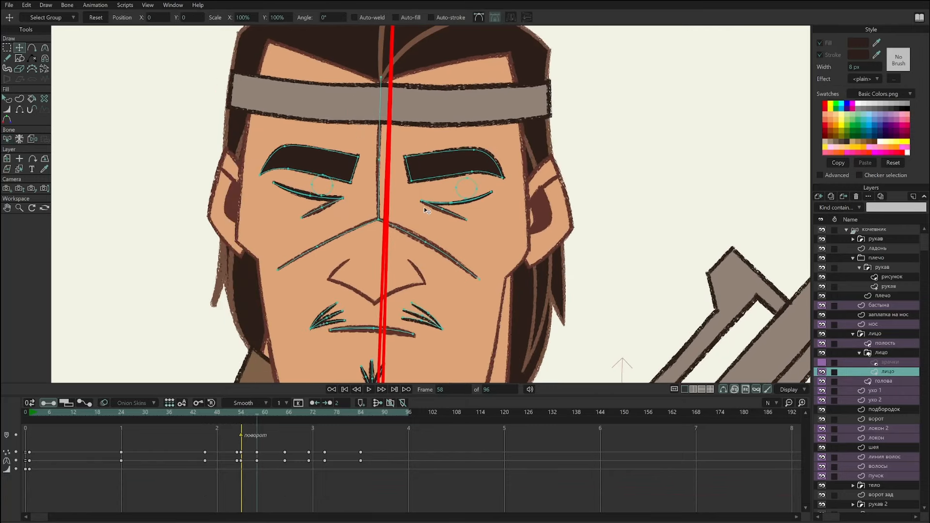
{"action": "scroll", "coordinate": [504, 190], "scroll_direction": "up", "scroll_amount": 2}
{"action": "left_click_drag", "start_coordinate": [486, 211], "coordinate": [420, 226]}
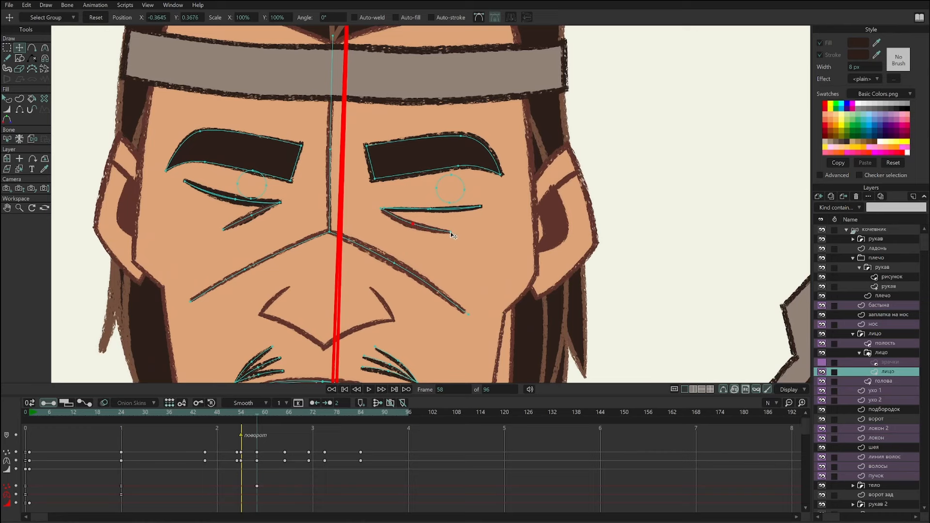
{"action": "left_click_drag", "start_coordinate": [291, 202], "coordinate": [262, 219]}
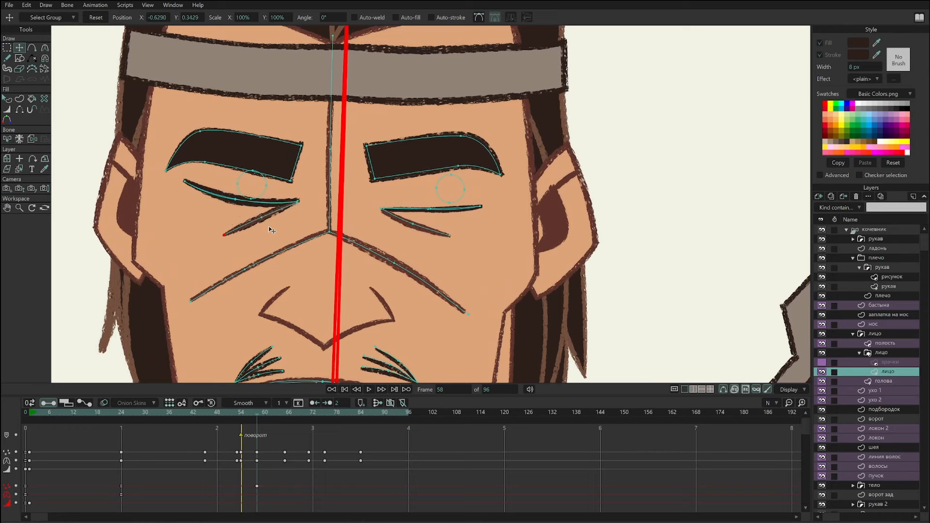
{"action": "left_click_drag", "start_coordinate": [188, 189], "coordinate": [236, 203]}
{"action": "key", "text": "w"}
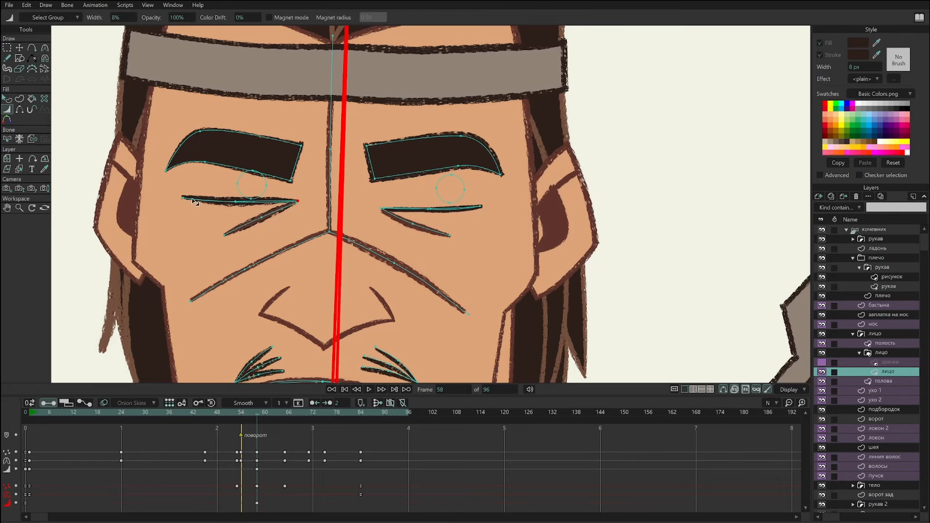
Lower the inner ends of both eyebrows at frame 58 and bring down the arch of one brow for a frown.
{"action": "key", "text": "t"}
{"action": "left_click", "coordinate": [210, 180]}
{"action": "left_click_drag", "start_coordinate": [291, 178], "coordinate": [295, 186]}
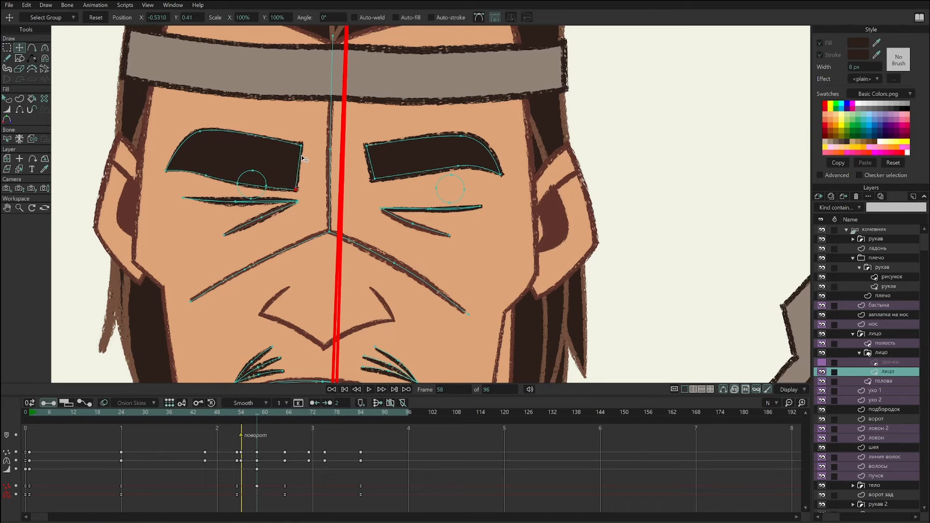
{"action": "left_click_drag", "start_coordinate": [302, 153], "coordinate": [298, 173]}
{"action": "left_click_drag", "start_coordinate": [374, 192], "coordinate": [371, 204]}
{"action": "left_click_drag", "start_coordinate": [386, 142], "coordinate": [390, 166]}
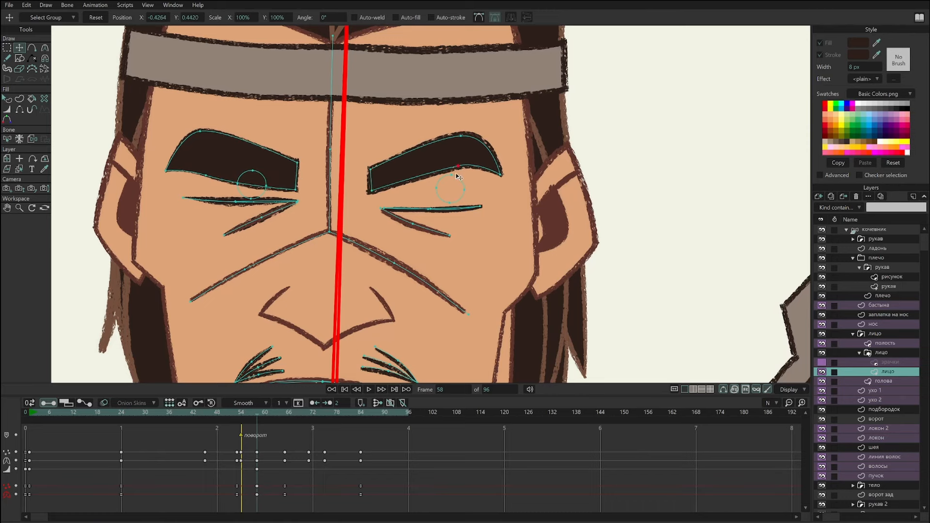
{"action": "left_click_drag", "start_coordinate": [459, 177], "coordinate": [505, 182]}
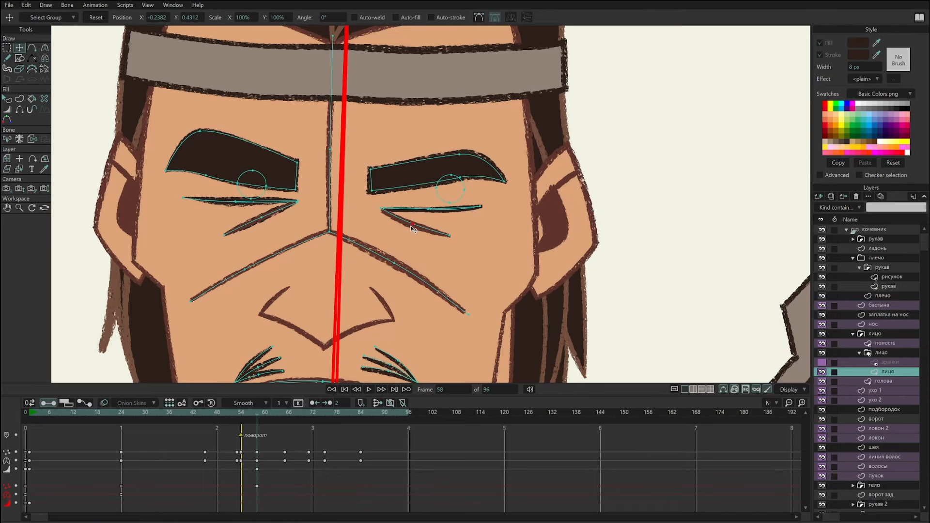
{"action": "scroll", "coordinate": [432, 251], "scroll_direction": "down", "scroll_amount": 3}
{"action": "scroll", "coordinate": [514, 278], "scroll_direction": "up", "scroll_amount": 3}
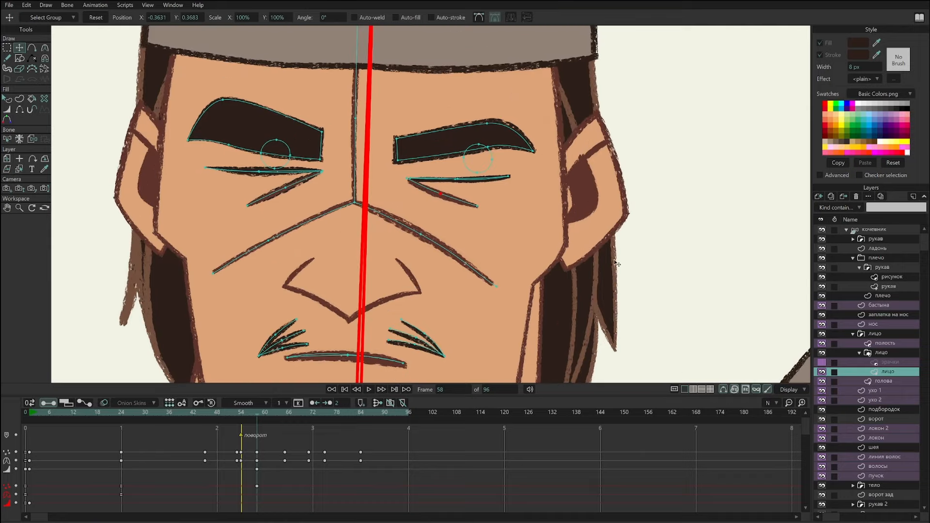
Key the нос layer at frames 54, 60 and 66, and round its outline into flared nostrils at frame 60.
{"action": "left_click", "coordinate": [415, 297], "text": "ctrl+alt"}
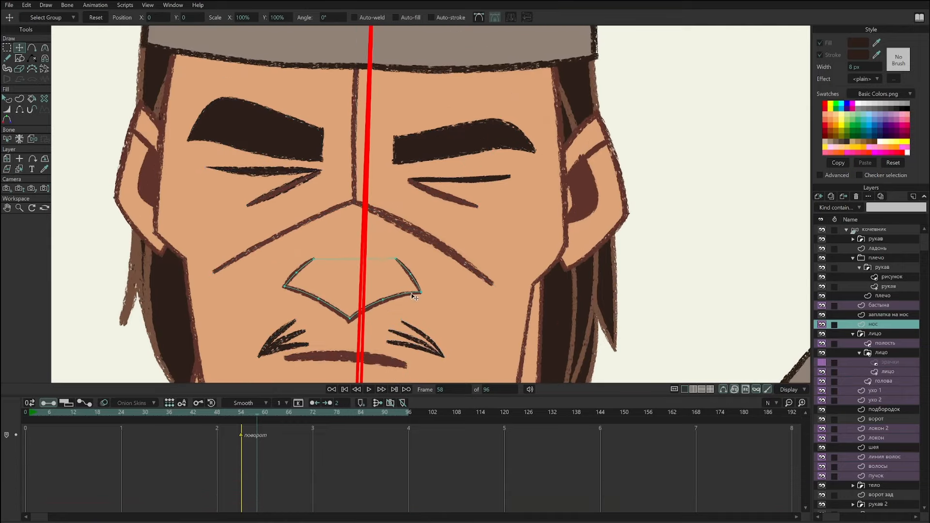
{"action": "left_click", "coordinate": [241, 413]}
{"action": "key", "text": "ctrl+f"}
{"action": "mouse_move", "coordinate": [253, 414]}
{"action": "left_mouse_down"}
{"action": "mouse_move", "coordinate": [299, 415]}
{"action": "mouse_move", "coordinate": [266, 416]}
{"action": "left_mouse_up"}
{"action": "key", "text": "ctrl+f"}
{"action": "key", "text": "ctrl+f"}
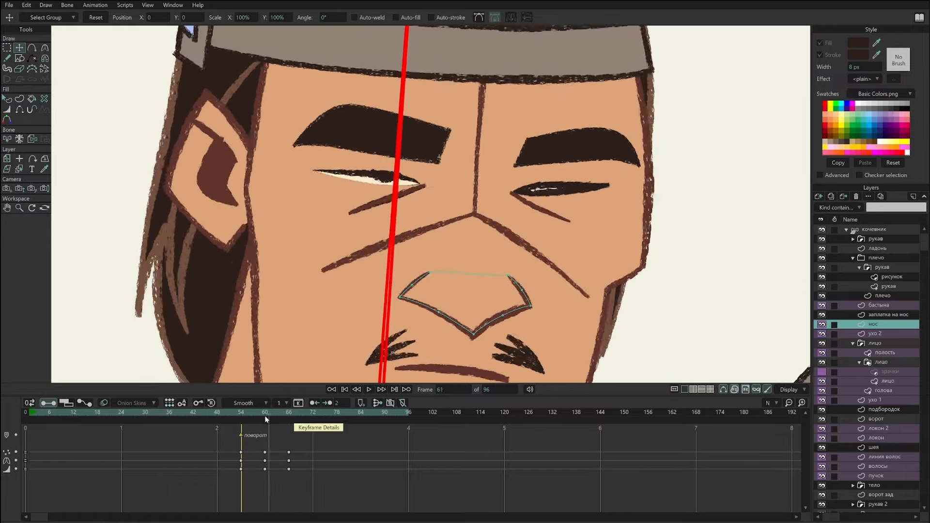
{"action": "left_click_drag", "start_coordinate": [374, 282], "coordinate": [368, 274]}
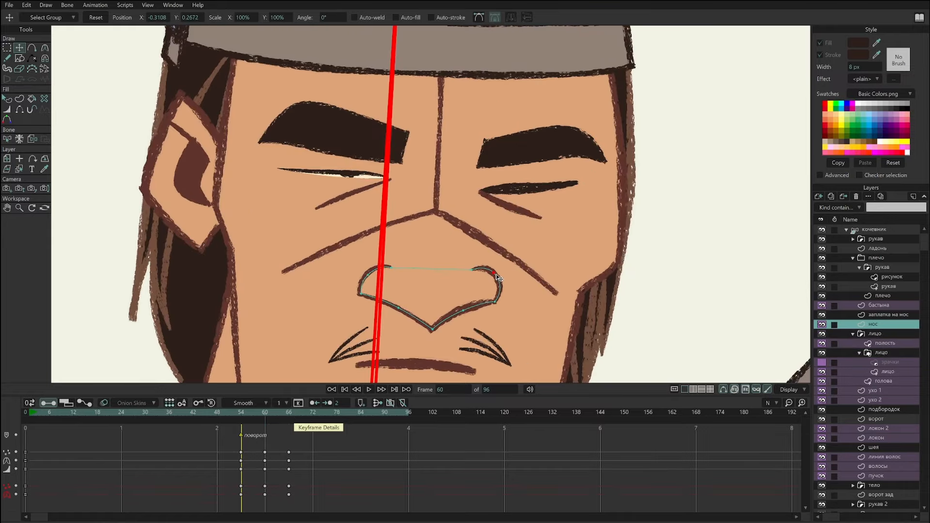
{"action": "mouse_move", "coordinate": [276, 411]}
{"action": "left_mouse_down"}
{"action": "mouse_move", "coordinate": [237, 414]}
{"action": "mouse_move", "coordinate": [293, 434]}
{"action": "mouse_move", "coordinate": [233, 433]}
{"action": "mouse_move", "coordinate": [261, 433]}
{"action": "mouse_move", "coordinate": [277, 413]}
{"action": "mouse_move", "coordinate": [302, 418]}
{"action": "mouse_move", "coordinate": [244, 420]}
{"action": "mouse_move", "coordinate": [289, 417]}
{"action": "left_mouse_up"}
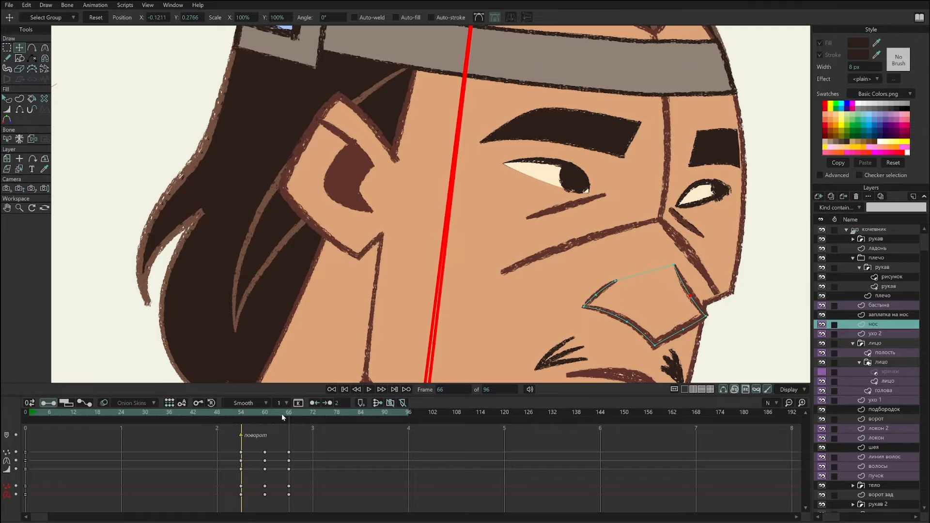
Scrub through the head turn with the кочевник bone layer selected to examine the face and hair motion.
{"action": "left_click_drag", "start_coordinate": [282, 417], "coordinate": [233, 421]}
{"action": "scroll", "coordinate": [380, 332], "scroll_direction": "down", "scroll_amount": 3}
{"action": "left_click_drag", "start_coordinate": [441, 249], "coordinate": [370, 270]}
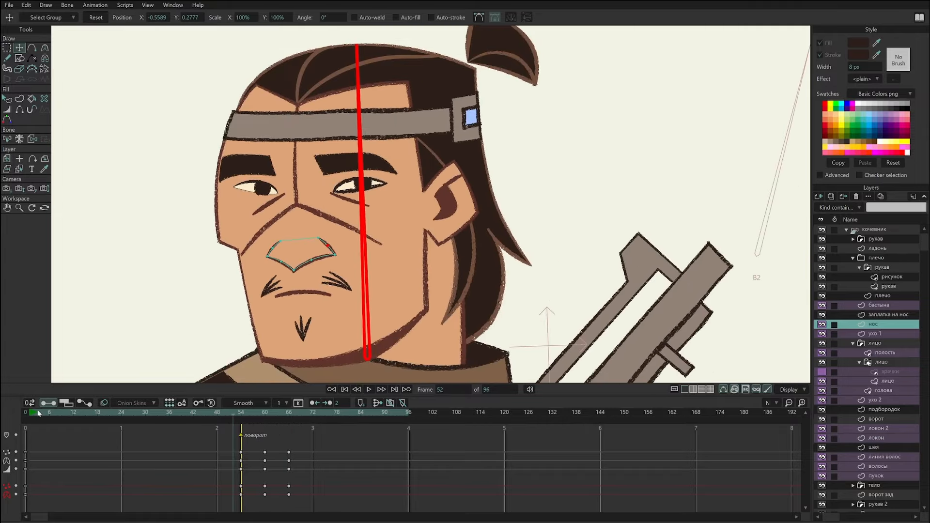
{"action": "left_click", "coordinate": [38, 412]}
{"action": "left_click", "coordinate": [861, 228]}
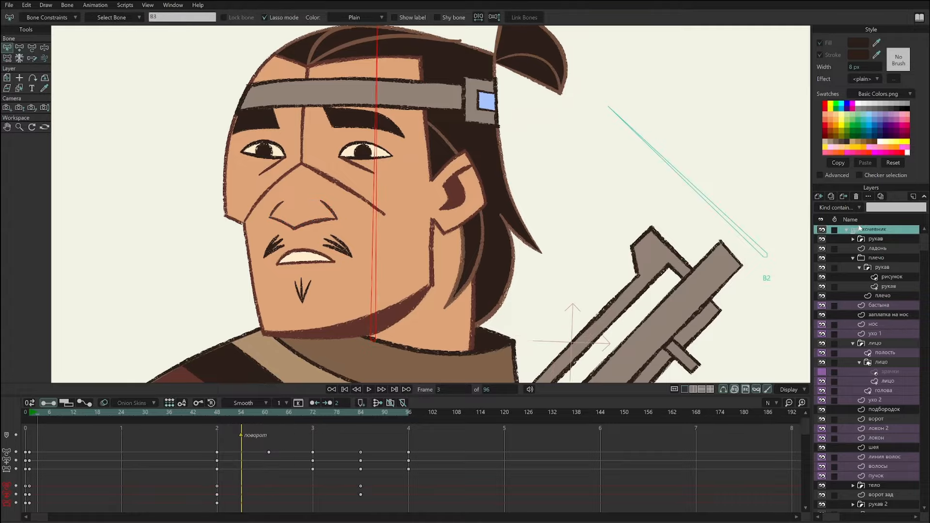
{"action": "left_click_drag", "start_coordinate": [40, 415], "coordinate": [285, 275]}
{"action": "mouse_move", "coordinate": [252, 420]}
{"action": "left_mouse_down"}
{"action": "mouse_move", "coordinate": [409, 428]}
{"action": "mouse_move", "coordinate": [243, 427]}
{"action": "mouse_move", "coordinate": [368, 436]}
{"action": "mouse_move", "coordinate": [144, 440]}
{"action": "mouse_move", "coordinate": [390, 449]}
{"action": "mouse_move", "coordinate": [386, 456]}
{"action": "left_mouse_up"}
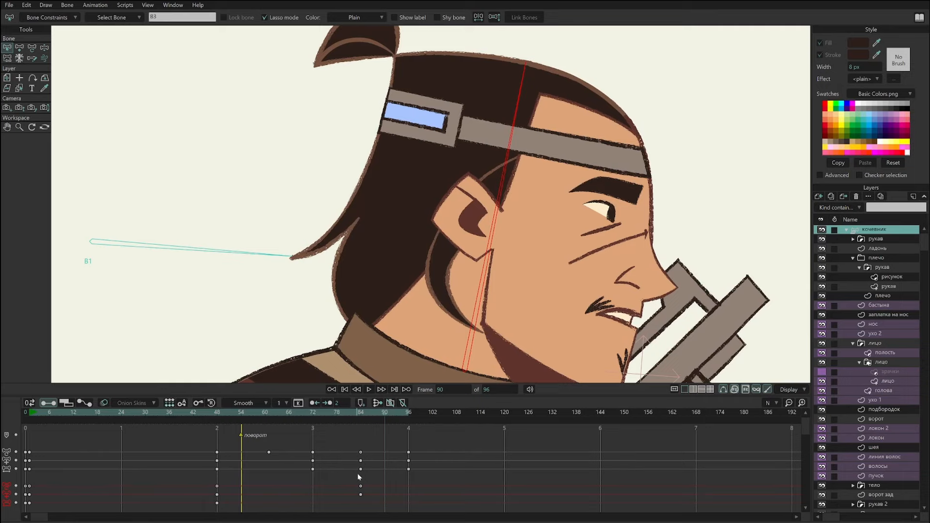
{"action": "left_click_drag", "start_coordinate": [214, 416], "coordinate": [311, 413]}
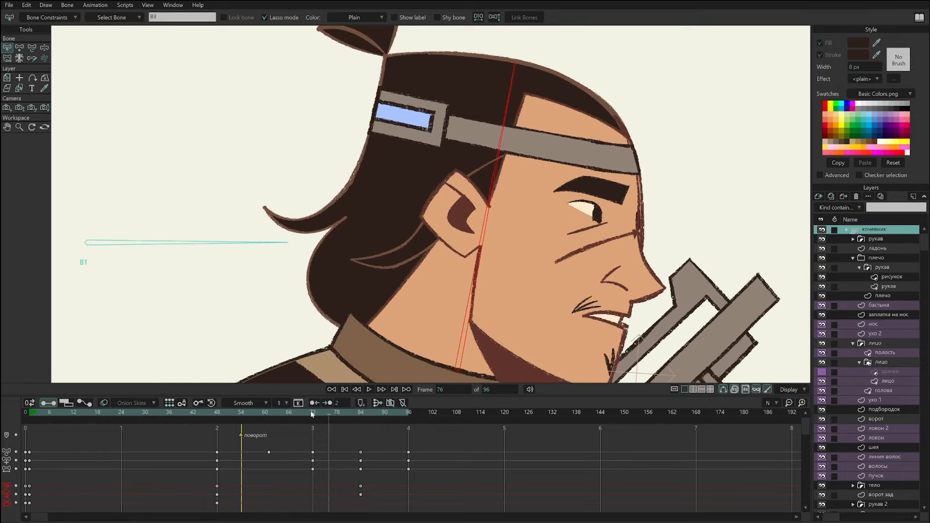
Move the tip and upper edge of the локон 2 strand up and backward at frame 72.
{"action": "left_click", "coordinate": [414, 249], "text": "ctrl+alt"}
{"action": "left_click", "coordinate": [239, 416]}
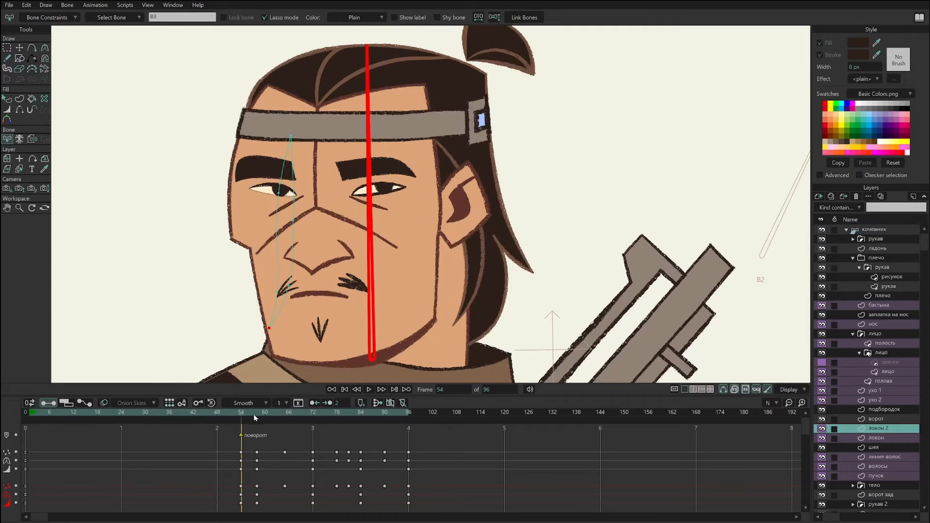
{"action": "left_click_drag", "start_coordinate": [254, 418], "coordinate": [313, 426]}
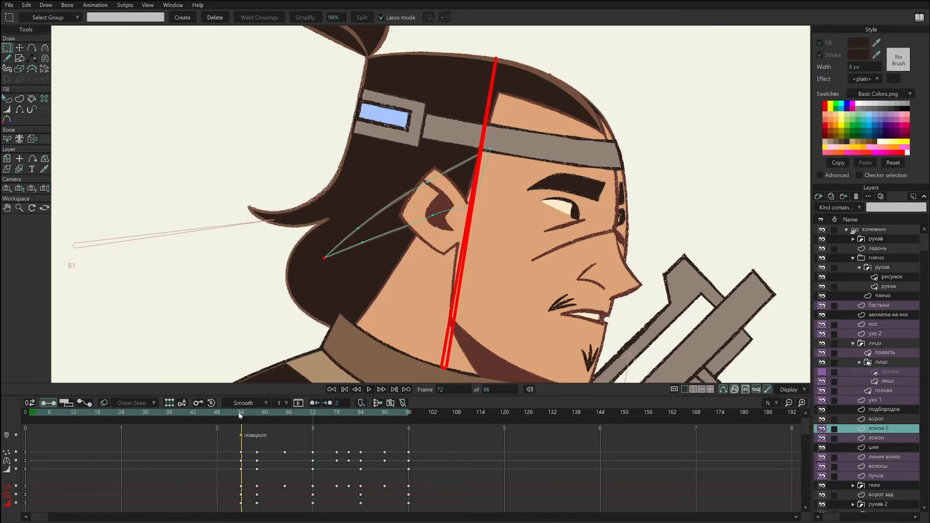
{"action": "left_click_drag", "start_coordinate": [240, 416], "coordinate": [314, 431]}
{"action": "key", "text": "t"}
{"action": "left_click_drag", "start_coordinate": [330, 269], "coordinate": [303, 223]}
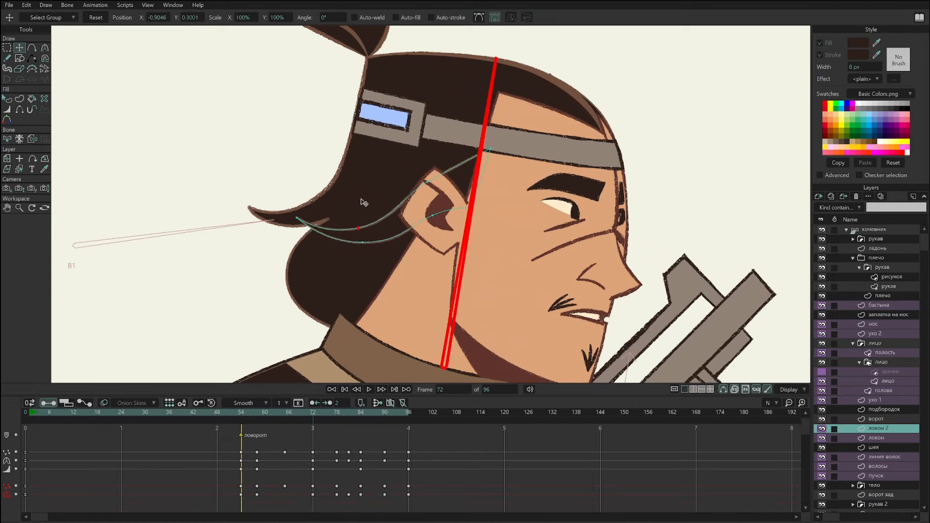
{"action": "left_click_drag", "start_coordinate": [363, 203], "coordinate": [358, 174]}
{"action": "left_click_drag", "start_coordinate": [272, 199], "coordinate": [257, 174]}
Reshape the lower edge of the локон 2 strand at frame 72, lift its tip further and adjust the upper edge's curvature.
{"action": "left_click_drag", "start_coordinate": [390, 245], "coordinate": [429, 236]}
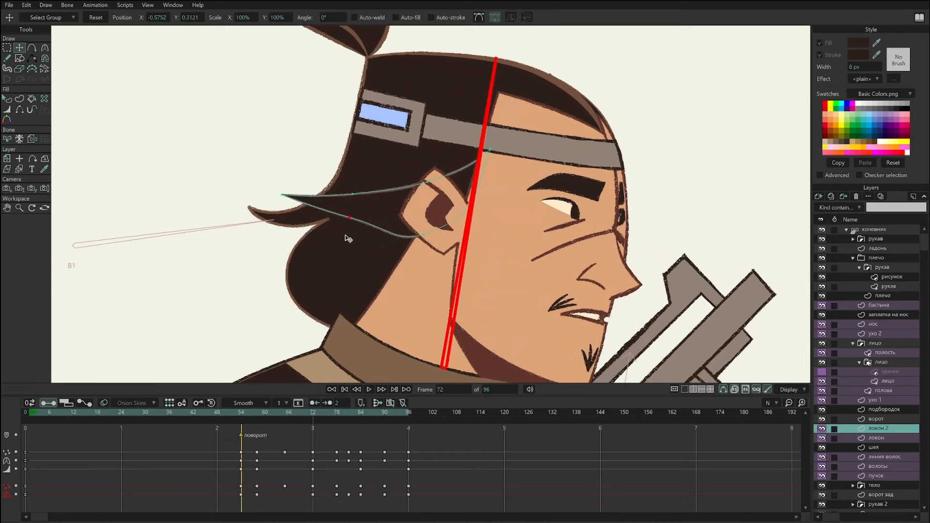
{"action": "left_click_drag", "start_coordinate": [345, 236], "coordinate": [339, 244]}
{"action": "left_click_drag", "start_coordinate": [278, 175], "coordinate": [266, 147]}
{"action": "key", "text": "c"}
{"action": "left_click_drag", "start_coordinate": [365, 199], "coordinate": [392, 206]}
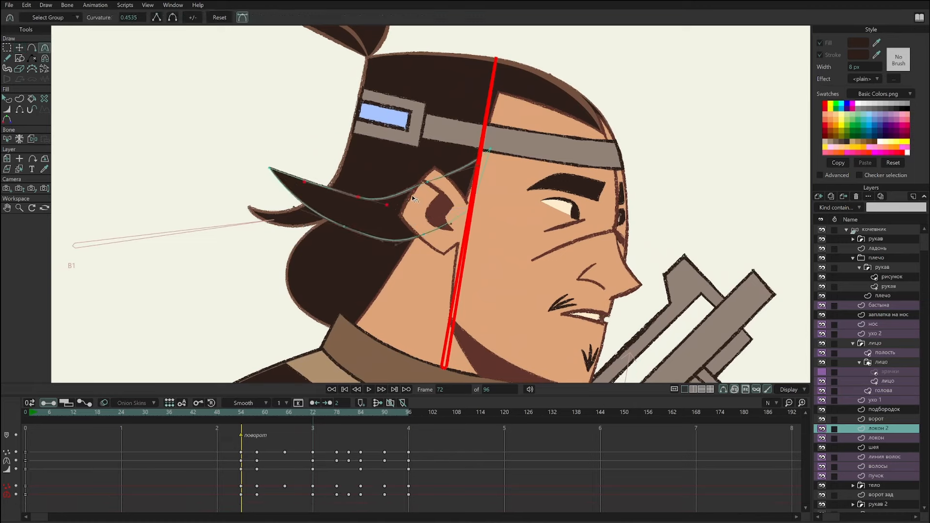
Swing the lower part of the локон 2 strand down and forward over the jaw at frame 84.
{"action": "left_click_drag", "start_coordinate": [266, 417], "coordinate": [361, 480]}
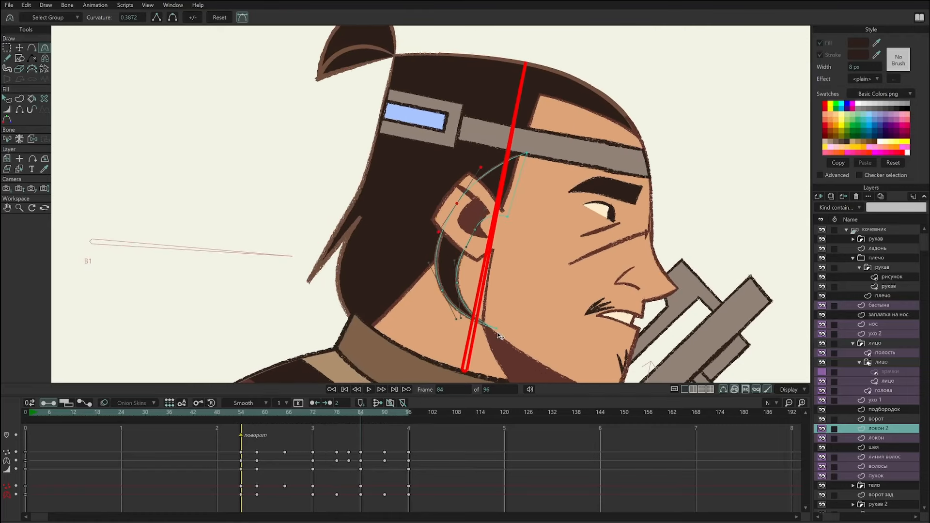
{"action": "key", "text": "t"}
{"action": "left_click_drag", "start_coordinate": [499, 334], "coordinate": [558, 314]}
{"action": "left_click_drag", "start_coordinate": [457, 283], "coordinate": [486, 298]}
{"action": "left_click_drag", "start_coordinate": [558, 320], "coordinate": [515, 376]}
{"action": "left_click_drag", "start_coordinate": [443, 291], "coordinate": [523, 368]}
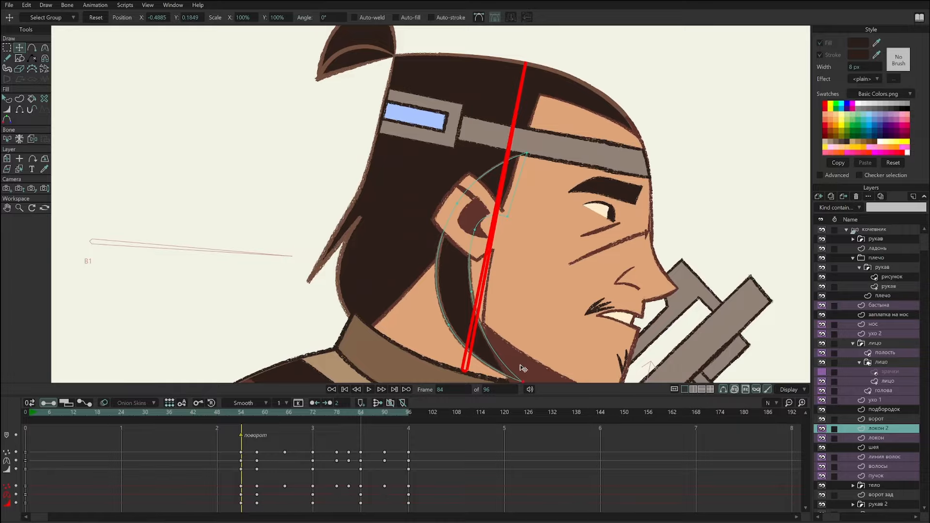
{"action": "left_click_drag", "start_coordinate": [286, 411], "coordinate": [393, 460]}
{"action": "left_click_drag", "start_coordinate": [443, 279], "coordinate": [422, 271]}
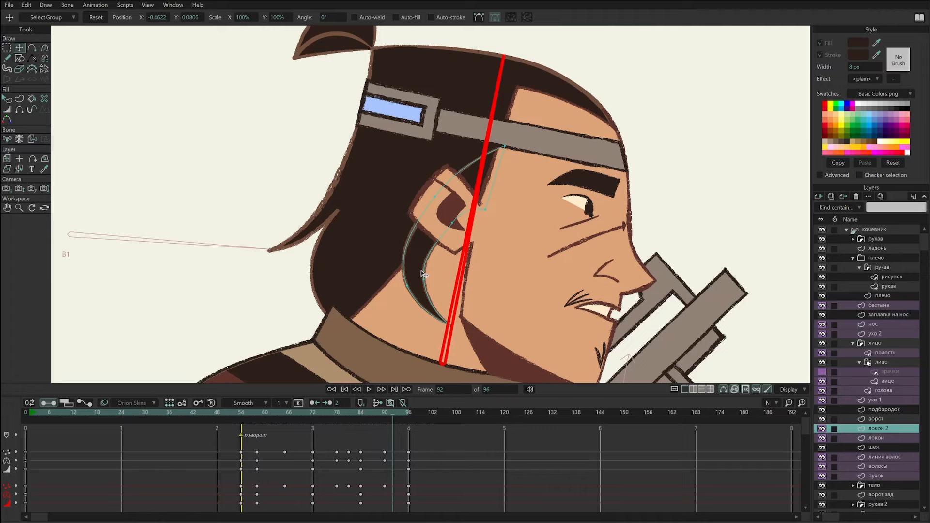
Scrub the head turn past its end and revert the project to its last saved version.
{"action": "left_click_drag", "start_coordinate": [210, 411], "coordinate": [429, 438]}
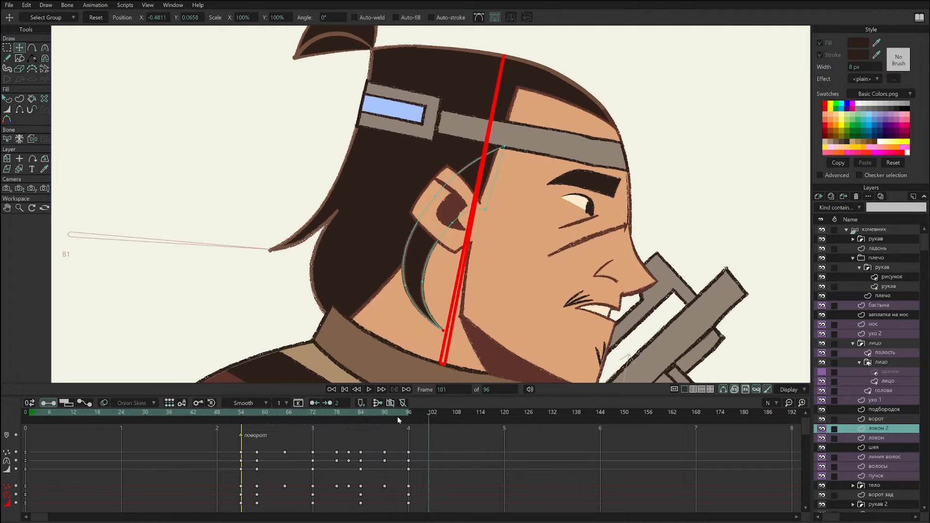
{"action": "left_click", "coordinate": [9, 5]}
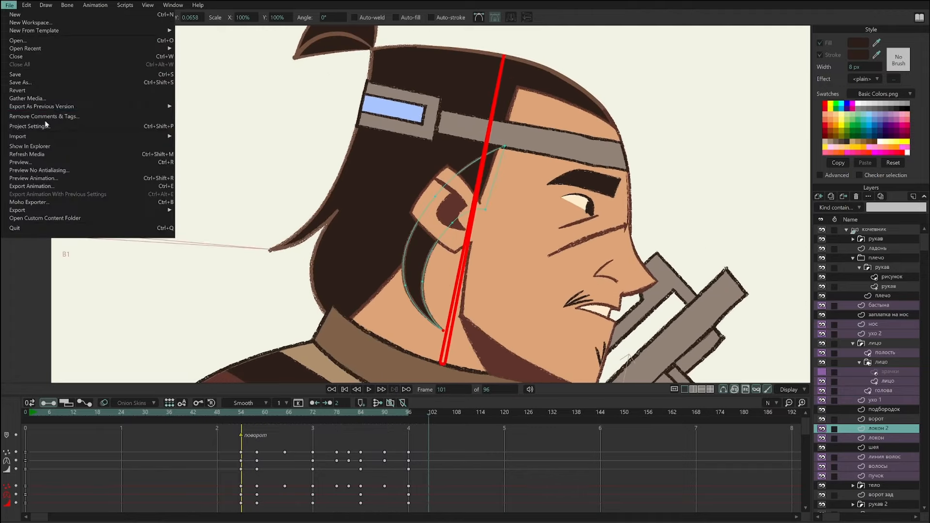
{"action": "left_click", "coordinate": [46, 95]}
{"action": "left_click", "coordinate": [517, 209]}
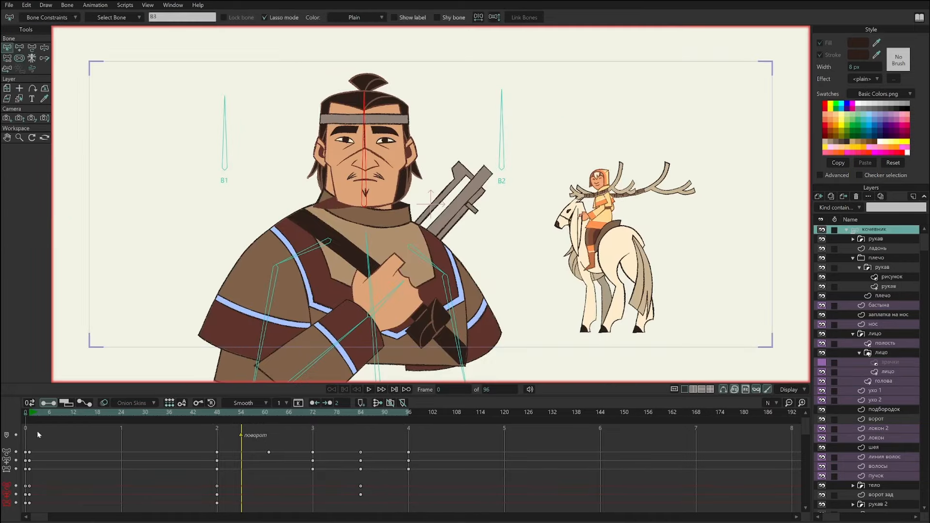
Scrub the restored animation to review the man's head turn and the facial details in the лицо layer.
{"action": "left_click_drag", "start_coordinate": [45, 415], "coordinate": [129, 412]}
{"action": "scroll", "coordinate": [544, 148], "scroll_direction": "up", "scroll_amount": 1}
{"action": "scroll", "coordinate": [638, 119], "scroll_direction": "up", "scroll_amount": 1}
{"action": "left_click", "coordinate": [297, 184], "text": "ctrl+alt"}
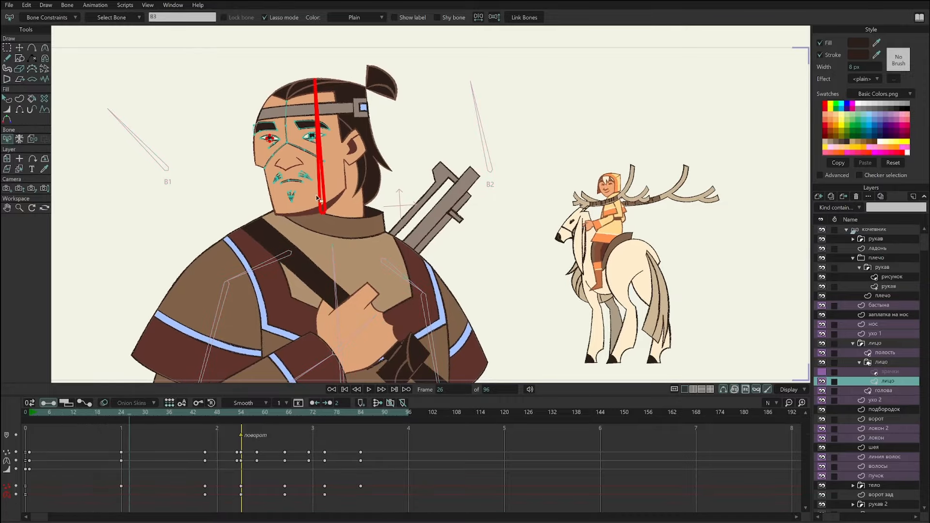
{"action": "left_click", "coordinate": [33, 414]}
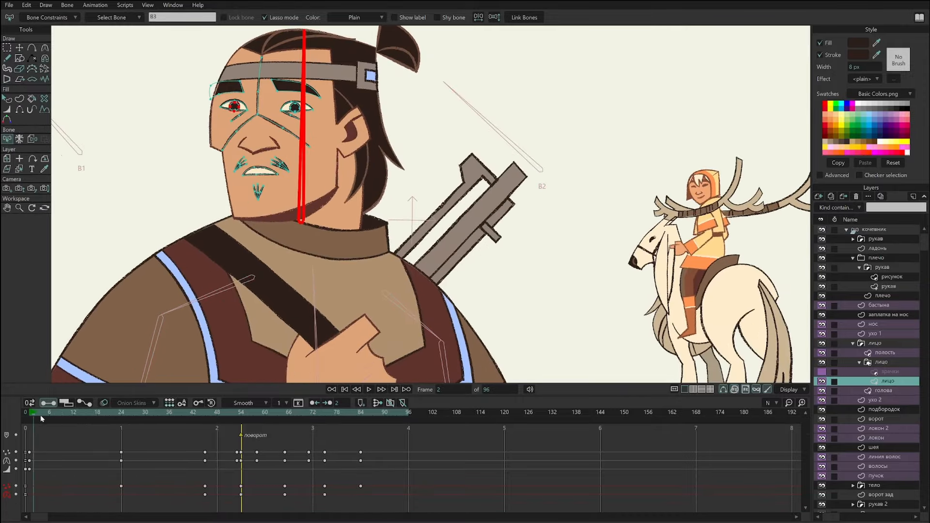
{"action": "left_click_drag", "start_coordinate": [41, 419], "coordinate": [6, 446]}
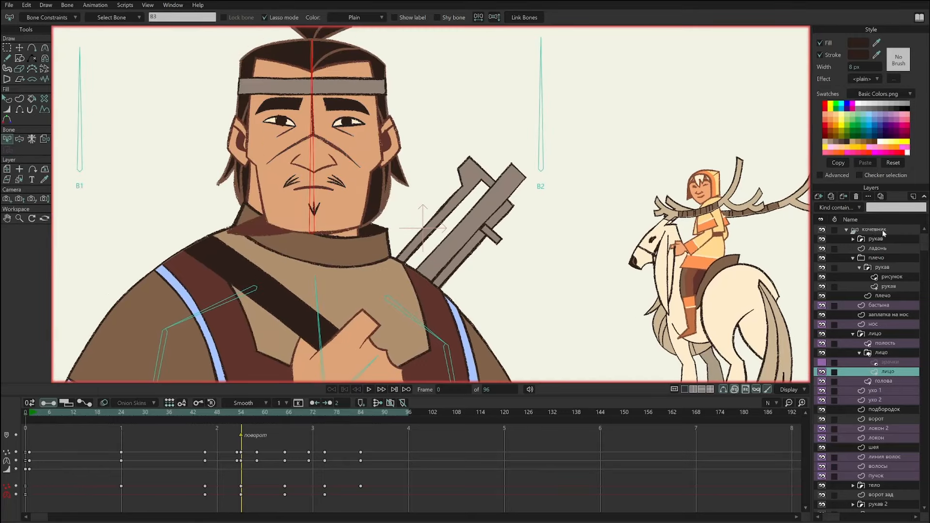
Collapse the кочевник group, select the олень rig layer and scrub through its animation.
{"action": "left_click", "coordinate": [847, 230]}
{"action": "left_click", "coordinate": [876, 240]}
{"action": "left_click_drag", "start_coordinate": [552, 273], "coordinate": [189, 191]}
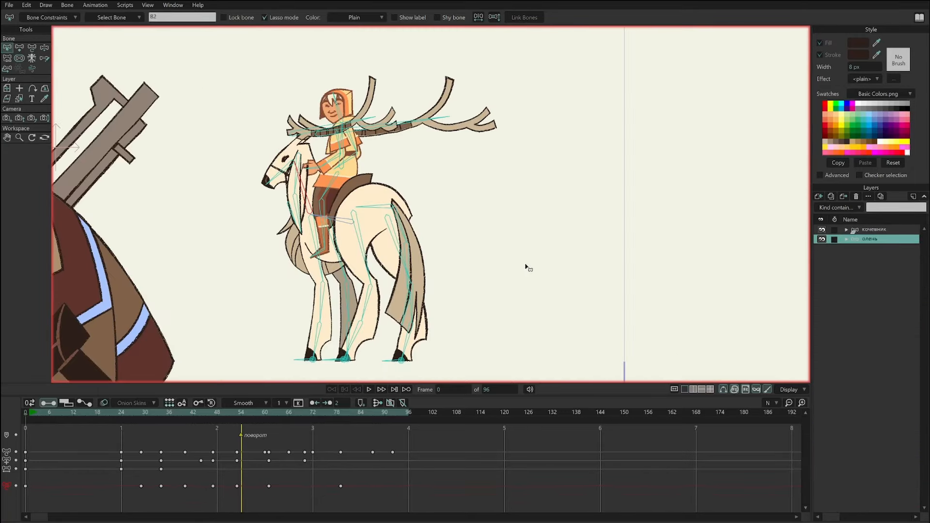
{"action": "left_click_drag", "start_coordinate": [526, 266], "coordinate": [522, 274]}
{"action": "left_click_drag", "start_coordinate": [34, 411], "coordinate": [219, 447]}
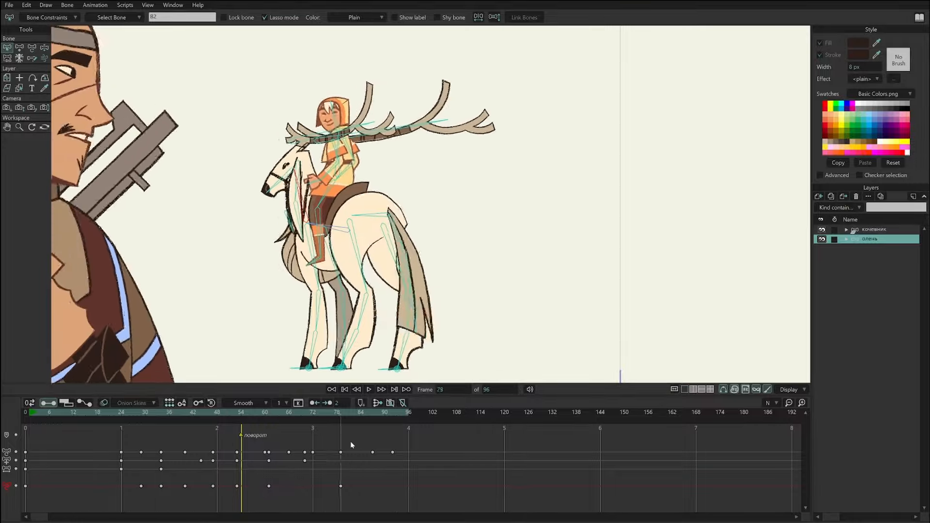
Test-pose the deer's tail, rump and body bones at frame 101 and delete the test keyframes.
{"action": "key", "text": "z"}
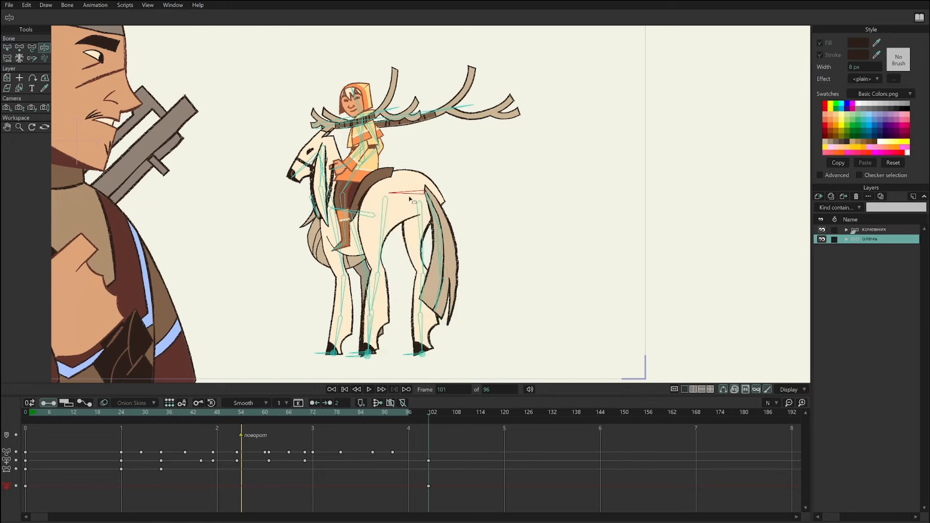
{"action": "left_click_drag", "start_coordinate": [428, 230], "coordinate": [450, 184]}
{"action": "scroll", "coordinate": [518, 196], "scroll_direction": "up", "scroll_amount": 2}
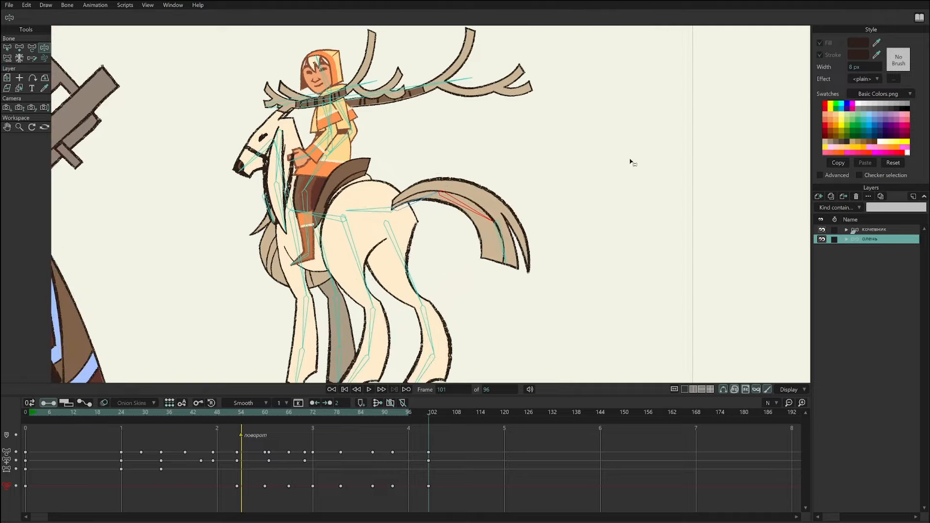
{"action": "left_click_drag", "start_coordinate": [385, 211], "coordinate": [435, 218]}
{"action": "scroll", "coordinate": [507, 179], "scroll_direction": "down", "scroll_amount": 1}
{"action": "left_click_drag", "start_coordinate": [507, 178], "coordinate": [541, 133]}
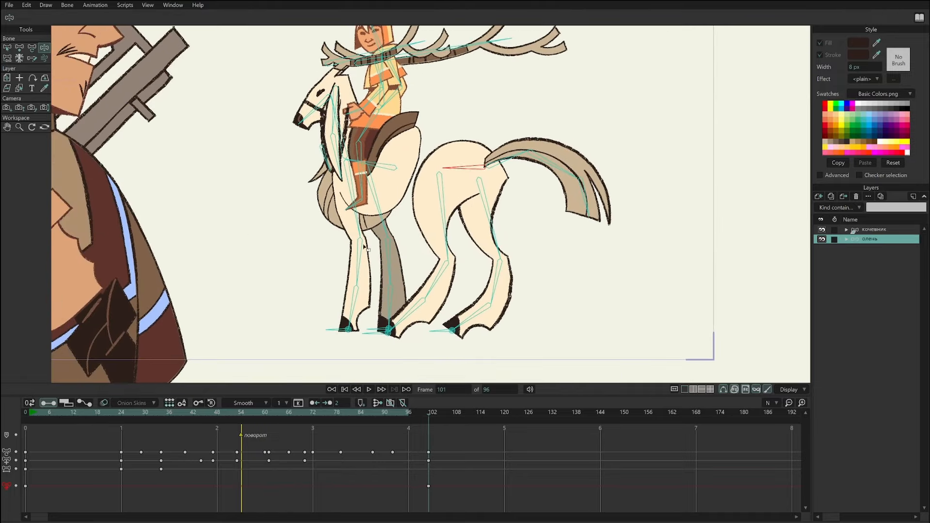
{"action": "left_click_drag", "start_coordinate": [396, 181], "coordinate": [403, 149]}
{"action": "key", "text": "Delete"}
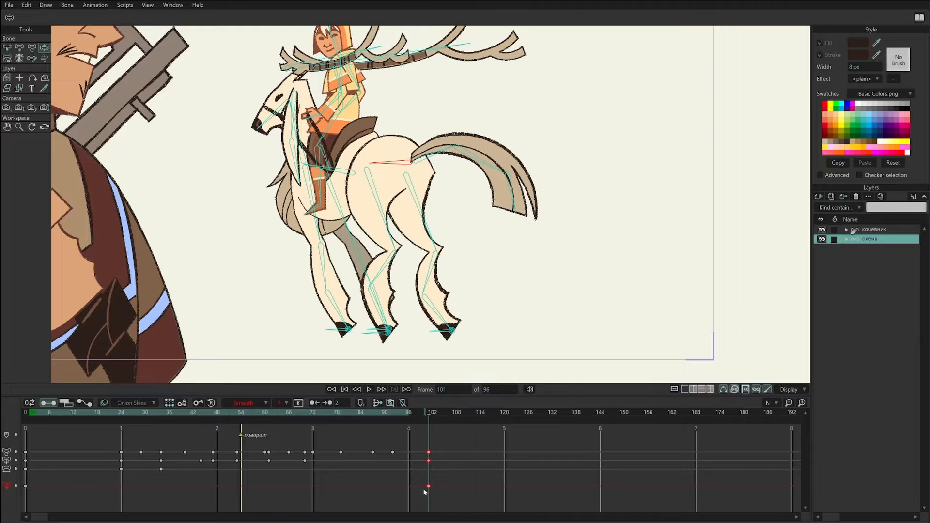
Play back and scrub the deer and rider's animation, returning to the start of the timeline.
{"action": "key", "text": "space"}
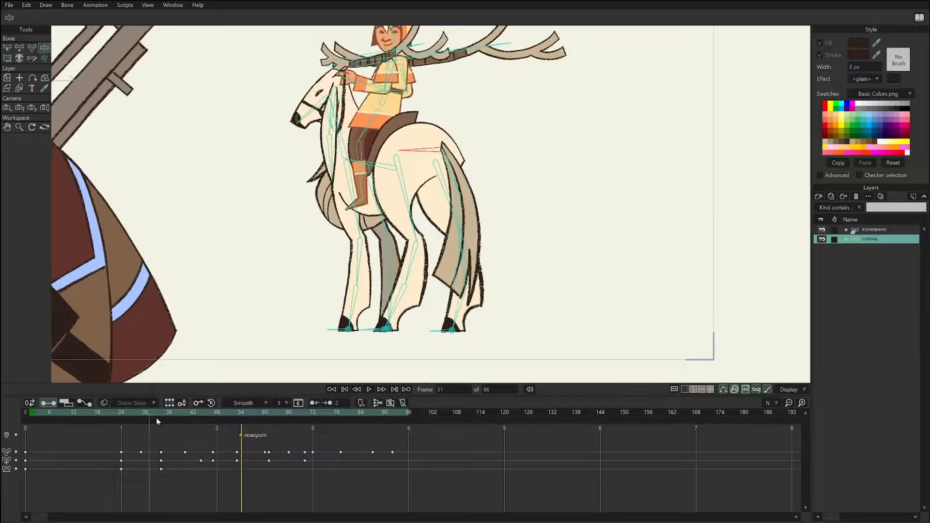
{"action": "left_click", "coordinate": [205, 422]}
{"action": "left_click_drag", "start_coordinate": [122, 414], "coordinate": [53, 438]}
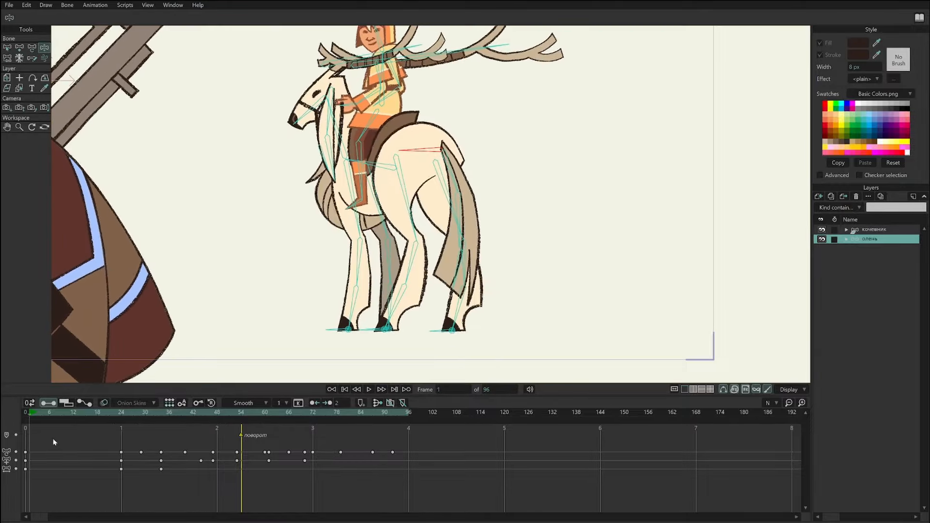
Bend the deer's tail upward with its bones at frame 7 and select the хвост layer to inspect its shape and bones.
{"action": "mouse_move", "coordinate": [464, 183]}
{"action": "left_mouse_down"}
{"action": "mouse_move", "coordinate": [517, 165]}
{"action": "mouse_move", "coordinate": [562, 175]}
{"action": "mouse_move", "coordinate": [564, 158]}
{"action": "mouse_move", "coordinate": [509, 170]}
{"action": "mouse_move", "coordinate": [536, 141]}
{"action": "mouse_move", "coordinate": [535, 151]}
{"action": "left_mouse_up"}
{"action": "scroll", "coordinate": [578, 176], "scroll_direction": "up", "scroll_amount": 3}
{"action": "right_click", "coordinate": [504, 185], "text": "alt"}
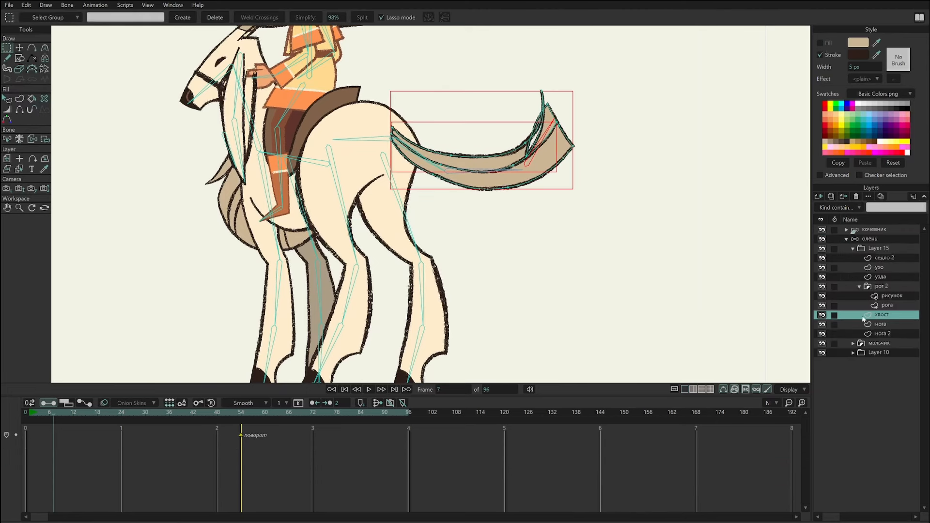
{"action": "key", "text": "z"}
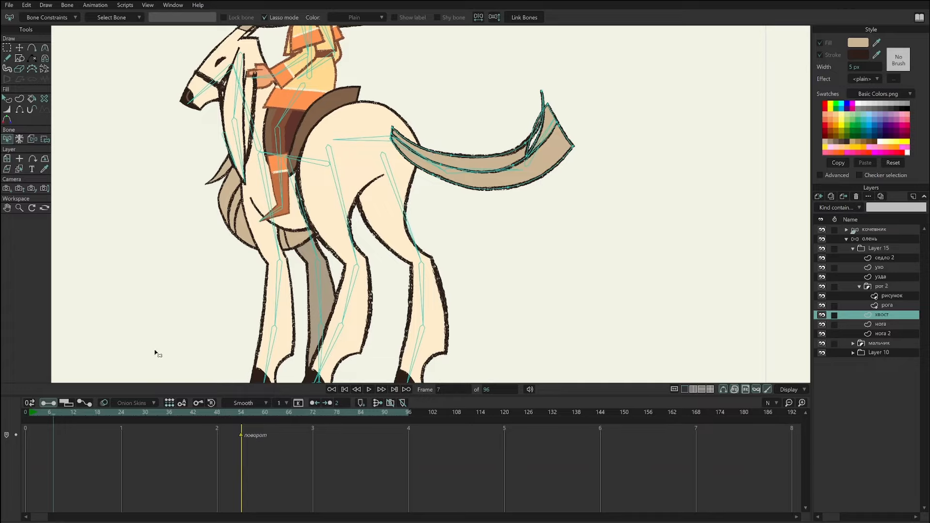
Try curling the deer's tail upward at frame 17, delete those keyframes and return to frame 0.
{"action": "left_click_drag", "start_coordinate": [44, 415], "coordinate": [99, 426]}
{"action": "left_click", "coordinate": [880, 239]}
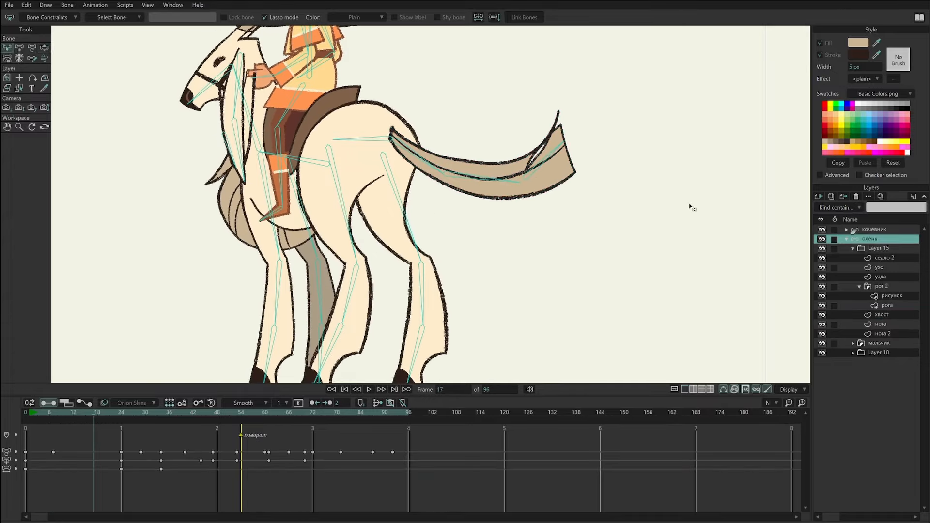
{"action": "key", "text": "z"}
{"action": "mouse_move", "coordinate": [550, 151]}
{"action": "left_mouse_down"}
{"action": "mouse_move", "coordinate": [548, 127]}
{"action": "mouse_move", "coordinate": [504, 104]}
{"action": "mouse_move", "coordinate": [459, 141]}
{"action": "mouse_move", "coordinate": [446, 113]}
{"action": "mouse_move", "coordinate": [484, 87]}
{"action": "mouse_move", "coordinate": [550, 118]}
{"action": "mouse_move", "coordinate": [524, 158]}
{"action": "mouse_move", "coordinate": [558, 203]}
{"action": "mouse_move", "coordinate": [555, 247]}
{"action": "mouse_move", "coordinate": [567, 191]}
{"action": "mouse_move", "coordinate": [587, 200]}
{"action": "mouse_move", "coordinate": [582, 152]}
{"action": "mouse_move", "coordinate": [476, 117]}
{"action": "mouse_move", "coordinate": [491, 128]}
{"action": "left_mouse_up"}
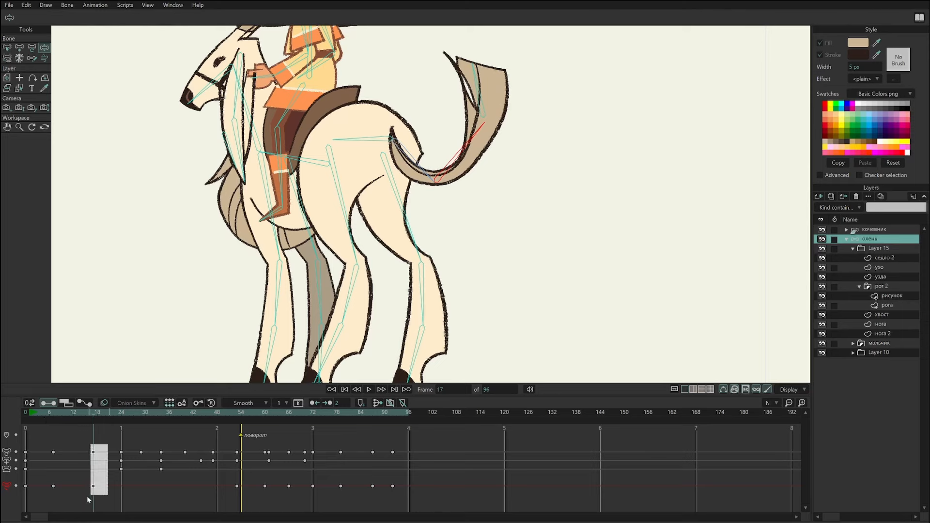
{"action": "left_click_drag", "start_coordinate": [87, 496], "coordinate": [86, 495]}
{"action": "left_click_drag", "start_coordinate": [61, 412], "coordinate": [5, 412]}
{"action": "key", "text": "Delete"}
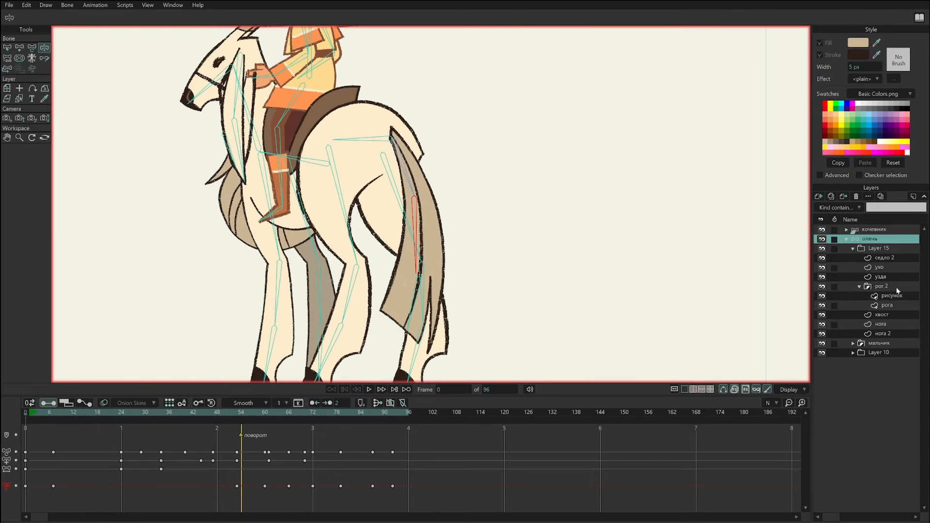
Isolate the deer's tail by hiding every other layer in the олень rig, and select the хвост layer.
{"action": "left_click", "coordinate": [445, 238], "text": "ctrl+alt"}
{"action": "left_click", "coordinate": [822, 315], "text": "alt"}
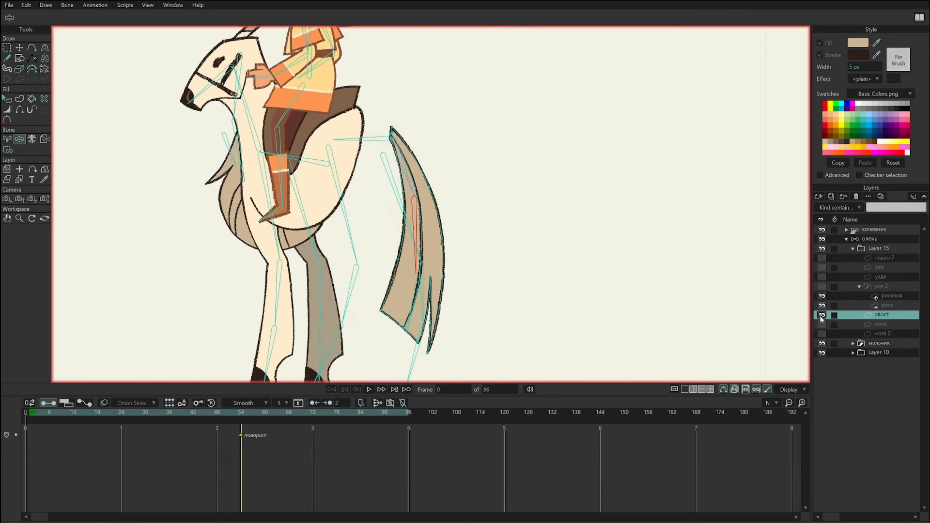
{"action": "left_click", "coordinate": [869, 241]}
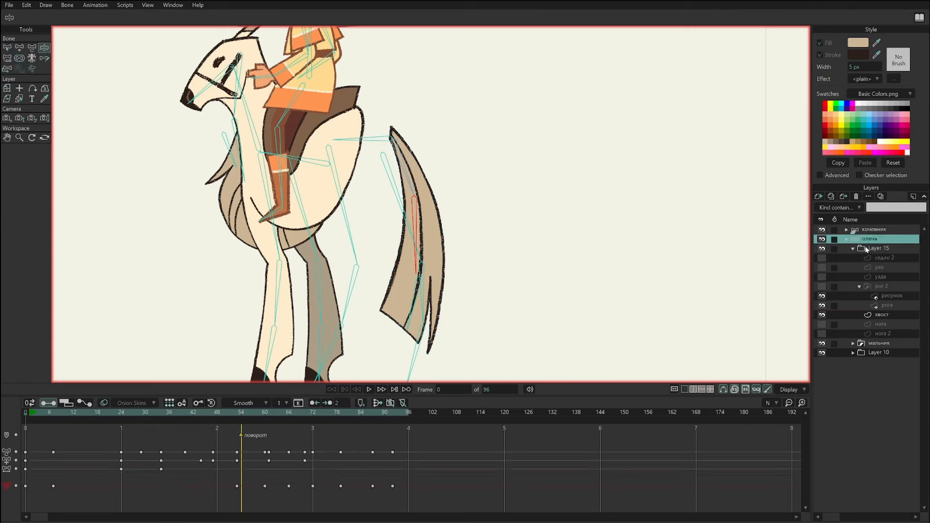
{"action": "left_click", "coordinate": [866, 248]}
{"action": "left_click", "coordinate": [822, 249], "text": "alt"}
{"action": "left_click_drag", "start_coordinate": [451, 266], "coordinate": [433, 241]}
{"action": "left_click", "coordinate": [435, 242], "text": "ctrl+alt"}
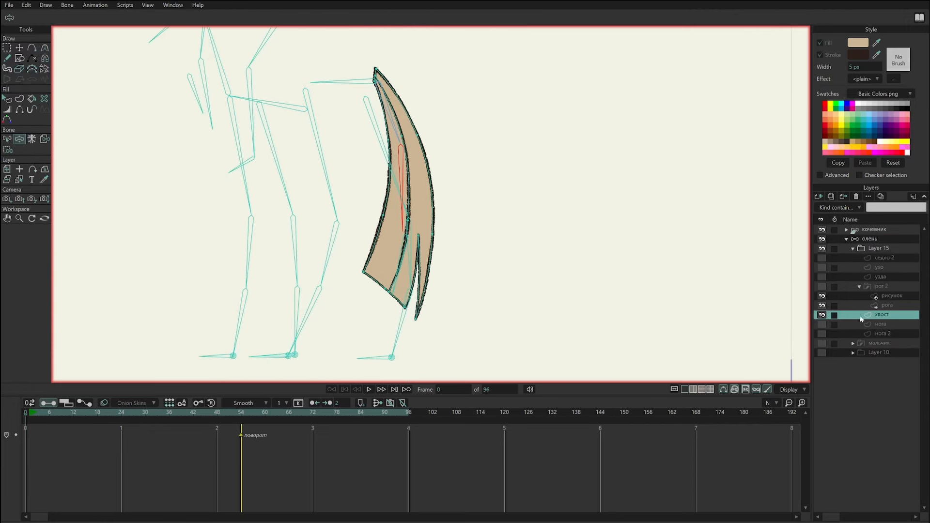
Create a compressible curver layer from all the points of the хвост layer.
{"action": "key", "text": "b"}
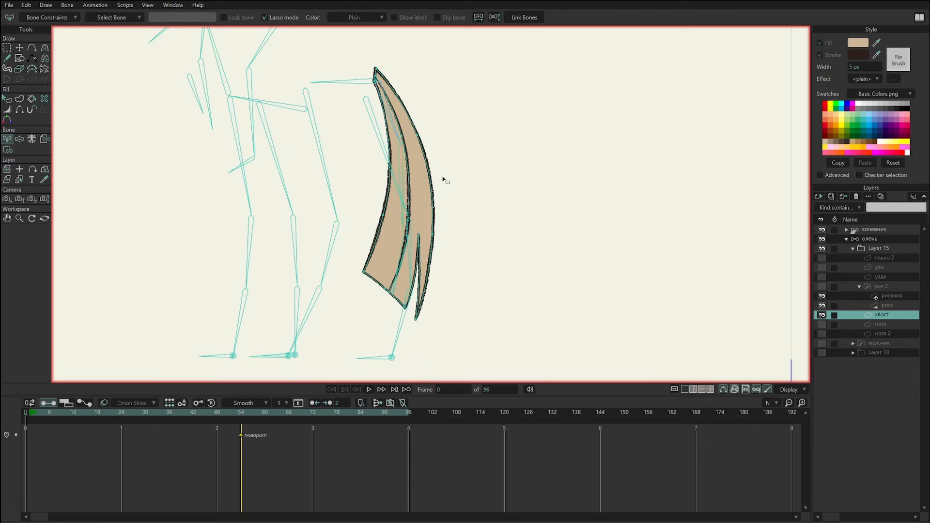
{"action": "left_click", "coordinate": [63, 6]}
{"action": "mouse_move", "coordinate": [46, 5]}
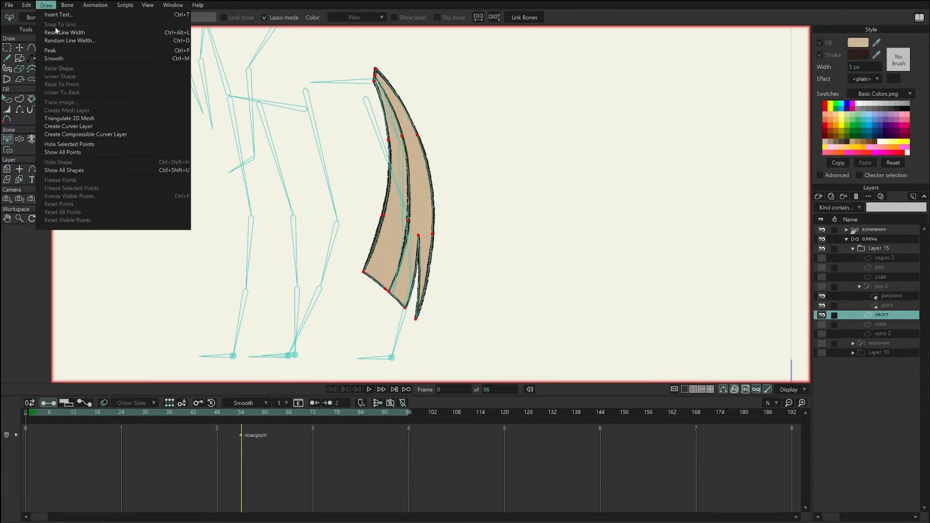
{"action": "left_click", "coordinate": [129, 135]}
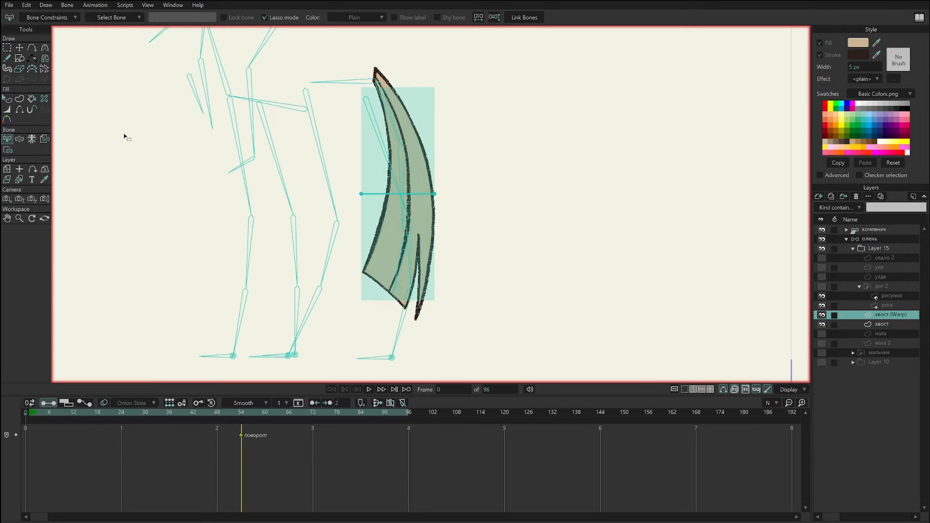
Stretch the curver from the tail's root to its tip and add two intermediate points following the tail's centre line.
{"action": "key", "text": "t"}
{"action": "left_click_drag", "start_coordinate": [362, 194], "coordinate": [374, 69]}
{"action": "left_click_drag", "start_coordinate": [419, 133], "coordinate": [416, 126]}
{"action": "left_click_drag", "start_coordinate": [434, 194], "coordinate": [398, 326]}
{"action": "key", "text": "a"}
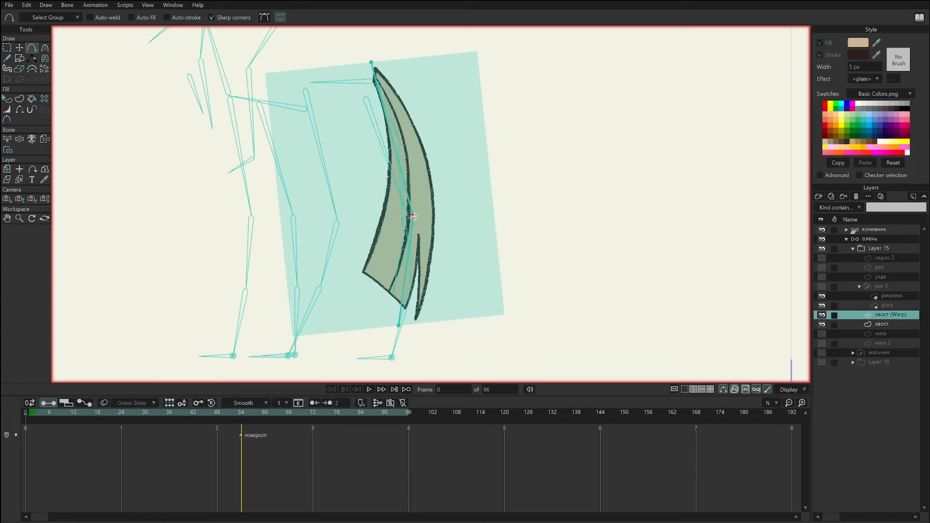
{"action": "left_click", "coordinate": [404, 234]}
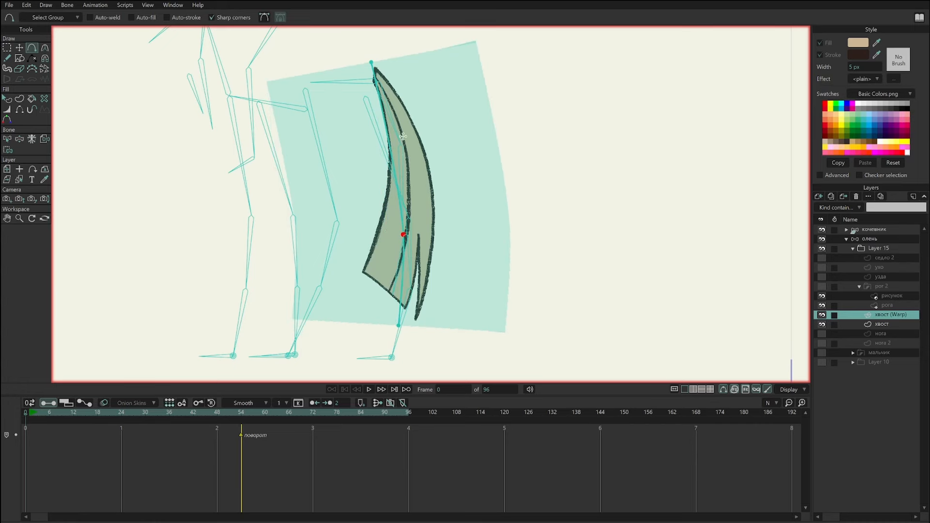
{"action": "left_click", "coordinate": [406, 143]}
Narrow the curver's influence area around the tail, nudge its lower end point and reduce the root point's width to 30%.
{"action": "key", "text": "w"}
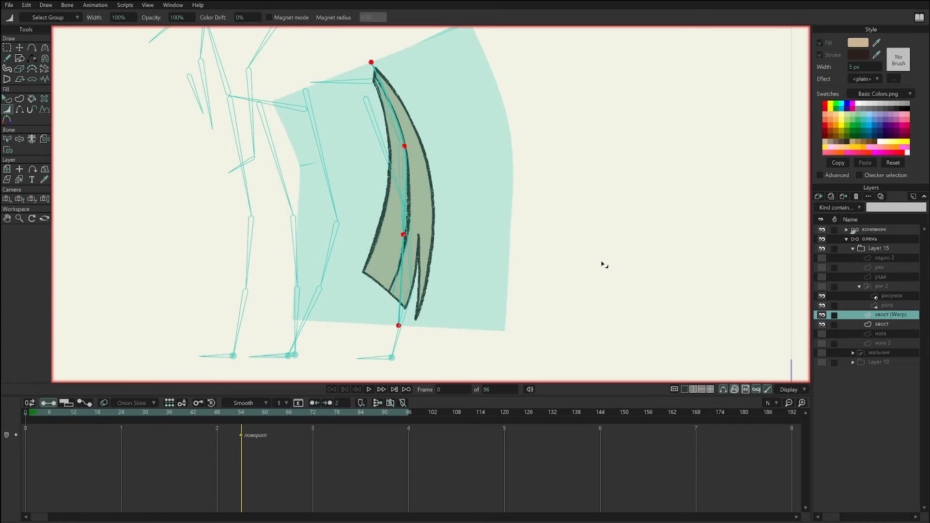
{"action": "key", "text": "t"}
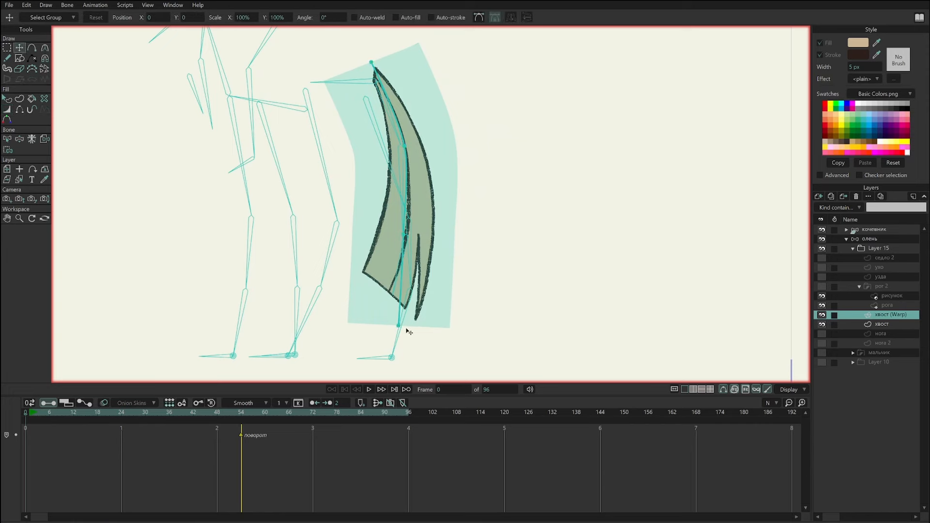
{"action": "left_click_drag", "start_coordinate": [398, 326], "coordinate": [395, 324]}
{"action": "key", "text": "w"}
{"action": "left_click_drag", "start_coordinate": [383, 66], "coordinate": [364, 67]}
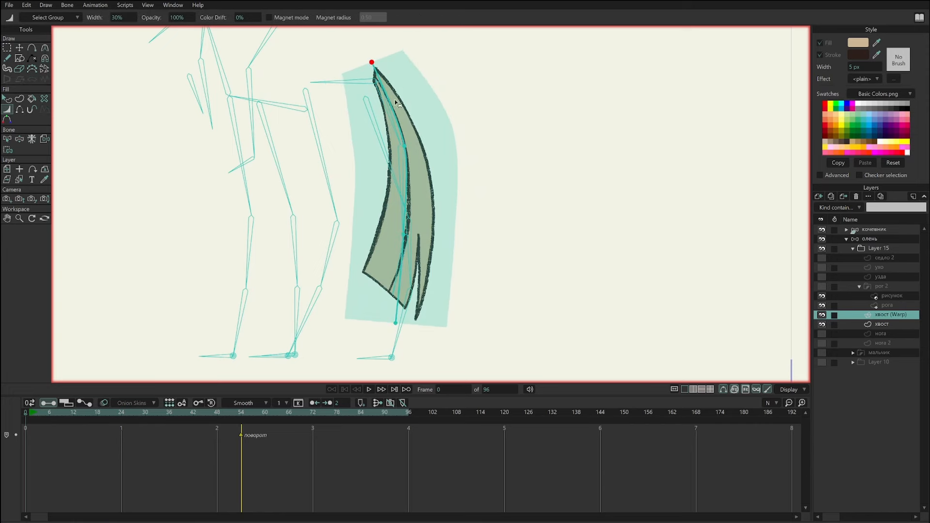
Select the chain of tail bones and link the хвост (Warp) curver layer to them.
{"action": "key", "text": "b"}
{"action": "left_click", "coordinate": [300, 227]}
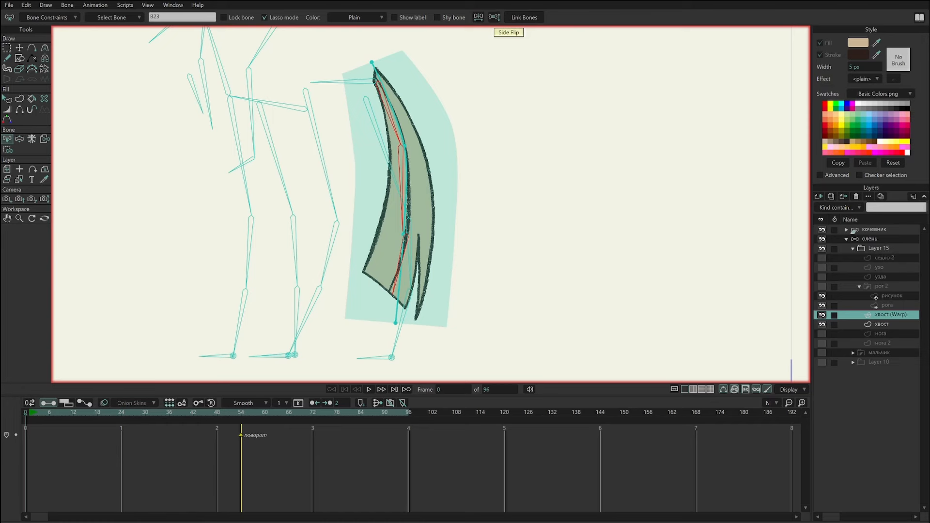
{"action": "left_click", "coordinate": [525, 18]}
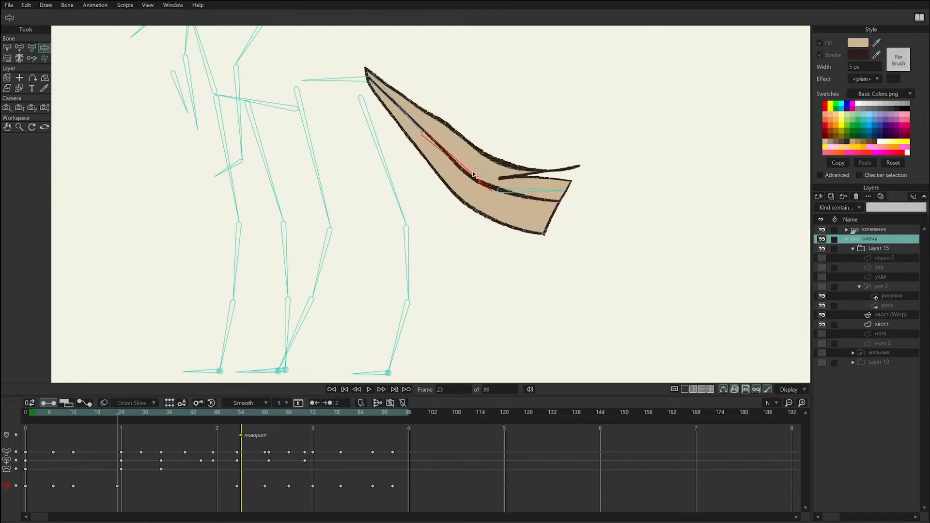
Curl the tail through its bones at frame 23 to test the curver deformation, and select the хвост (Warp) layer.
{"action": "left_click_drag", "start_coordinate": [484, 181], "coordinate": [397, 156]}
{"action": "left_click_drag", "start_coordinate": [412, 233], "coordinate": [373, 185]}
{"action": "left_click_drag", "start_coordinate": [433, 160], "coordinate": [407, 149]}
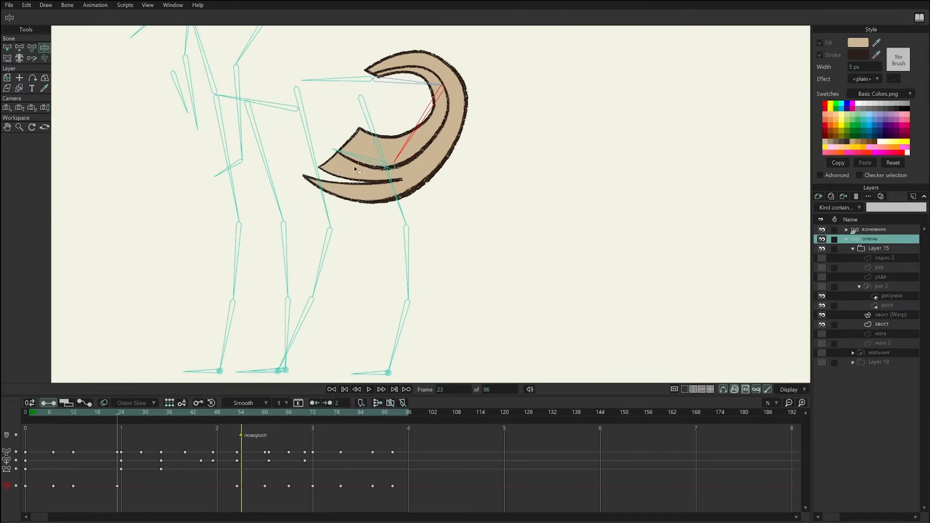
{"action": "left_click_drag", "start_coordinate": [356, 167], "coordinate": [339, 118]}
{"action": "left_click_drag", "start_coordinate": [412, 123], "coordinate": [452, 118]}
{"action": "left_click_drag", "start_coordinate": [455, 121], "coordinate": [410, 182]}
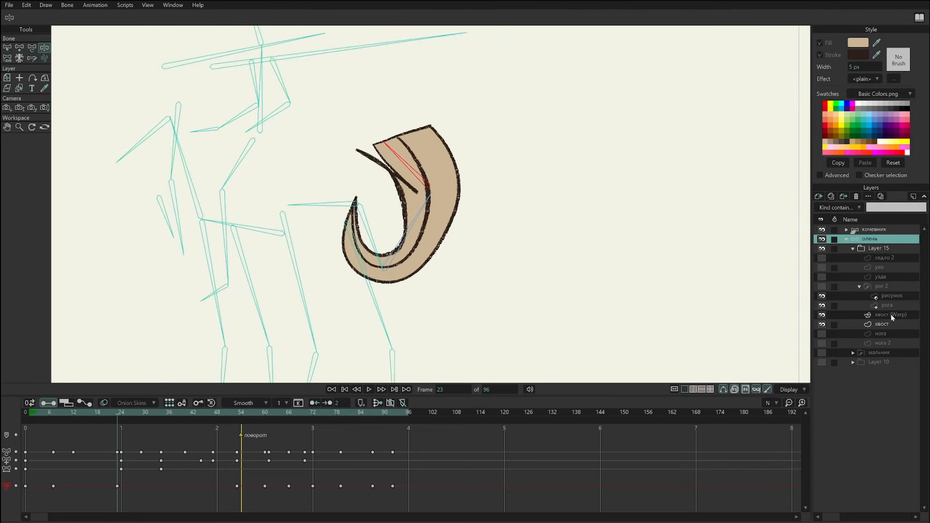
{"action": "left_click", "coordinate": [888, 315]}
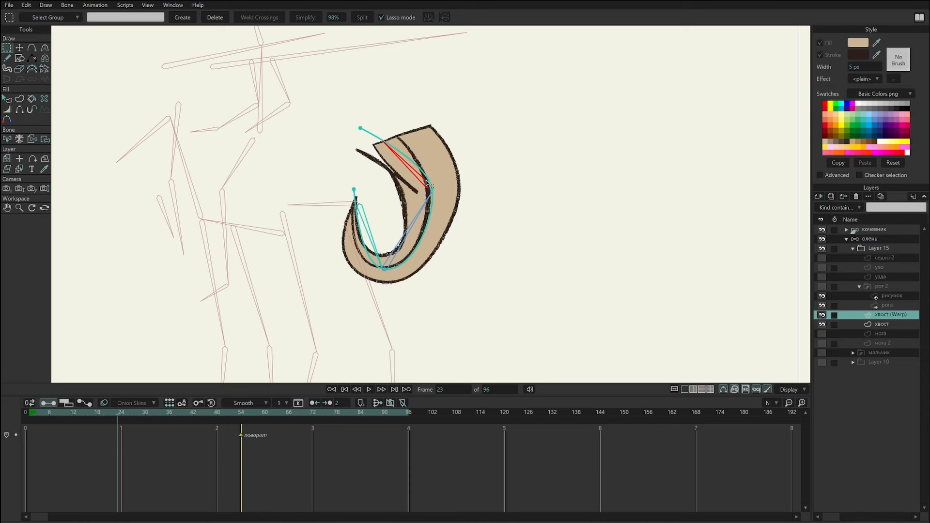
Select the deer's олень bone layer and swing the tail downward through its bones at frame 35.
{"action": "left_click", "coordinate": [875, 324]}
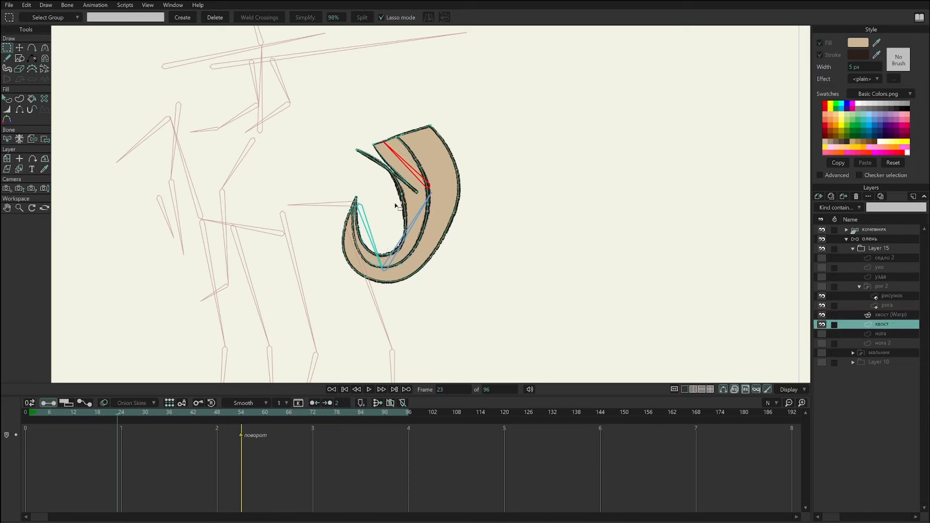
{"action": "left_click", "coordinate": [884, 315]}
{"action": "left_click_drag", "start_coordinate": [40, 414], "coordinate": [143, 415]}
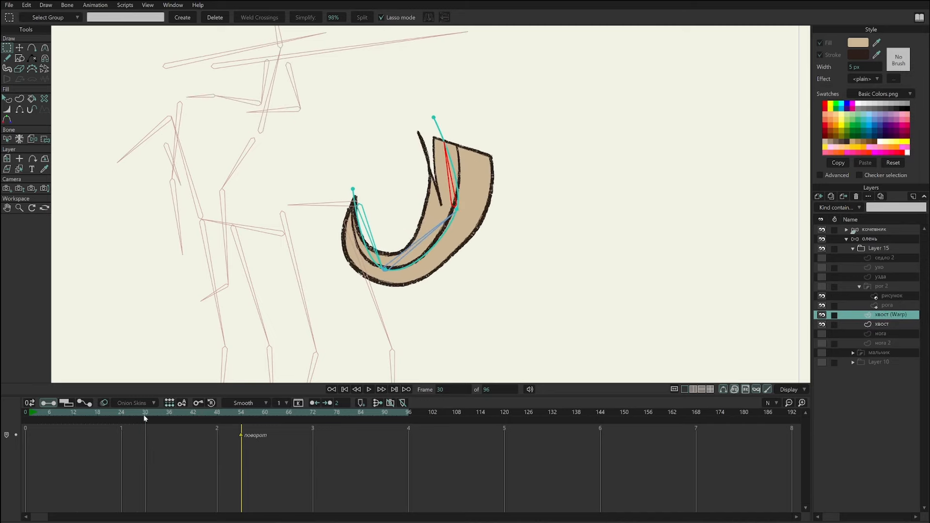
{"action": "left_click", "coordinate": [870, 239]}
{"action": "left_click", "coordinate": [164, 422]}
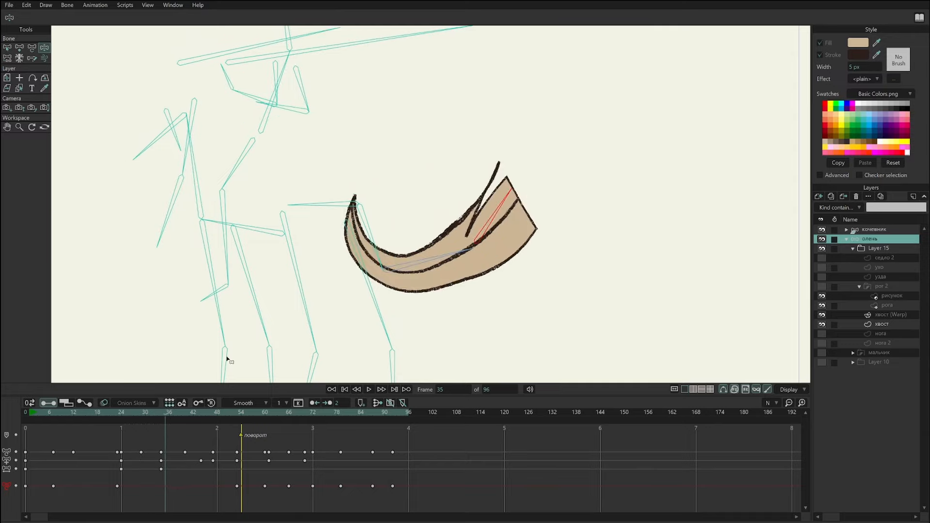
{"action": "left_click_drag", "start_coordinate": [483, 202], "coordinate": [413, 292]}
Curl the tail bones toward the deer's legs at frame 72 to test the curver on a strong bend.
{"action": "left_click_drag", "start_coordinate": [167, 422], "coordinate": [237, 440]}
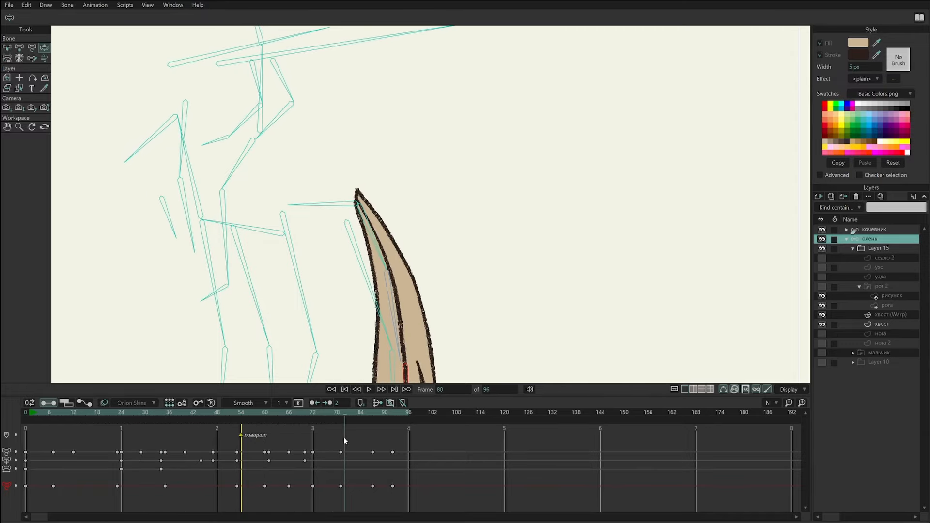
{"action": "left_click_drag", "start_coordinate": [309, 443], "coordinate": [313, 445]}
{"action": "left_click_drag", "start_coordinate": [480, 279], "coordinate": [558, 212]}
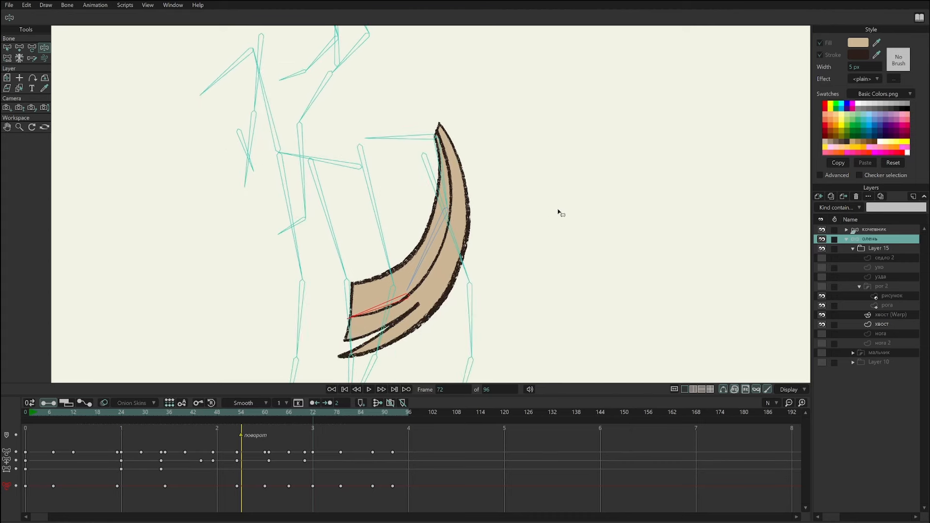
{"action": "left_click_drag", "start_coordinate": [420, 277], "coordinate": [444, 142]}
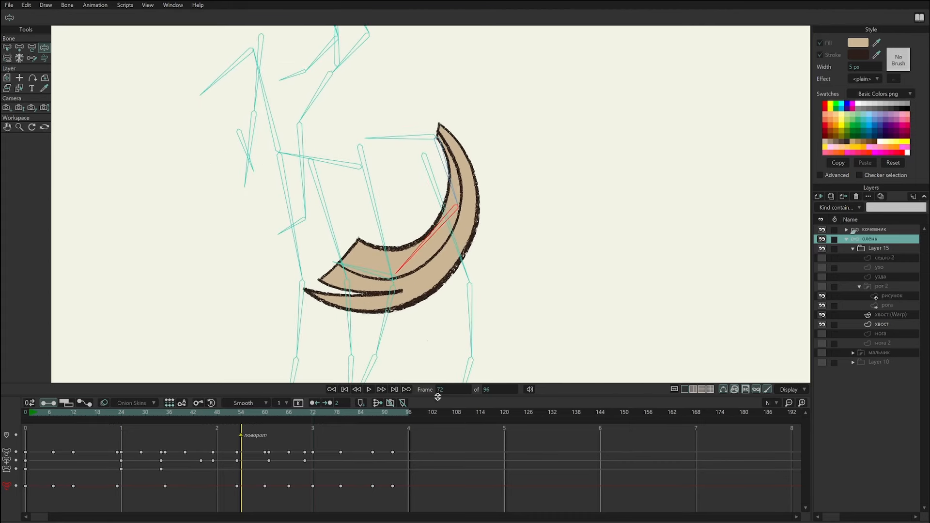
{"action": "left_click_drag", "start_coordinate": [375, 274], "coordinate": [373, 276]}
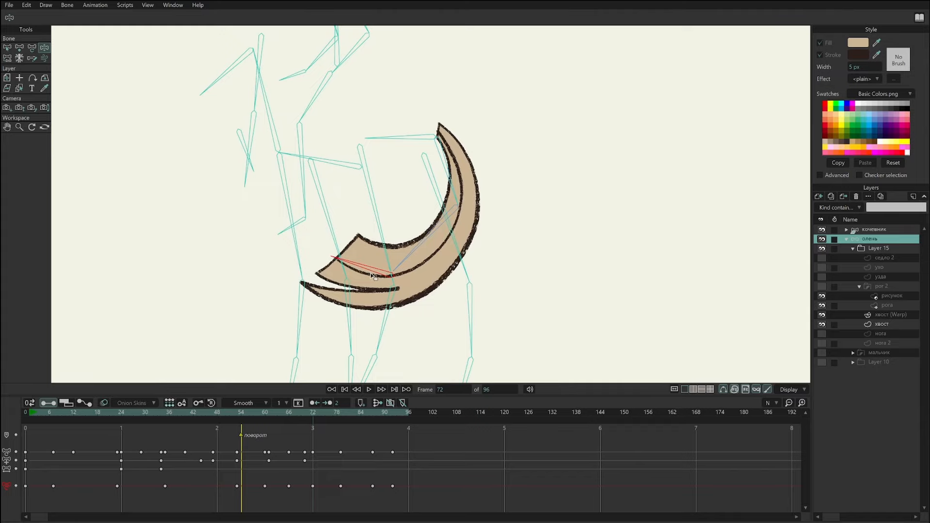
Reposition the хвост (Warp) curver's points at frame 72 and adjust their curvature to smooth the bent tail.
{"action": "left_click", "coordinate": [883, 316]}
{"action": "key", "text": "t"}
{"action": "left_click_drag", "start_coordinate": [462, 211], "coordinate": [452, 252]}
{"action": "key", "text": "c"}
{"action": "mouse_move", "coordinate": [476, 176]}
{"action": "left_mouse_down"}
{"action": "mouse_move", "coordinate": [550, 122]}
{"action": "mouse_move", "coordinate": [484, 155]}
{"action": "mouse_move", "coordinate": [447, 117]}
{"action": "mouse_move", "coordinate": [484, 168]}
{"action": "left_mouse_up"}
{"action": "left_click_drag", "start_coordinate": [403, 273], "coordinate": [378, 274]}
Adjust the curver's point widths at frame 72, setting the tail's end point to 156%, and scrub to frame 78.
{"action": "key", "text": "w"}
{"action": "left_click_drag", "start_coordinate": [469, 206], "coordinate": [415, 283]}
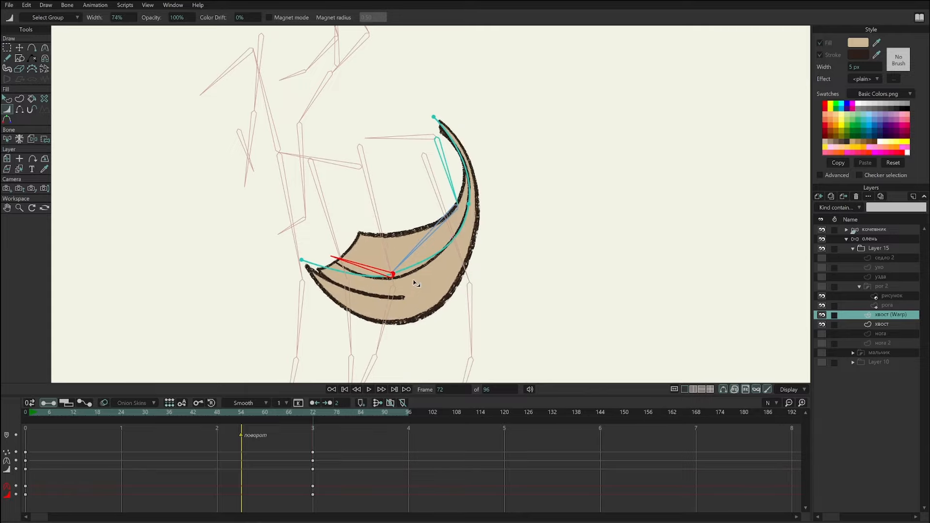
{"action": "left_click_drag", "start_coordinate": [469, 206], "coordinate": [390, 242]}
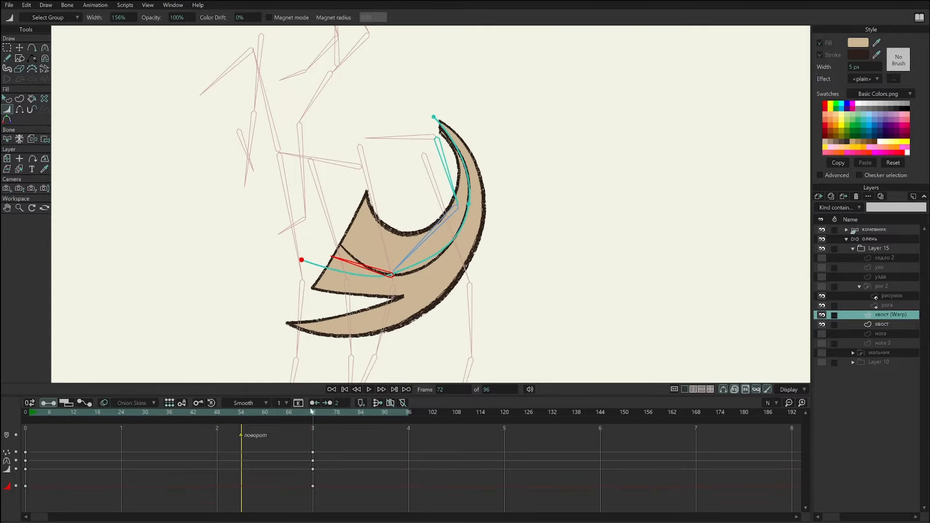
{"action": "left_click_drag", "start_coordinate": [311, 411], "coordinate": [292, 490]}
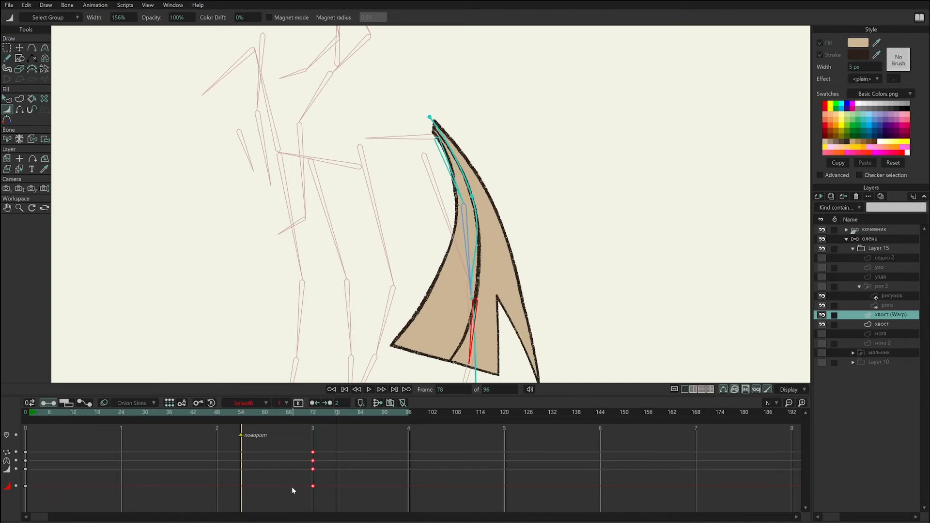
Revert the document to its saved version and play back the animation.
{"action": "left_click", "coordinate": [8, 6]}
{"action": "left_click", "coordinate": [42, 91]}
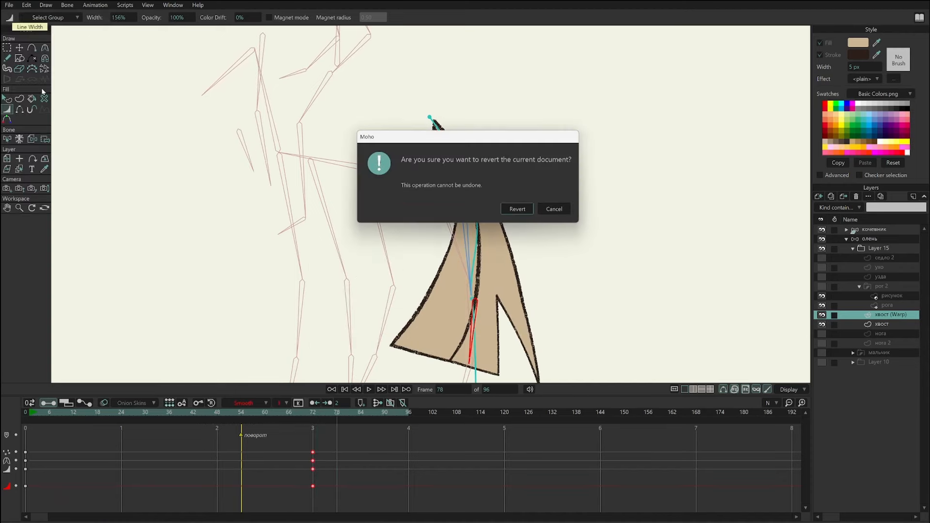
{"action": "left_click", "coordinate": [515, 208]}
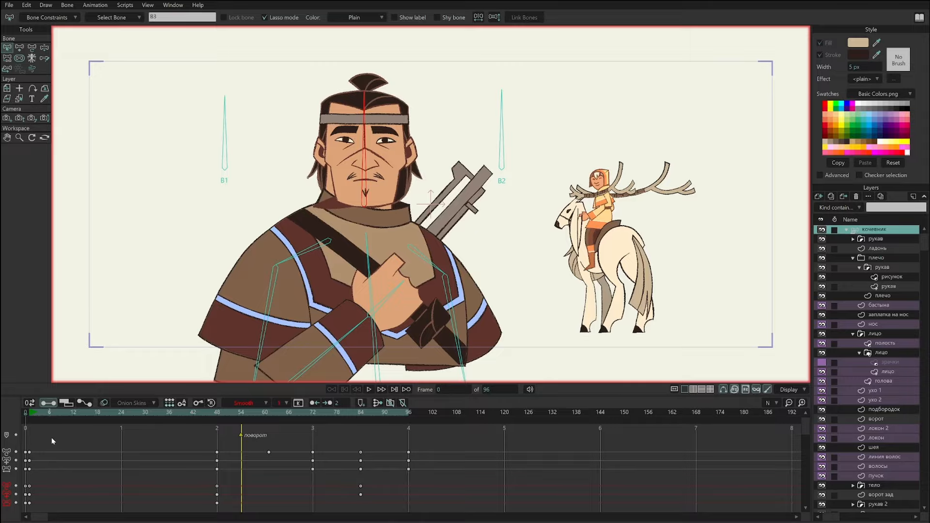
{"action": "key", "text": "space"}
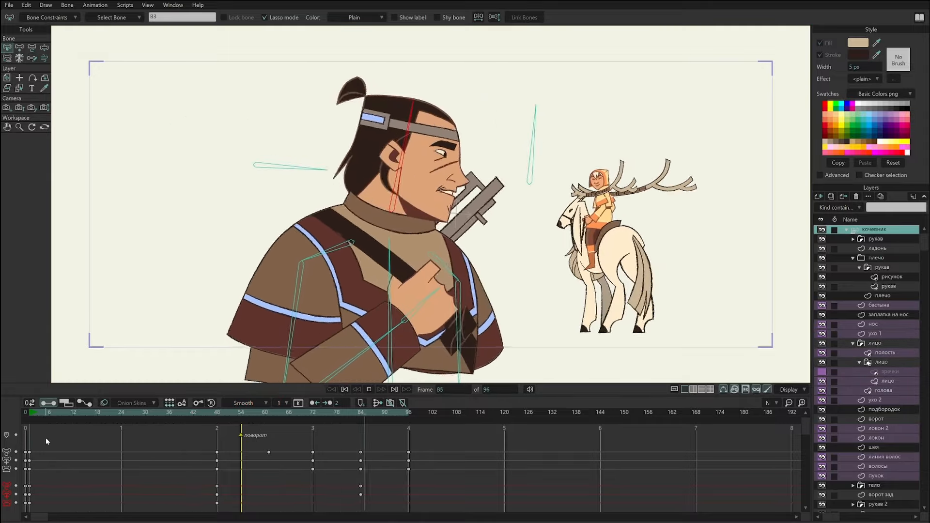
Select the олень bone layer at frame 31 and lower the rider's rein-holding hand with Manipulate Bones.
{"action": "left_click", "coordinate": [185, 426]}
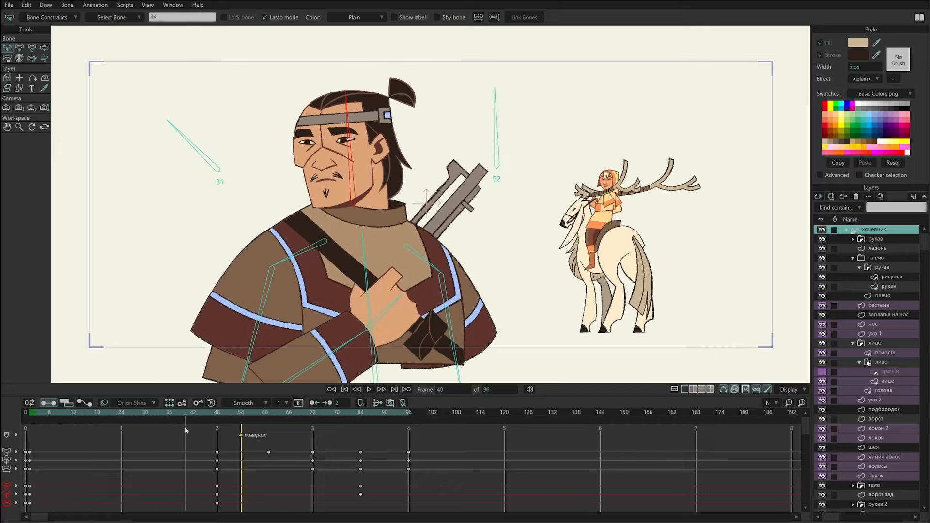
{"action": "mouse_move", "coordinate": [184, 426]}
{"action": "left_mouse_down"}
{"action": "mouse_move", "coordinate": [139, 430]}
{"action": "mouse_move", "coordinate": [149, 429]}
{"action": "left_mouse_up"}
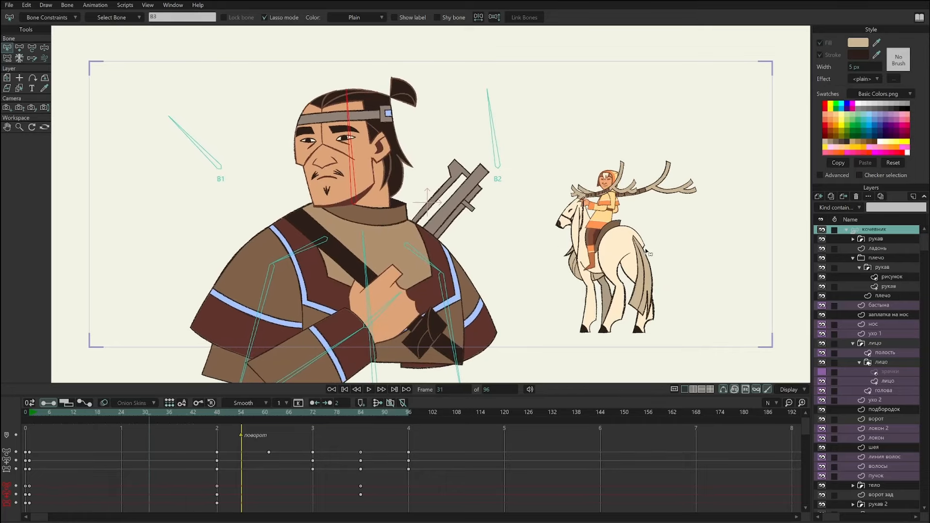
{"action": "left_click_drag", "start_coordinate": [646, 249], "coordinate": [662, 241]}
{"action": "left_click", "coordinate": [847, 230]}
{"action": "left_click", "coordinate": [872, 240]}
{"action": "left_click_drag", "start_coordinate": [476, 222], "coordinate": [349, 222]}
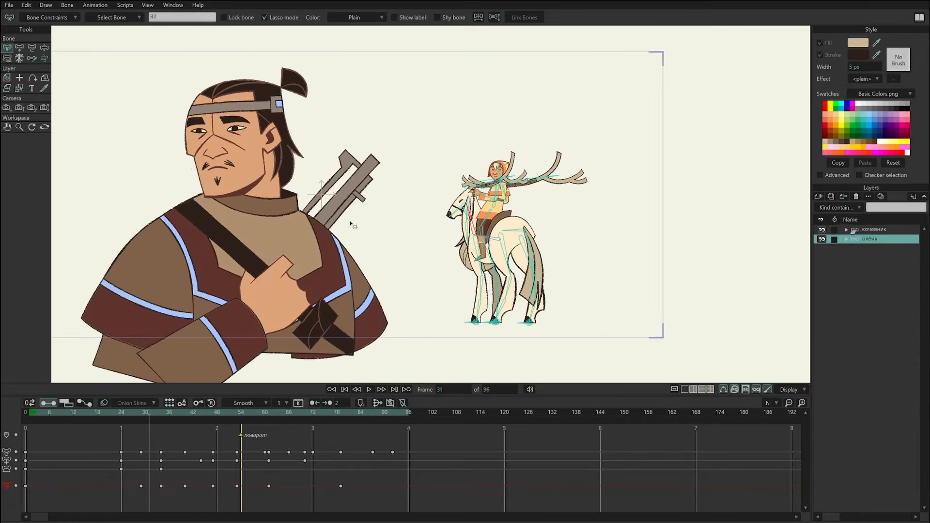
{"action": "scroll", "coordinate": [796, 173], "scroll_direction": "up", "scroll_amount": 8}
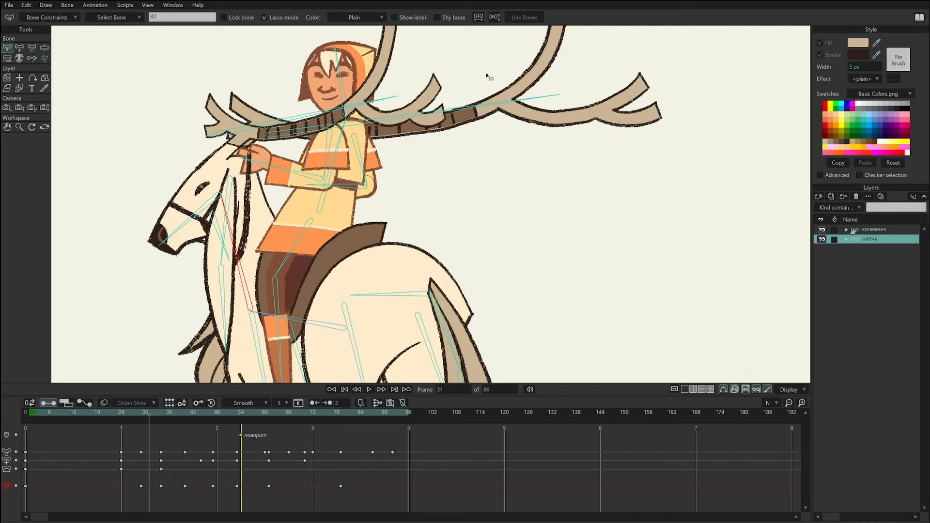
{"action": "key", "text": "z"}
{"action": "left_click_drag", "start_coordinate": [298, 169], "coordinate": [319, 199]}
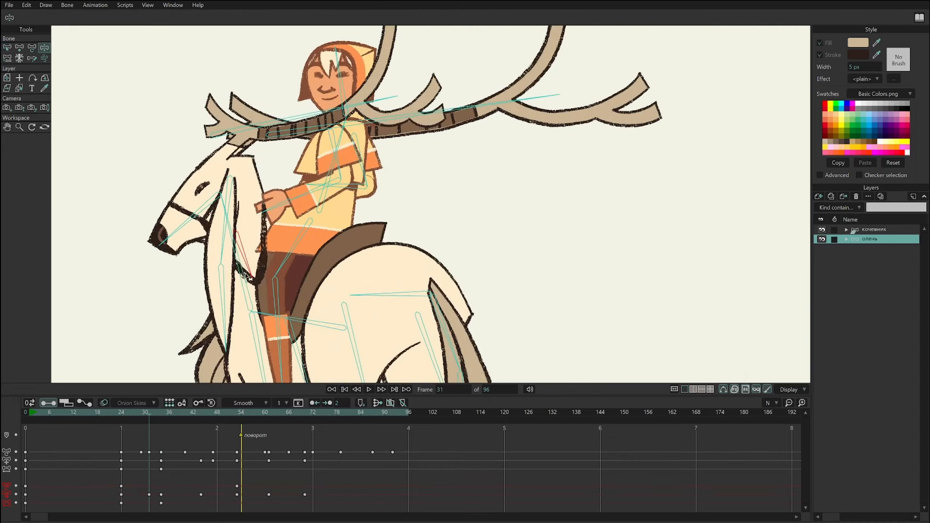
Pull the reins' loop forward with its bone, tilt the deer's head down and reposition the rider's hand.
{"action": "left_click_drag", "start_coordinate": [161, 301], "coordinate": [124, 321]}
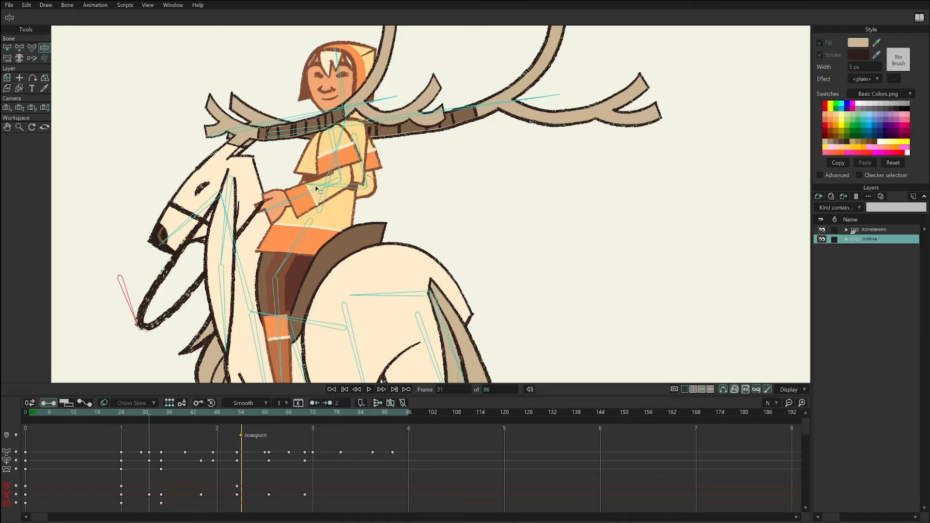
{"action": "left_click_drag", "start_coordinate": [263, 211], "coordinate": [295, 216]}
{"action": "left_click_drag", "start_coordinate": [234, 240], "coordinate": [216, 246]}
{"action": "mouse_move", "coordinate": [130, 291]}
{"action": "left_mouse_down"}
{"action": "mouse_move", "coordinate": [140, 301]}
{"action": "mouse_move", "coordinate": [309, 245]}
{"action": "mouse_move", "coordinate": [236, 322]}
{"action": "mouse_move", "coordinate": [235, 69]}
{"action": "mouse_move", "coordinate": [252, 145]}
{"action": "mouse_move", "coordinate": [120, 294]}
{"action": "mouse_move", "coordinate": [169, 305]}
{"action": "mouse_move", "coordinate": [125, 286]}
{"action": "mouse_move", "coordinate": [126, 296]}
{"action": "left_mouse_up"}
{"action": "left_click_drag", "start_coordinate": [351, 178], "coordinate": [237, 226]}
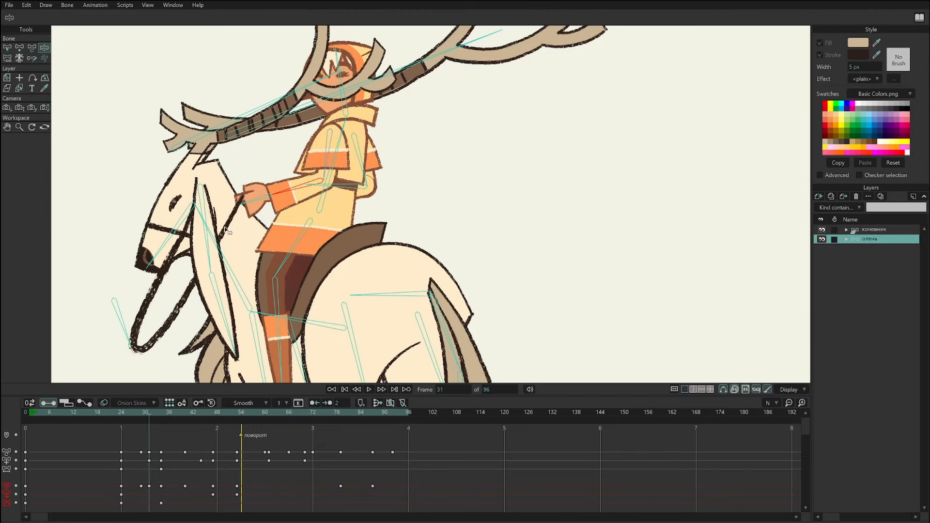
Select the узда vector layer and examine how the reins follow the muzzle, the loop bone and the rider's hand.
{"action": "right_click", "coordinate": [226, 228], "text": "alt"}
{"action": "left_click_drag", "start_coordinate": [363, 217], "coordinate": [404, 179]}
{"action": "scroll", "coordinate": [405, 179], "scroll_direction": "up", "scroll_amount": 1}
{"action": "scroll", "coordinate": [332, 186], "scroll_direction": "up", "scroll_amount": 1}
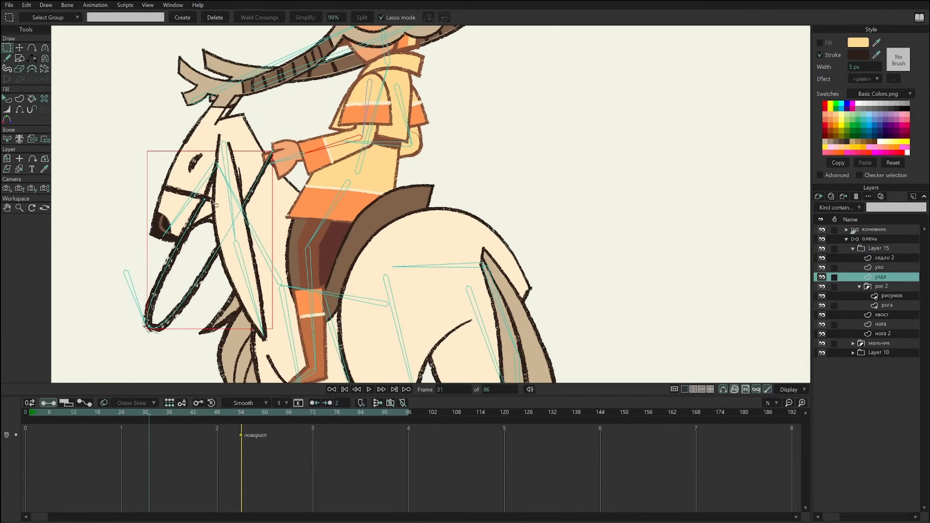
{"action": "mouse_move", "coordinate": [212, 193]}
{"action": "left_mouse_down"}
{"action": "mouse_move", "coordinate": [201, 208]}
{"action": "mouse_move", "coordinate": [221, 205]}
{"action": "mouse_move", "coordinate": [217, 189]}
{"action": "left_mouse_up"}
{"action": "mouse_move", "coordinate": [230, 146]}
{"action": "left_mouse_down"}
{"action": "mouse_move", "coordinate": [167, 221]}
{"action": "mouse_move", "coordinate": [220, 172]}
{"action": "mouse_move", "coordinate": [216, 199]}
{"action": "left_mouse_up"}
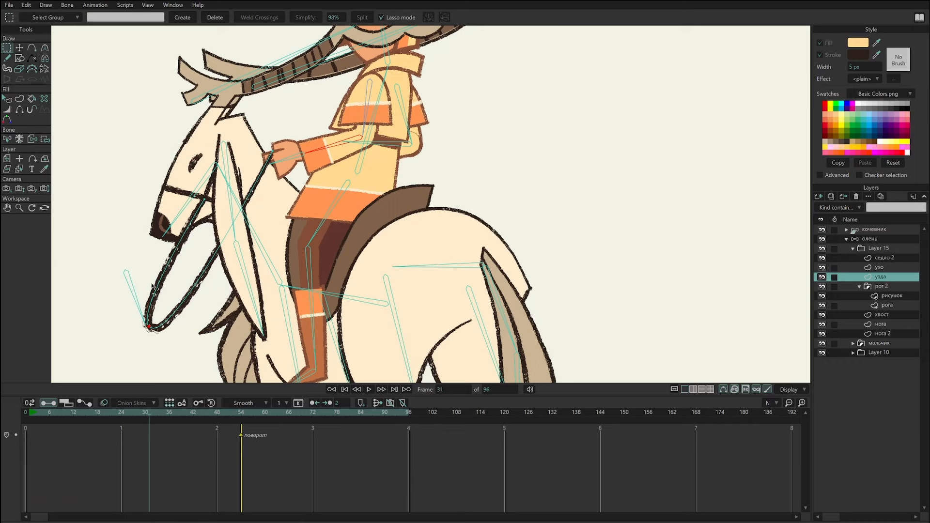
{"action": "left_click_drag", "start_coordinate": [153, 286], "coordinate": [158, 297]}
{"action": "left_click_drag", "start_coordinate": [263, 153], "coordinate": [265, 154]}
Move the rider's arm and torso bones back on the олень rig to test how the reins stretch.
{"action": "left_click", "coordinate": [867, 230]}
{"action": "left_click", "coordinate": [877, 239]}
{"action": "left_click_drag", "start_coordinate": [316, 160], "coordinate": [355, 173]}
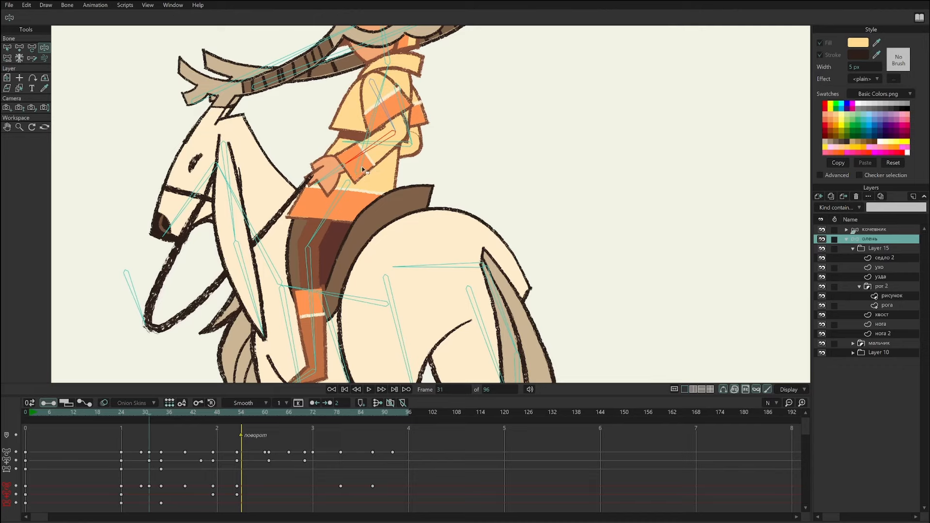
{"action": "mouse_move", "coordinate": [372, 125]}
{"action": "left_mouse_down"}
{"action": "mouse_move", "coordinate": [410, 142]}
{"action": "mouse_move", "coordinate": [382, 117]}
{"action": "left_mouse_up"}
{"action": "mouse_move", "coordinate": [318, 229]}
{"action": "left_mouse_down"}
{"action": "mouse_move", "coordinate": [346, 237]}
{"action": "mouse_move", "coordinate": [313, 227]}
{"action": "mouse_move", "coordinate": [334, 237]}
{"action": "left_mouse_up"}
{"action": "key", "text": "t"}
{"action": "left_click", "coordinate": [359, 169]}
{"action": "left_click_drag", "start_coordinate": [361, 173], "coordinate": [373, 152]}
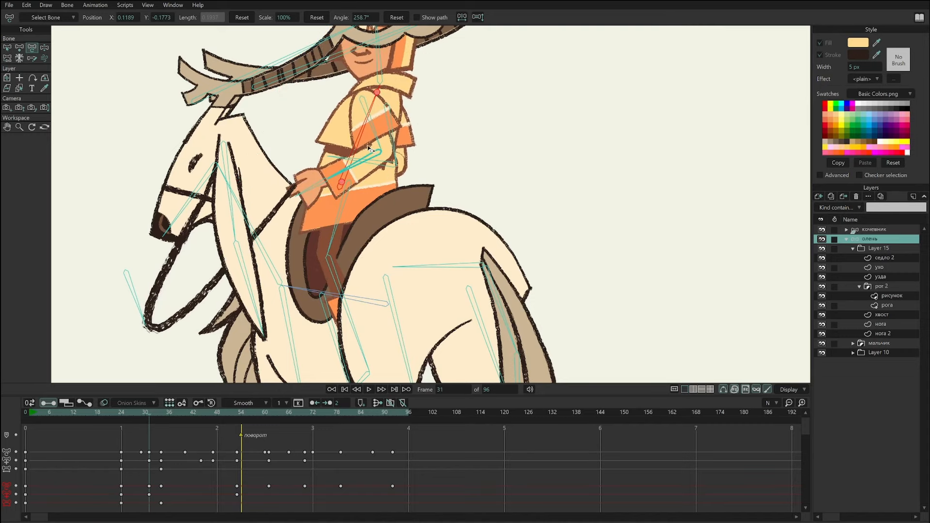
Revert the document to its saved version and return the timeline to frame 0.
{"action": "left_click", "coordinate": [9, 4]}
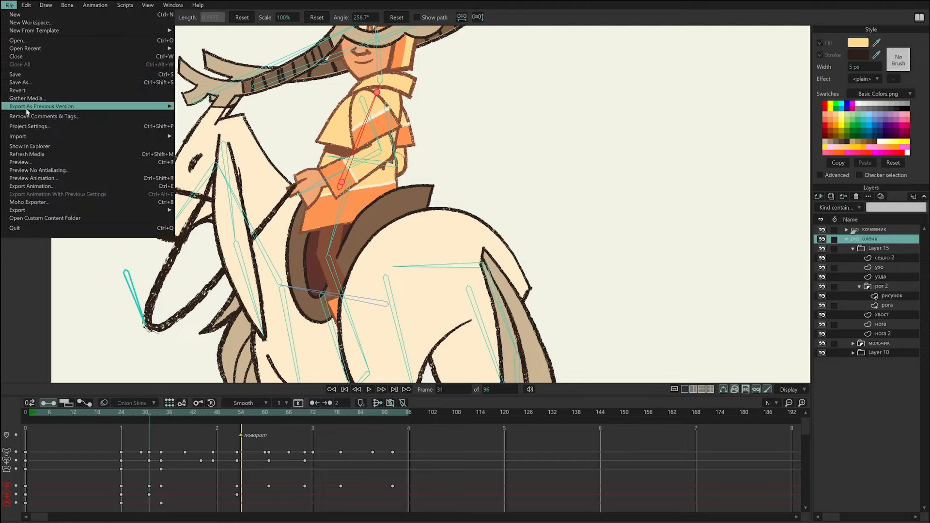
{"action": "left_click", "coordinate": [47, 91]}
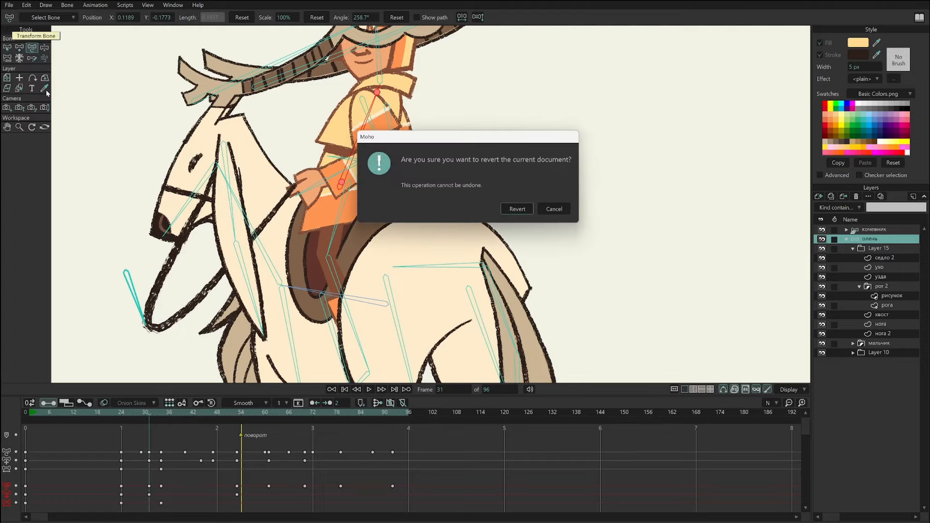
{"action": "left_click", "coordinate": [516, 209]}
{"action": "left_click_drag", "start_coordinate": [42, 415], "coordinate": [6, 454]}
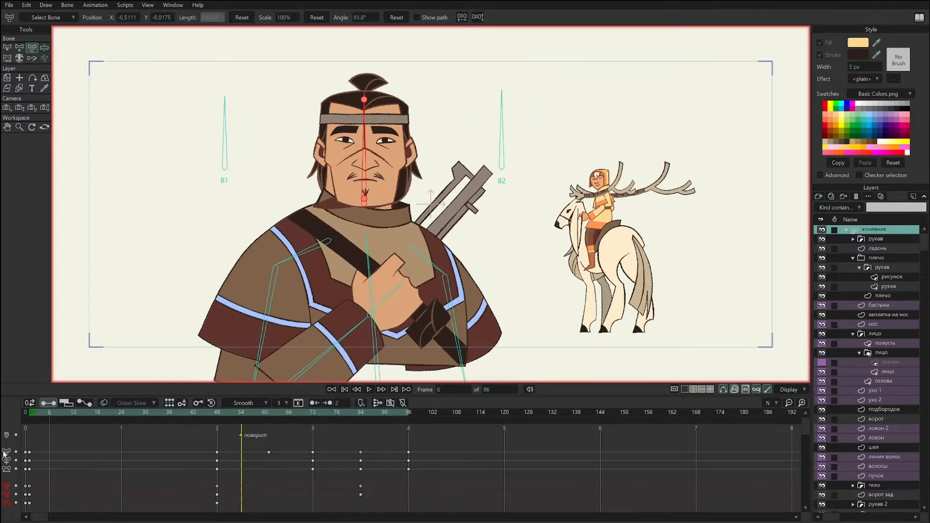
Select the nomad's лицо face layer at frame 37 and turn on the advanced style settings.
{"action": "scroll", "coordinate": [492, 196], "scroll_direction": "up", "scroll_amount": 3}
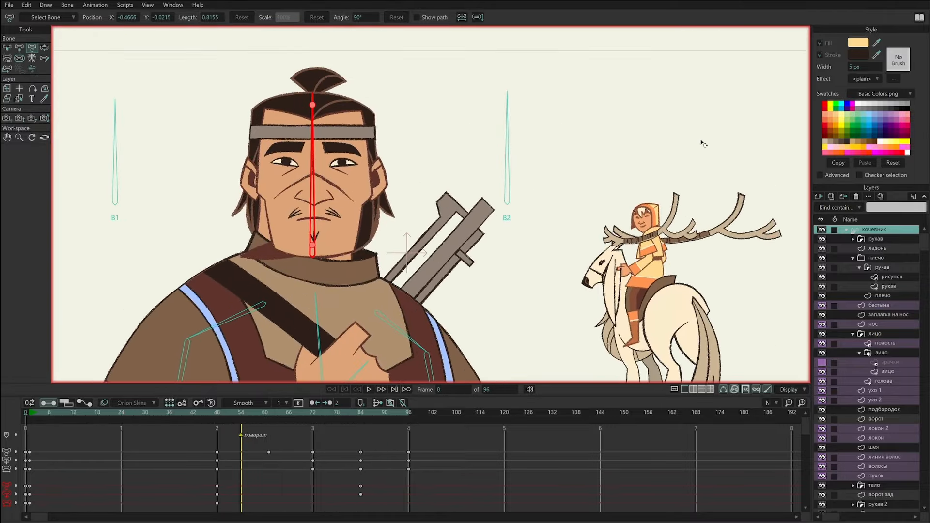
{"action": "scroll", "coordinate": [426, 176], "scroll_direction": "up", "scroll_amount": 5}
{"action": "scroll", "coordinate": [541, 241], "scroll_direction": "down", "scroll_amount": 3}
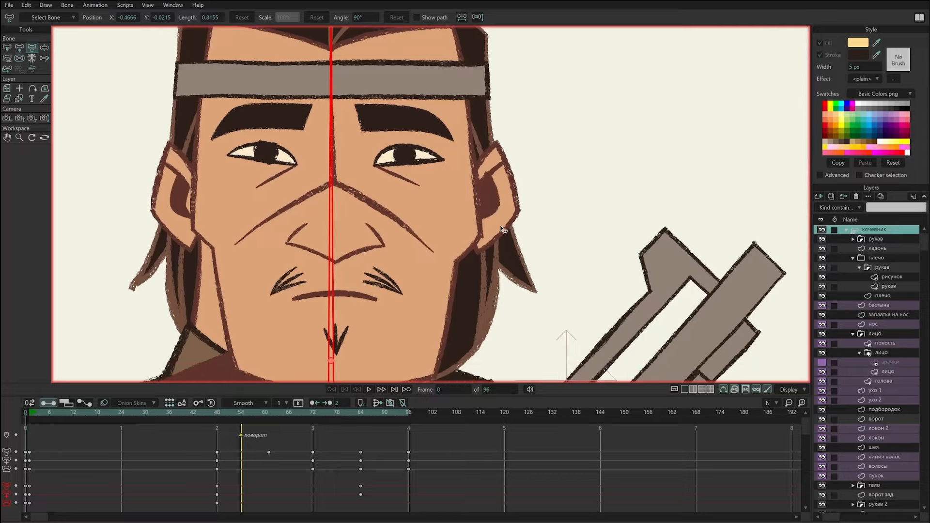
{"action": "left_click_drag", "start_coordinate": [29, 415], "coordinate": [173, 416]}
{"action": "left_click", "coordinate": [288, 234], "text": "ctrl+alt"}
{"action": "key", "text": "g"}
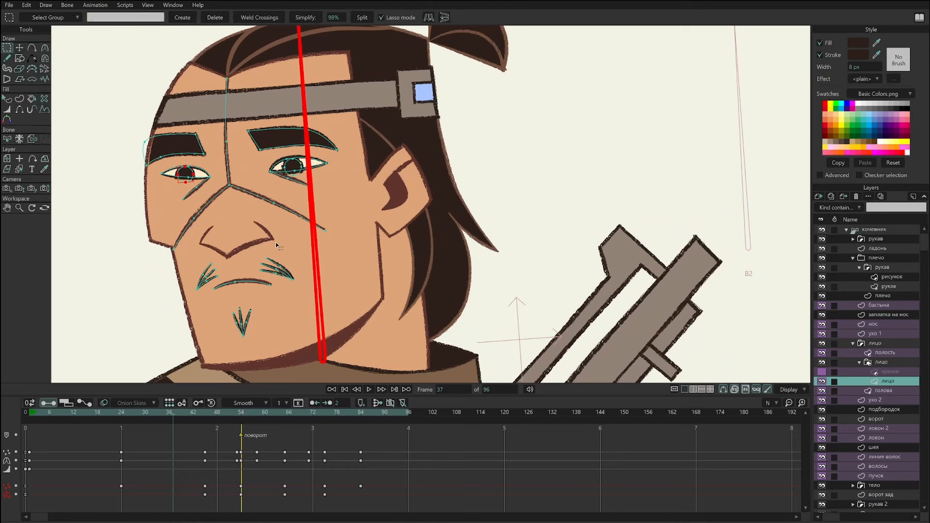
{"action": "left_click", "coordinate": [834, 177]}
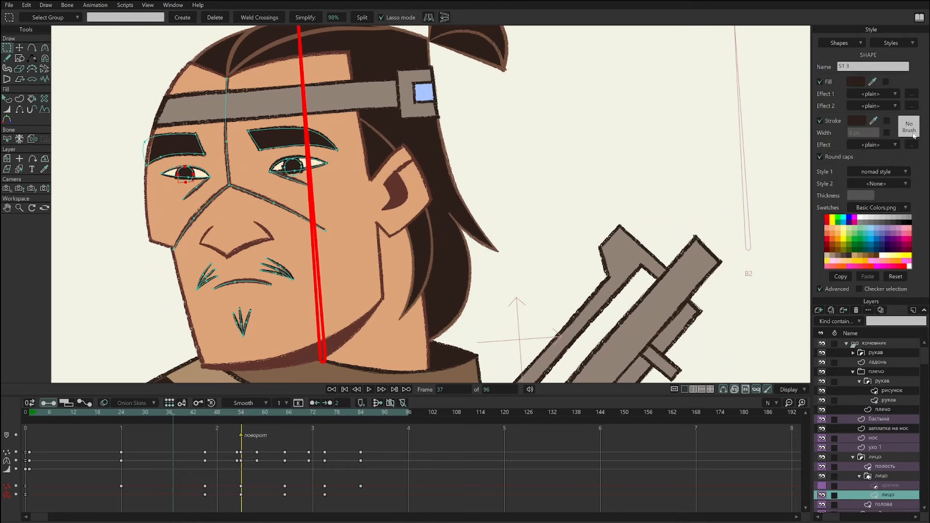
Select the line running across the nomad's nose bridge at frame 33 and open its Style 1 choices.
{"action": "left_click_drag", "start_coordinate": [35, 415], "coordinate": [137, 413]}
{"action": "key", "text": "q"}
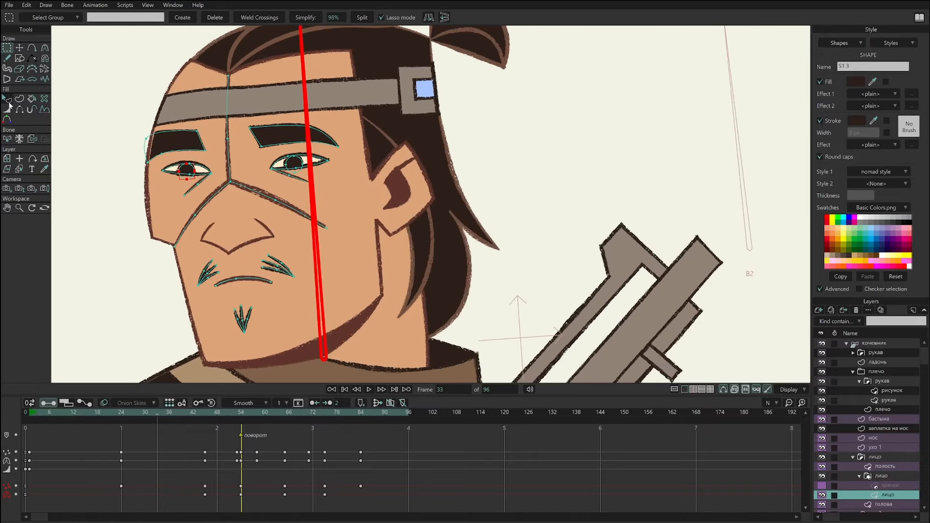
{"action": "left_click", "coordinate": [280, 178]}
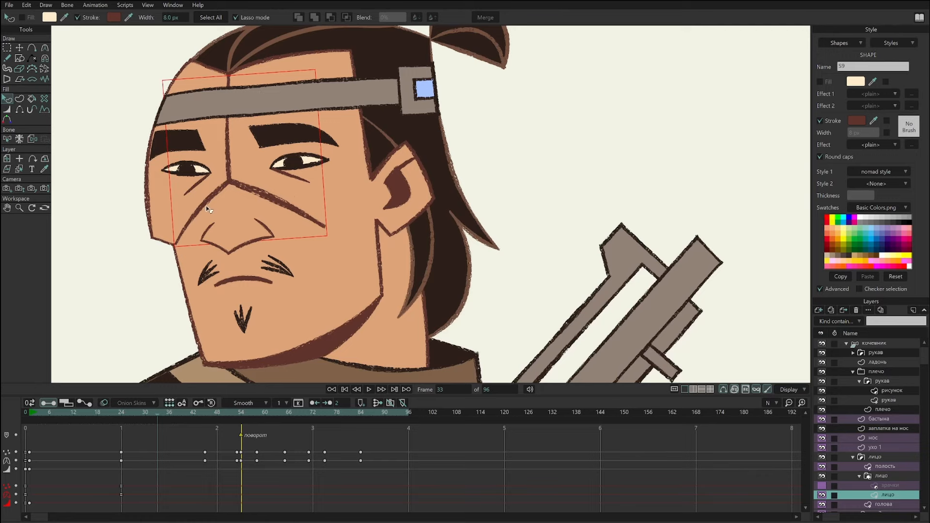
{"action": "scroll", "coordinate": [328, 178], "scroll_direction": "up", "scroll_amount": 1}
{"action": "left_click_drag", "start_coordinate": [264, 220], "coordinate": [305, 246]}
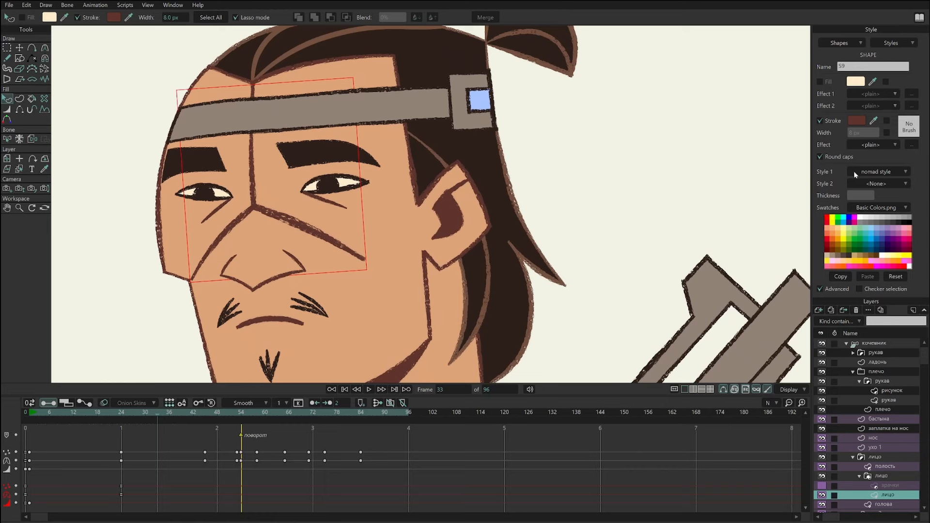
{"action": "left_click", "coordinate": [872, 172]}
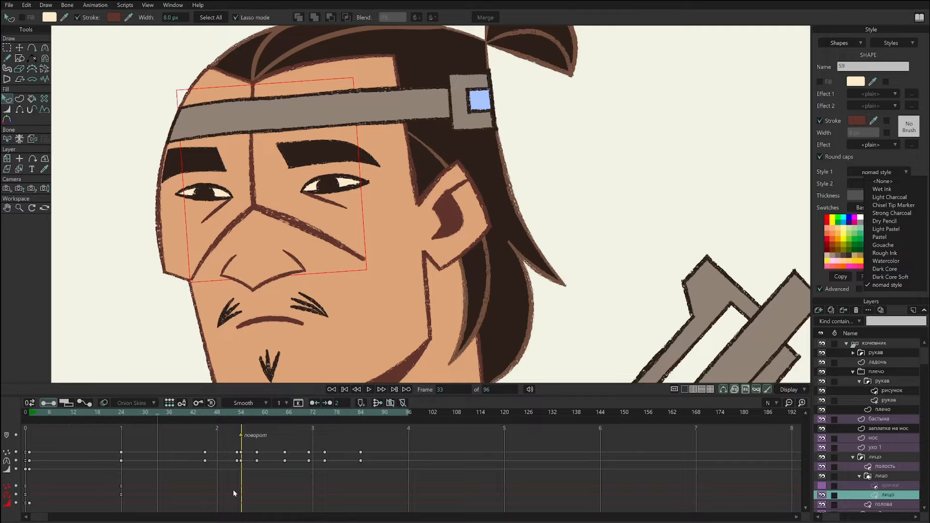
Scrub through the head turn, return to frame 0, and open the shared nomad style for editing.
{"action": "left_click", "coordinate": [225, 471]}
{"action": "left_click_drag", "start_coordinate": [105, 414], "coordinate": [237, 445]}
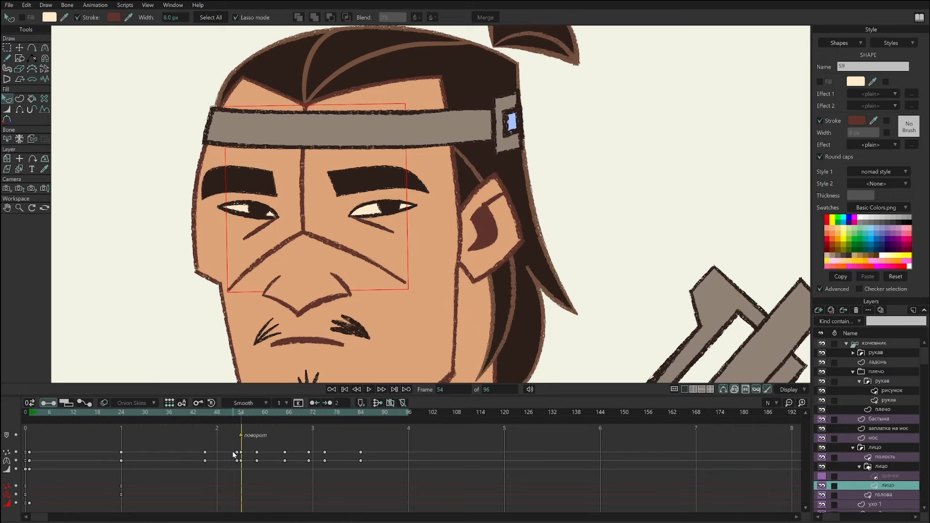
{"action": "left_click_drag", "start_coordinate": [37, 413], "coordinate": [19, 421]}
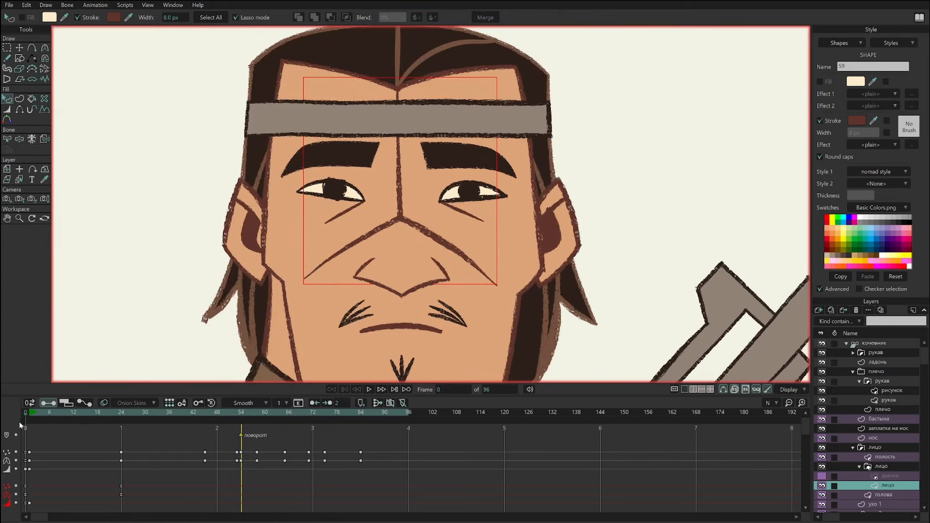
{"action": "left_click", "coordinate": [896, 44]}
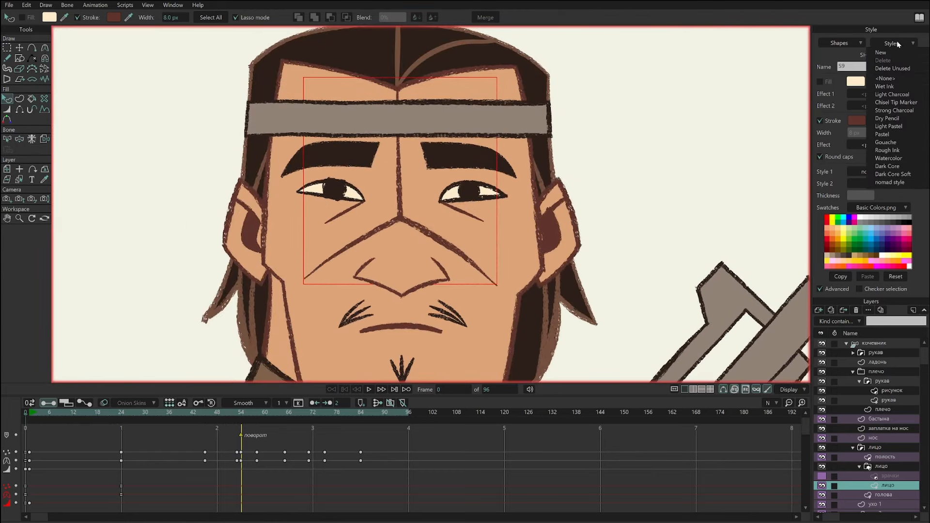
{"action": "left_click", "coordinate": [898, 182]}
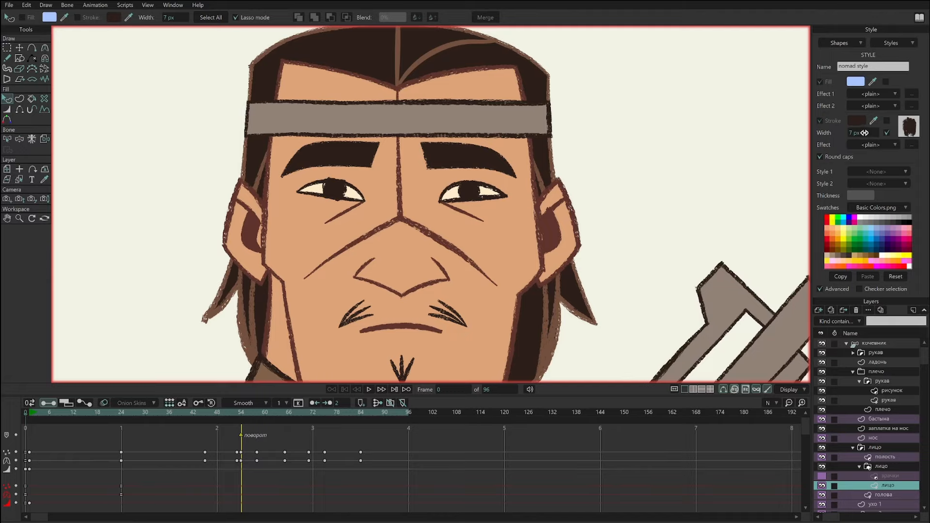
Test the nomad style's stroke width at 22 px in playback, and set the width to 9 px at frame 0.
{"action": "left_click_drag", "start_coordinate": [861, 133], "coordinate": [898, 134]}
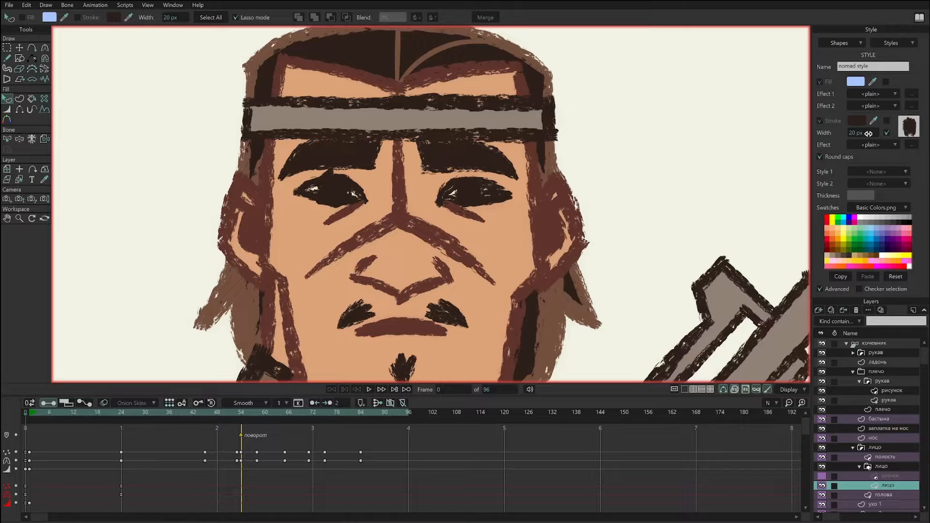
{"action": "scroll", "coordinate": [506, 265], "scroll_direction": "down", "scroll_amount": 3}
{"action": "key", "text": "space"}
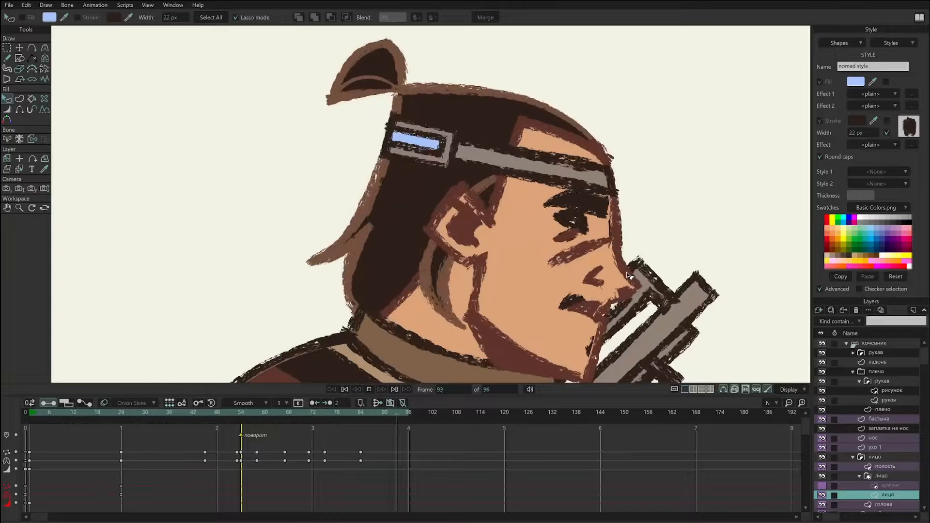
{"action": "mouse_move", "coordinate": [37, 415]}
{"action": "left_mouse_down"}
{"action": "mouse_move", "coordinate": [193, 426]}
{"action": "mouse_move", "coordinate": [121, 424]}
{"action": "left_mouse_up"}
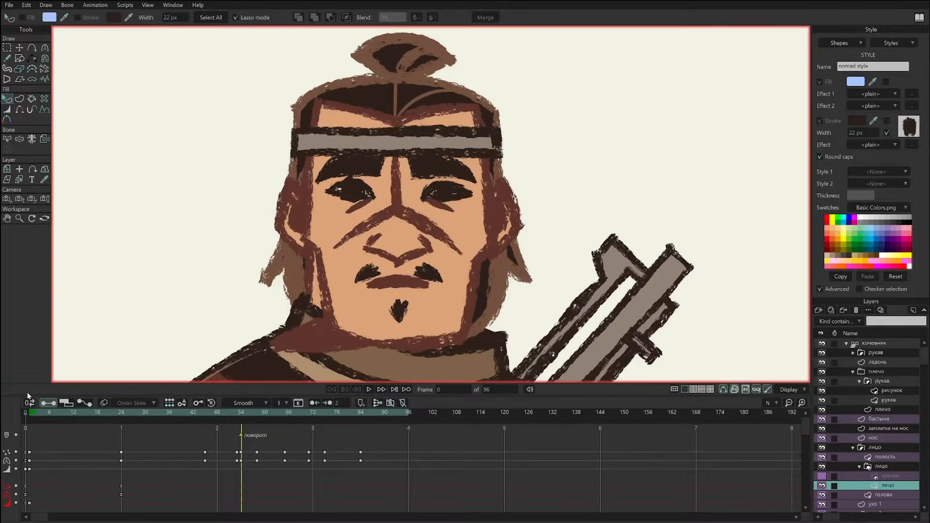
{"action": "mouse_move", "coordinate": [775, 140]}
{"action": "left_mouse_down"}
{"action": "mouse_move", "coordinate": [860, 143]}
{"action": "mouse_move", "coordinate": [789, 151]}
{"action": "mouse_move", "coordinate": [850, 140]}
{"action": "mouse_move", "coordinate": [832, 141]}
{"action": "left_mouse_up"}
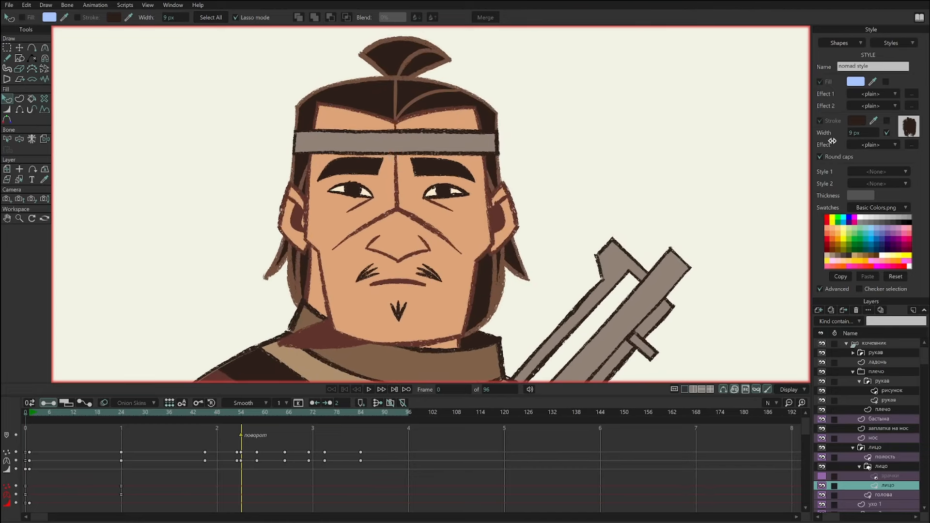
Try overriding the nomad style's stroke color with a bright turquoise, and discard the override.
{"action": "left_click", "coordinate": [889, 121]}
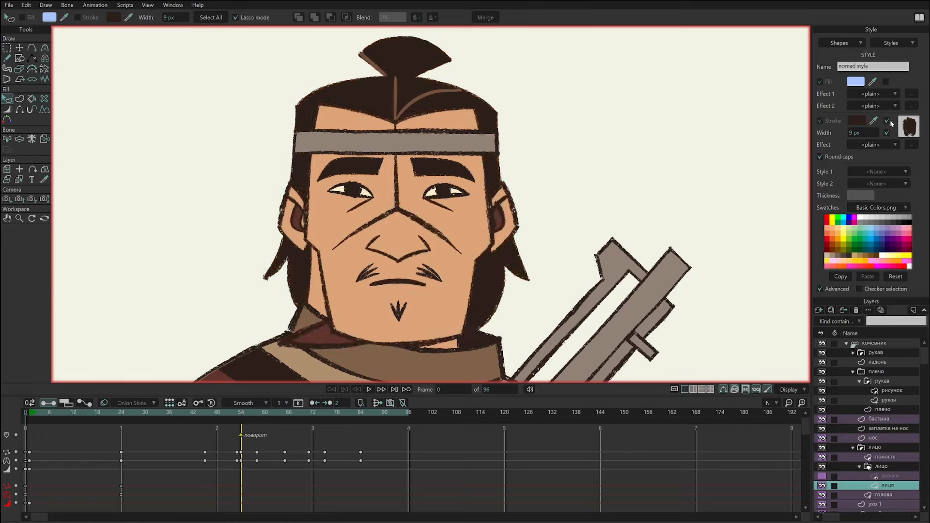
{"action": "left_click", "coordinate": [857, 121]}
{"action": "left_click_drag", "start_coordinate": [638, 257], "coordinate": [685, 204]}
{"action": "left_click", "coordinate": [694, 277]}
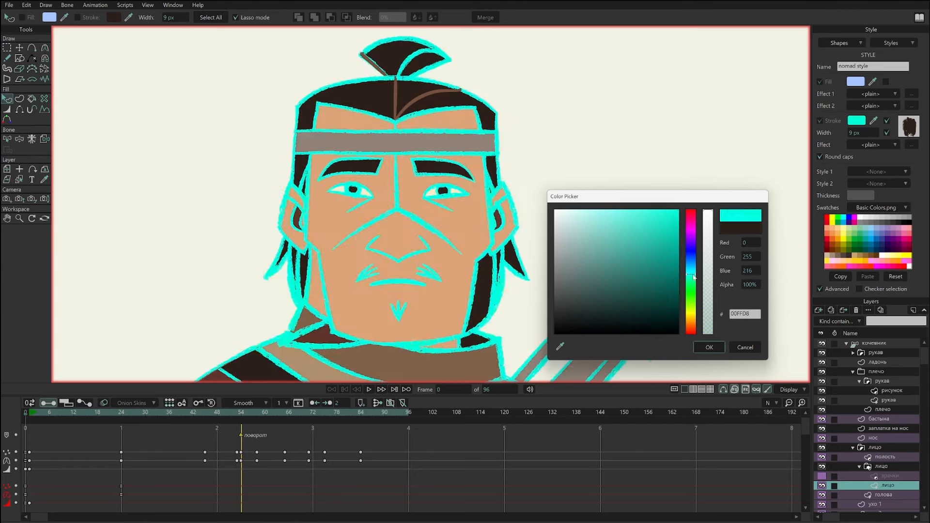
{"action": "mouse_move", "coordinate": [672, 290]}
{"action": "left_mouse_down"}
{"action": "mouse_move", "coordinate": [667, 306]}
{"action": "mouse_move", "coordinate": [676, 213]}
{"action": "mouse_move", "coordinate": [656, 206]}
{"action": "mouse_move", "coordinate": [659, 220]}
{"action": "mouse_move", "coordinate": [630, 212]}
{"action": "mouse_move", "coordinate": [678, 211]}
{"action": "left_mouse_up"}
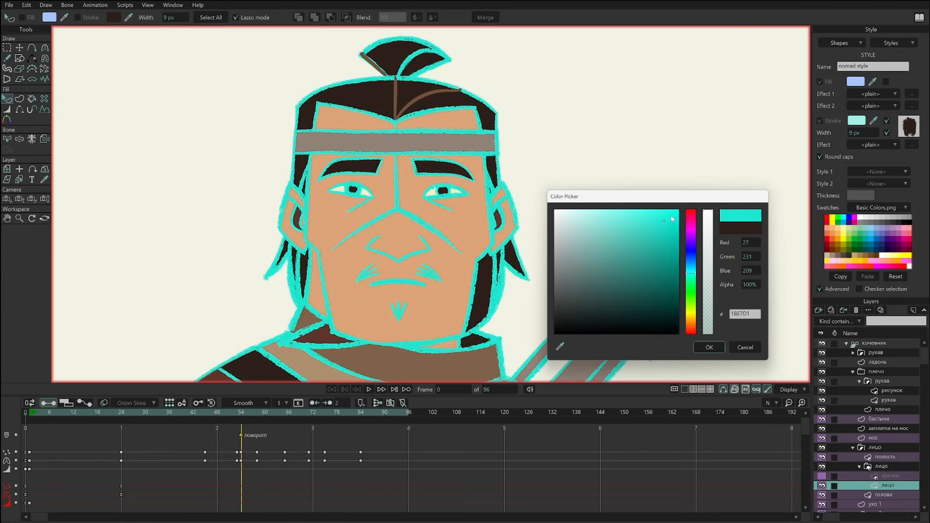
{"action": "left_click", "coordinate": [739, 347]}
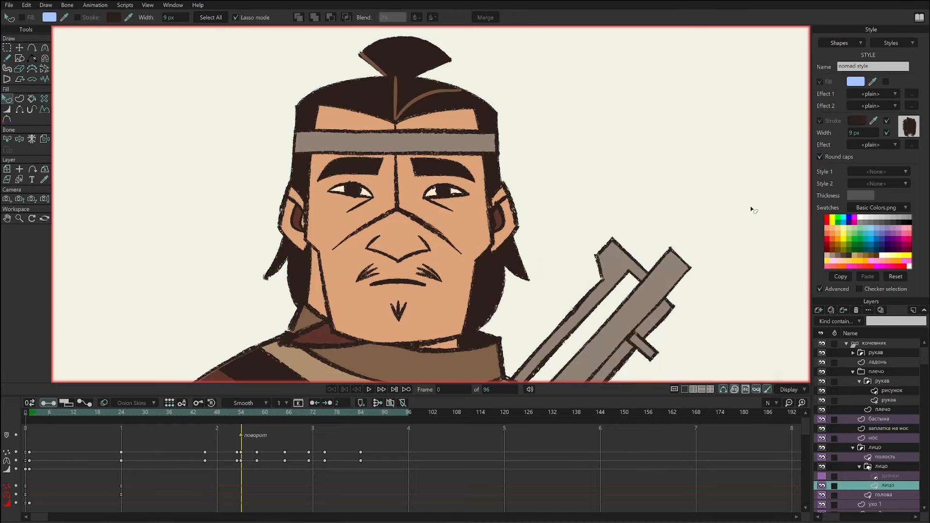
{"action": "left_click", "coordinate": [887, 121]}
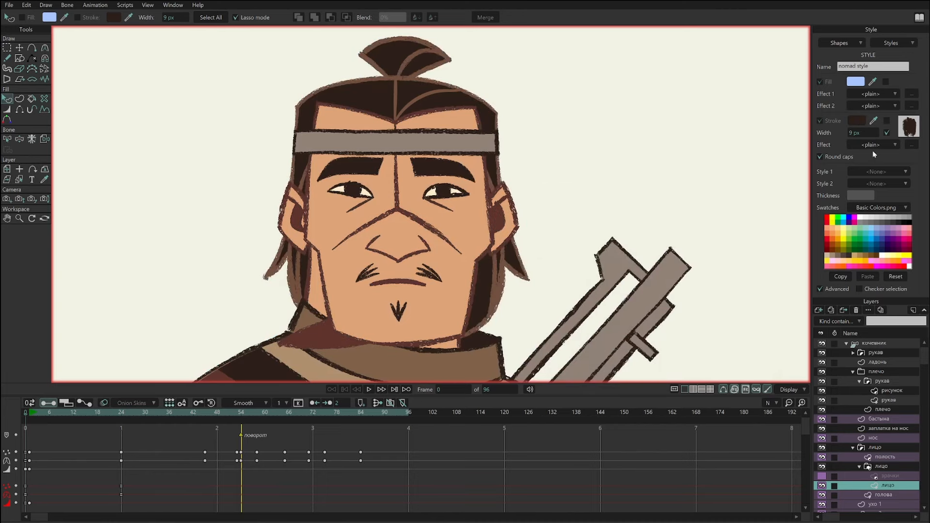
Open the nomad style's brush settings and try stamps such as ACRYLIC-01 and Brush501 on the outlines.
{"action": "left_click_drag", "start_coordinate": [566, 211], "coordinate": [523, 209]}
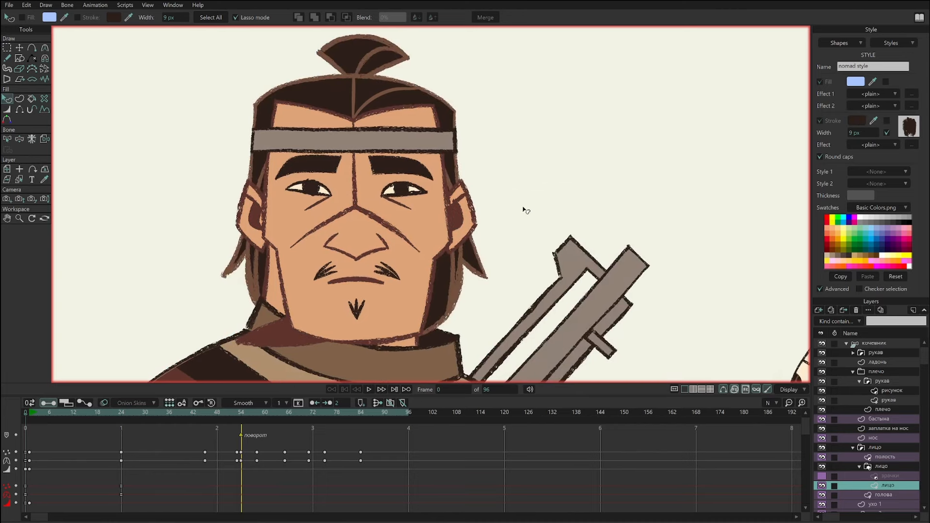
{"action": "left_click", "coordinate": [909, 126]}
{"action": "left_click_drag", "start_coordinate": [530, 47], "coordinate": [710, 61]}
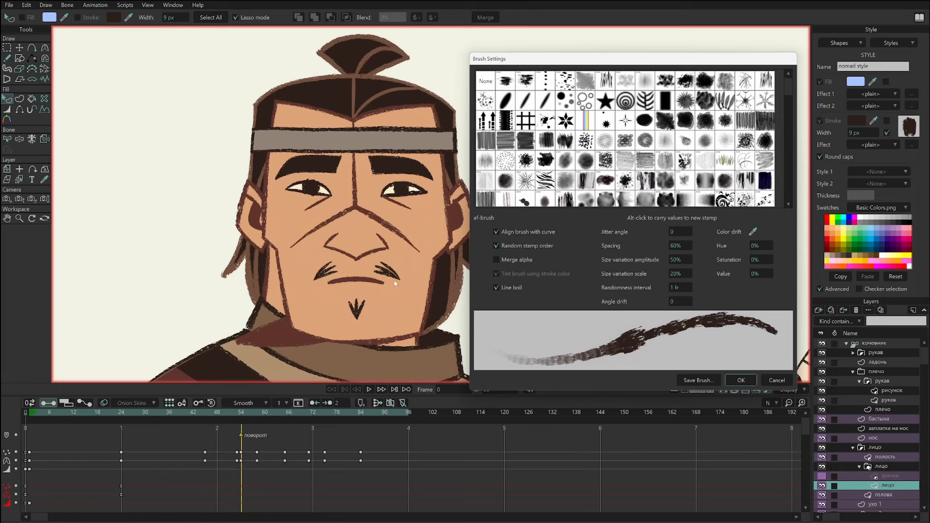
{"action": "left_click", "coordinate": [510, 86]}
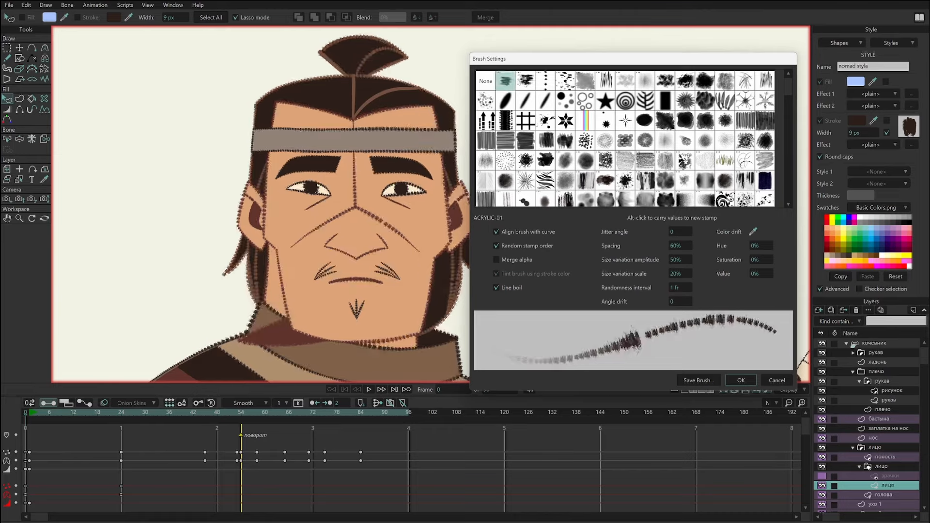
{"action": "left_click", "coordinate": [528, 81]}
{"action": "left_click", "coordinate": [605, 181]}
{"action": "left_click", "coordinate": [585, 140]}
{"action": "left_click", "coordinate": [665, 81]}
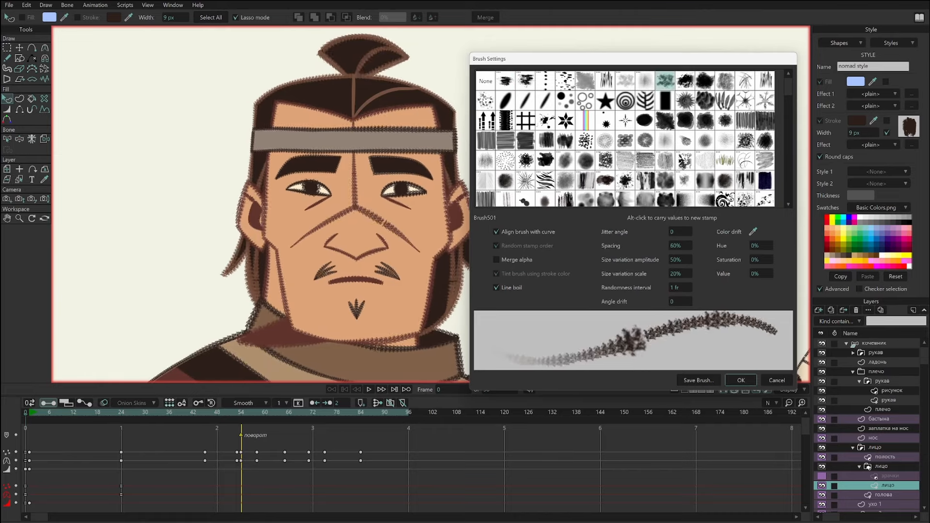
Compare further brush stamps on the outlines, including CK Ink Broad, and choose CK Ink Clouds.
{"action": "left_click", "coordinate": [685, 160]}
{"action": "left_click", "coordinate": [625, 181]}
{"action": "left_click", "coordinate": [645, 180]}
{"action": "left_click", "coordinate": [605, 180]}
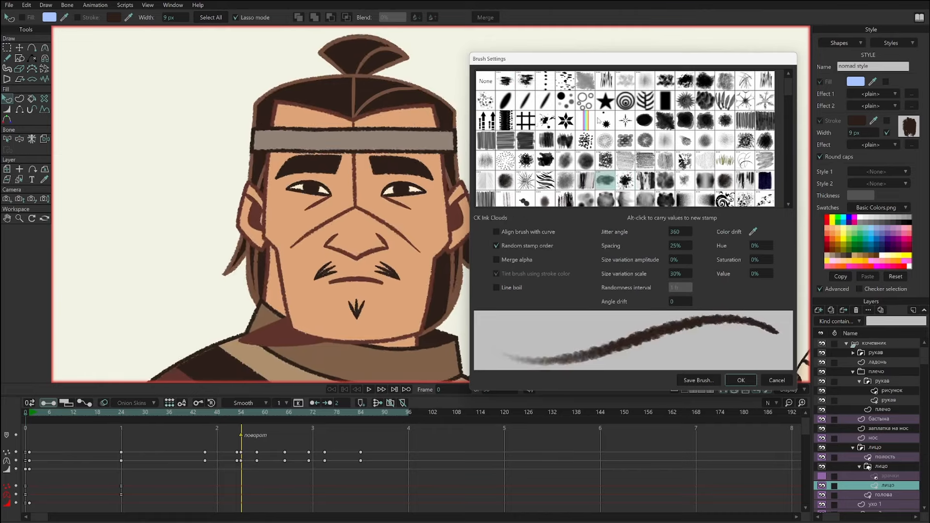
{"action": "left_click", "coordinate": [606, 104]}
{"action": "left_click", "coordinate": [604, 178]}
{"action": "left_click", "coordinate": [585, 176]}
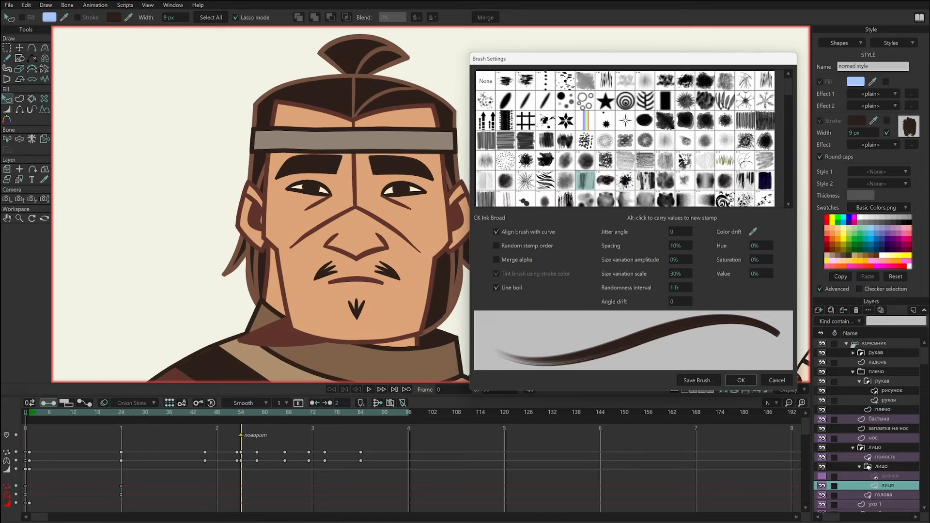
{"action": "left_click", "coordinate": [606, 183]}
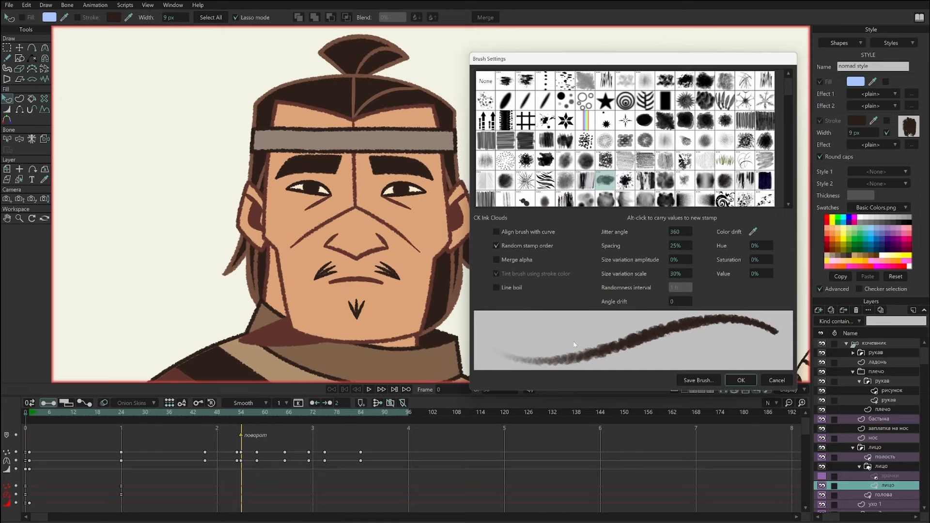
Set CK Ink Clouds to jitter angle 30, spacing 58%, size variation amplitude 66% and scale 6%, aligned with the curve.
{"action": "mouse_move", "coordinate": [679, 260]}
{"action": "left_mouse_down"}
{"action": "mouse_move", "coordinate": [701, 258]}
{"action": "mouse_move", "coordinate": [580, 288]}
{"action": "left_mouse_up"}
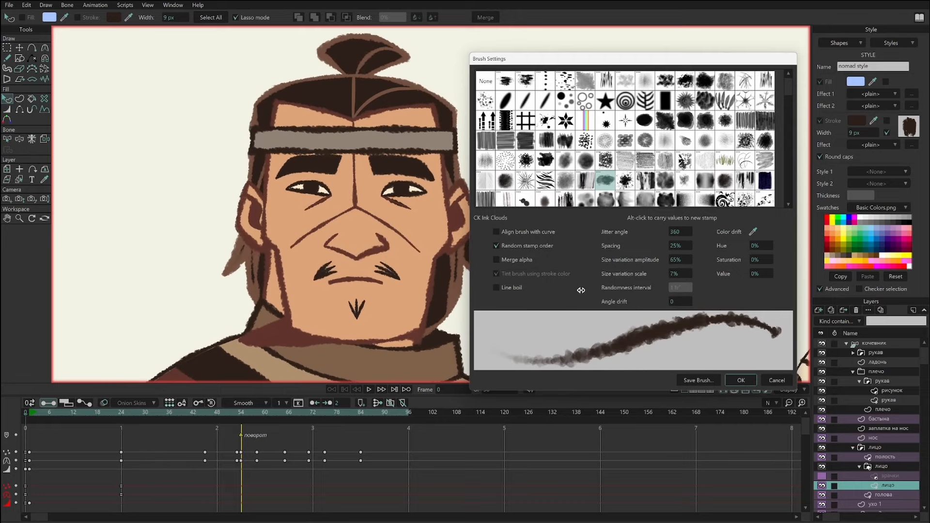
{"action": "left_click_drag", "start_coordinate": [692, 249], "coordinate": [738, 247]}
{"action": "mouse_move", "coordinate": [708, 242]}
{"action": "left_mouse_down"}
{"action": "mouse_move", "coordinate": [690, 233]}
{"action": "mouse_move", "coordinate": [333, 295]}
{"action": "mouse_move", "coordinate": [451, 295]}
{"action": "mouse_move", "coordinate": [301, 307]}
{"action": "left_mouse_up"}
{"action": "left_click_drag", "start_coordinate": [677, 232], "coordinate": [705, 234]}
{"action": "left_click", "coordinate": [517, 236]}
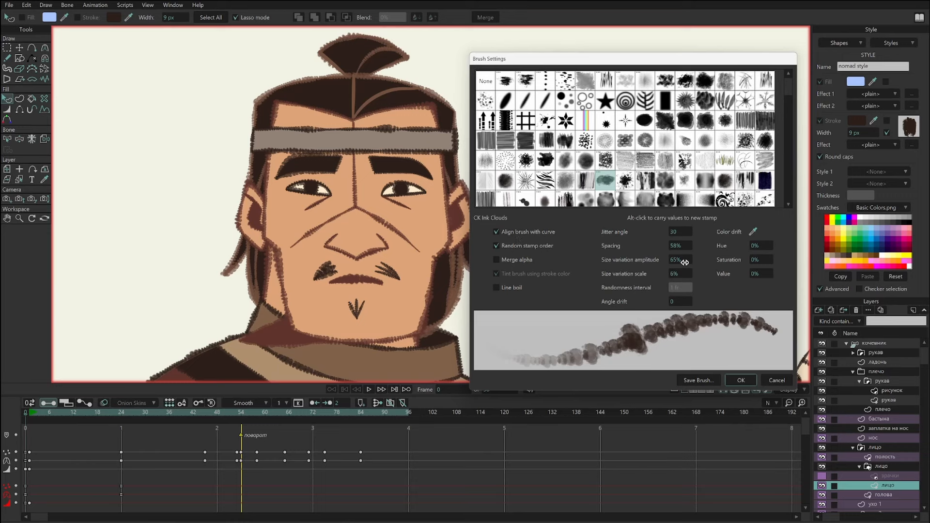
{"action": "left_click_drag", "start_coordinate": [687, 260], "coordinate": [510, 311]}
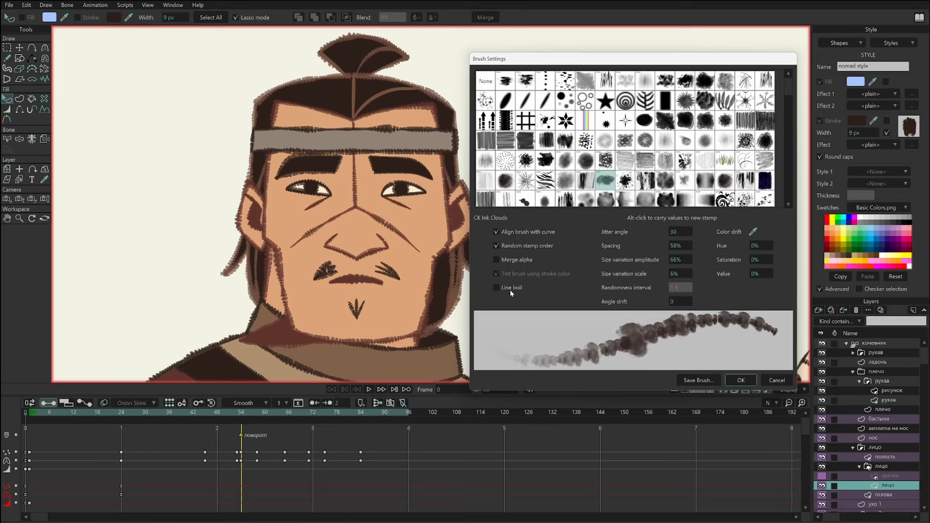
Try line boil with a randomness interval of 3 frames, and discard all the trial brush changes.
{"action": "left_click", "coordinate": [514, 288]}
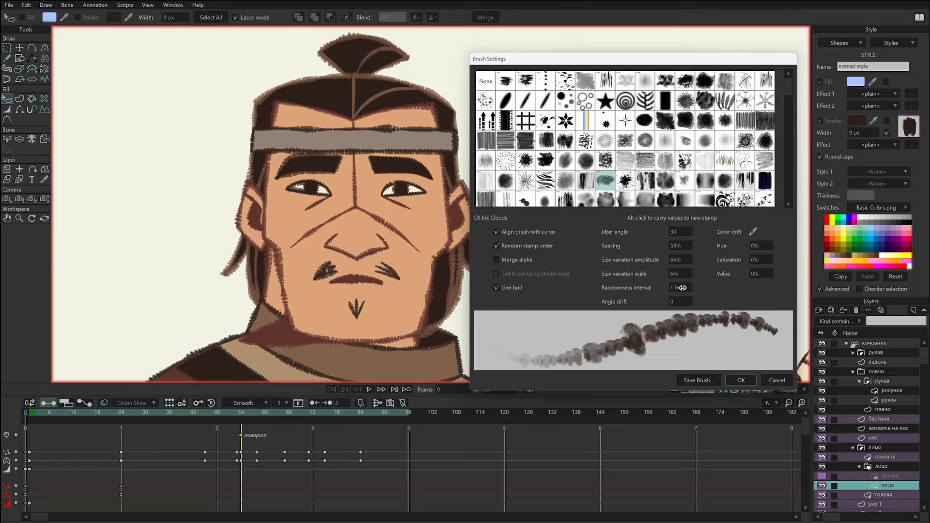
{"action": "mouse_move", "coordinate": [682, 288]}
{"action": "left_mouse_down"}
{"action": "mouse_move", "coordinate": [677, 293]}
{"action": "mouse_move", "coordinate": [693, 293]}
{"action": "mouse_move", "coordinate": [622, 295]}
{"action": "left_mouse_up"}
{"action": "left_click_drag", "start_coordinate": [691, 290], "coordinate": [697, 289]}
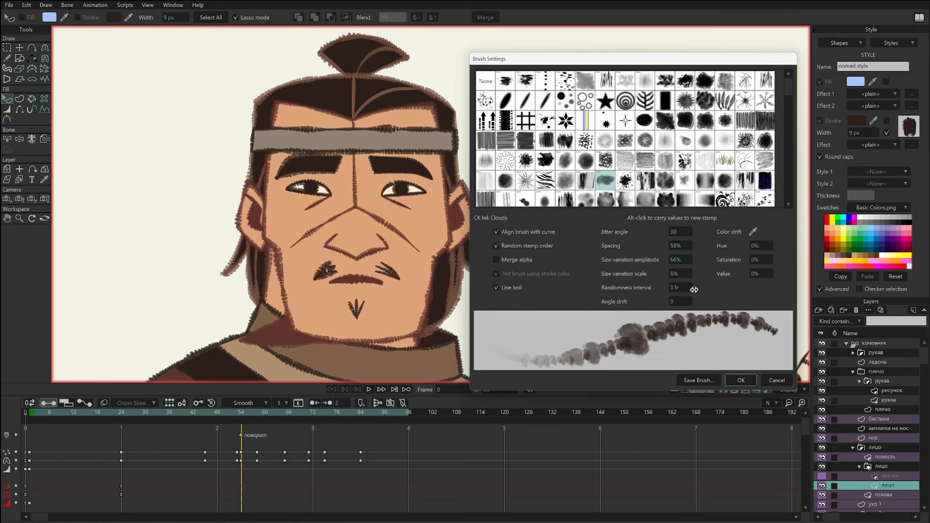
{"action": "left_click", "coordinate": [777, 381]}
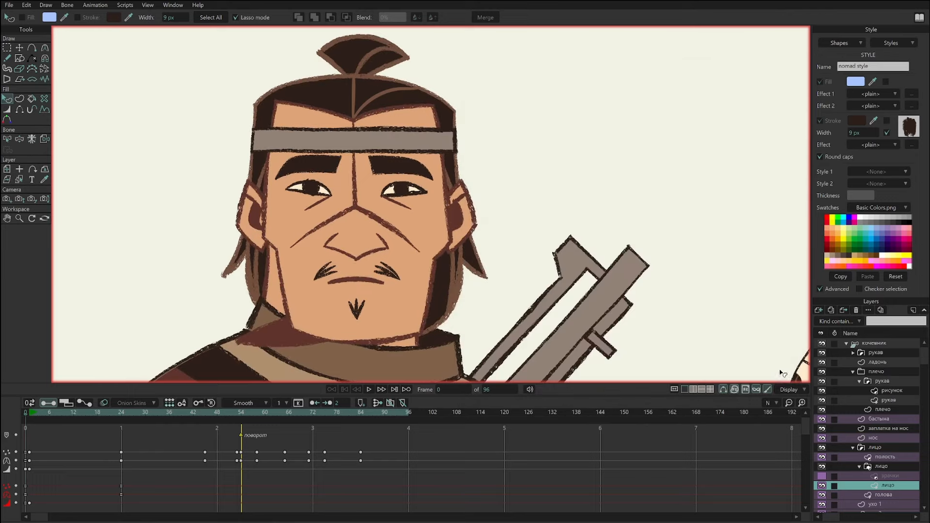
Review the original af-brush settings and play the head turn to examine its line boil, returning to frame 0.
{"action": "left_click", "coordinate": [909, 128]}
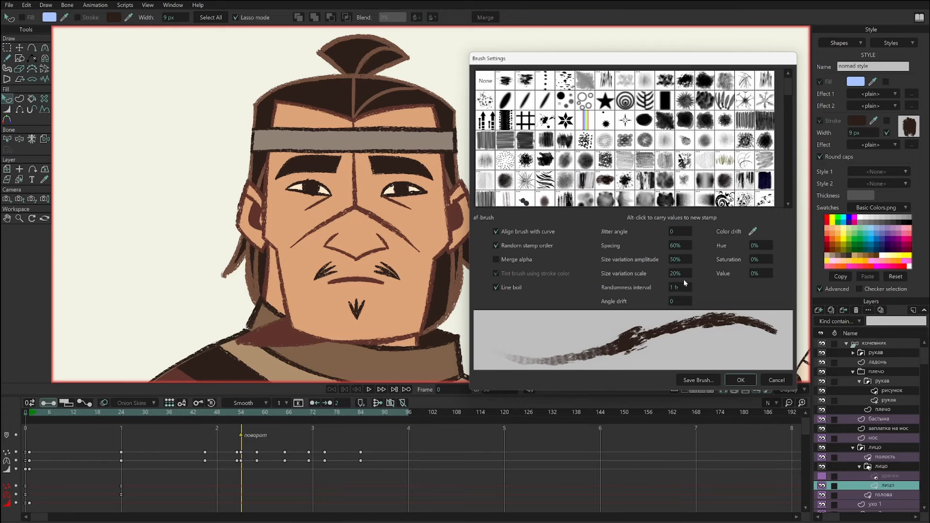
{"action": "left_click", "coordinate": [742, 381]}
{"action": "key", "text": "space"}
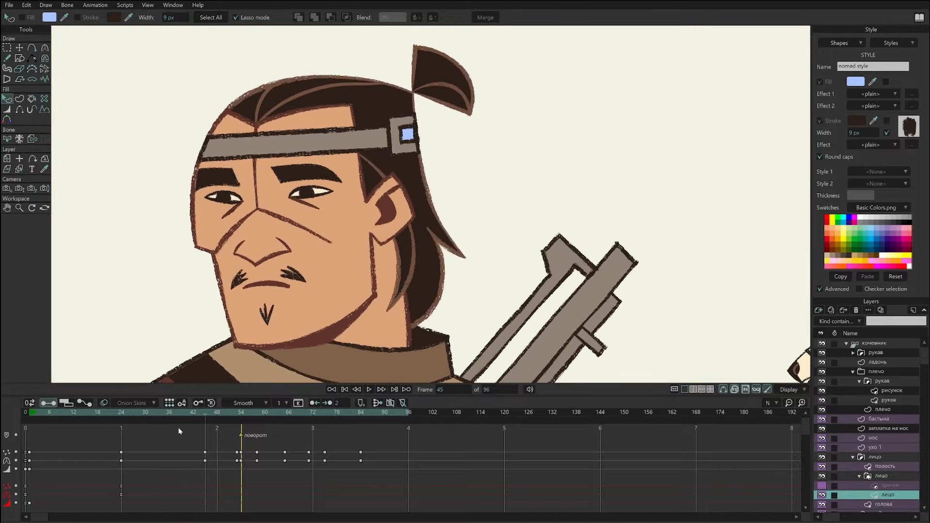
{"action": "key", "text": "space"}
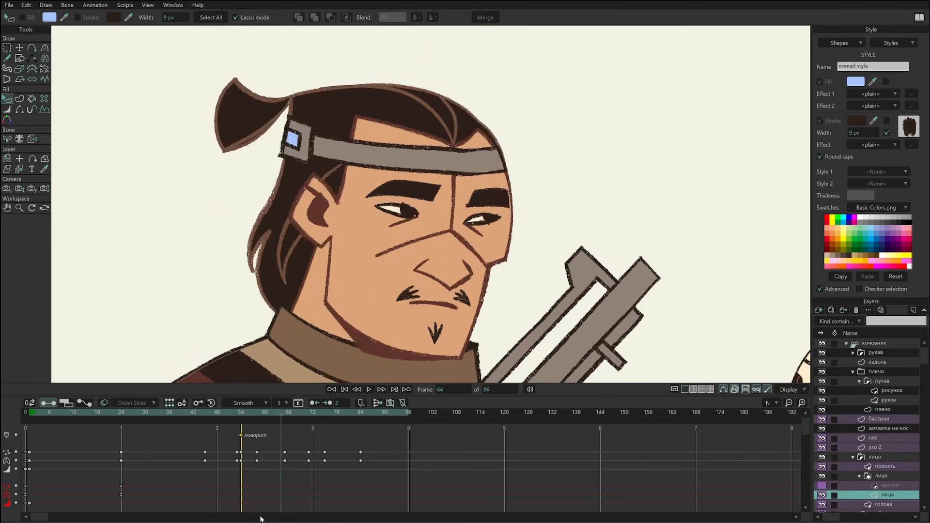
{"action": "left_click", "coordinate": [25, 411]}
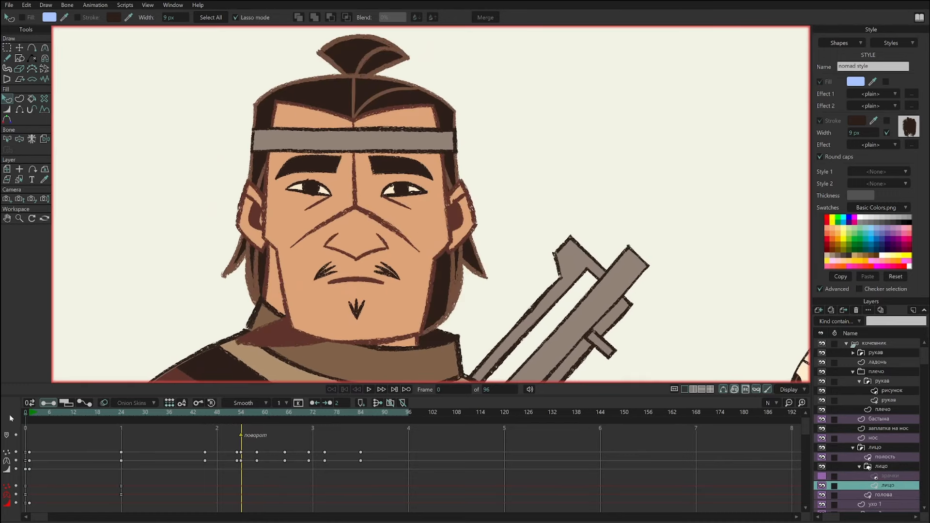
Set the af-brush randomness interval to 3 frames and play the animation to check the line boil, returning to frame 0.
{"action": "left_click", "coordinate": [906, 129]}
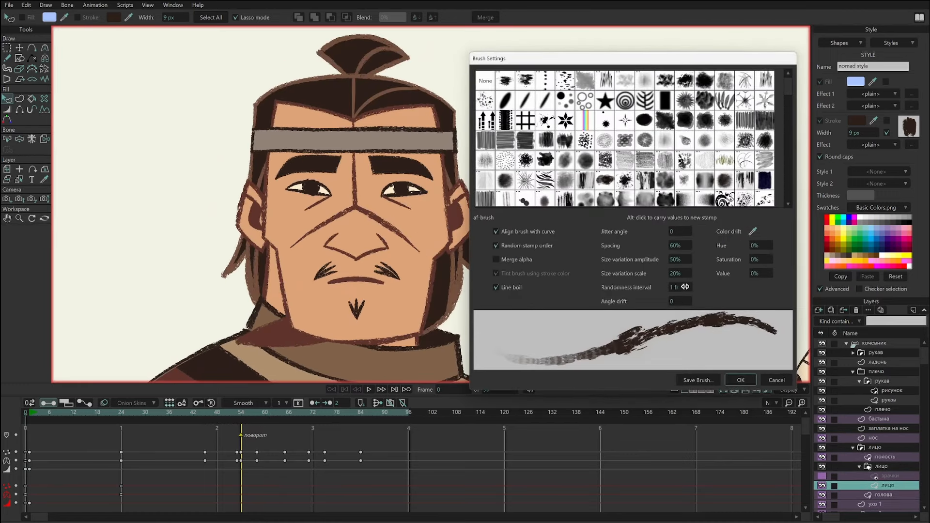
{"action": "left_click_drag", "start_coordinate": [684, 288], "coordinate": [691, 287]}
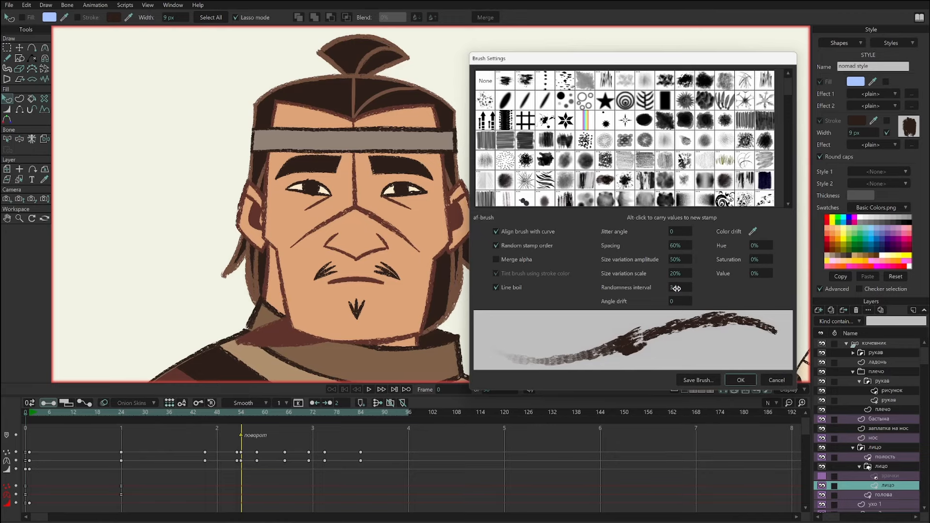
{"action": "left_click", "coordinate": [742, 381]}
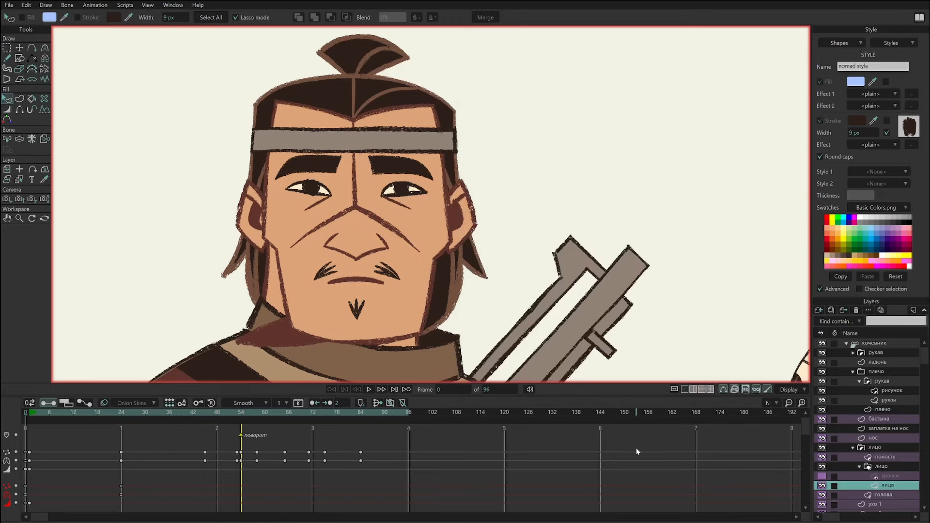
{"action": "key", "text": "space"}
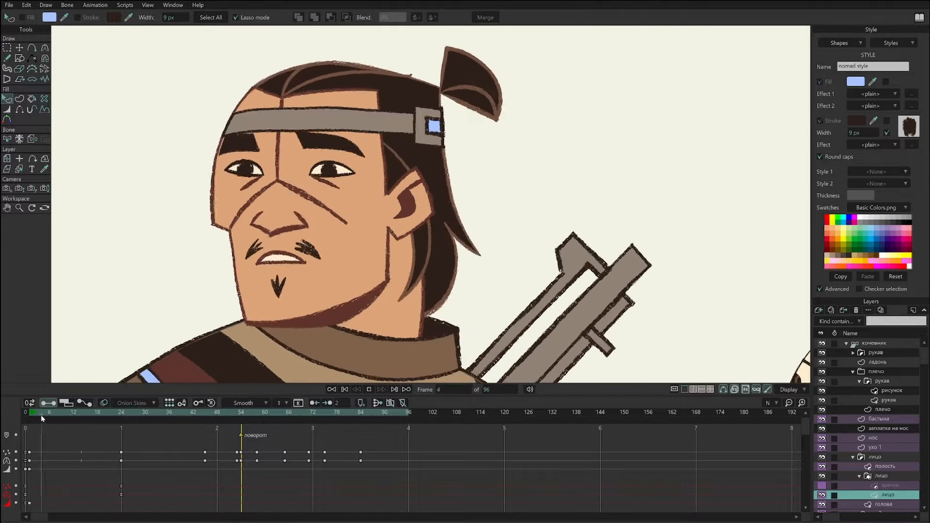
{"action": "left_click_drag", "start_coordinate": [41, 414], "coordinate": [14, 450]}
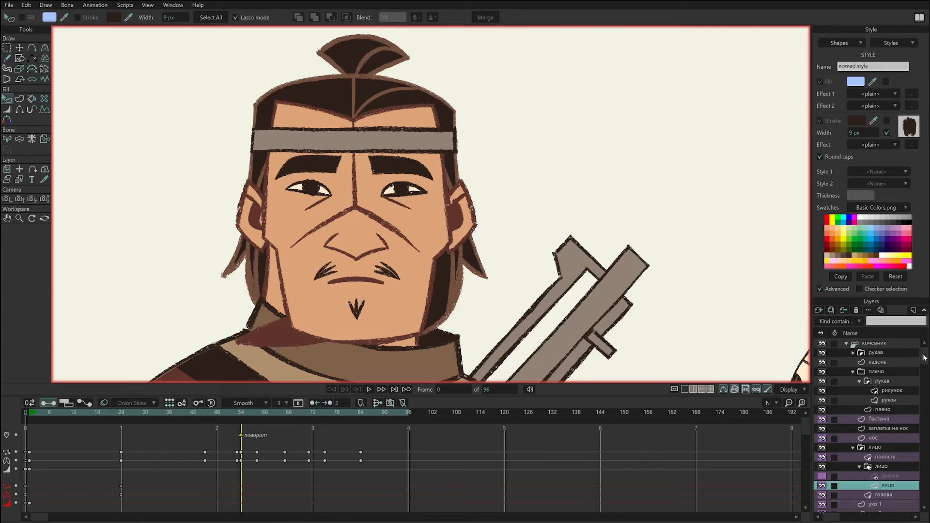
Examine the лицо layer's outlines by scrubbing the head turn from frame 4 to frame 8.
{"action": "scroll", "coordinate": [884, 424], "scroll_direction": "down", "scroll_amount": 2}
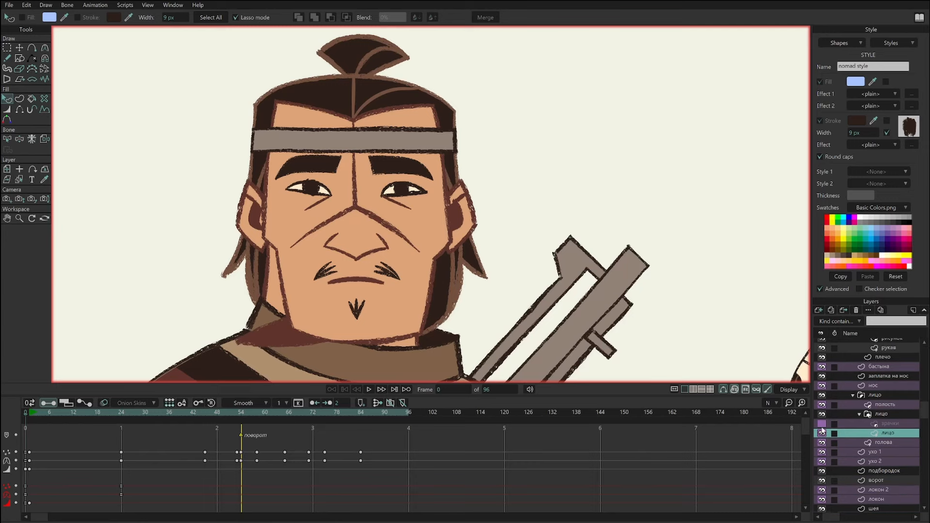
{"action": "key", "text": "t"}
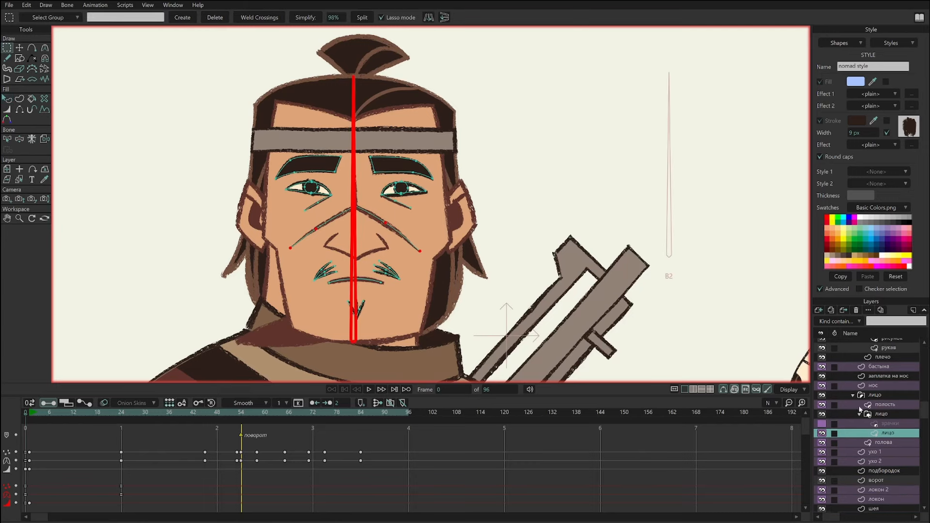
{"action": "left_click", "coordinate": [40, 411]}
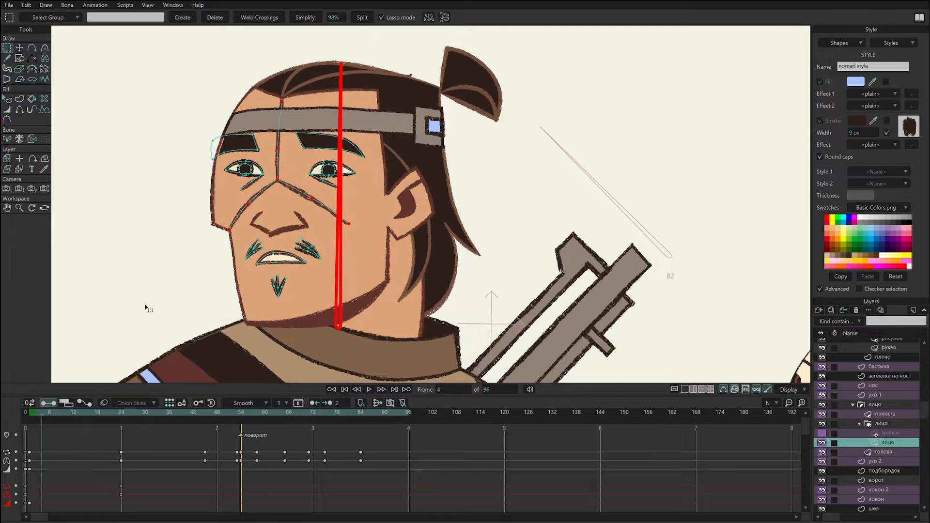
{"action": "scroll", "coordinate": [487, 190], "scroll_direction": "up", "scroll_amount": 3}
{"action": "mouse_move", "coordinate": [41, 416]}
{"action": "left_mouse_down"}
{"action": "mouse_move", "coordinate": [190, 418]}
{"action": "mouse_move", "coordinate": [58, 423]}
{"action": "left_mouse_up"}
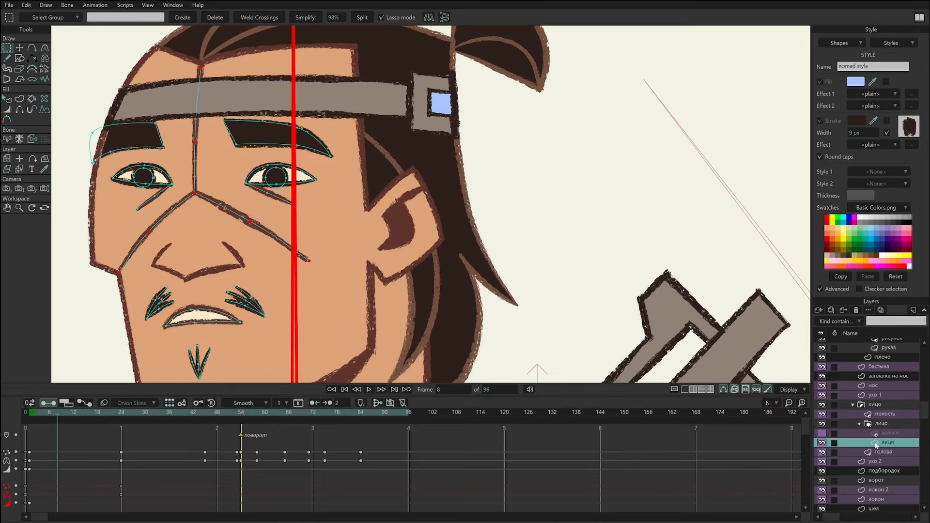
Set the noise interval in the лицо layer's vector settings to 3 frames.
{"action": "double_click", "coordinate": [877, 444]}
{"action": "left_click_drag", "start_coordinate": [507, 57], "coordinate": [683, 55]}
{"action": "left_click", "coordinate": [452, 114]}
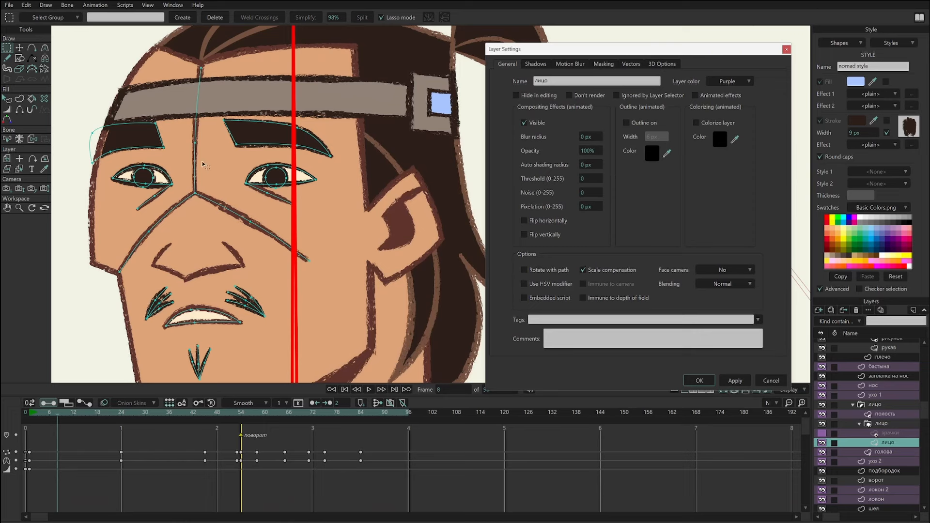
{"action": "left_click", "coordinate": [632, 64]}
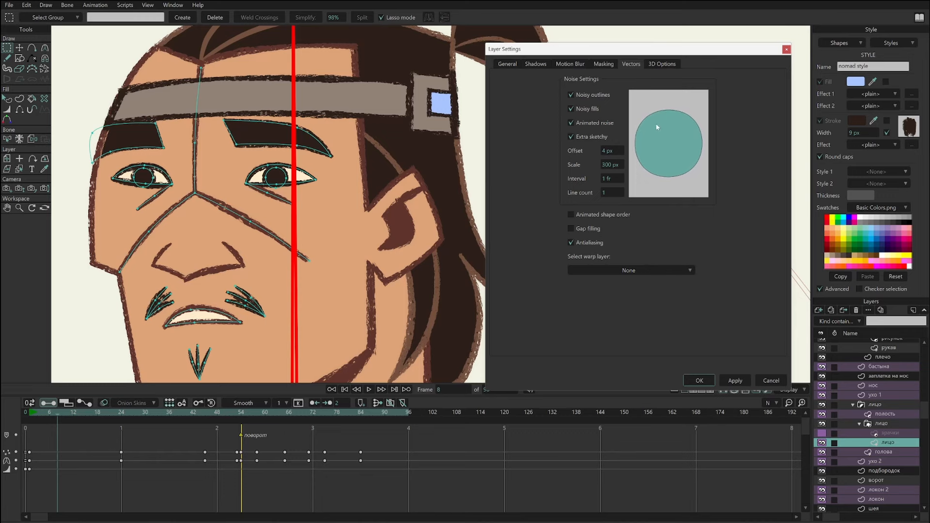
{"action": "left_click_drag", "start_coordinate": [612, 178], "coordinate": [626, 177]}
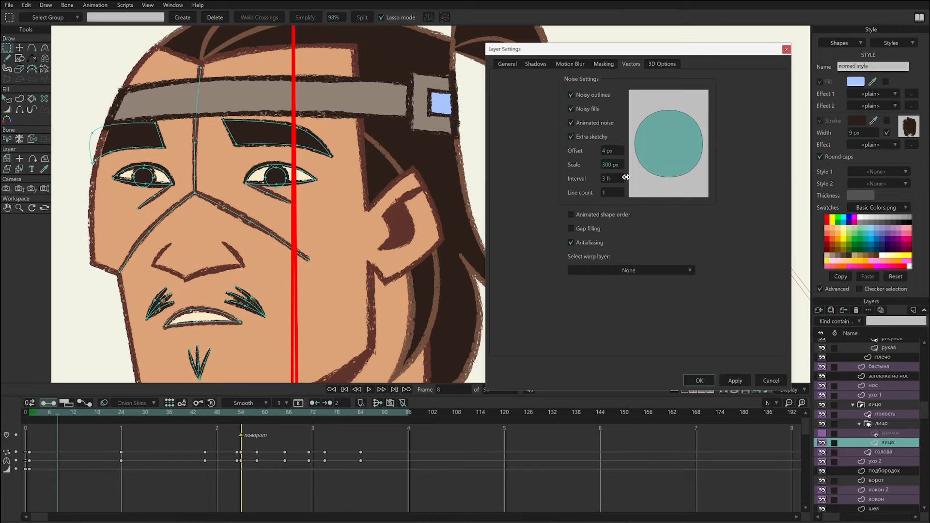
{"action": "left_click", "coordinate": [699, 381]}
Scrub through and play the head turn to check the face layer's noise, returning to frame 12.
{"action": "left_click", "coordinate": [71, 421]}
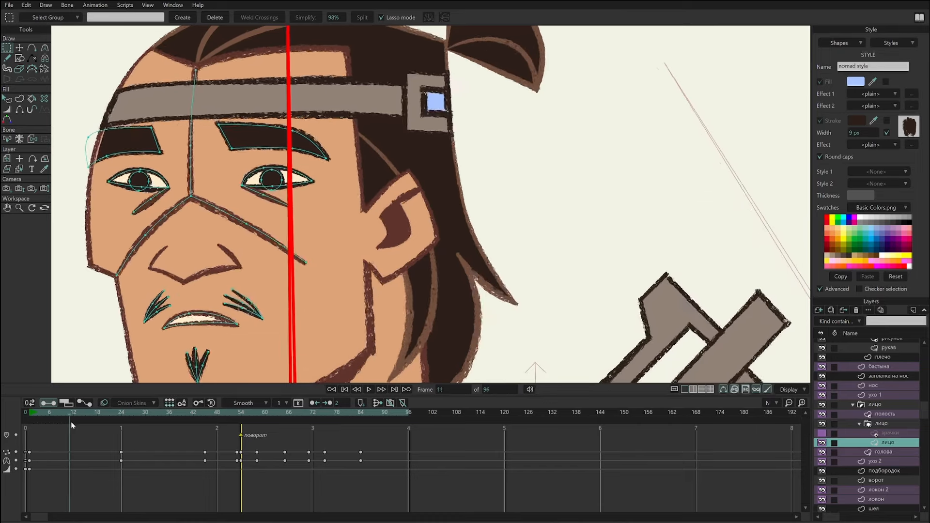
{"action": "left_click_drag", "start_coordinate": [70, 421], "coordinate": [390, 449]}
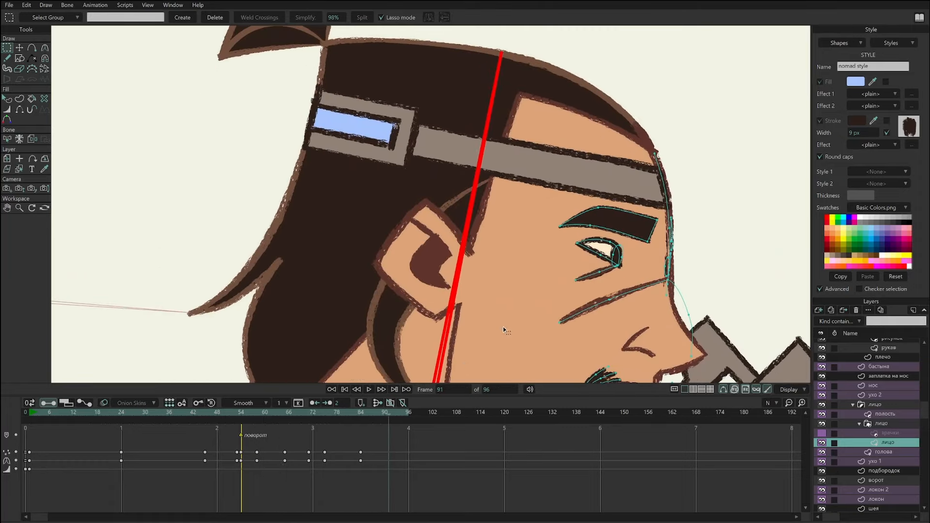
{"action": "scroll", "coordinate": [504, 330], "scroll_direction": "down", "scroll_amount": 2}
{"action": "scroll", "coordinate": [497, 232], "scroll_direction": "down", "scroll_amount": 2}
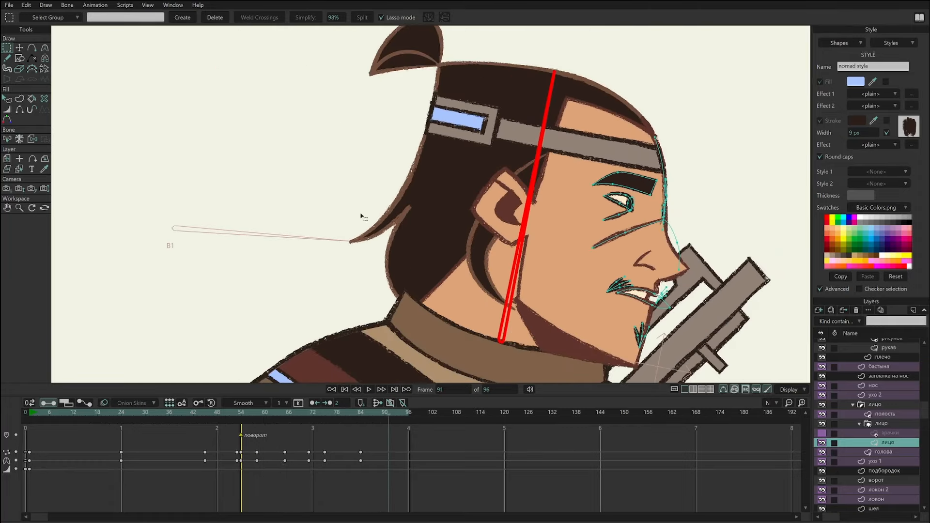
{"action": "left_click", "coordinate": [33, 415]}
{"action": "key", "text": "space"}
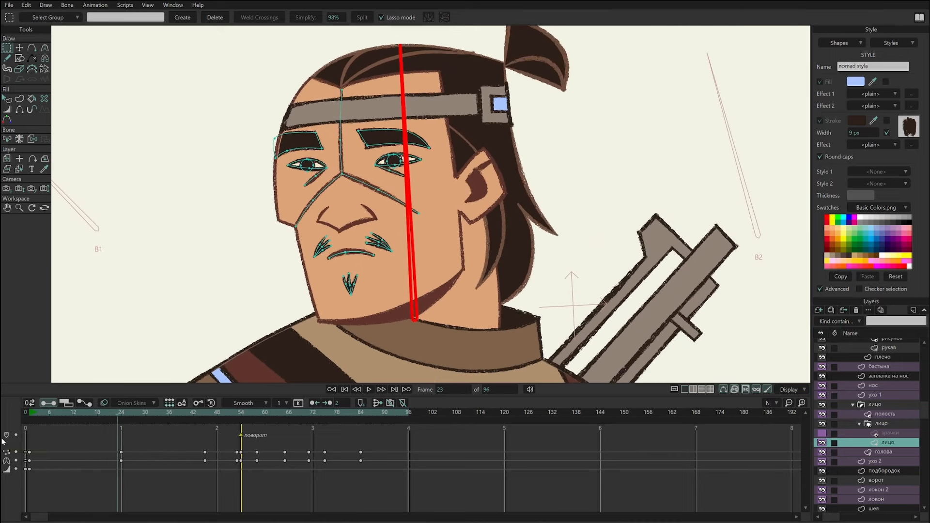
{"action": "left_click", "coordinate": [74, 413]}
Select the кочевник bone layer, enlarge the timeline and clear all animation from the document.
{"action": "scroll", "coordinate": [916, 346], "scroll_direction": "up", "scroll_amount": 2}
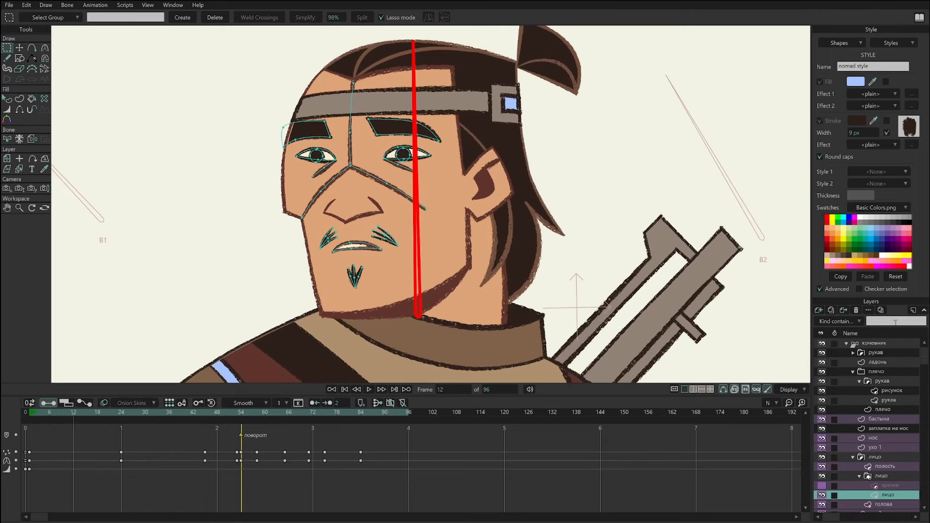
{"action": "left_click", "coordinate": [875, 343]}
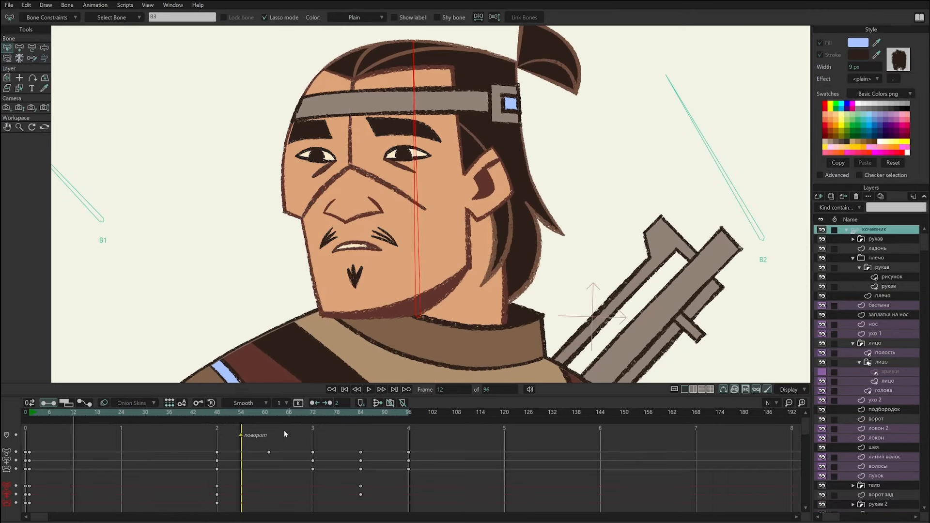
{"action": "left_click_drag", "start_coordinate": [321, 396], "coordinate": [316, 340]}
{"action": "left_click", "coordinate": [48, 5]}
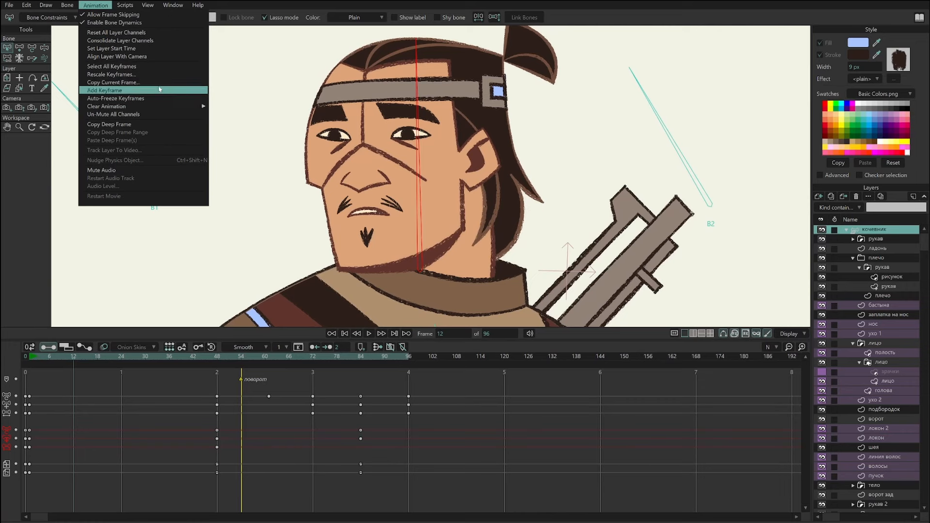
{"action": "mouse_move", "coordinate": [147, 107]}
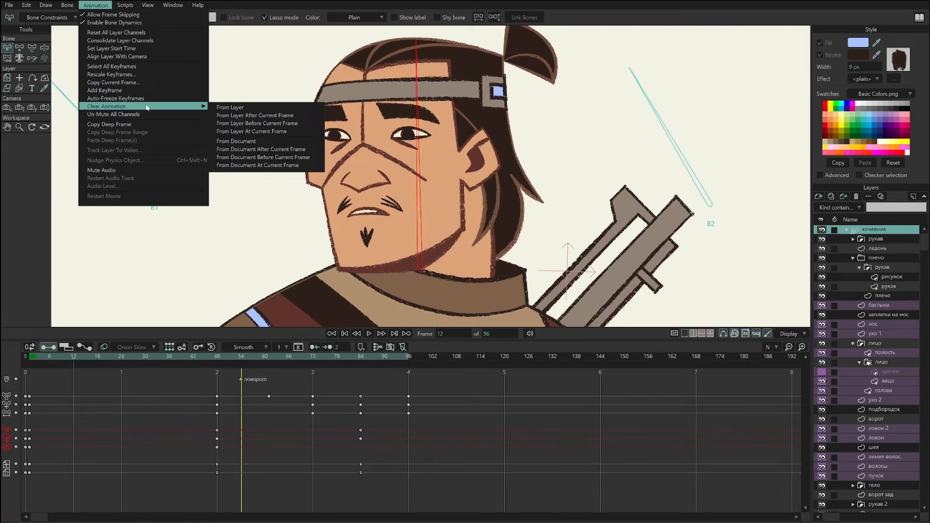
{"action": "left_click", "coordinate": [274, 141]}
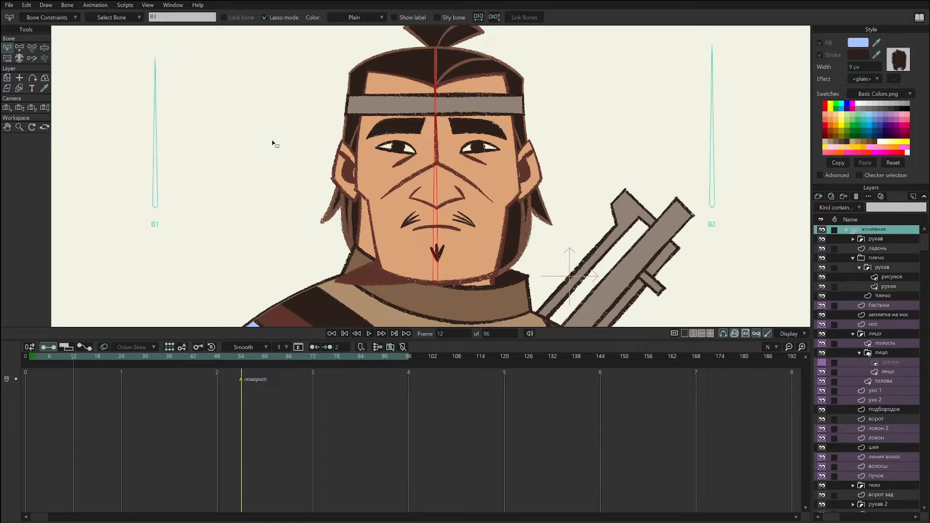
{"action": "left_click_drag", "start_coordinate": [109, 349], "coordinate": [81, 400]}
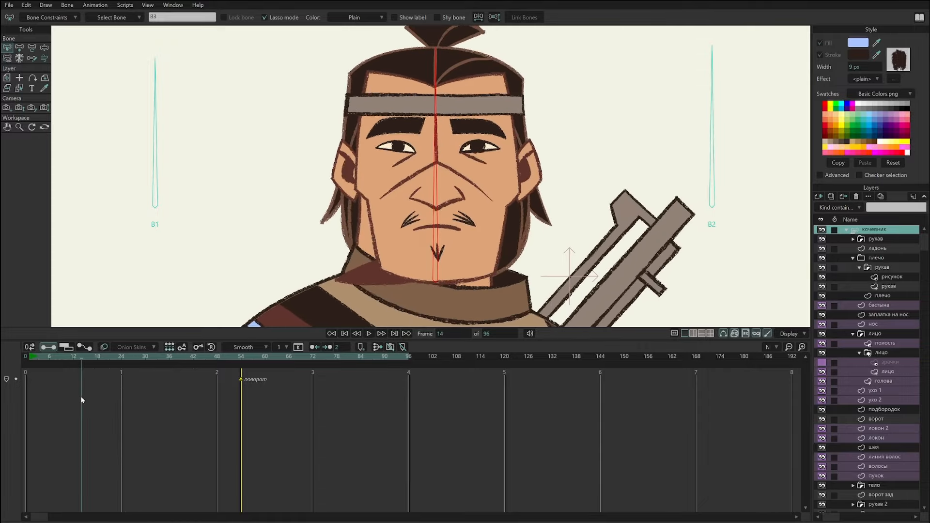
Filter the layers for VECT and select all the vector layers through the last рога layer.
{"action": "left_click", "coordinate": [882, 208]}
{"action": "type", "text": "VECT"}
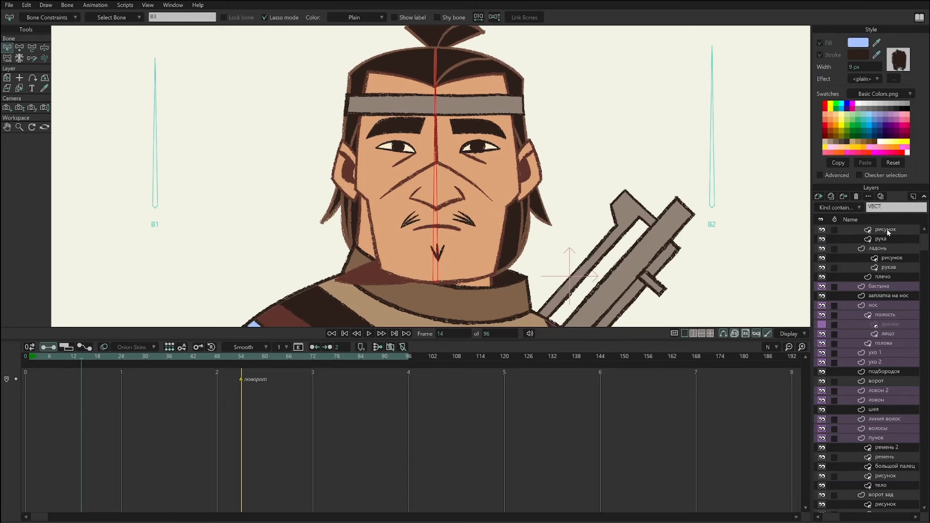
{"action": "left_click", "coordinate": [887, 229]}
{"action": "scroll", "coordinate": [894, 485], "scroll_direction": "down", "scroll_amount": 9}
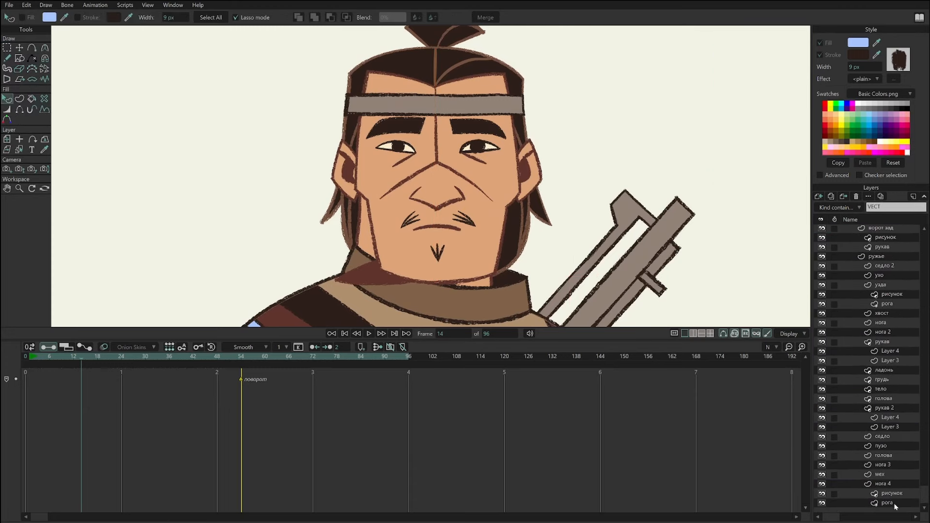
{"action": "left_click", "coordinate": [894, 503], "text": "shift"}
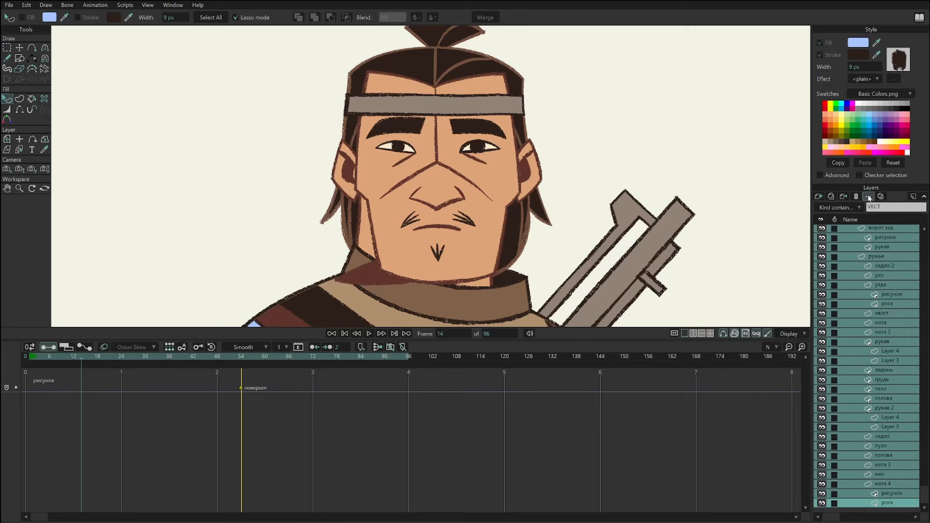
Change the noise interval in the vector settings for all the selected layers at once.
{"action": "left_click", "coordinate": [870, 197]}
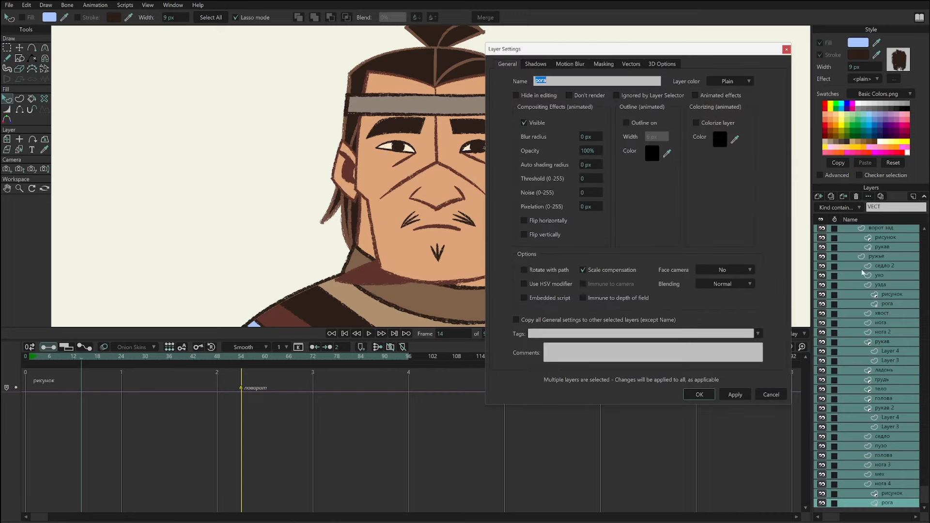
{"action": "left_click", "coordinate": [632, 64]}
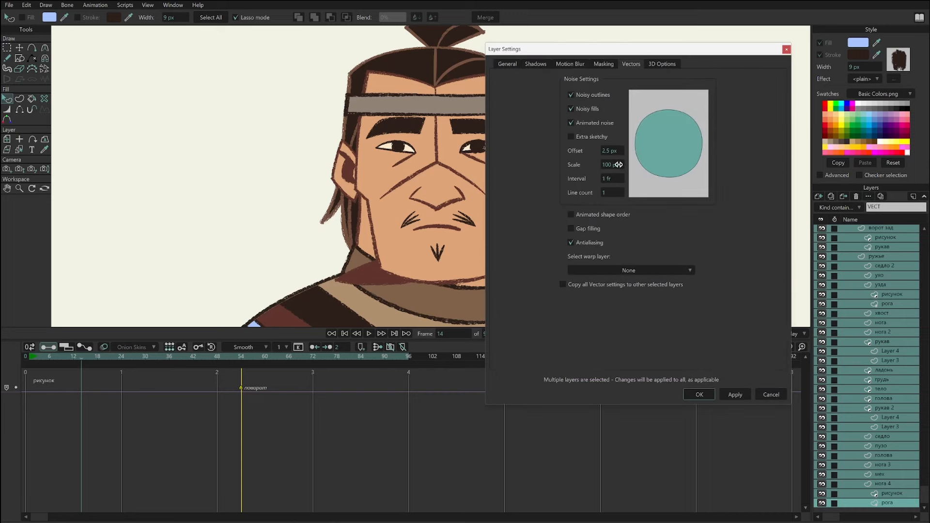
{"action": "left_click_drag", "start_coordinate": [615, 180], "coordinate": [584, 189]}
{"action": "left_click", "coordinate": [700, 395]}
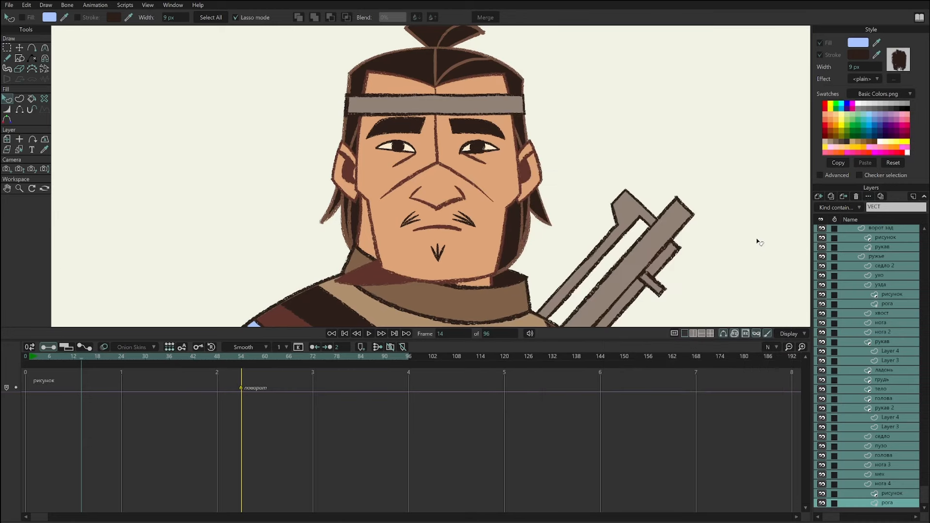
Show the advanced nomad style settings and set its af-brush randomness interval to 0 frames.
{"action": "left_click", "coordinate": [898, 61]}
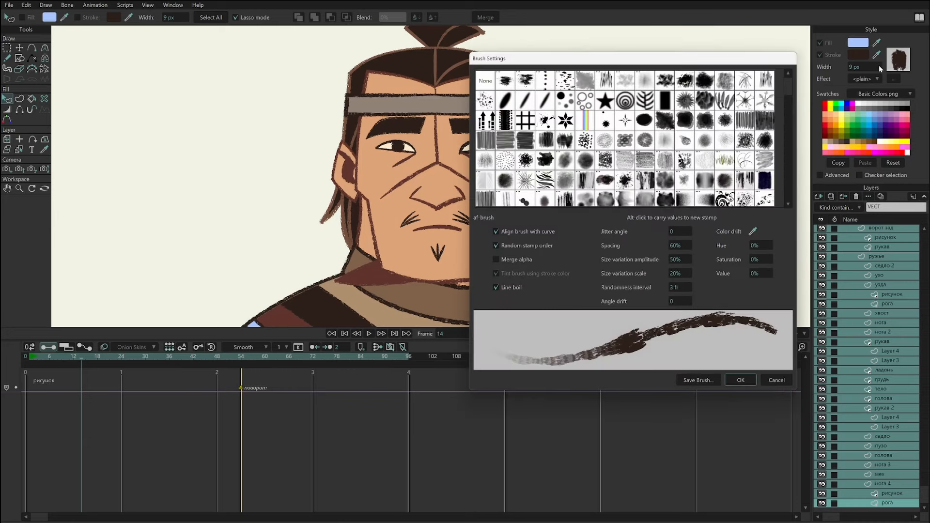
{"action": "left_click", "coordinate": [777, 380]}
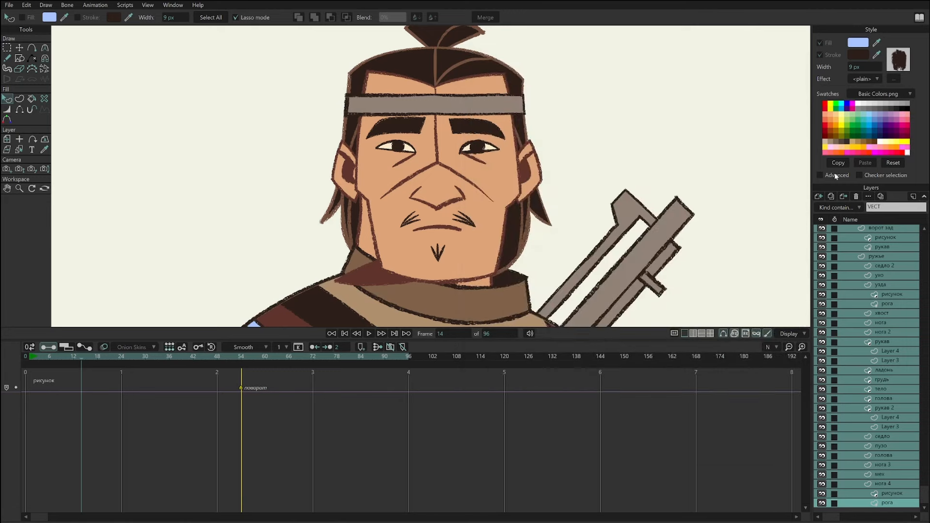
{"action": "left_click", "coordinate": [836, 175]}
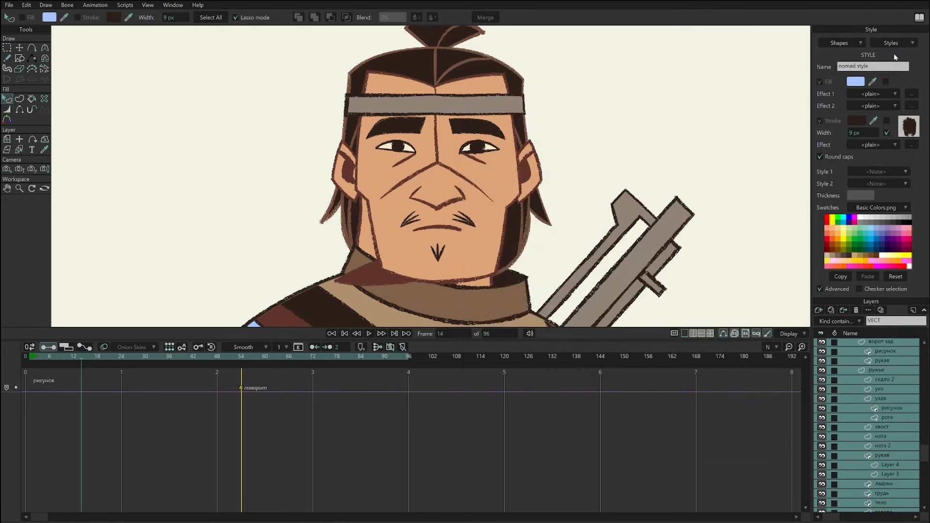
{"action": "left_click", "coordinate": [905, 124]}
{"action": "left_click_drag", "start_coordinate": [688, 287], "coordinate": [590, 335]}
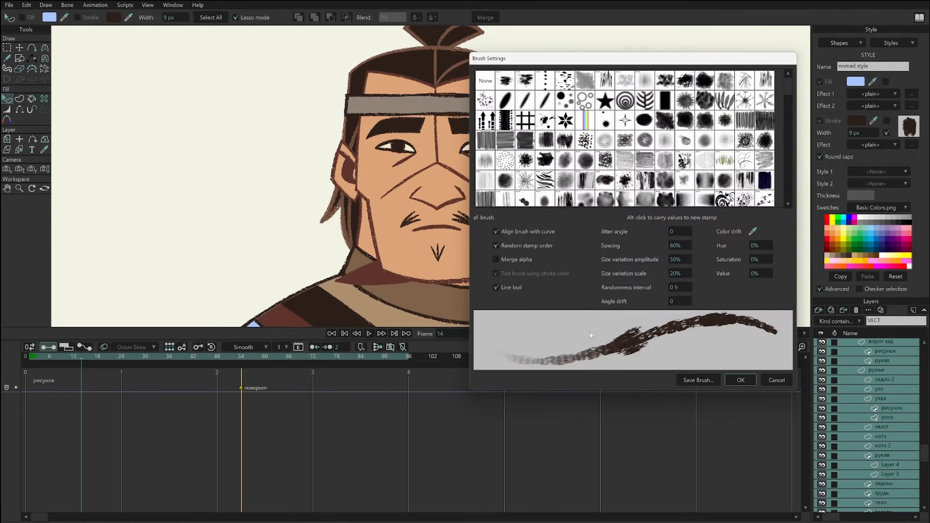
{"action": "left_click", "coordinate": [740, 380]}
Clear the layer filter, select the кочевник bone layer and scrub the timeline to frame 30.
{"action": "left_click", "coordinate": [883, 321]}
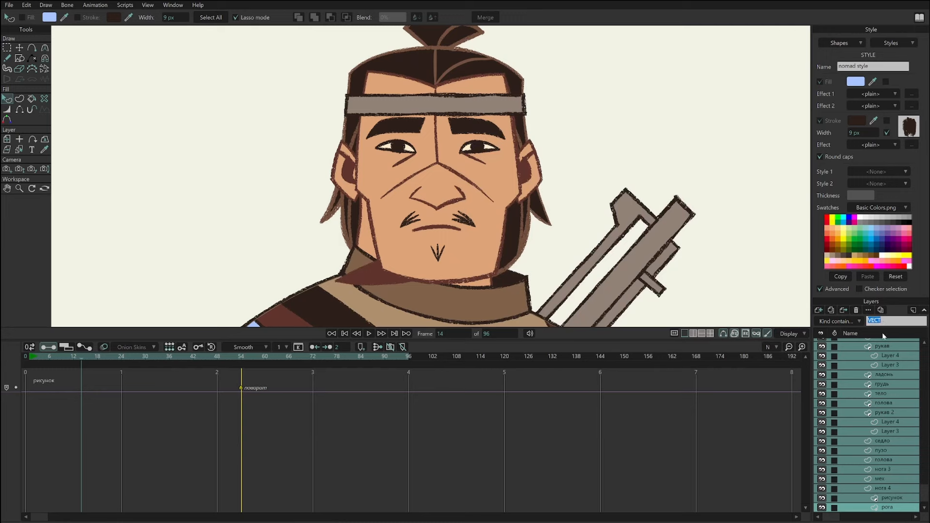
{"action": "key", "text": "BackSpace"}
{"action": "left_click", "coordinate": [922, 348]}
{"action": "left_click", "coordinate": [889, 343]}
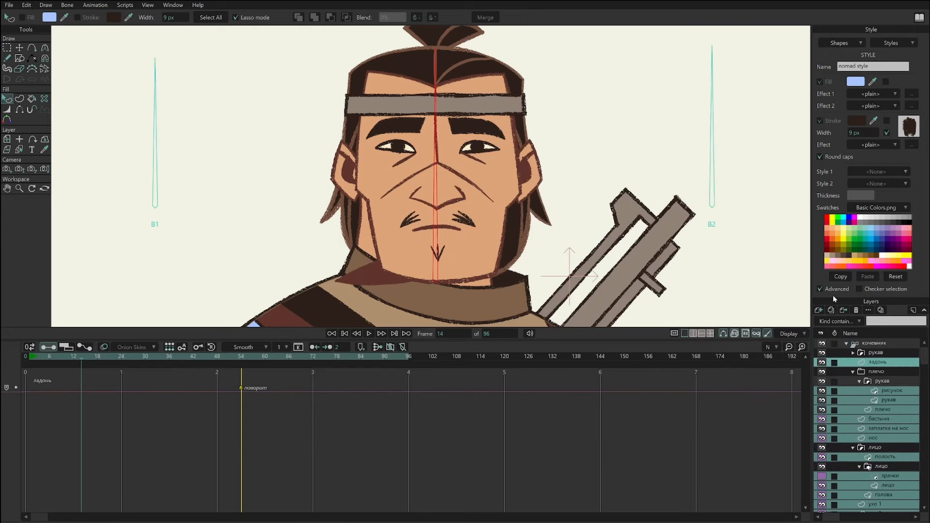
{"action": "left_click_drag", "start_coordinate": [38, 359], "coordinate": [145, 378]}
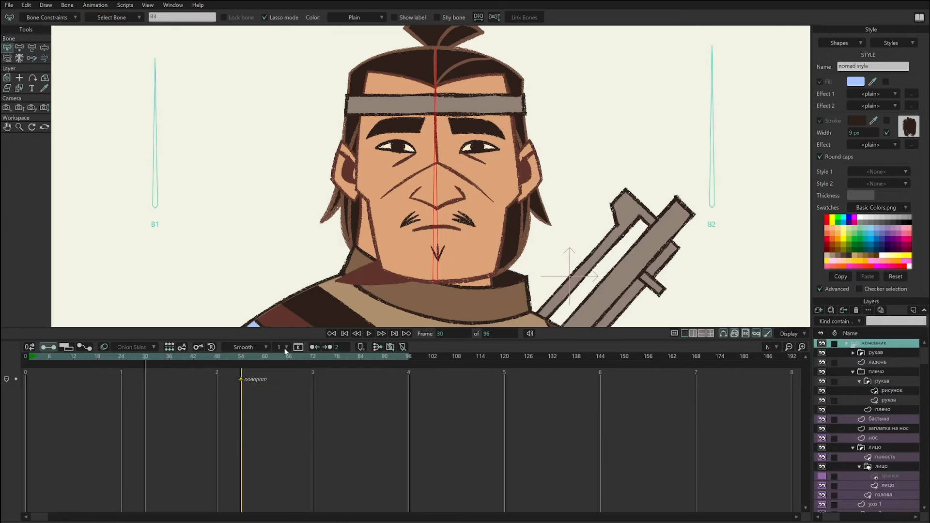
Set the default keyframe interval to 3 and freeze the bone pose with keyframes at frame 25.
{"action": "left_click", "coordinate": [286, 348]}
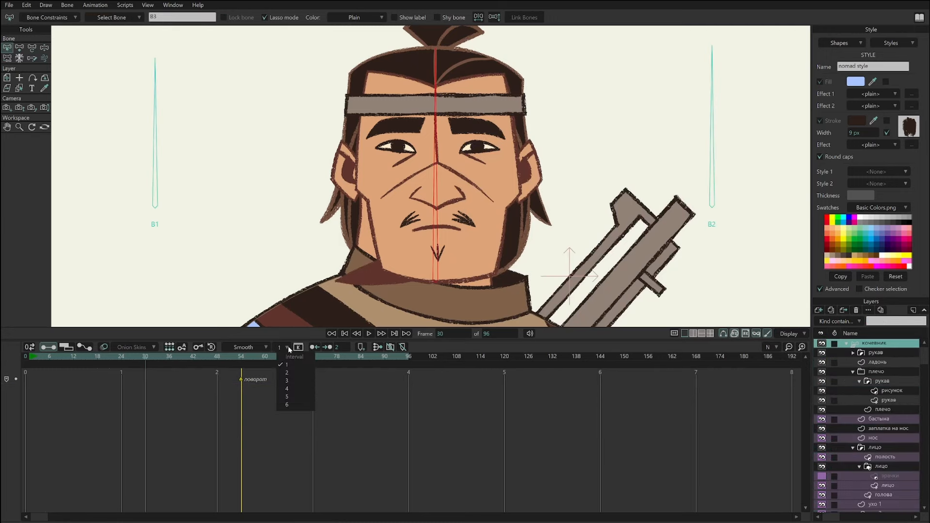
{"action": "left_click", "coordinate": [291, 382]}
{"action": "left_click_drag", "start_coordinate": [140, 363], "coordinate": [177, 360]}
{"action": "left_click", "coordinate": [197, 347]}
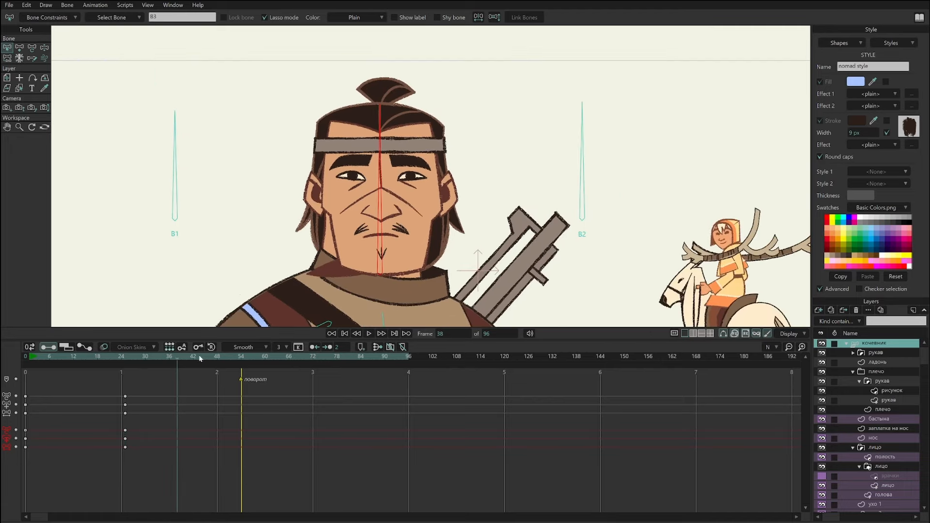
At frame 43, rotate control bones B2 and B1 clockwise to turn the nomad's head sideways.
{"action": "left_click", "coordinate": [199, 360]}
{"action": "key", "text": "t"}
{"action": "left_click_drag", "start_coordinate": [584, 127], "coordinate": [630, 137]}
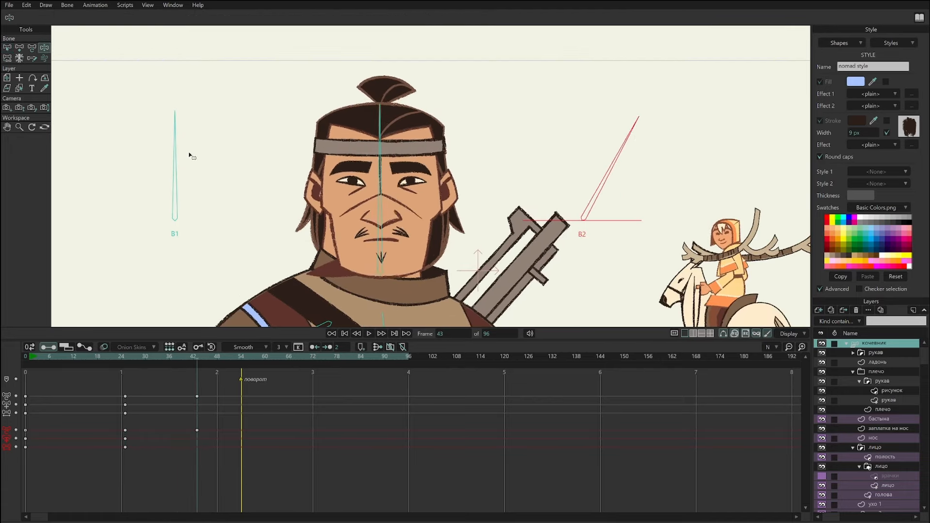
{"action": "left_click_drag", "start_coordinate": [177, 133], "coordinate": [266, 180]}
{"action": "left_click_drag", "start_coordinate": [629, 138], "coordinate": [609, 126]}
{"action": "left_click_drag", "start_coordinate": [266, 181], "coordinate": [248, 164]}
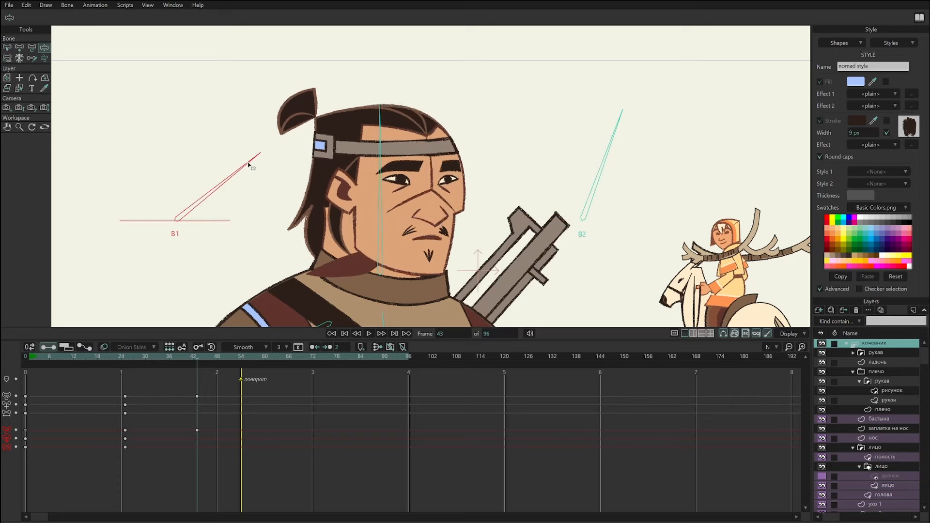
Step through the new head turn from frame 25 to frame 28 to check the interval-based motion.
{"action": "mouse_move", "coordinate": [124, 358]}
{"action": "left_mouse_down"}
{"action": "mouse_move", "coordinate": [138, 362]}
{"action": "mouse_move", "coordinate": [127, 368]}
{"action": "left_mouse_up"}
{"action": "key", "text": "Right"}
{"action": "key", "text": "Right"}
{"action": "key", "text": "Right"}
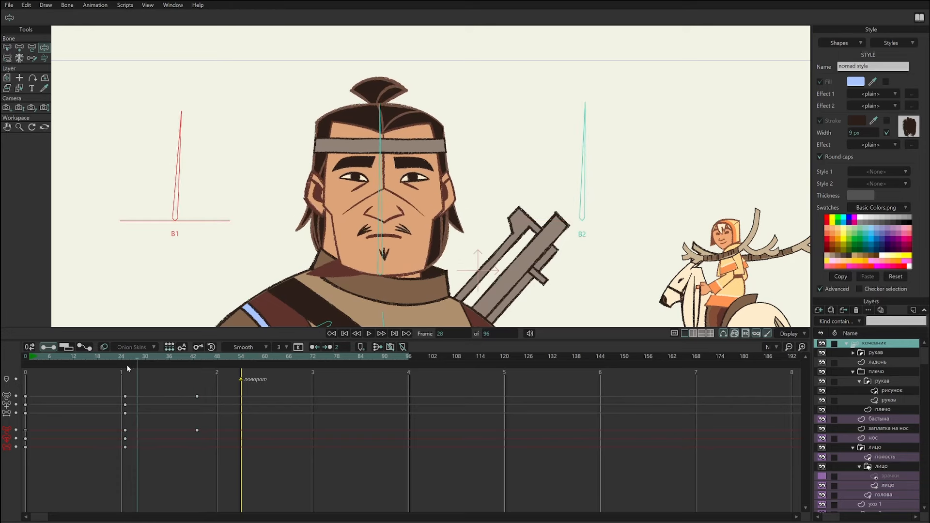
Step through the nomad's head turn from frame 28 to the keyframe at frame 43 to check the in-between poses.
{"action": "key", "text": "Right"}
{"action": "key", "text": "Right"}
{"action": "key", "text": "Right"}
{"action": "key", "text": "Right"}
{"action": "key", "text": "Right"}
{"action": "key", "text": "Right"}
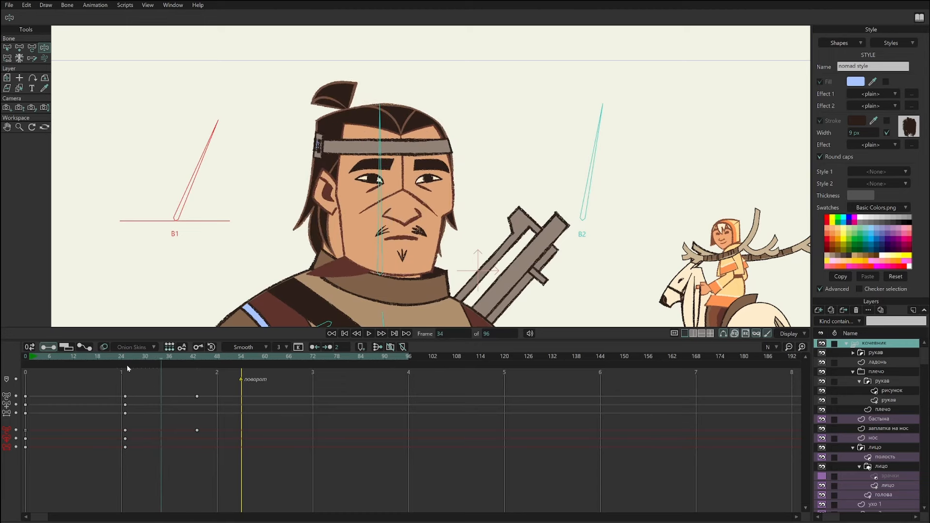
{"action": "key", "text": "ctrl+Right"}
{"action": "key", "text": "ctrl+Right"}
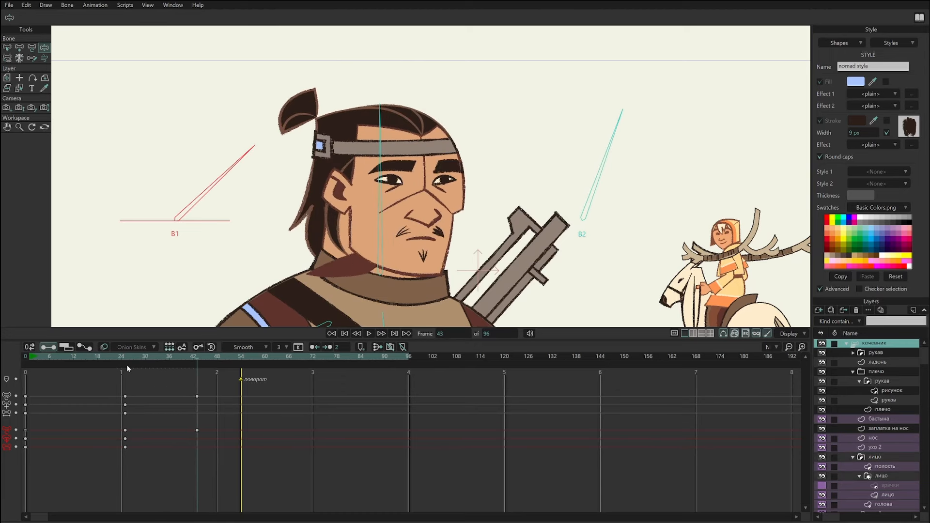
Freeze the nomad's bone pose with keyframes at frame 43 and play the animation.
{"action": "left_click_drag", "start_coordinate": [223, 371], "coordinate": [198, 358]}
{"action": "left_click", "coordinate": [199, 346]}
{"action": "key", "text": "space"}
Try moving the nomad's head bone beyond frame 43 and delete the resulting keyframes.
{"action": "left_click_drag", "start_coordinate": [390, 119], "coordinate": [376, 148]}
{"action": "key", "text": "t"}
{"action": "left_click_drag", "start_coordinate": [245, 396], "coordinate": [225, 421]}
{"action": "key", "text": "Delete"}
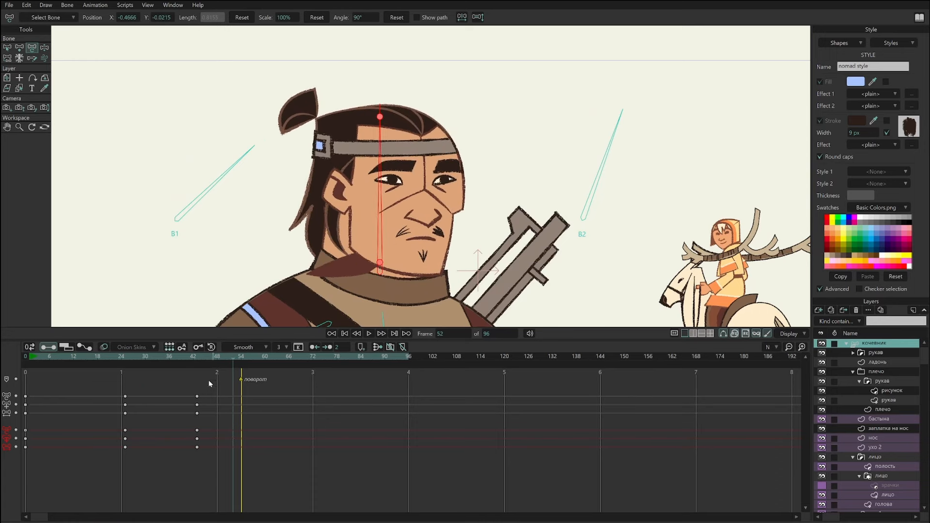
Scrub once more through the head turn and close nomad_scene_1.moho without saving it.
{"action": "left_click_drag", "start_coordinate": [130, 363], "coordinate": [217, 379]}
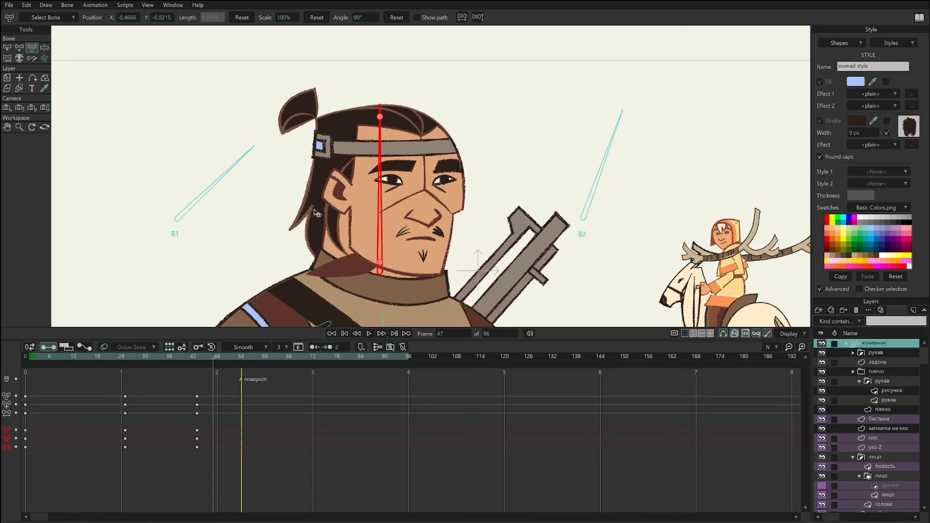
{"action": "key", "text": "ctrl+w"}
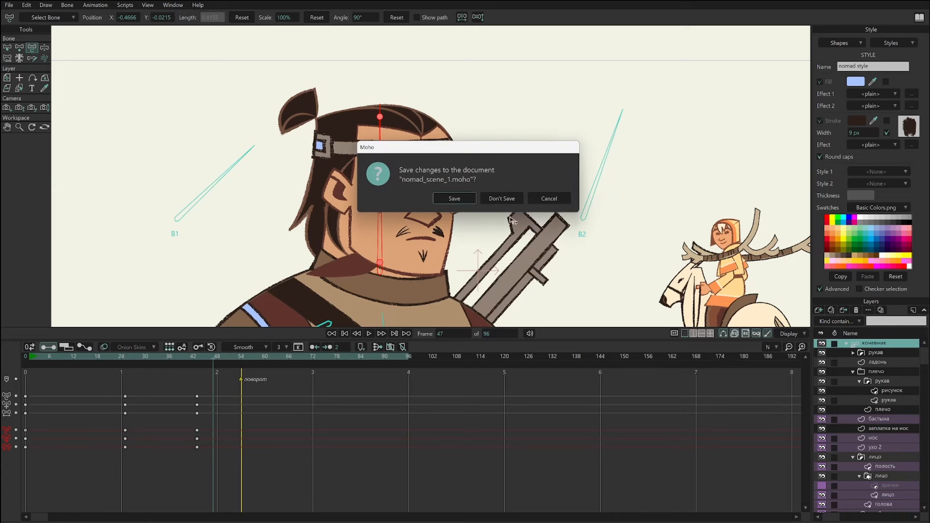
{"action": "left_click", "coordinate": [498, 199]}
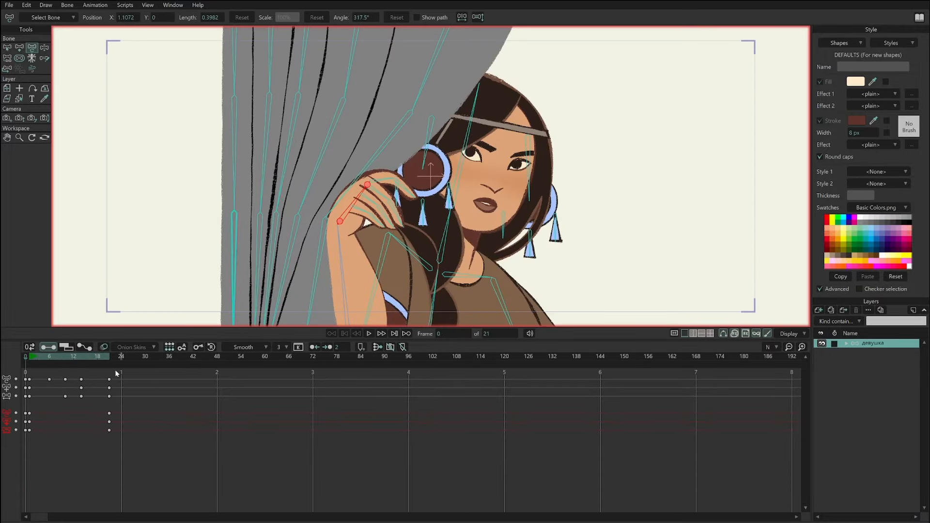
Scrub the first frames of the curtain scene and examine the girl and curtain bone rig at frame 0.
{"action": "left_click_drag", "start_coordinate": [30, 358], "coordinate": [45, 359]}
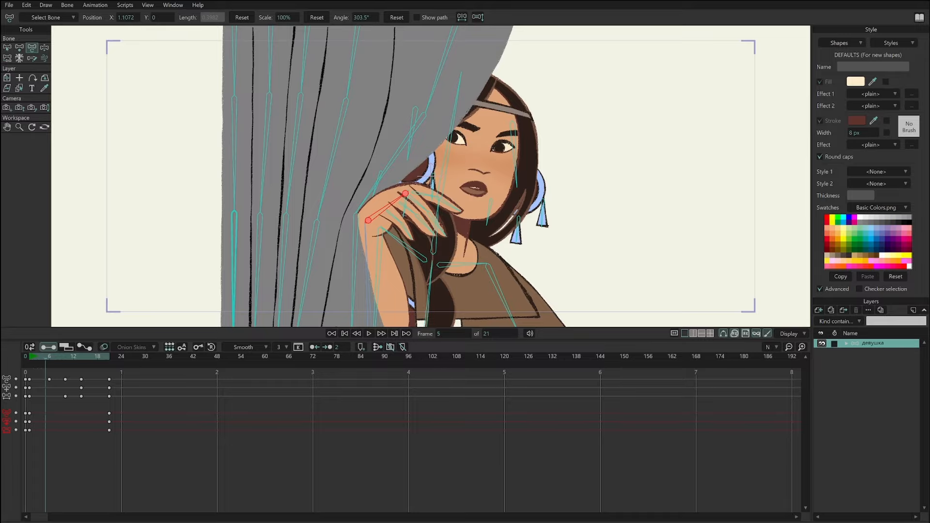
{"action": "left_click_drag", "start_coordinate": [33, 357], "coordinate": [24, 384]}
{"action": "scroll", "coordinate": [503, 219], "scroll_direction": "down", "scroll_amount": 2}
{"action": "left_click_drag", "start_coordinate": [306, 276], "coordinate": [246, 272]}
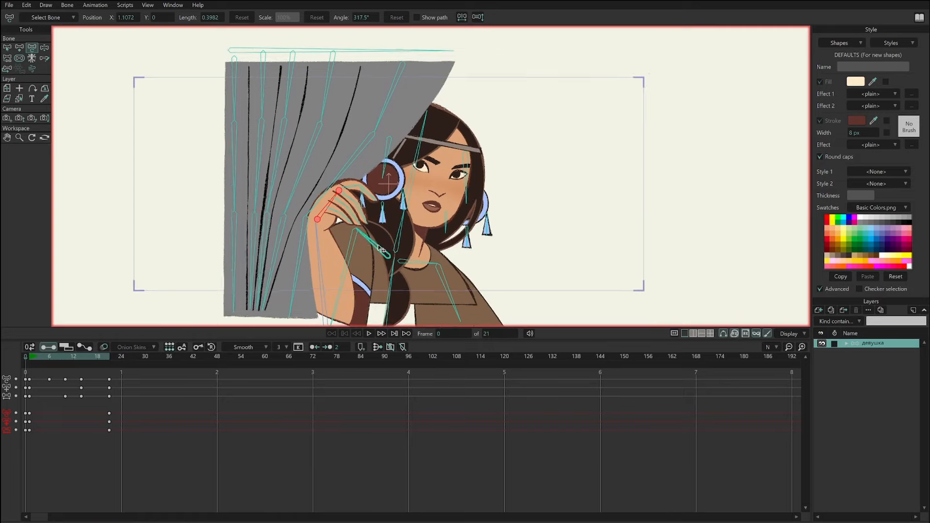
{"action": "scroll", "coordinate": [338, 286], "scroll_direction": "down", "scroll_amount": 1}
{"action": "left_click_drag", "start_coordinate": [32, 356], "coordinate": [11, 378]}
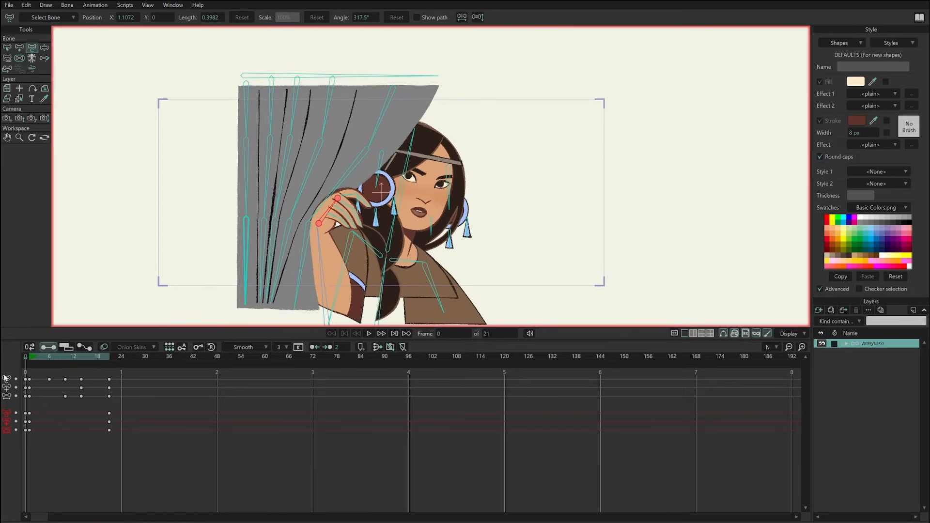
{"action": "scroll", "coordinate": [571, 239], "scroll_direction": "up", "scroll_amount": 2}
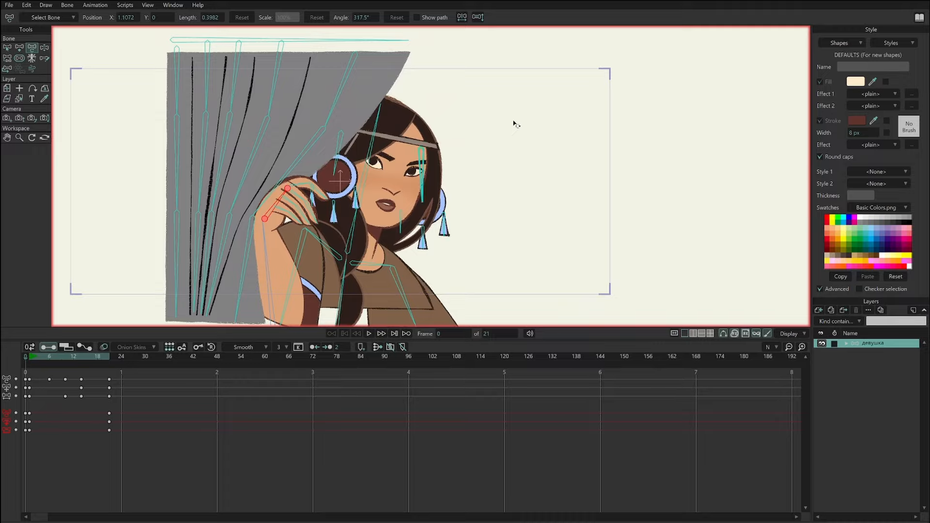
Try tilting the girl's head and shifting her torso bone at frame 33, then undo the torso change.
{"action": "left_click_drag", "start_coordinate": [28, 357], "coordinate": [157, 368]}
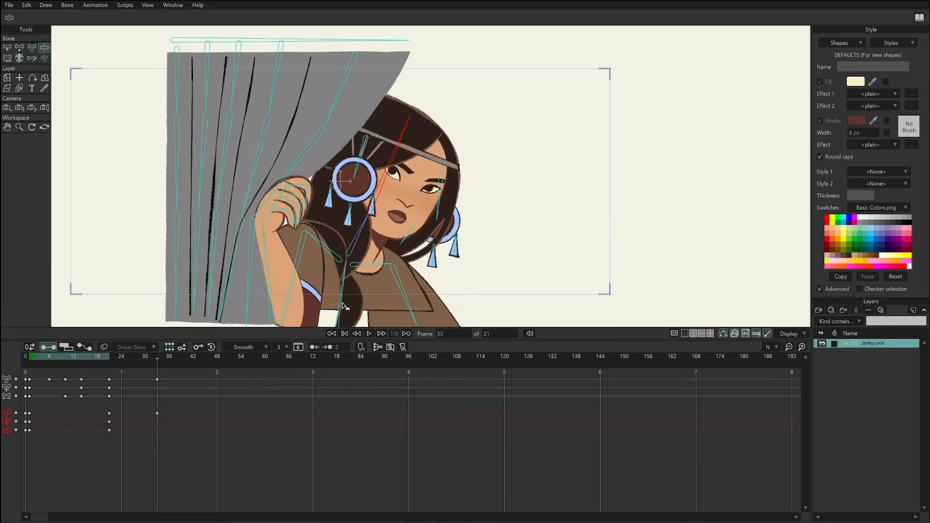
{"action": "left_click_drag", "start_coordinate": [343, 306], "coordinate": [346, 306]}
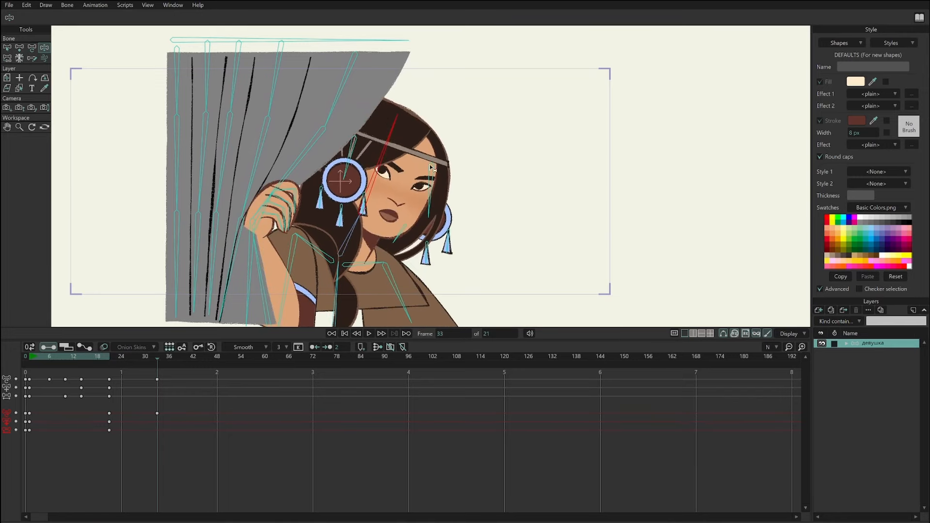
{"action": "key", "text": "ctrl+z"}
Examine the girl's face around frame 9, pick the веки layer on the canvas and inspect its eyelid shapes at frame 0.
{"action": "left_click_drag", "start_coordinate": [44, 361], "coordinate": [62, 367]}
{"action": "scroll", "coordinate": [461, 189], "scroll_direction": "up", "scroll_amount": 5}
{"action": "scroll", "coordinate": [524, 235], "scroll_direction": "up", "scroll_amount": 3}
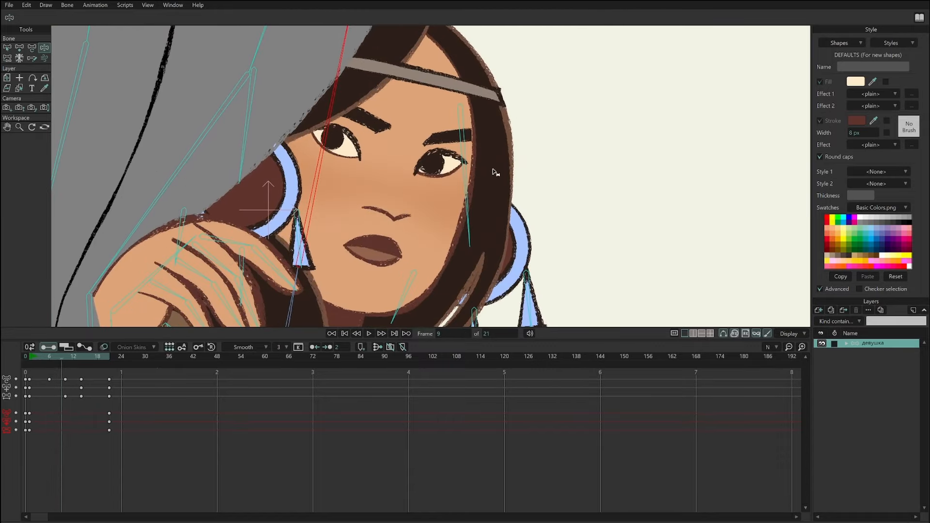
{"action": "scroll", "coordinate": [458, 166], "scroll_direction": "up", "scroll_amount": 2}
{"action": "right_click", "coordinate": [458, 166], "text": "alt"}
{"action": "left_click_drag", "start_coordinate": [27, 363], "coordinate": [5, 387]}
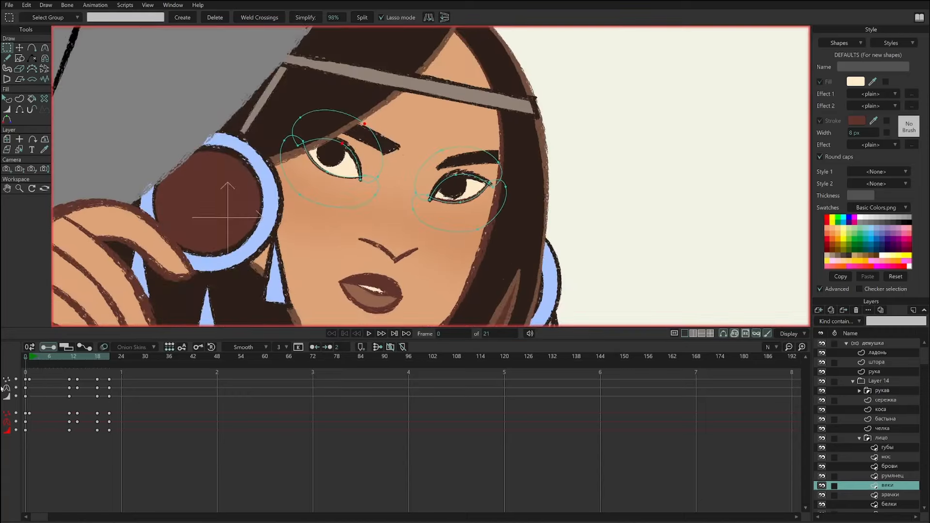
{"action": "scroll", "coordinate": [234, 226], "scroll_direction": "down", "scroll_amount": 4}
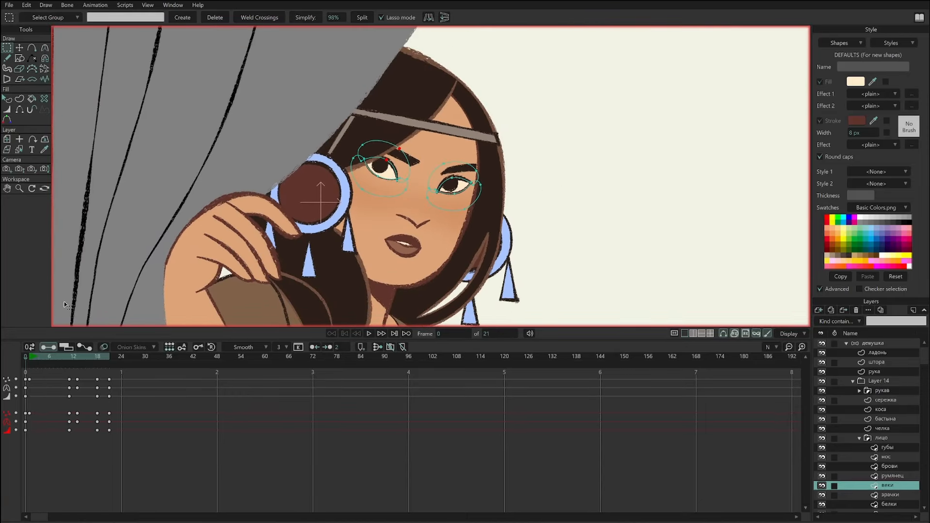
Select the девушка bone layer and turn off the advanced style options.
{"action": "left_click", "coordinate": [881, 342]}
{"action": "left_click", "coordinate": [842, 290]}
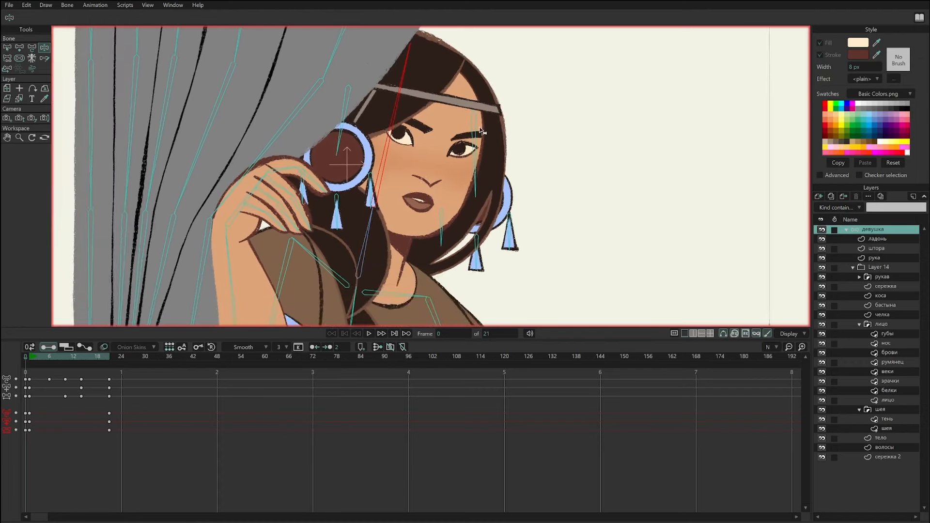
Swing the girl's head bone back and forth at frame 0 to test how the earring pendants react.
{"action": "key", "text": "z"}
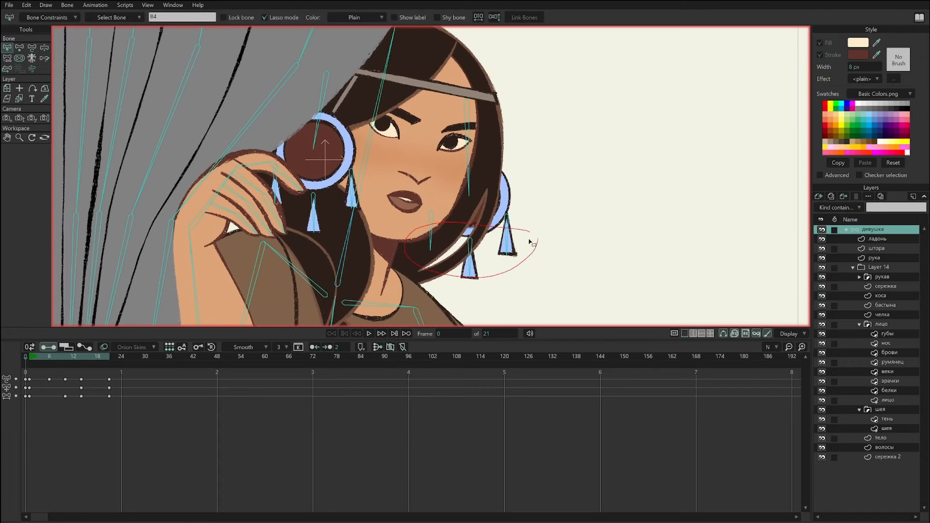
{"action": "key", "text": "p"}
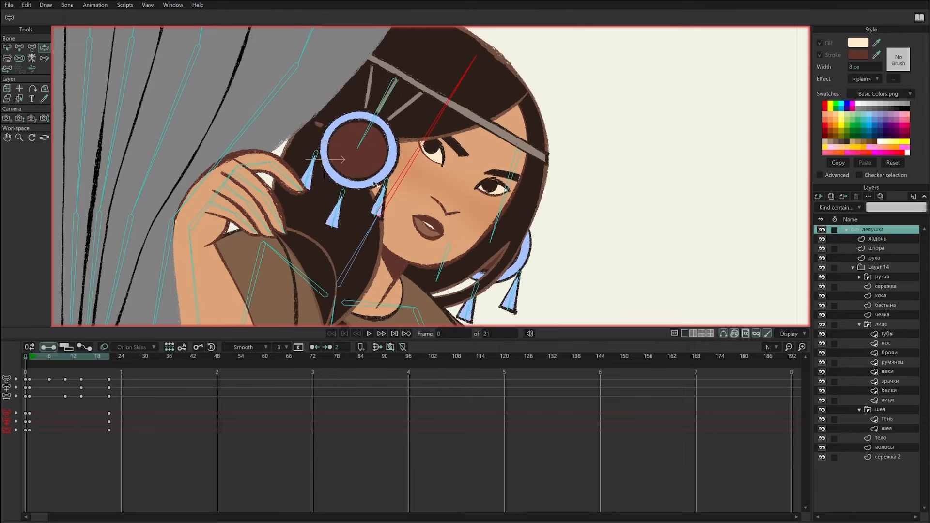
{"action": "left_click_drag", "start_coordinate": [474, 90], "coordinate": [395, 71]}
{"action": "left_click_drag", "start_coordinate": [454, 68], "coordinate": [335, 167]}
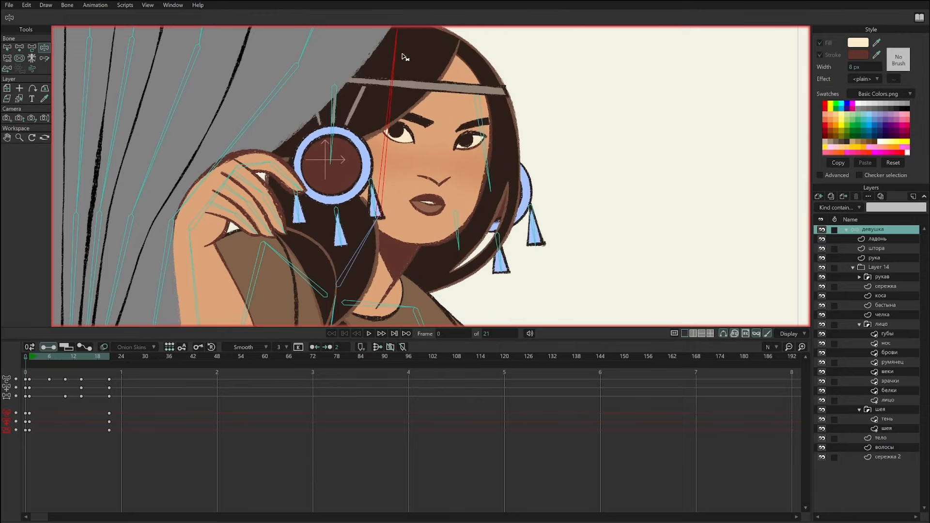
{"action": "mouse_move", "coordinate": [405, 57]}
{"action": "left_mouse_down"}
{"action": "mouse_move", "coordinate": [436, 51]}
{"action": "mouse_move", "coordinate": [402, 61]}
{"action": "mouse_move", "coordinate": [478, 84]}
{"action": "mouse_move", "coordinate": [412, 49]}
{"action": "mouse_move", "coordinate": [535, 118]}
{"action": "mouse_move", "coordinate": [458, 53]}
{"action": "mouse_move", "coordinate": [390, 80]}
{"action": "mouse_move", "coordinate": [436, 78]}
{"action": "mouse_move", "coordinate": [482, 105]}
{"action": "mouse_move", "coordinate": [446, 68]}
{"action": "mouse_move", "coordinate": [394, 53]}
{"action": "left_mouse_up"}
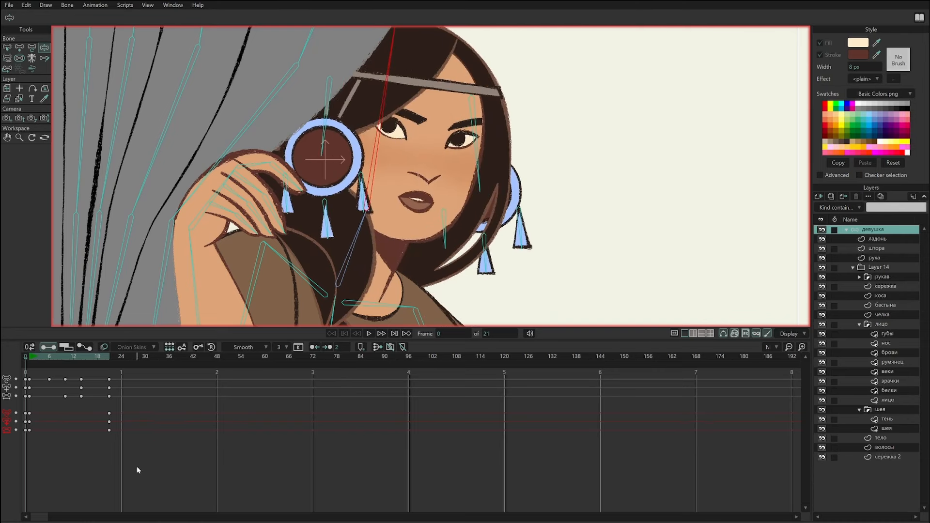
Select the earring pendant bones at frame 0 and enable Independent angle in their bone constraints.
{"action": "key", "text": "b"}
{"action": "key", "text": "space"}
{"action": "left_click_drag", "start_coordinate": [37, 357], "coordinate": [26, 357]}
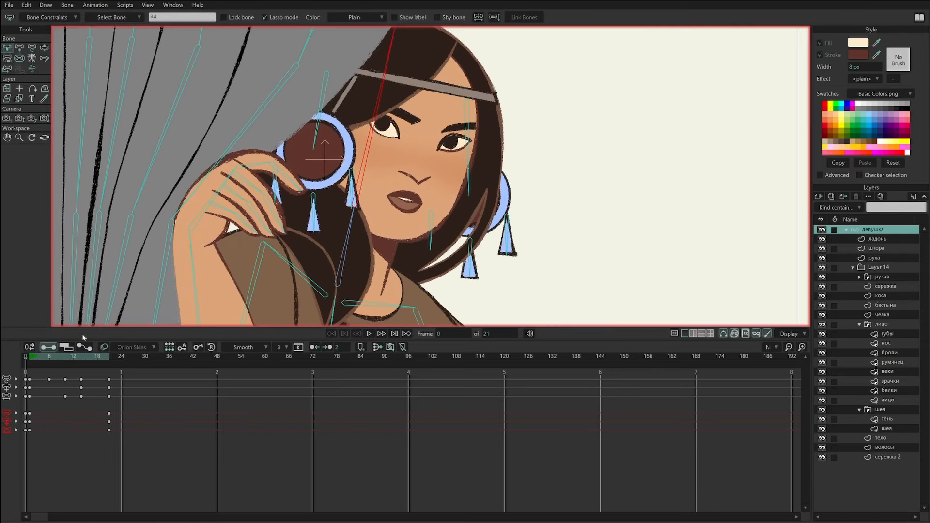
{"action": "left_click", "coordinate": [528, 234]}
{"action": "left_click_drag", "start_coordinate": [490, 240], "coordinate": [481, 246]}
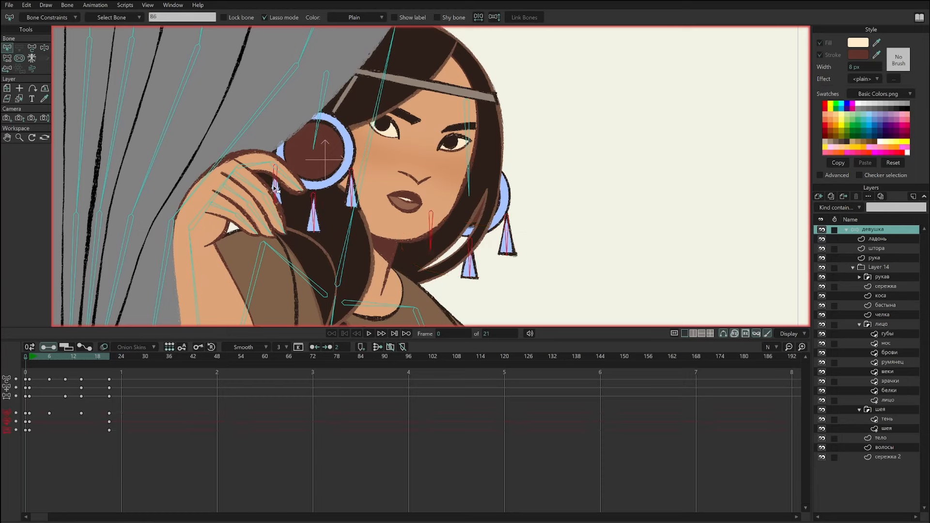
{"action": "left_click", "coordinate": [61, 19]}
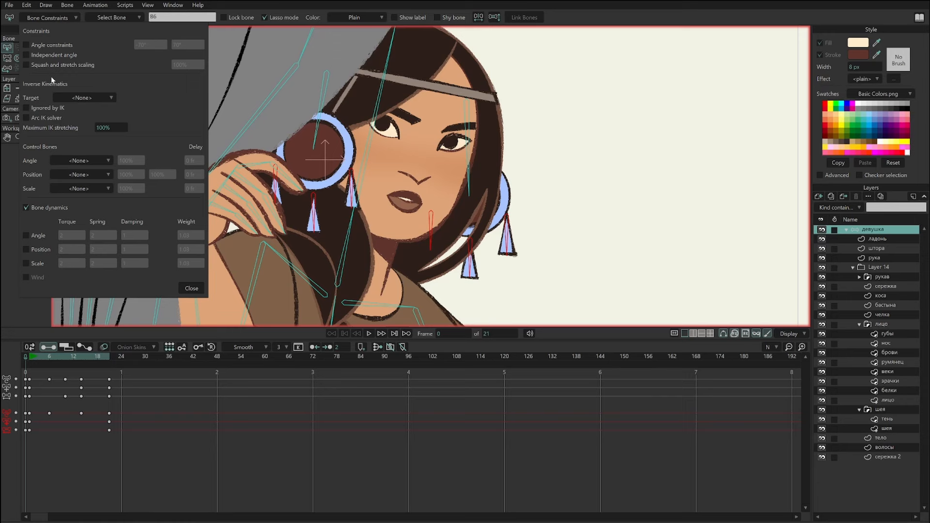
{"action": "left_click", "coordinate": [59, 56]}
{"action": "left_click", "coordinate": [191, 289]}
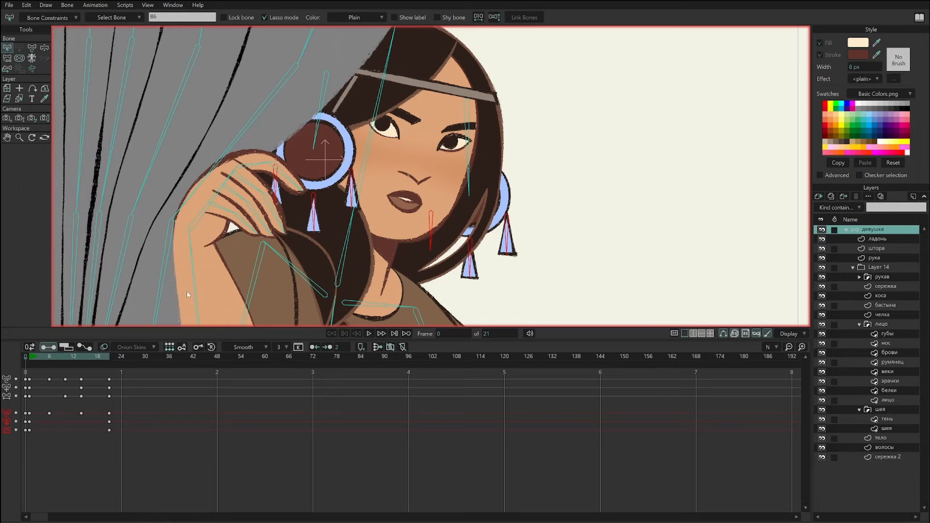
Tilt the girl's head bone at frame 38 to test the hang of the earring pendants.
{"action": "left_click", "coordinate": [29, 357]}
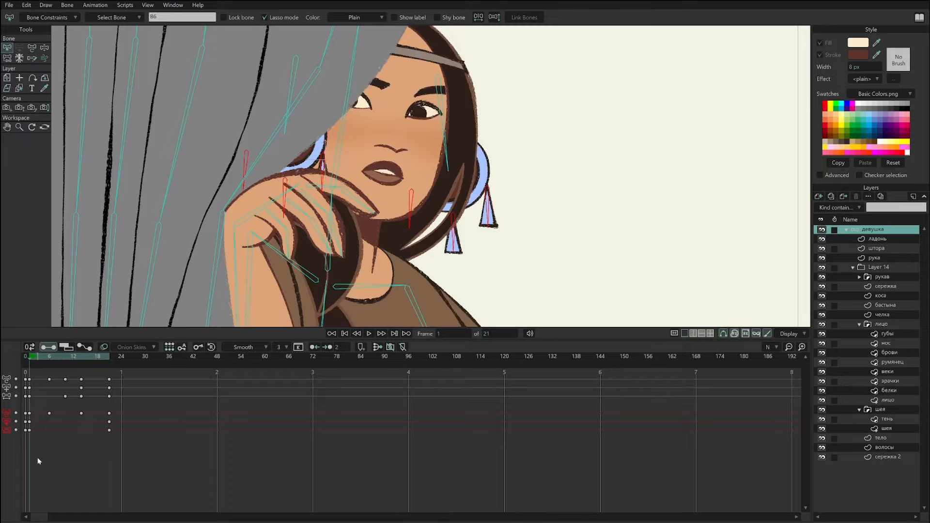
{"action": "left_click_drag", "start_coordinate": [45, 357], "coordinate": [177, 383]}
{"action": "left_click_drag", "start_coordinate": [411, 73], "coordinate": [541, 104]}
{"action": "scroll", "coordinate": [541, 136], "scroll_direction": "down", "scroll_amount": 2}
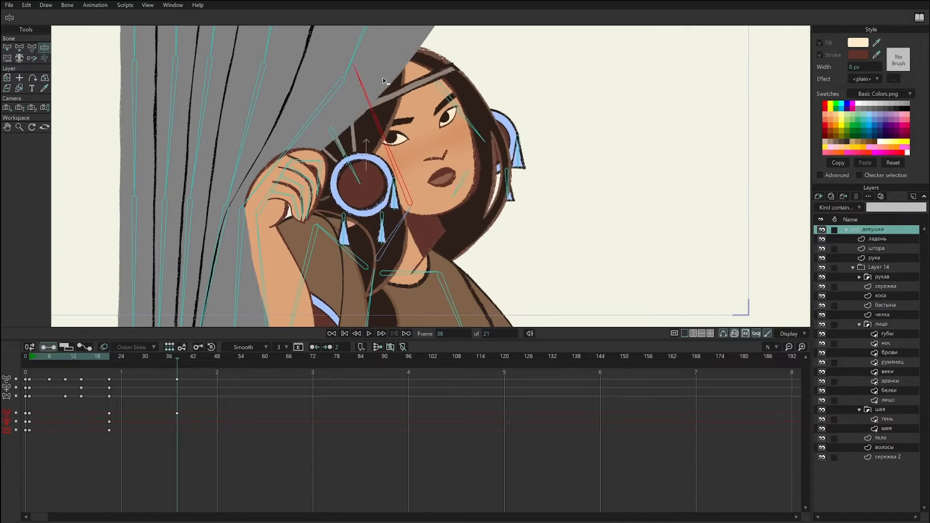
{"action": "left_click_drag", "start_coordinate": [382, 81], "coordinate": [408, 45]}
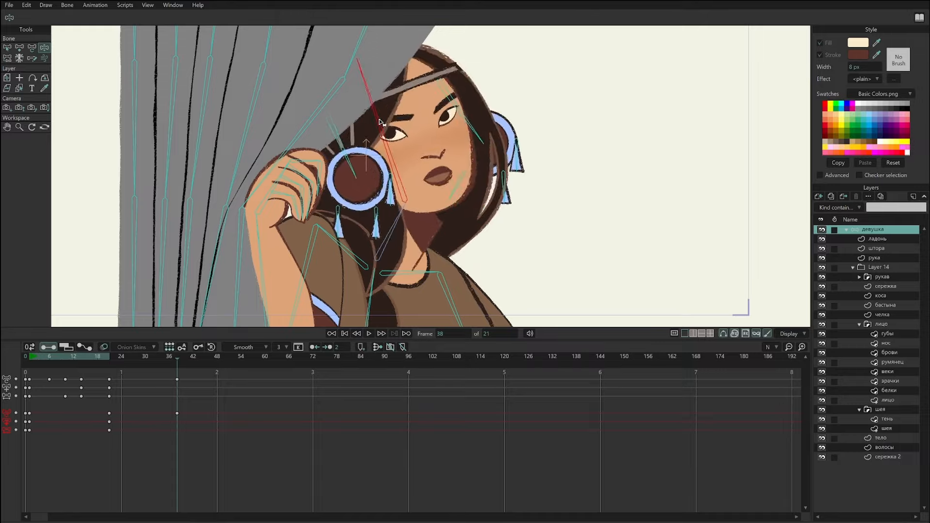
Try swinging the girl's torso bone clockwise at frame 38, then delete the keyframes made there.
{"action": "left_click_drag", "start_coordinate": [366, 289], "coordinate": [495, 295]}
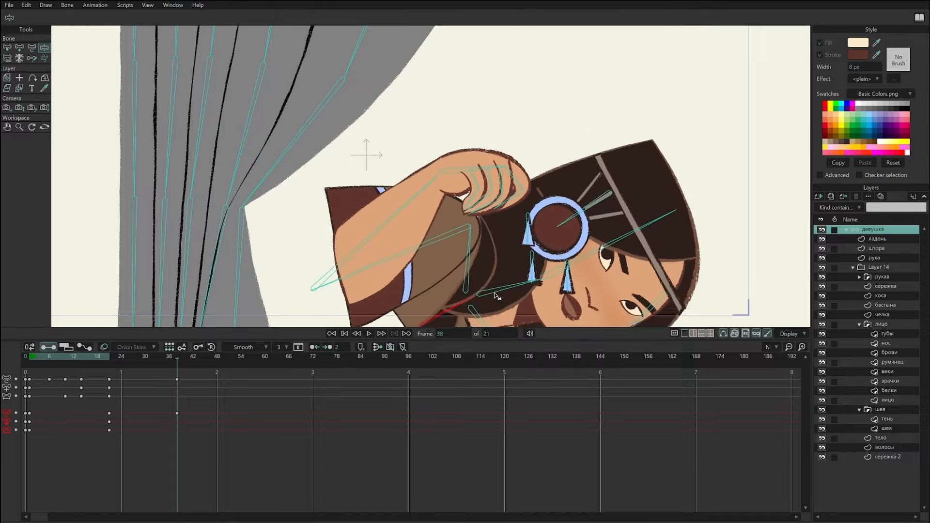
{"action": "left_click_drag", "start_coordinate": [568, 155], "coordinate": [562, 92]}
{"action": "scroll", "coordinate": [561, 92], "scroll_direction": "down", "scroll_amount": 1}
{"action": "left_click_drag", "start_coordinate": [346, 279], "coordinate": [299, 280]}
{"action": "key", "text": "Delete"}
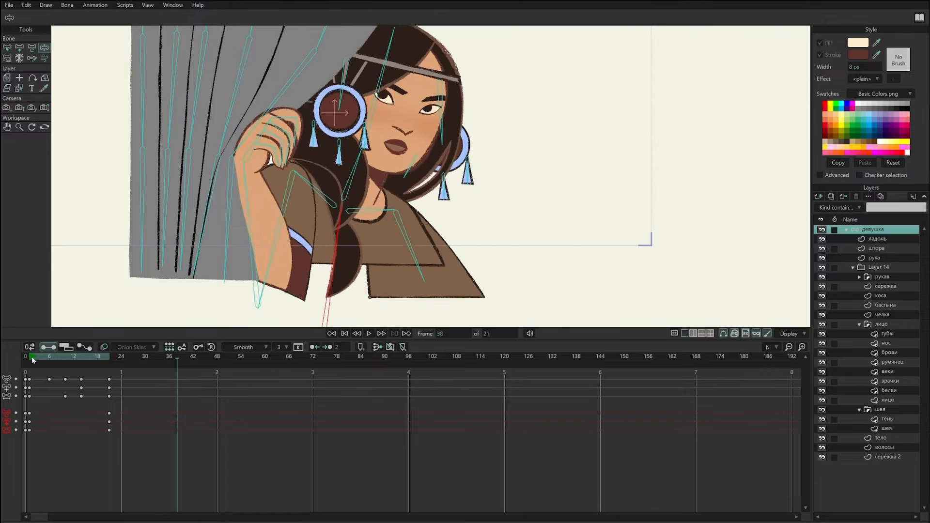
Play the curtain scene from its start and scrub back to frame 3 to review the girl's movement.
{"action": "left_click", "coordinate": [34, 359]}
{"action": "left_click_drag", "start_coordinate": [399, 210], "coordinate": [350, 248]}
{"action": "key", "text": "space"}
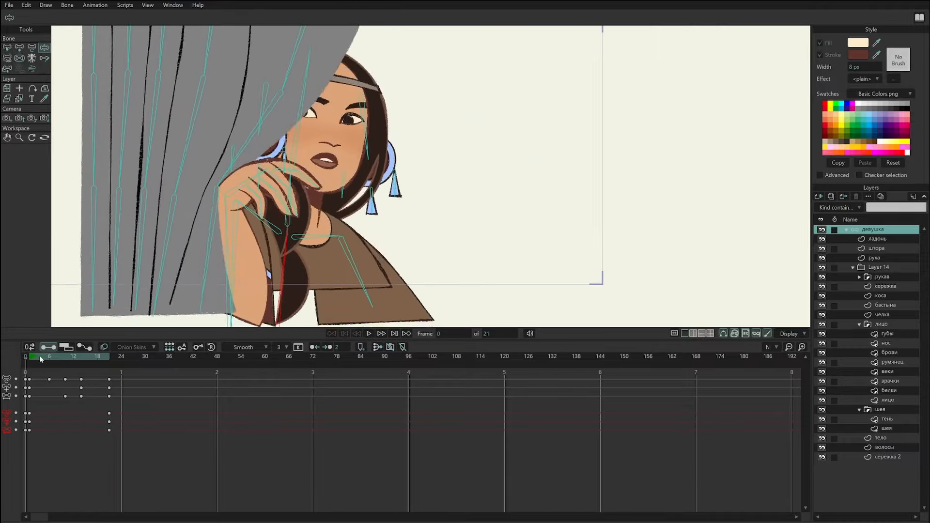
{"action": "left_click", "coordinate": [148, 367]}
{"action": "left_click_drag", "start_coordinate": [150, 367], "coordinate": [38, 371]}
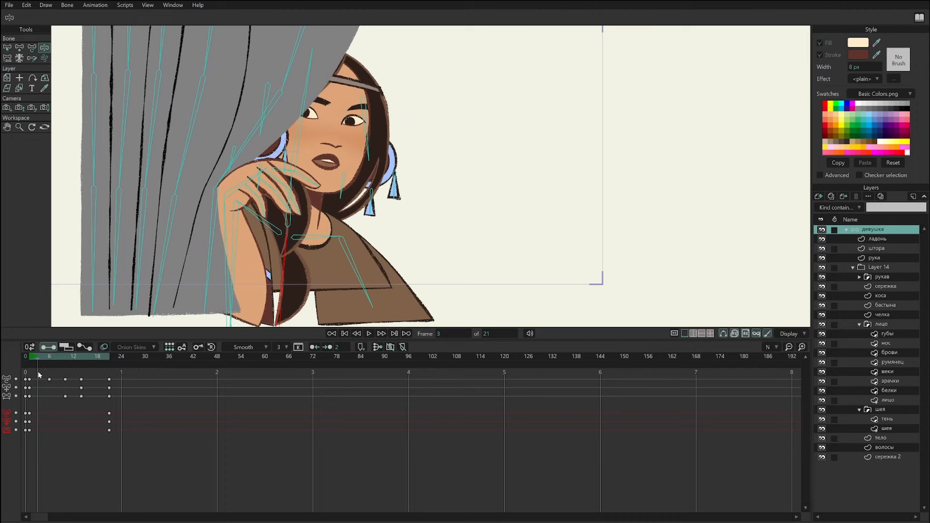
At frame 30, rotate the outer pendant bone of the girl's far earring until it points sideways.
{"action": "left_click_drag", "start_coordinate": [38, 371], "coordinate": [147, 397]}
{"action": "scroll", "coordinate": [515, 242], "scroll_direction": "up", "scroll_amount": 3}
{"action": "left_click_drag", "start_coordinate": [413, 177], "coordinate": [496, 204]}
{"action": "left_click", "coordinate": [32, 48]}
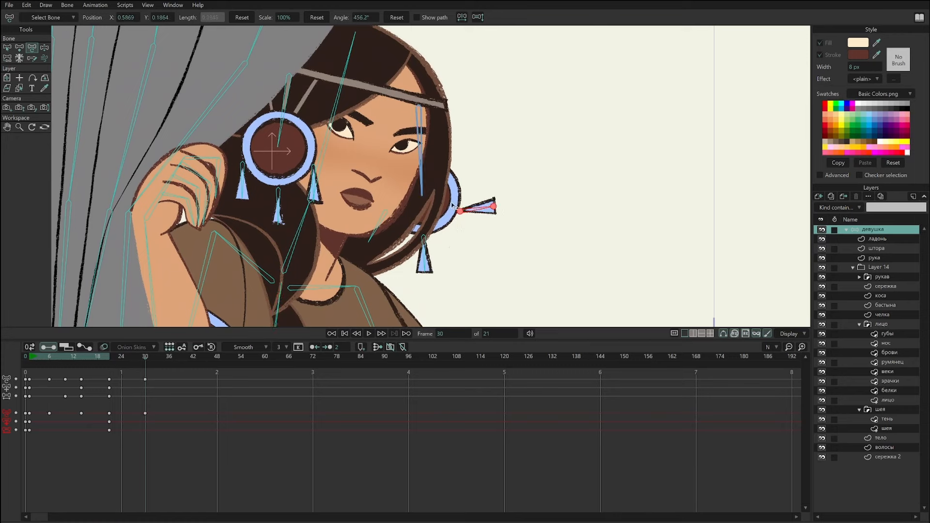
Rotate the girl's torso bone at frame 30 to shift her upper body, then close the curtain scene.
{"action": "left_click_drag", "start_coordinate": [301, 227], "coordinate": [293, 246]}
{"action": "mouse_move", "coordinate": [277, 317]}
{"action": "left_mouse_down"}
{"action": "mouse_move", "coordinate": [199, 333]}
{"action": "mouse_move", "coordinate": [276, 318]}
{"action": "mouse_move", "coordinate": [330, 339]}
{"action": "mouse_move", "coordinate": [277, 302]}
{"action": "mouse_move", "coordinate": [199, 292]}
{"action": "mouse_move", "coordinate": [306, 310]}
{"action": "mouse_move", "coordinate": [238, 283]}
{"action": "mouse_move", "coordinate": [279, 291]}
{"action": "mouse_move", "coordinate": [257, 295]}
{"action": "mouse_move", "coordinate": [276, 289]}
{"action": "mouse_move", "coordinate": [257, 311]}
{"action": "mouse_move", "coordinate": [266, 304]}
{"action": "left_mouse_up"}
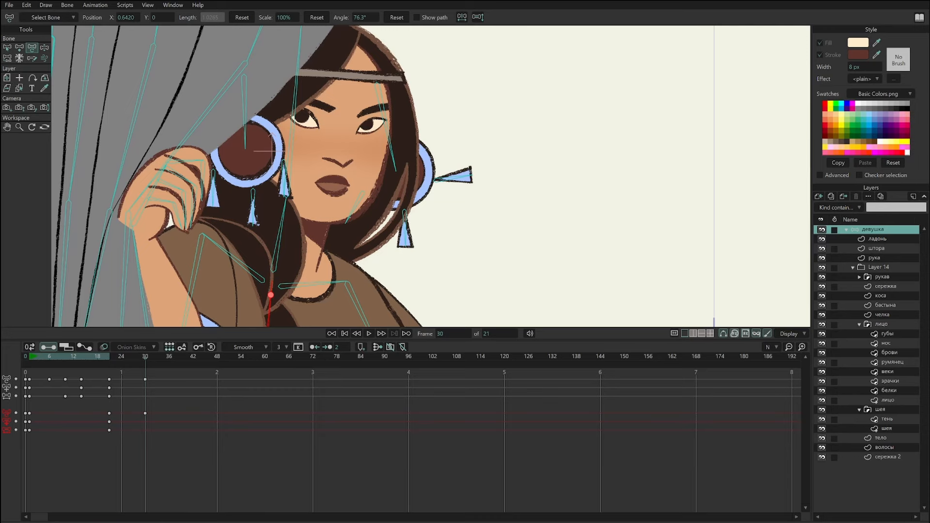
{"action": "left_click_drag", "start_coordinate": [332, 285], "coordinate": [331, 282]}
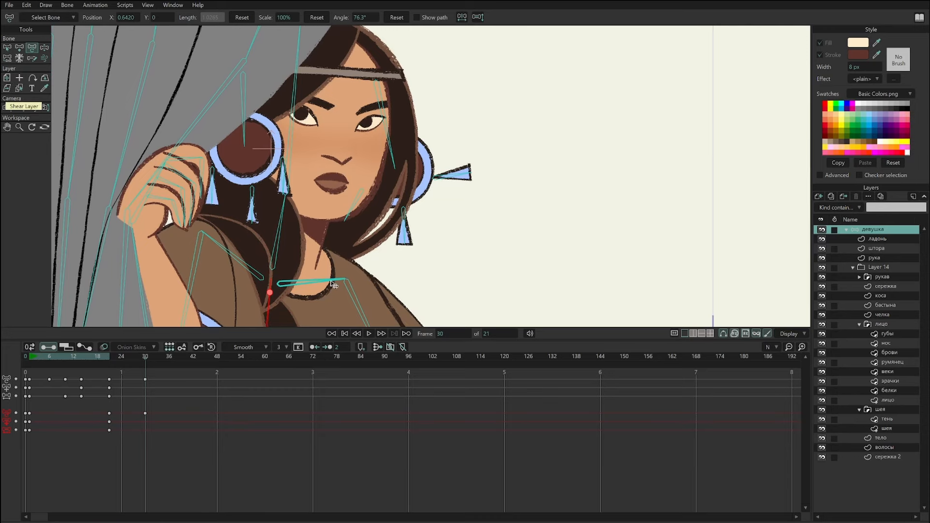
{"action": "key", "text": "ctrl+w"}
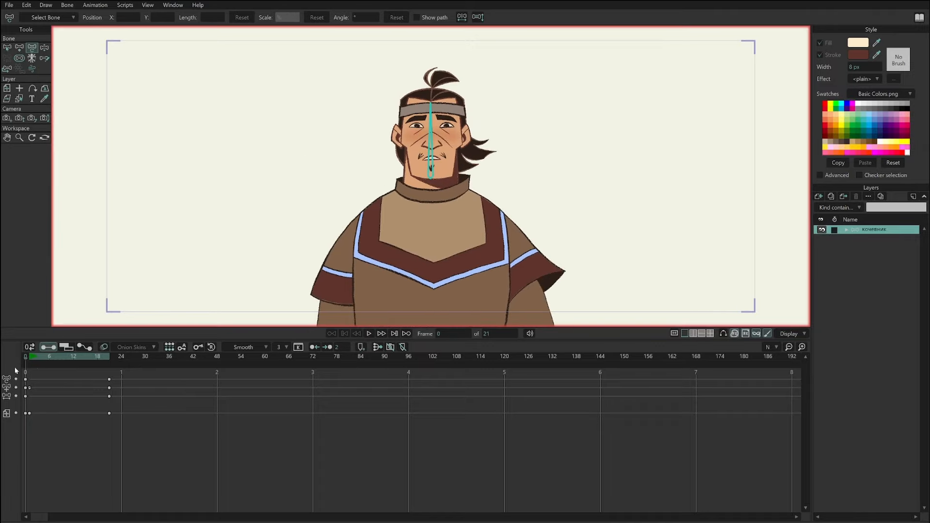
Play the nomad scene, then try raising the nomad's head with its bone at frame 0.
{"action": "key", "text": "space"}
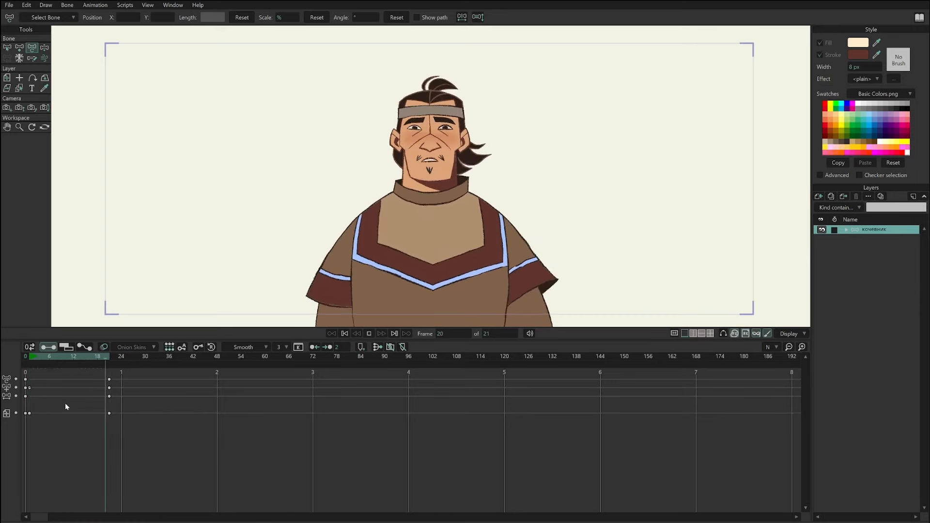
{"action": "key", "text": "z"}
{"action": "key", "text": "space"}
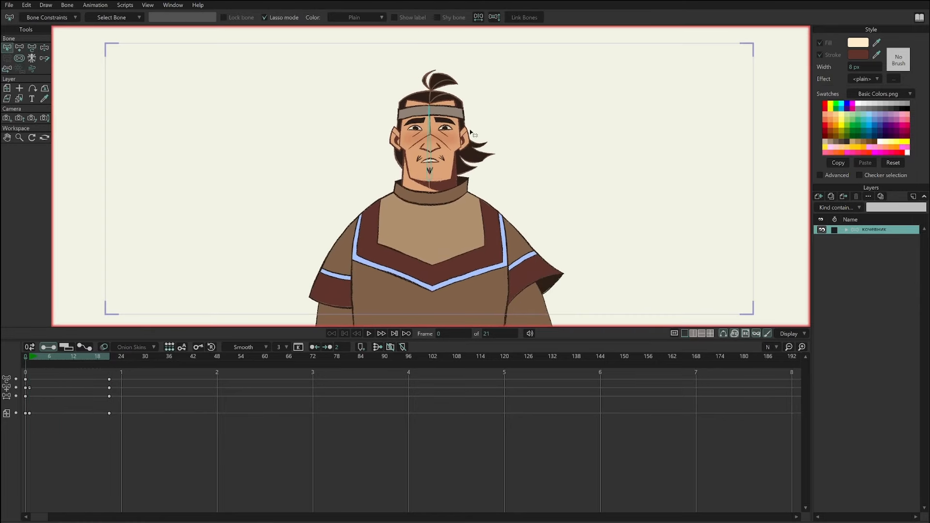
{"action": "key", "text": "o"}
{"action": "mouse_move", "coordinate": [443, 114]}
{"action": "left_mouse_down"}
{"action": "mouse_move", "coordinate": [503, 73]}
{"action": "mouse_move", "coordinate": [550, 133]}
{"action": "mouse_move", "coordinate": [546, 122]}
{"action": "mouse_move", "coordinate": [367, 135]}
{"action": "mouse_move", "coordinate": [370, 100]}
{"action": "mouse_move", "coordinate": [494, 84]}
{"action": "mouse_move", "coordinate": [440, 106]}
{"action": "left_mouse_up"}
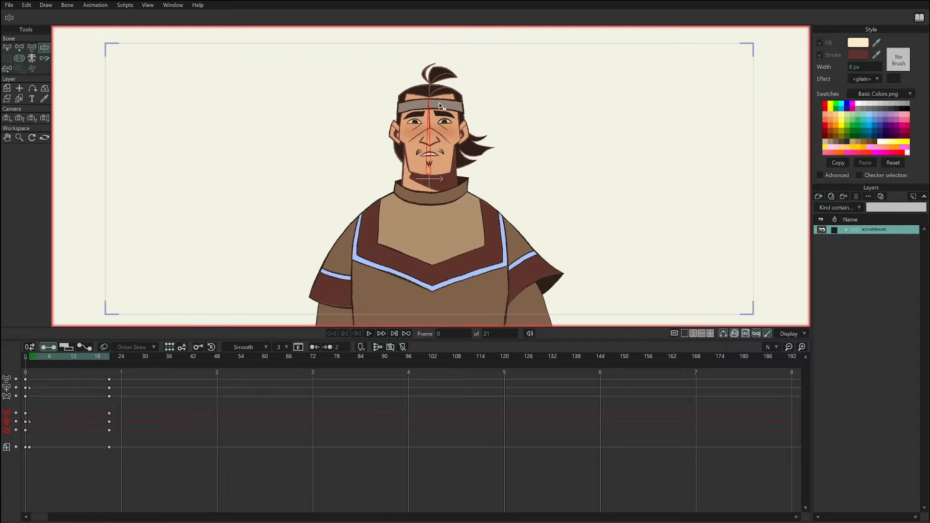
Replay the nomad scene and scrub from frame 1 to frame 4 to review the head and sleeves.
{"action": "key", "text": "space"}
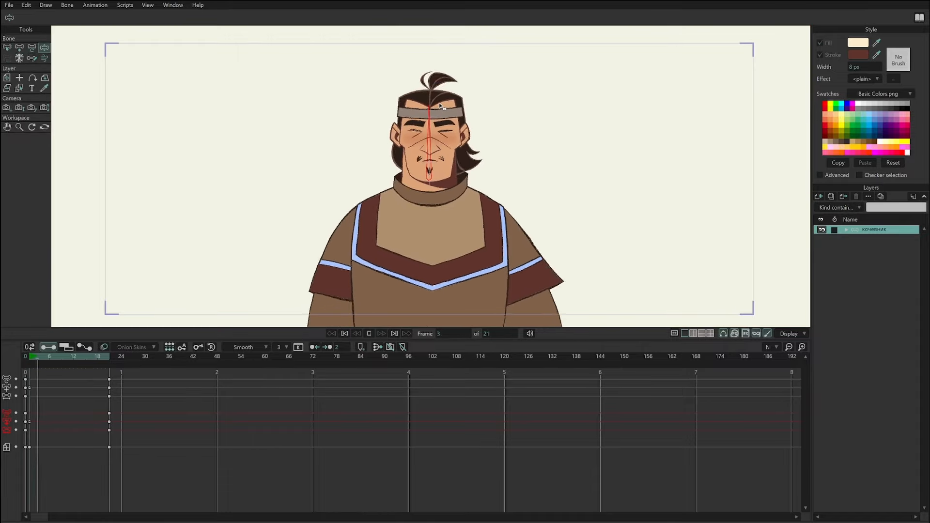
{"action": "left_click", "coordinate": [31, 358]}
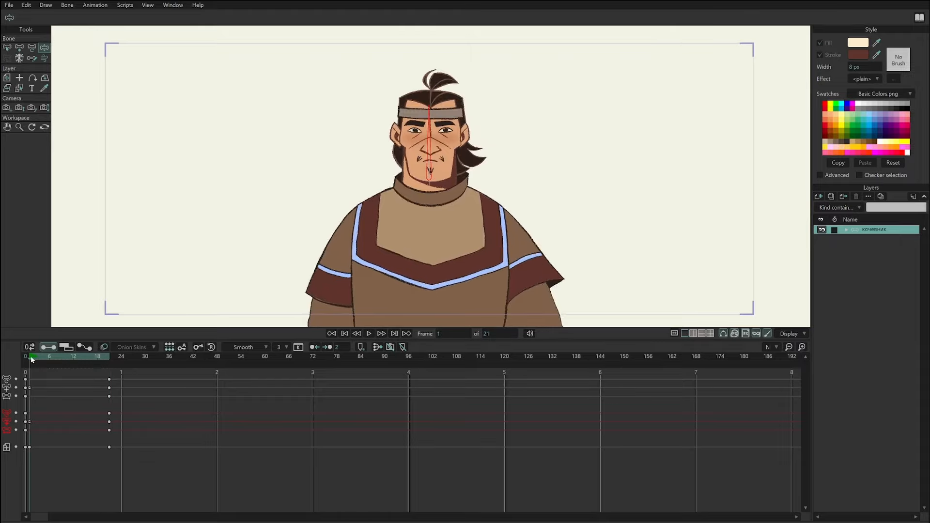
{"action": "left_click_drag", "start_coordinate": [31, 358], "coordinate": [41, 377]}
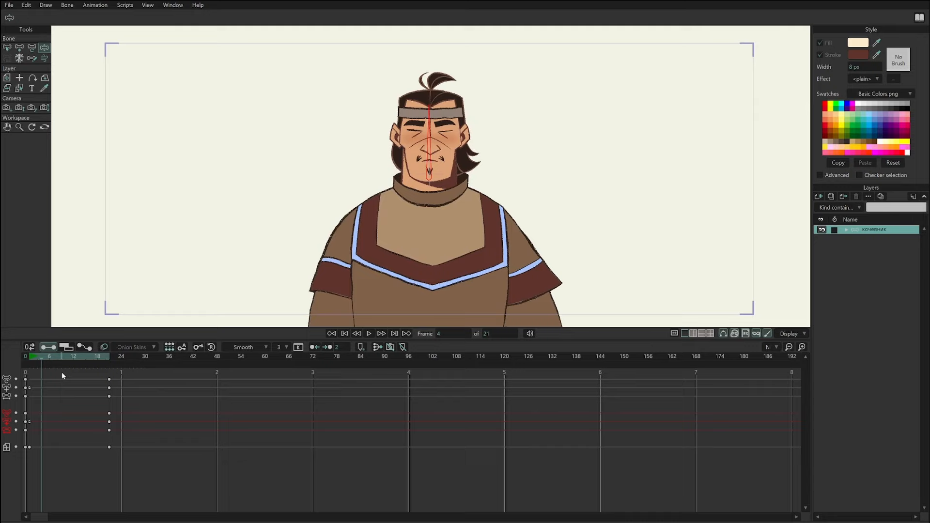
On the рукава layer at frame 7, raise the hem point of the nomad's left-hand sleeve and adjust its curvature.
{"action": "left_click", "coordinate": [353, 256], "text": "ctrl+alt"}
{"action": "right_click", "coordinate": [332, 256], "text": "alt"}
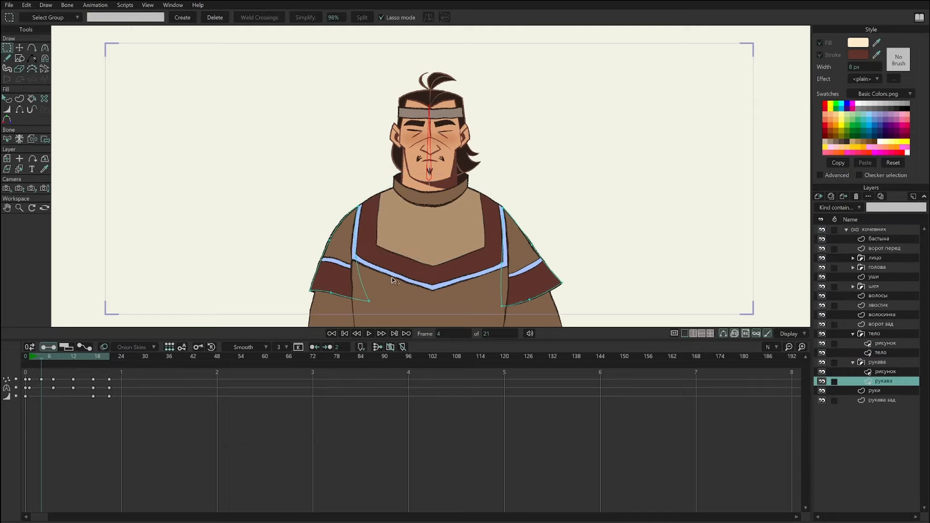
{"action": "left_click_drag", "start_coordinate": [394, 280], "coordinate": [422, 241]}
{"action": "scroll", "coordinate": [447, 251], "scroll_direction": "up", "scroll_amount": 4}
{"action": "left_click", "coordinate": [29, 359]}
{"action": "left_click_drag", "start_coordinate": [30, 359], "coordinate": [55, 393]}
{"action": "key", "text": "t"}
{"action": "left_click_drag", "start_coordinate": [303, 247], "coordinate": [310, 227]}
{"action": "key", "text": "c"}
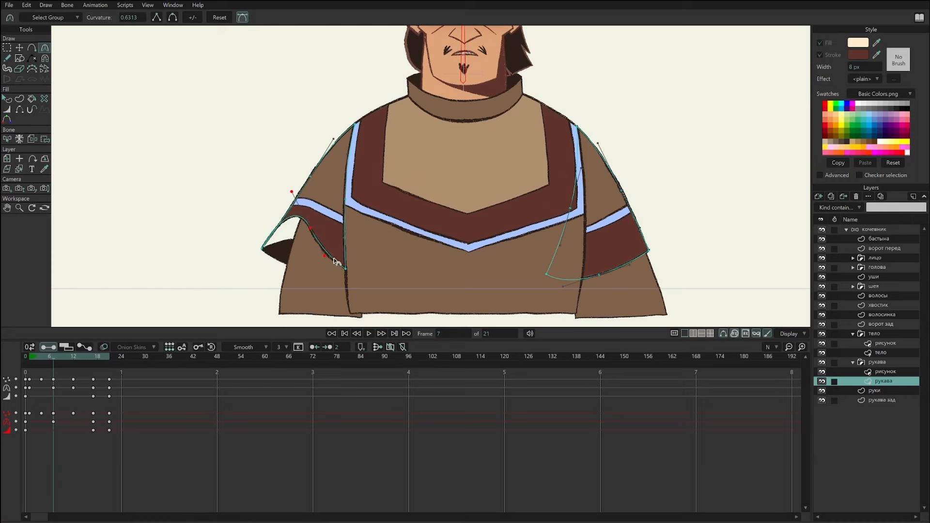
On the рукава зад layer at frame 7, raise the upper edge point behind the same sleeve and adjust its curvature.
{"action": "left_click", "coordinate": [288, 254]}
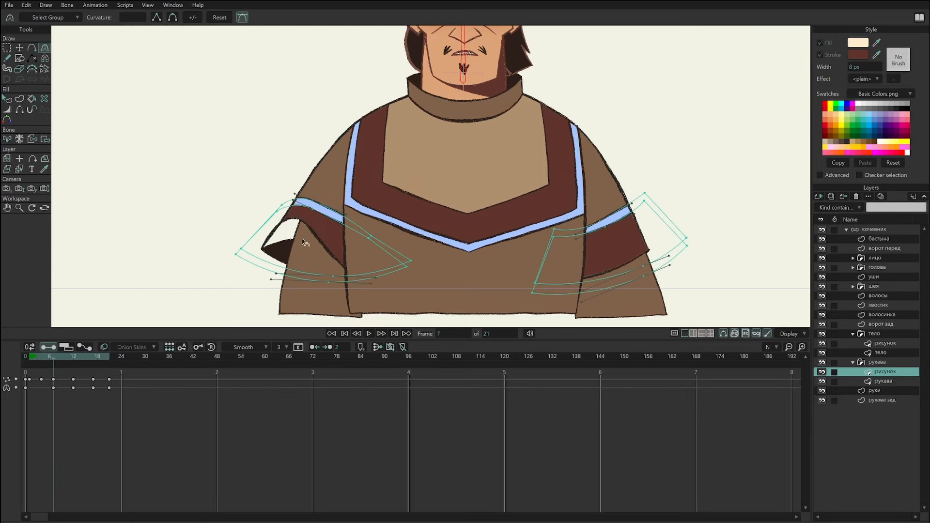
{"action": "left_click", "coordinate": [881, 401]}
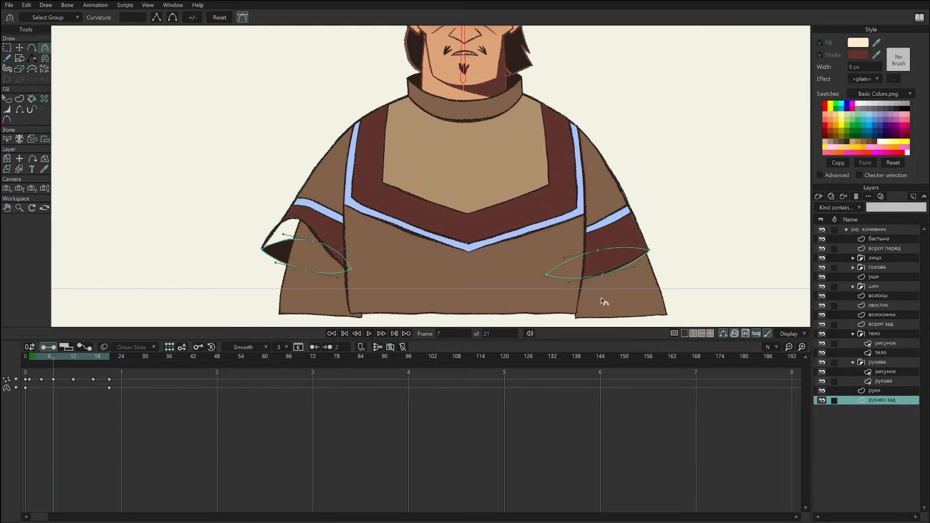
{"action": "key", "text": "t"}
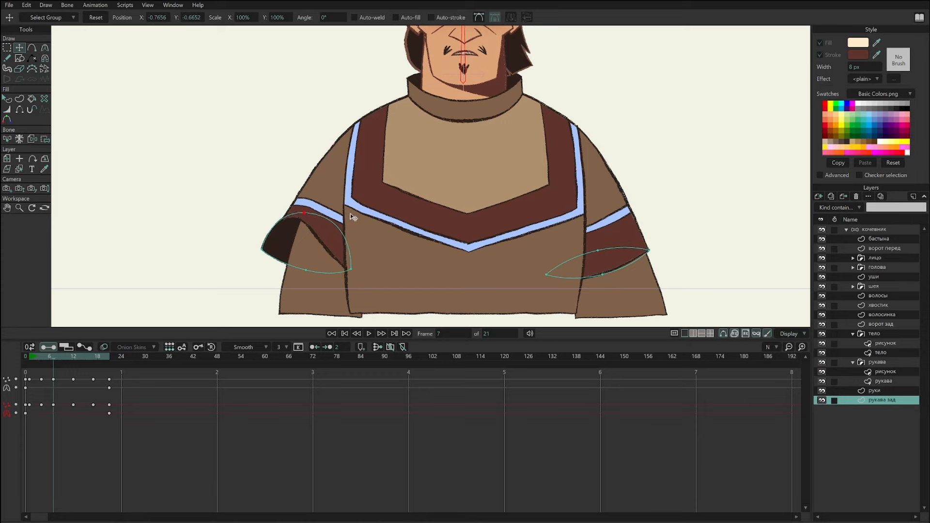
{"action": "key", "text": "c"}
{"action": "key", "text": "t"}
{"action": "left_click_drag", "start_coordinate": [305, 212], "coordinate": [315, 218]}
{"action": "key", "text": "c"}
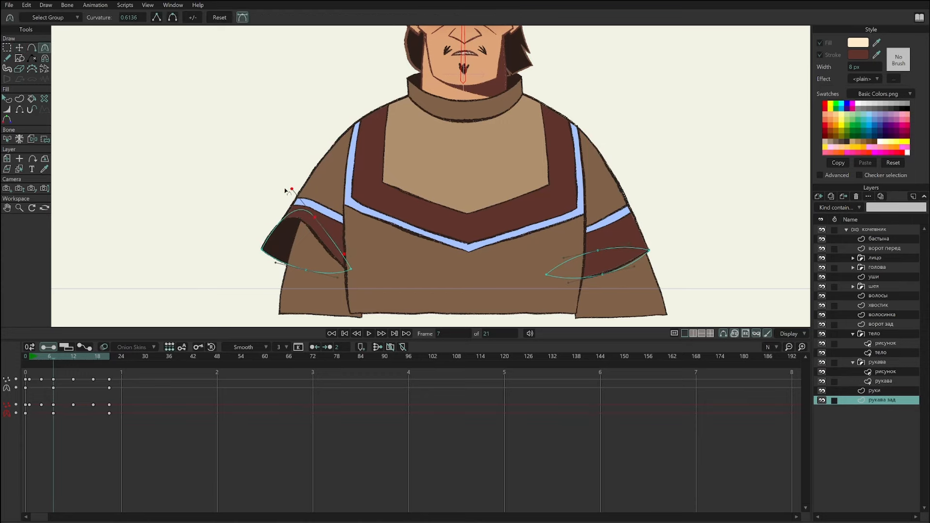
Scrub and play the nomad scene to review the reshaped sleeve in motion.
{"action": "left_click_drag", "start_coordinate": [37, 370], "coordinate": [89, 390]}
{"action": "key", "text": "space"}
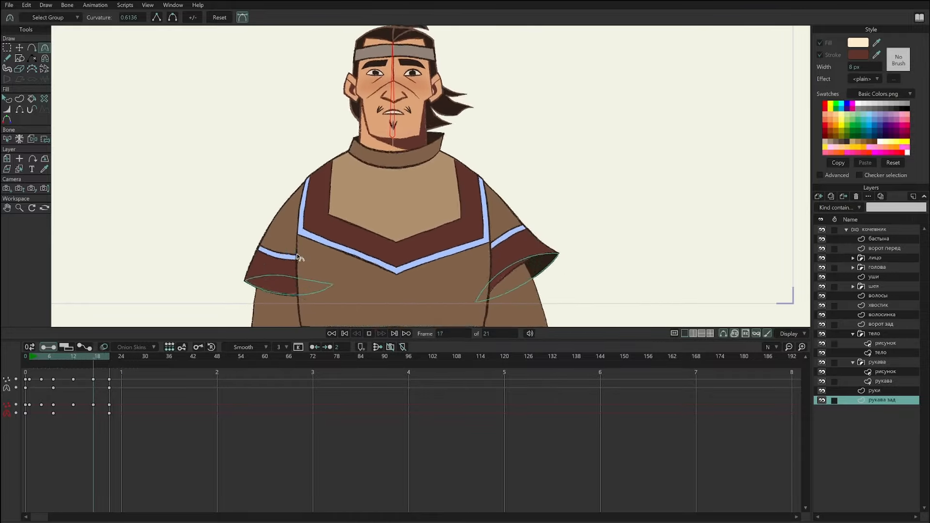
{"action": "left_click", "coordinate": [31, 357]}
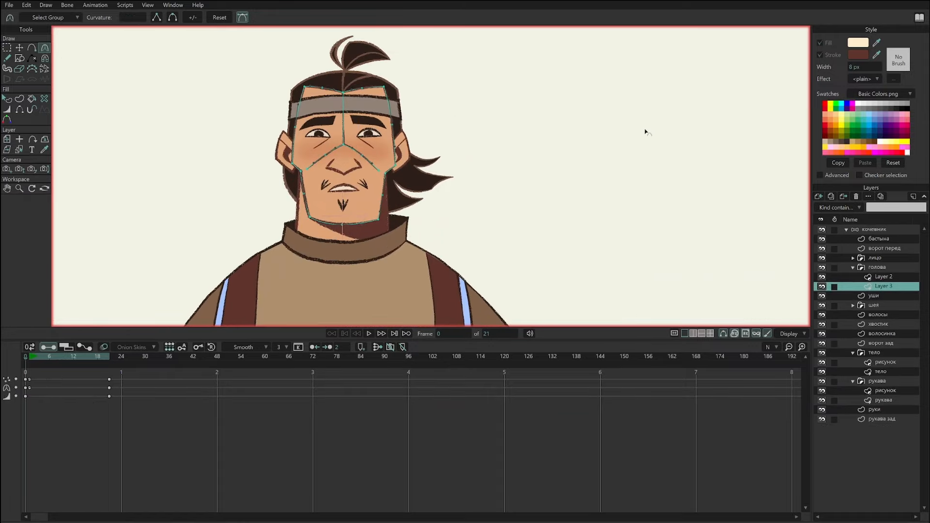
Examine the nomad's pupil and hair layers with their keyframes while scrubbing and playing the scene.
{"action": "left_click", "coordinate": [372, 134], "text": "ctrl+alt"}
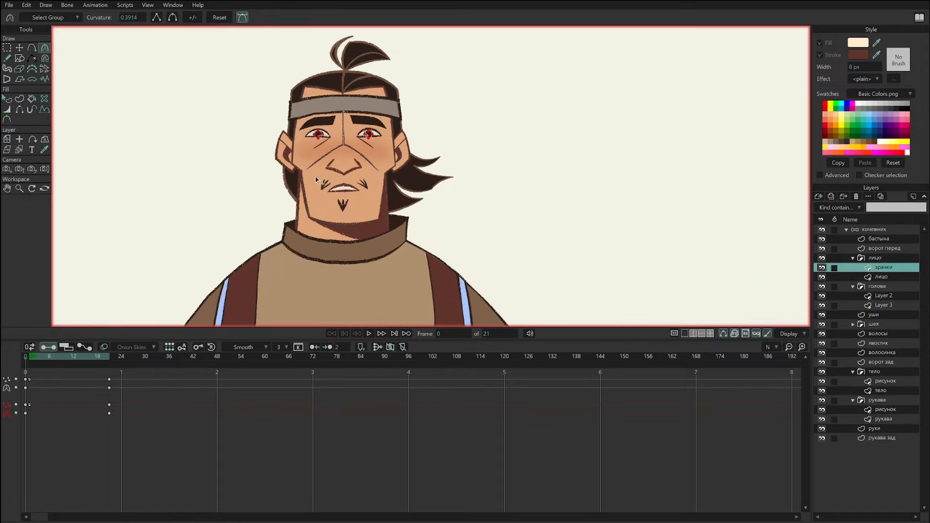
{"action": "left_click_drag", "start_coordinate": [34, 358], "coordinate": [146, 374]}
{"action": "left_click", "coordinate": [354, 125], "text": "ctrl+alt"}
{"action": "key", "text": "space"}
{"action": "right_click", "coordinate": [418, 198], "text": "alt"}
{"action": "key", "text": "g"}
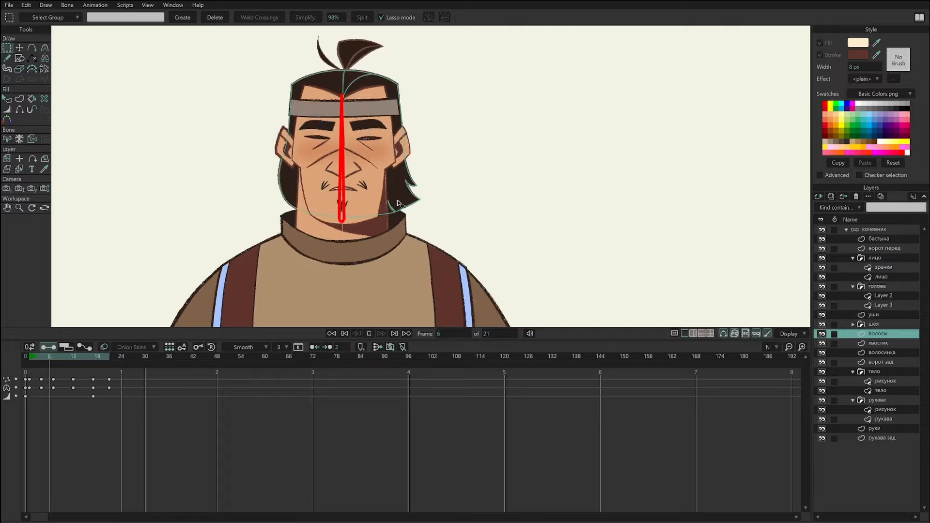
{"action": "key", "text": "space"}
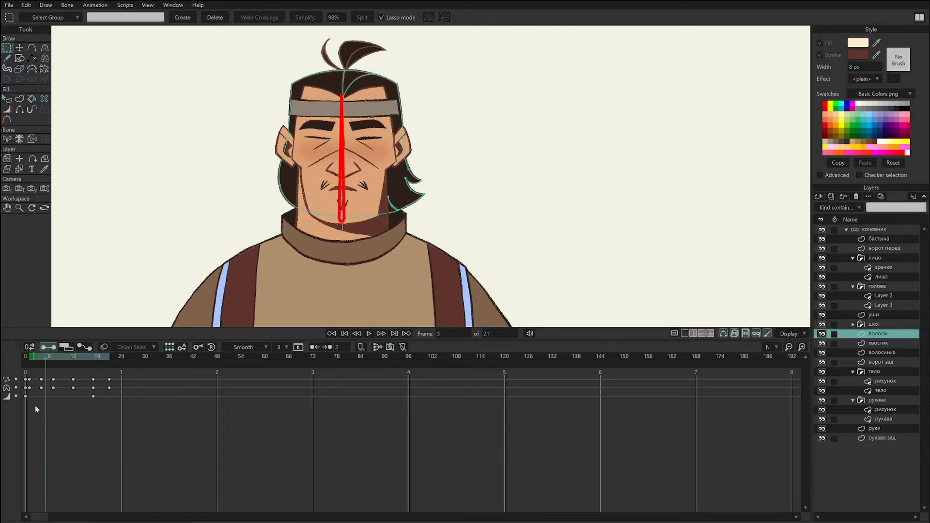
Scrub around the first frames to examine the hair layer's keyed shapes and the whole figure, ending at frame 0.
{"action": "left_click_drag", "start_coordinate": [36, 407], "coordinate": [11, 393]}
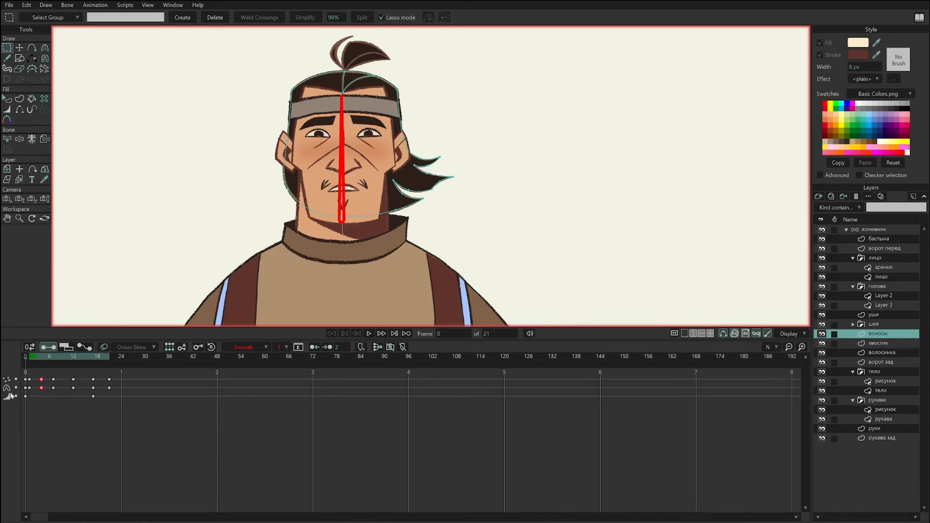
{"action": "left_click", "coordinate": [114, 443]}
{"action": "left_click", "coordinate": [29, 357]}
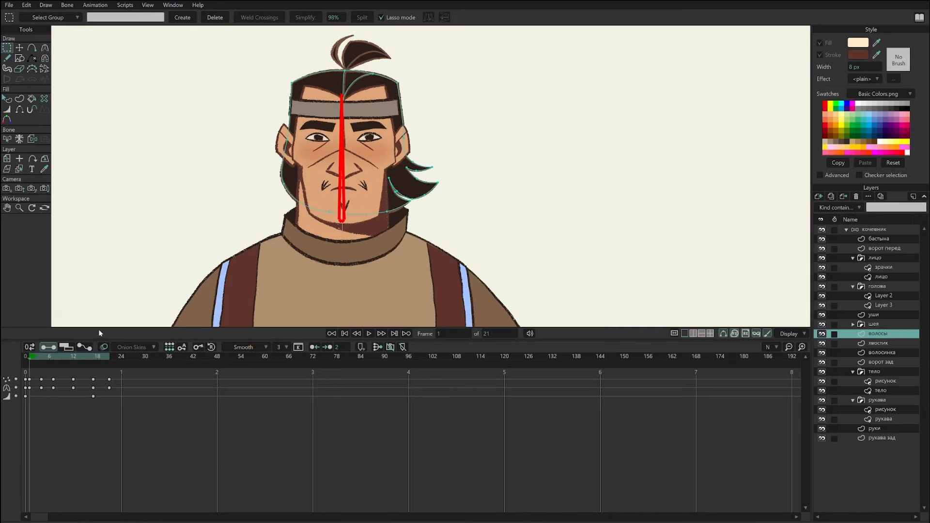
{"action": "scroll", "coordinate": [300, 228], "scroll_direction": "down", "scroll_amount": 3}
{"action": "left_click_drag", "start_coordinate": [301, 228], "coordinate": [376, 194]}
{"action": "scroll", "coordinate": [375, 194], "scroll_direction": "down", "scroll_amount": 2}
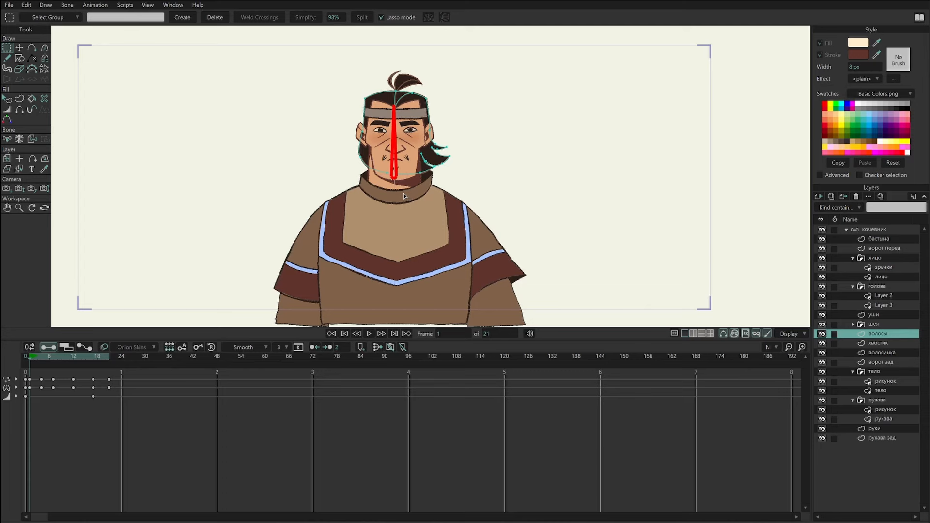
{"action": "left_click_drag", "start_coordinate": [35, 356], "coordinate": [3, 381]}
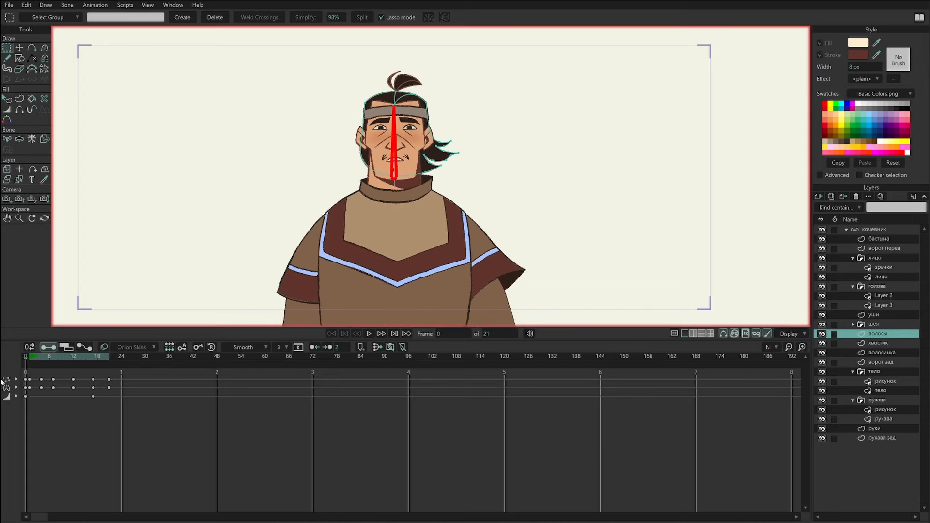
Select the nomad's bone layer and close nomad_scene_8.moho without saving.
{"action": "left_click", "coordinate": [875, 231]}
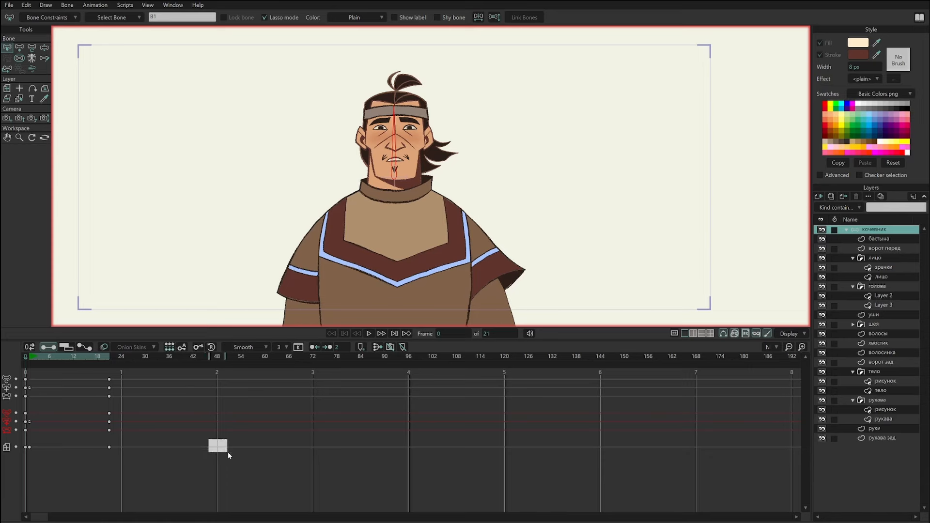
{"action": "key", "text": "ctrl+w"}
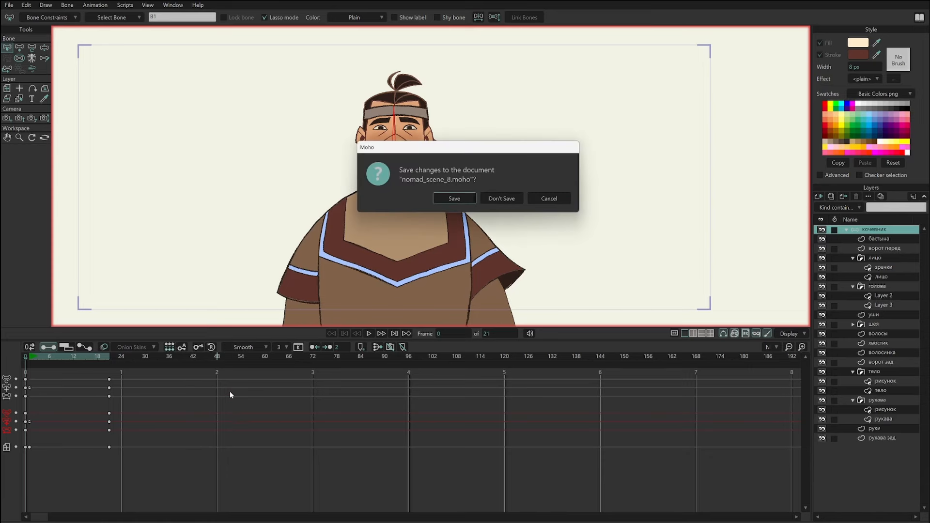
{"action": "left_click", "coordinate": [497, 200]}
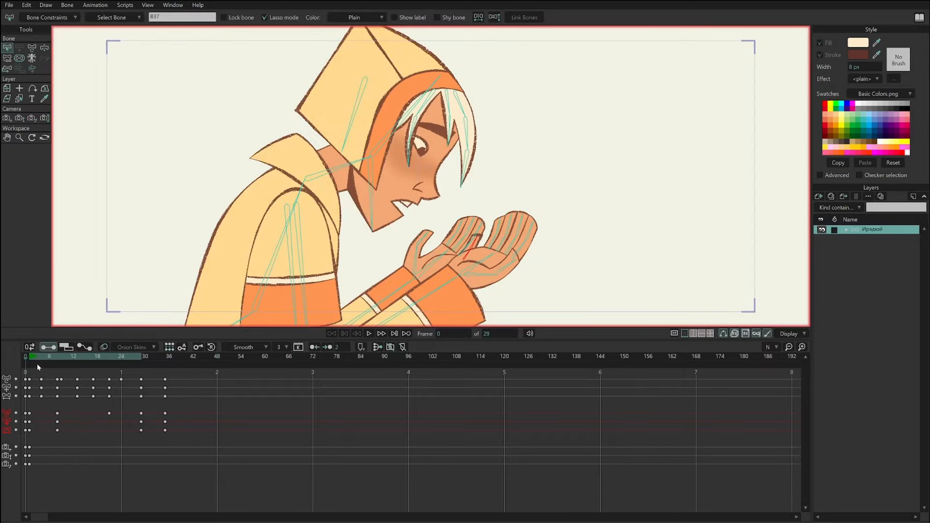
At frame 50 of nomad_scene_6.moho, swing the hooded character's jaw bone with Manipulate Bones.
{"action": "left_click_drag", "start_coordinate": [36, 363], "coordinate": [226, 411]}
{"action": "scroll", "coordinate": [466, 256], "scroll_direction": "up", "scroll_amount": 3}
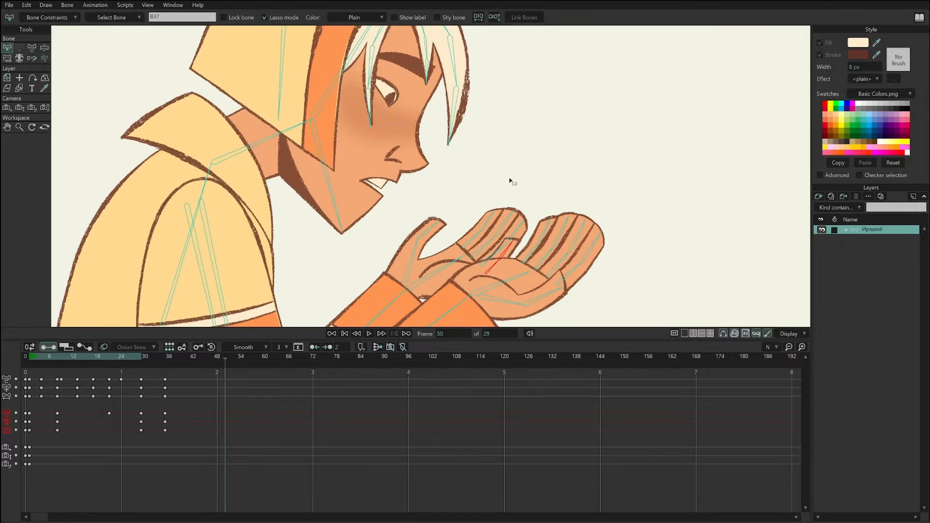
{"action": "scroll", "coordinate": [511, 179], "scroll_direction": "up", "scroll_amount": 1}
{"action": "key", "text": "z"}
{"action": "left_click_drag", "start_coordinate": [316, 234], "coordinate": [326, 260]}
Show the Actions window, open the B40 smart bone action for editing and go to its frame 1.
{"action": "left_click", "coordinate": [164, 5]}
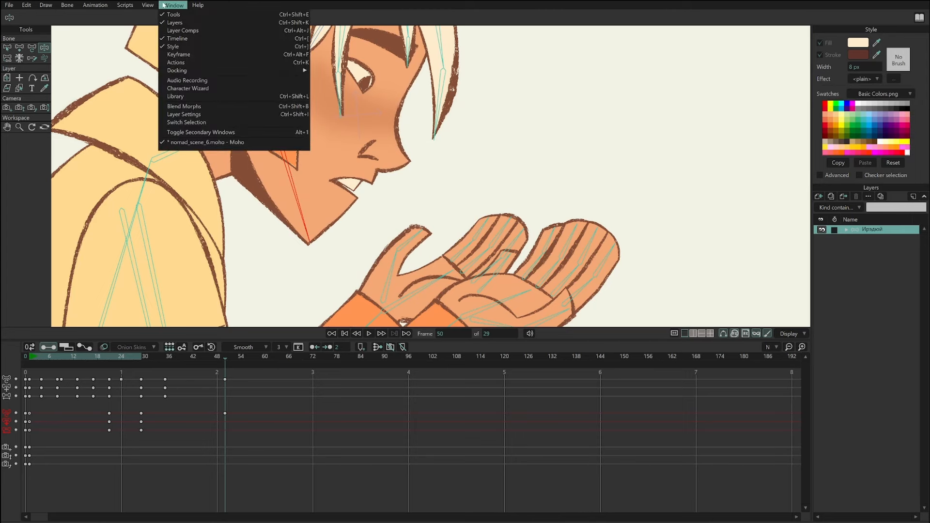
{"action": "left_click", "coordinate": [200, 63]}
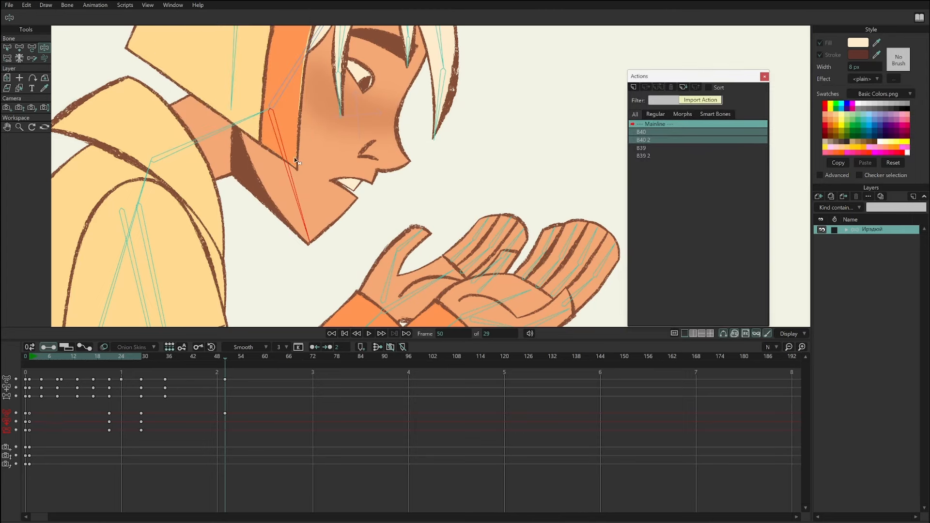
{"action": "left_click", "coordinate": [655, 134]}
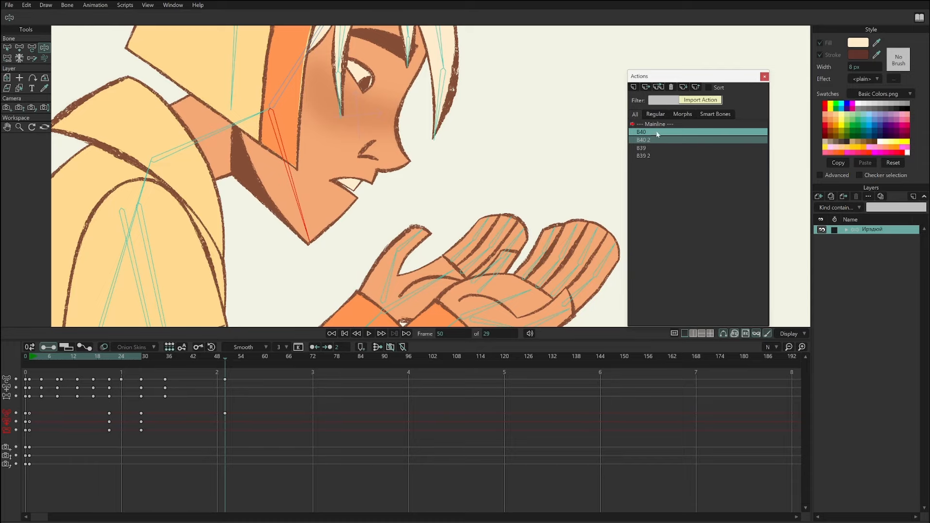
{"action": "double_click", "coordinate": [654, 132]}
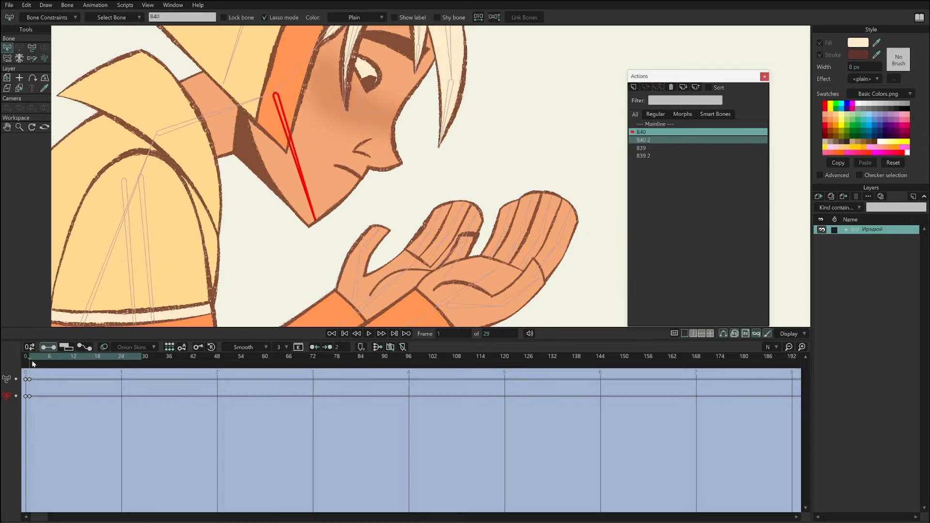
{"action": "left_click_drag", "start_coordinate": [28, 363], "coordinate": [29, 373]}
{"action": "scroll", "coordinate": [347, 188], "scroll_direction": "up", "scroll_amount": 2}
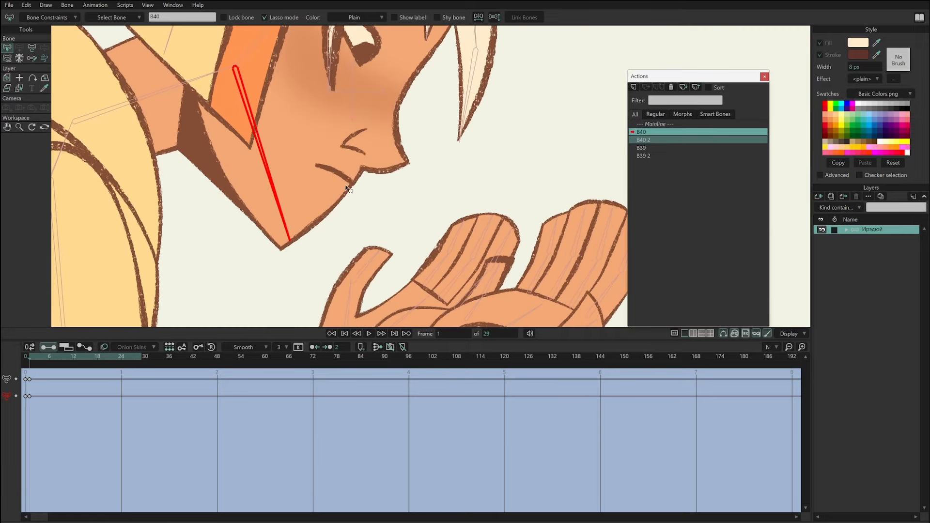
In the B40 action, move the mouth-corner point of the голова layer back and up toward the cheek.
{"action": "scroll", "coordinate": [339, 172], "scroll_direction": "up", "scroll_amount": 2}
{"action": "left_click_drag", "start_coordinate": [401, 194], "coordinate": [440, 200]}
{"action": "right_click", "coordinate": [379, 202], "text": "alt"}
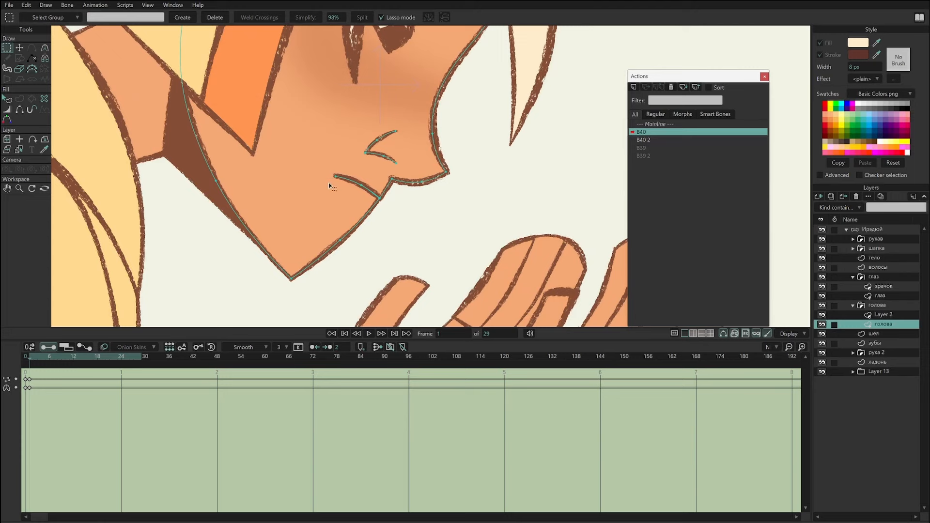
{"action": "key", "text": "t"}
{"action": "left_click_drag", "start_coordinate": [333, 178], "coordinate": [301, 170]}
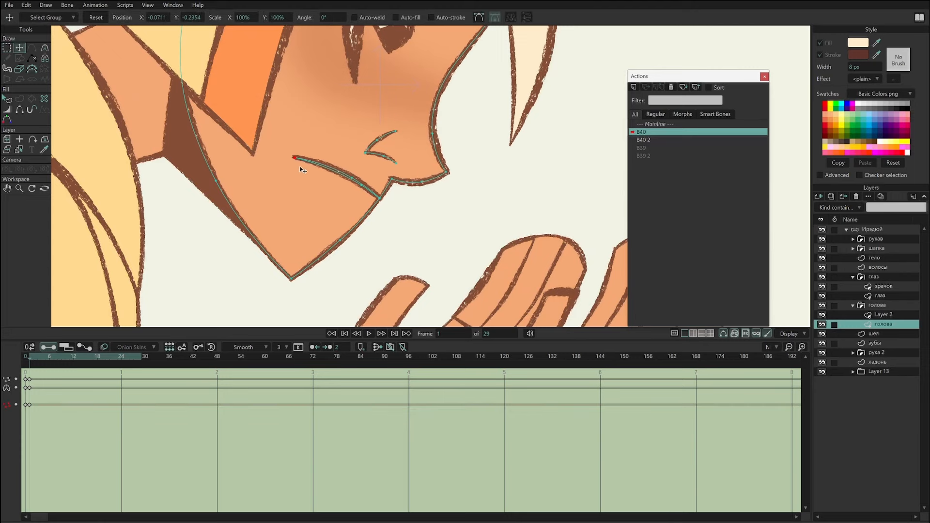
Check the neck and teeth layers, then pull the jawline point on the голова layer outward to round the chin.
{"action": "left_click", "coordinate": [875, 334]}
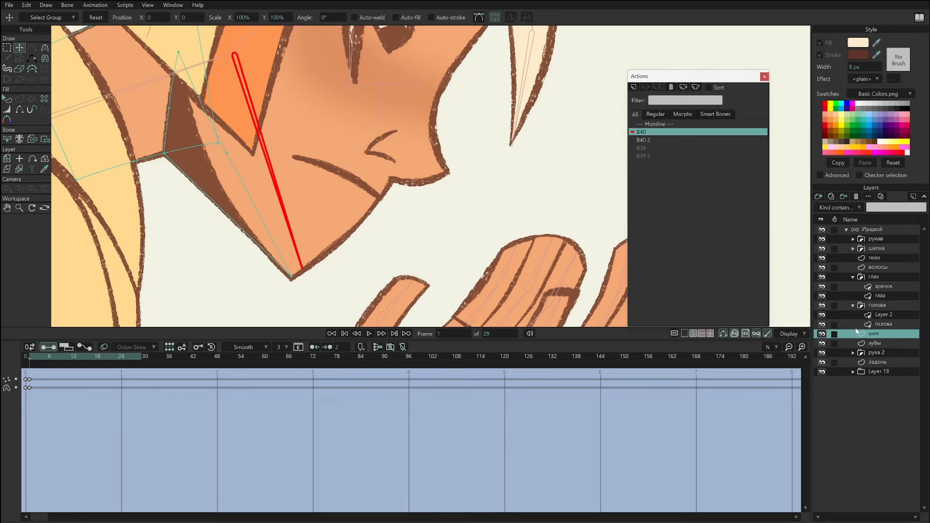
{"action": "left_click", "coordinate": [875, 343]}
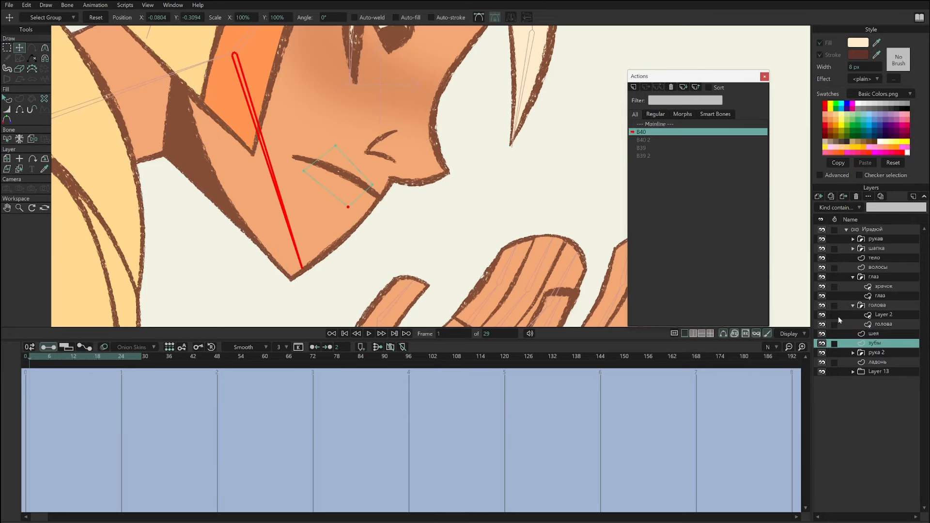
{"action": "left_click", "coordinate": [338, 238], "text": "ctrl+alt"}
{"action": "left_click_drag", "start_coordinate": [363, 246], "coordinate": [381, 261]}
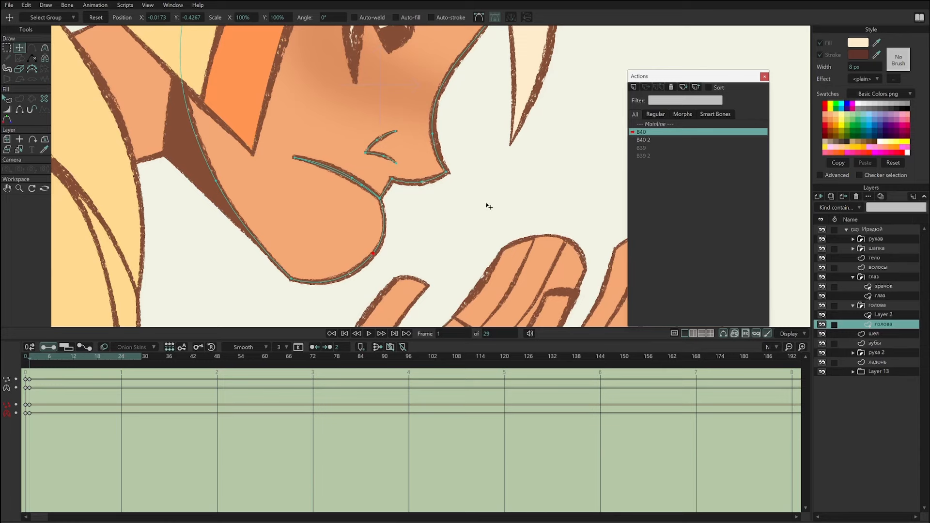
Return to the mainline, select the hooded character's bone layer and swing the jaw bone at frame 50 to test the chin.
{"action": "left_click", "coordinate": [679, 126]}
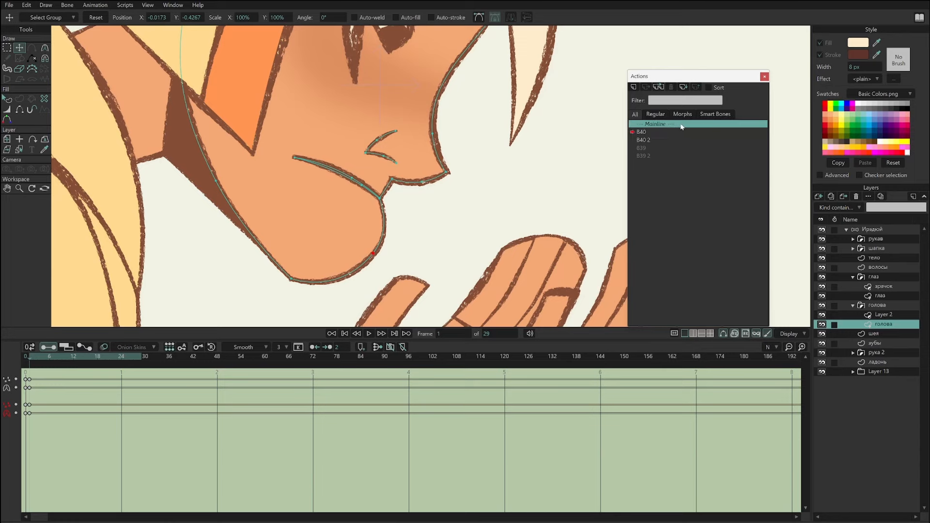
{"action": "double_click", "coordinate": [677, 126]}
{"action": "left_click", "coordinate": [873, 228]}
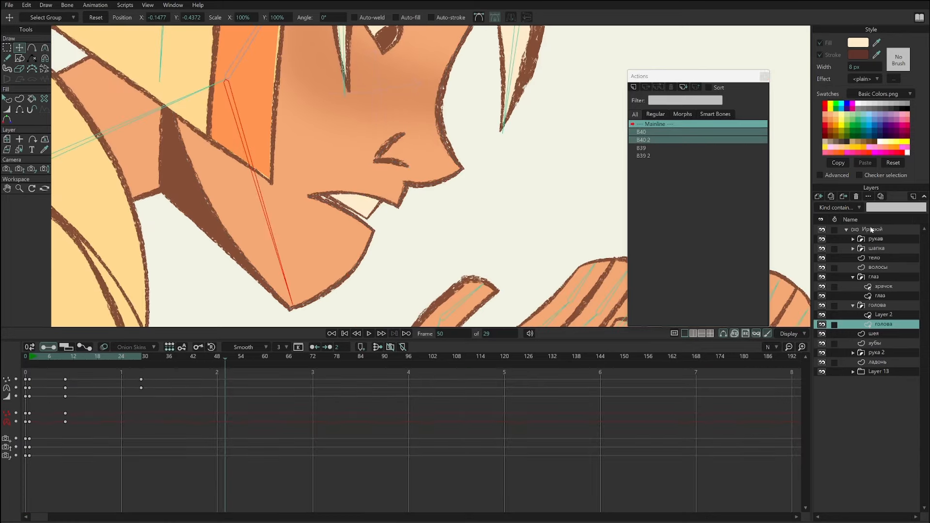
{"action": "scroll", "coordinate": [197, 291], "scroll_direction": "down", "scroll_amount": 2}
{"action": "key", "text": "z"}
{"action": "left_click_drag", "start_coordinate": [329, 285], "coordinate": [319, 308]}
Open the B40 2 smart bone action and examine the open jaw at its frame 2.
{"action": "left_click", "coordinate": [652, 141]}
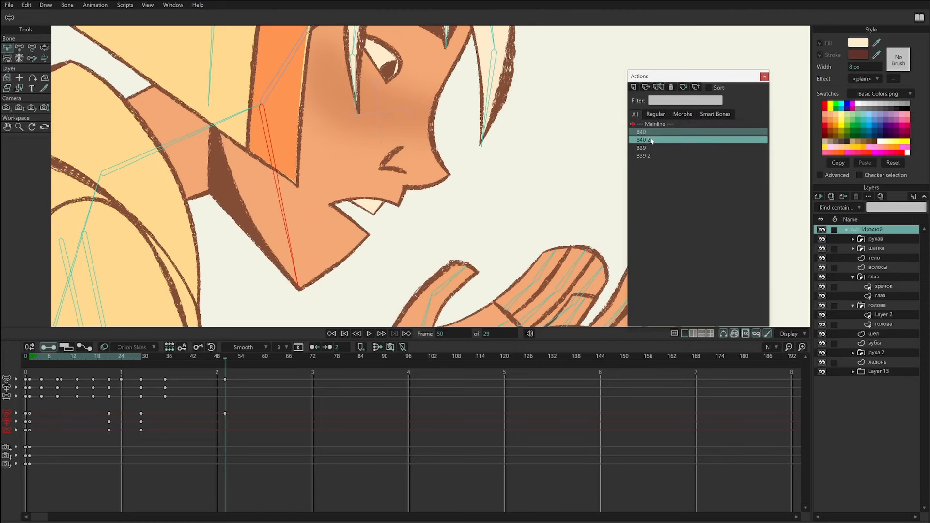
{"action": "double_click", "coordinate": [653, 141]}
{"action": "left_click", "coordinate": [34, 358]}
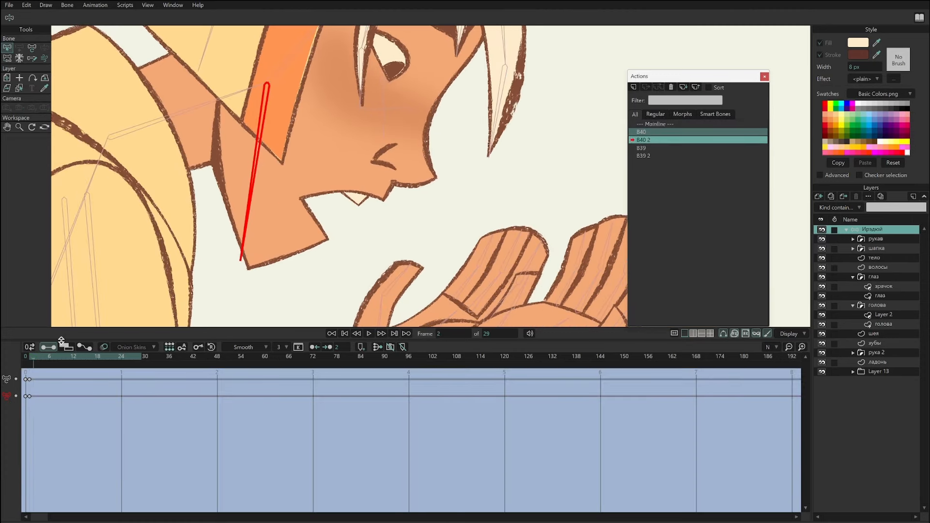
In the B40 action at frame 1, pull the upper nostril point of the голова layer up and outward.
{"action": "double_click", "coordinate": [663, 133]}
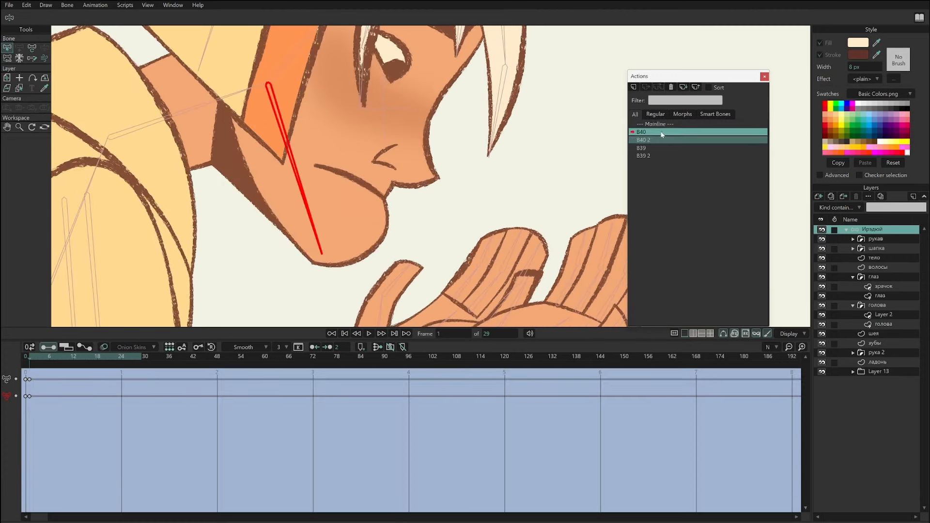
{"action": "left_click", "coordinate": [379, 150], "text": "ctrl+alt"}
{"action": "key", "text": "t"}
{"action": "mouse_move", "coordinate": [390, 152]}
{"action": "left_mouse_down"}
{"action": "mouse_move", "coordinate": [385, 143]}
{"action": "mouse_move", "coordinate": [400, 140]}
{"action": "left_mouse_up"}
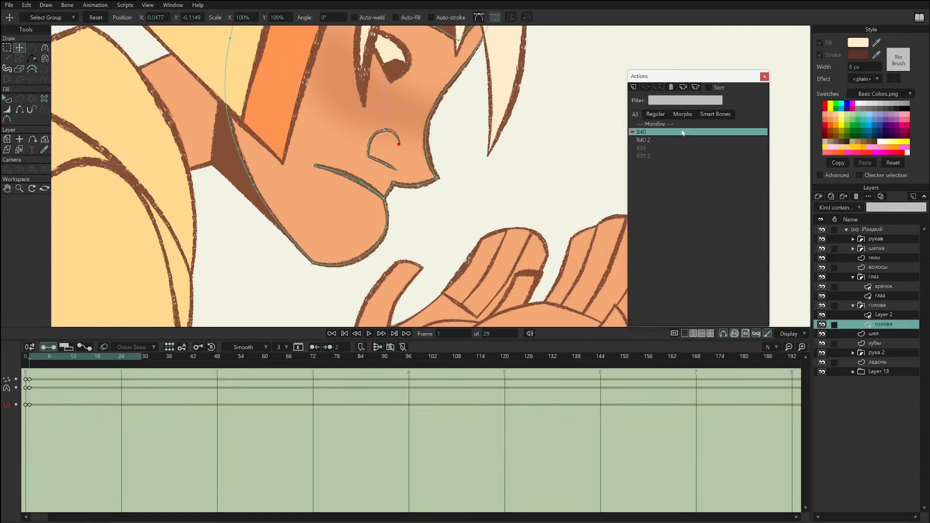
Return to the mainline and swing the hooded character's jaw bone to test how the nostril shape follows.
{"action": "double_click", "coordinate": [690, 125]}
{"action": "left_click", "coordinate": [874, 229]}
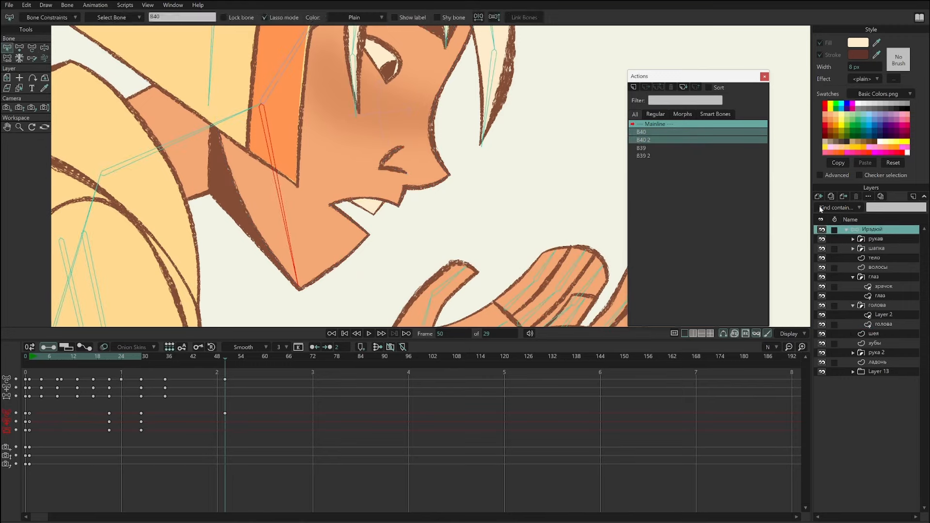
{"action": "left_click_drag", "start_coordinate": [315, 273], "coordinate": [330, 285]}
Revert the document to its last saved version.
{"action": "left_click", "coordinate": [10, 6]}
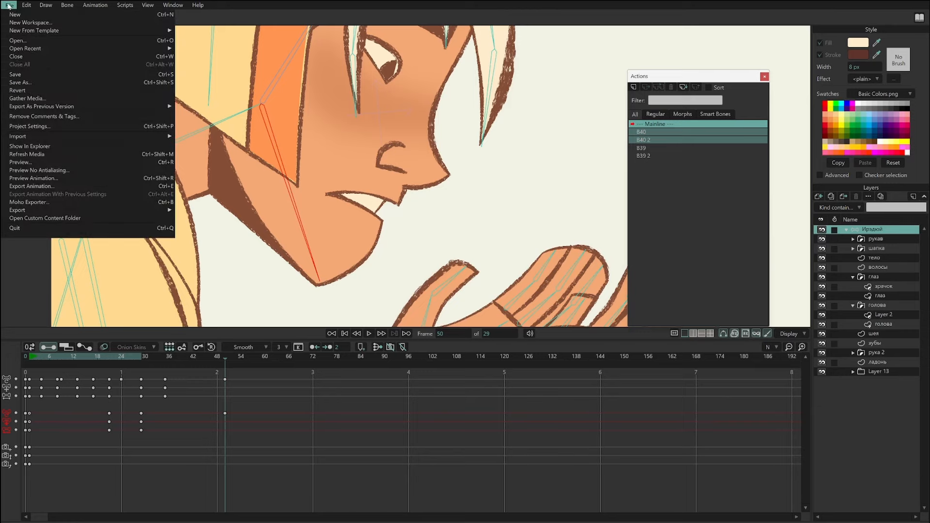
{"action": "left_click", "coordinate": [36, 90]}
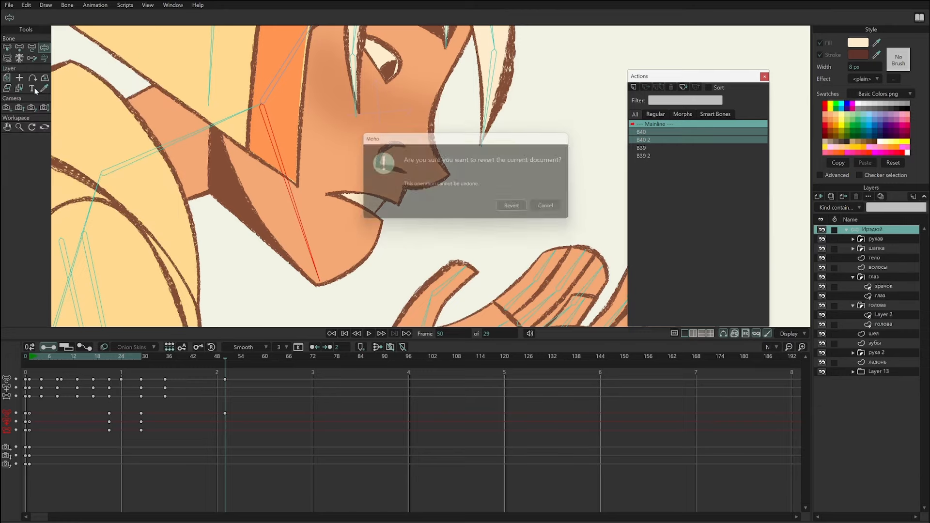
{"action": "left_click", "coordinate": [520, 208]}
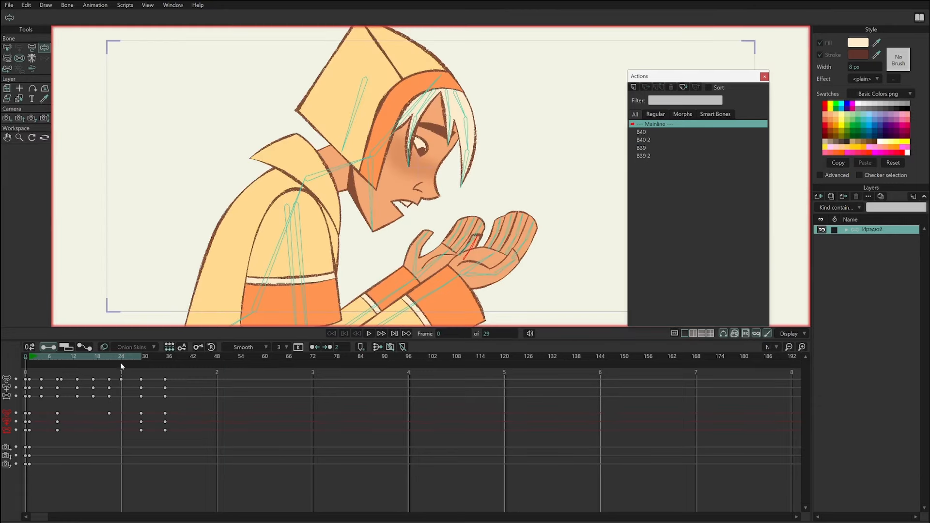
At frame 50, raise the hooded character's near hand by manipulating the arm bones.
{"action": "left_click_drag", "start_coordinate": [121, 362], "coordinate": [227, 370]}
{"action": "left_click_drag", "start_coordinate": [520, 277], "coordinate": [427, 222]}
{"action": "scroll", "coordinate": [427, 222], "scroll_direction": "up", "scroll_amount": 3}
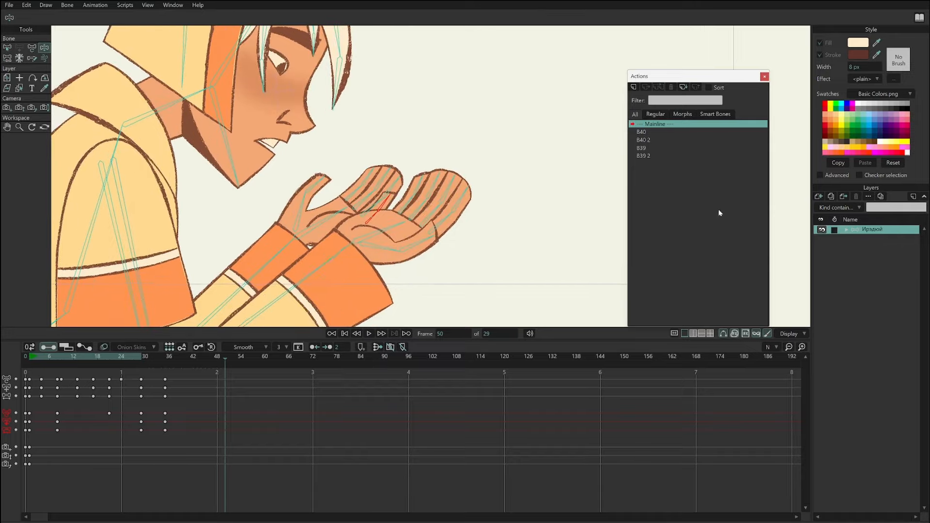
{"action": "left_click_drag", "start_coordinate": [310, 250], "coordinate": [364, 269]}
{"action": "scroll", "coordinate": [533, 247], "scroll_direction": "up", "scroll_amount": 4}
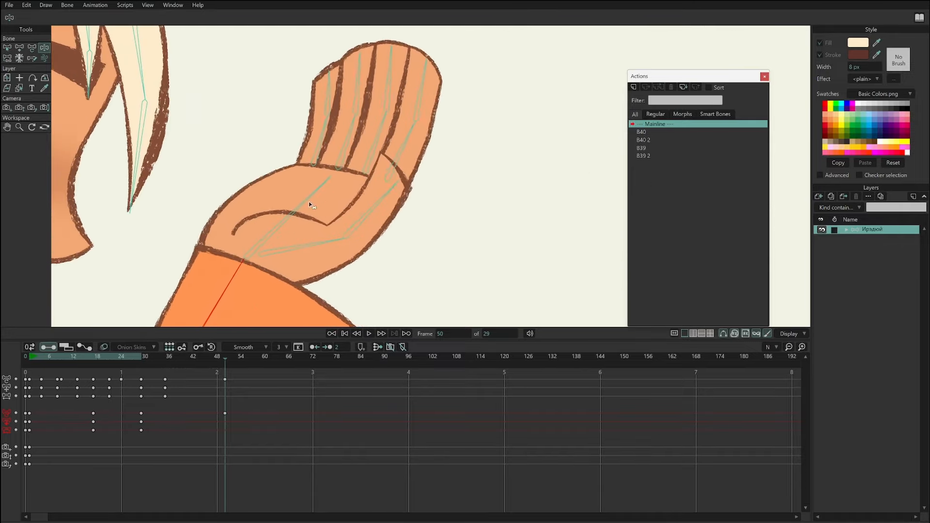
Open the near hand by swinging the outer finger's bones and lowering both thumb bones away from the palm.
{"action": "mouse_move", "coordinate": [309, 202]}
{"action": "left_mouse_down"}
{"action": "mouse_move", "coordinate": [309, 182]}
{"action": "mouse_move", "coordinate": [272, 188]}
{"action": "mouse_move", "coordinate": [318, 204]}
{"action": "left_mouse_up"}
{"action": "mouse_move", "coordinate": [435, 99]}
{"action": "left_mouse_down"}
{"action": "mouse_move", "coordinate": [479, 121]}
{"action": "mouse_move", "coordinate": [432, 82]}
{"action": "left_mouse_up"}
{"action": "left_click_drag", "start_coordinate": [439, 148], "coordinate": [449, 165]}
{"action": "left_click_drag", "start_coordinate": [400, 194], "coordinate": [420, 247]}
{"action": "left_click_drag", "start_coordinate": [353, 243], "coordinate": [407, 253]}
Spread the remaining fingers of the near hand with their bones and straighten the outer finger away from them.
{"action": "left_click_drag", "start_coordinate": [389, 140], "coordinate": [427, 104]}
{"action": "left_click_drag", "start_coordinate": [364, 126], "coordinate": [345, 136]}
{"action": "mouse_move", "coordinate": [386, 114]}
{"action": "left_mouse_down"}
{"action": "mouse_move", "coordinate": [389, 98]}
{"action": "mouse_move", "coordinate": [368, 114]}
{"action": "left_mouse_up"}
{"action": "left_click_drag", "start_coordinate": [408, 148], "coordinate": [411, 114]}
{"action": "left_click", "coordinate": [406, 110]}
{"action": "left_click_drag", "start_coordinate": [466, 132], "coordinate": [453, 129]}
{"action": "mouse_move", "coordinate": [428, 171]}
{"action": "left_mouse_down"}
{"action": "mouse_move", "coordinate": [418, 159]}
{"action": "mouse_move", "coordinate": [427, 168]}
{"action": "left_mouse_up"}
{"action": "left_click_drag", "start_coordinate": [453, 124], "coordinate": [486, 121]}
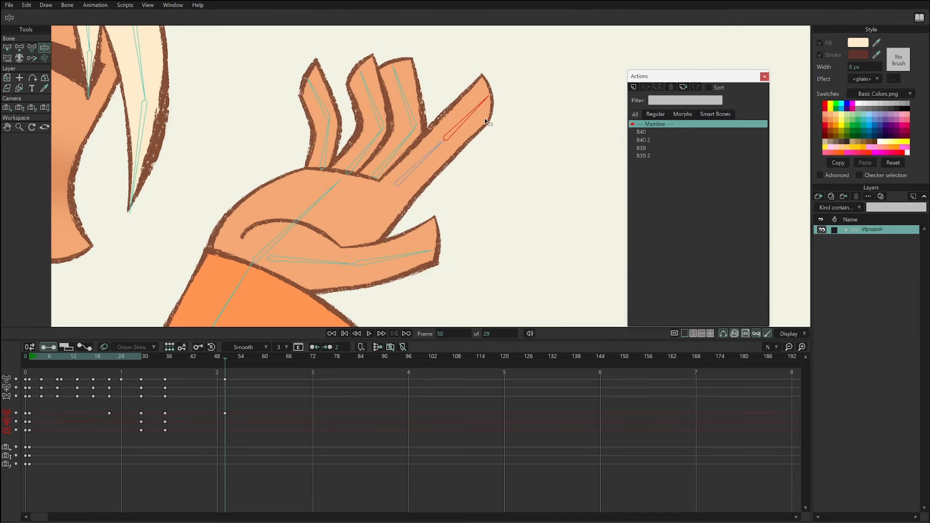
Select the ладонь layer, go to frame 0 and hide all the other layers.
{"action": "left_click", "coordinate": [438, 168], "text": "ctrl+alt"}
{"action": "left_click", "coordinate": [25, 357]}
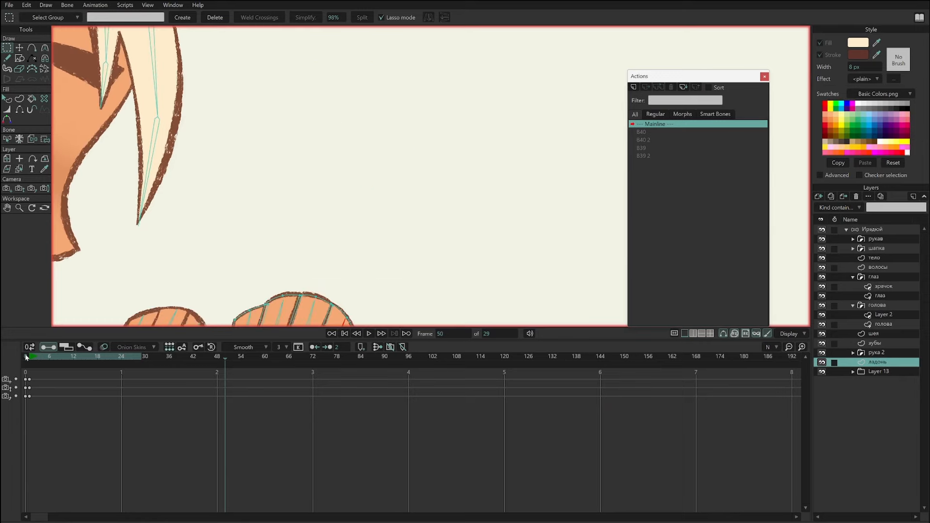
{"action": "left_click_drag", "start_coordinate": [300, 263], "coordinate": [432, 80]}
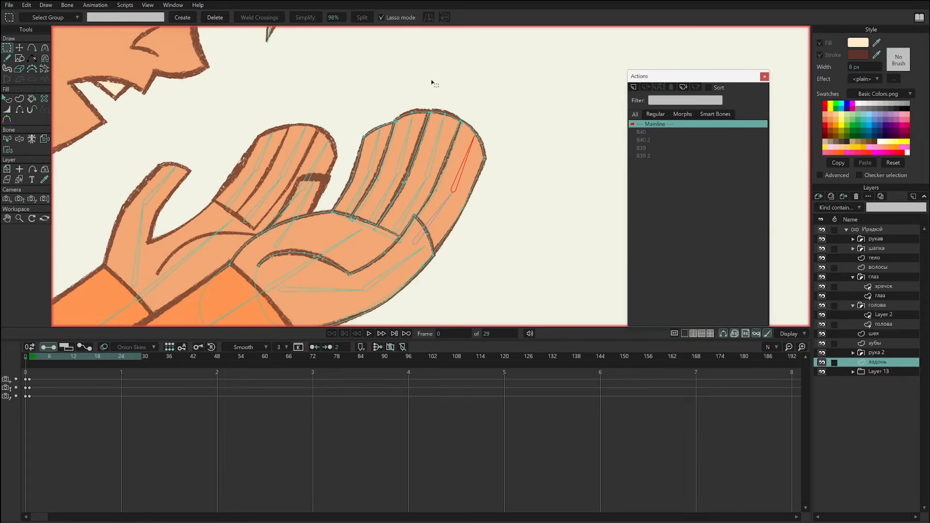
{"action": "left_click", "coordinate": [823, 363], "text": "alt"}
{"action": "left_click_drag", "start_coordinate": [427, 205], "coordinate": [426, 139]}
{"action": "scroll", "coordinate": [487, 140], "scroll_direction": "up", "scroll_amount": 2}
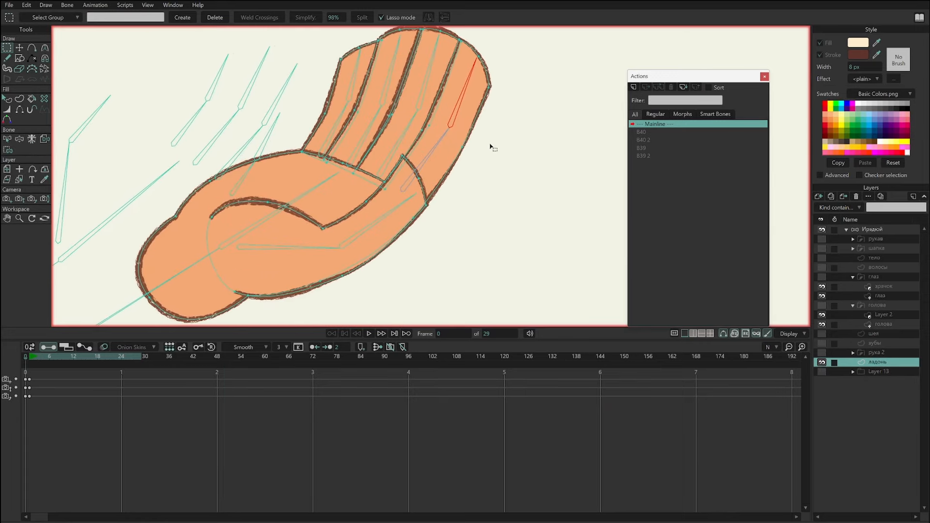
Examine with the Bind Points tool which finger bones the points of the ладонь layer are bound to.
{"action": "left_click_drag", "start_coordinate": [526, 143], "coordinate": [482, 157]}
{"action": "left_click", "coordinate": [8, 151]}
{"action": "scroll", "coordinate": [510, 154], "scroll_direction": "up", "scroll_amount": 2}
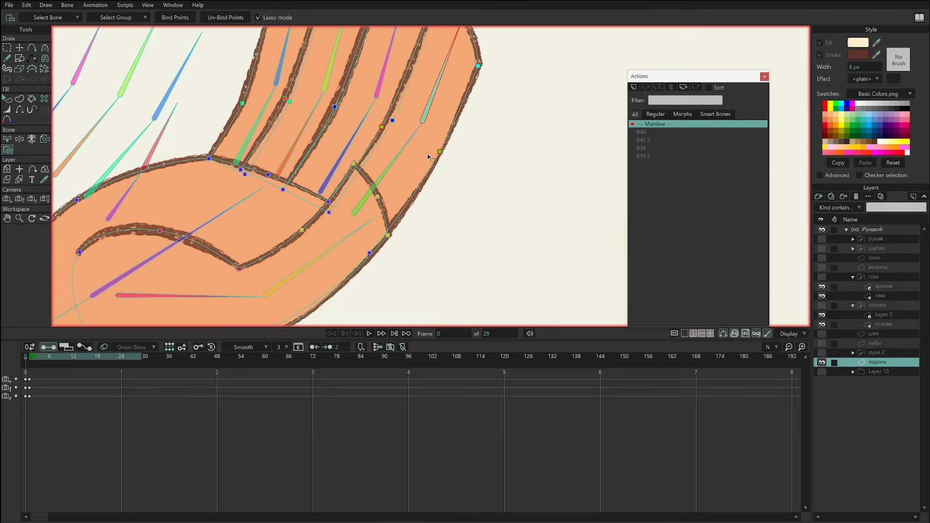
{"action": "left_click_drag", "start_coordinate": [435, 109], "coordinate": [396, 181]}
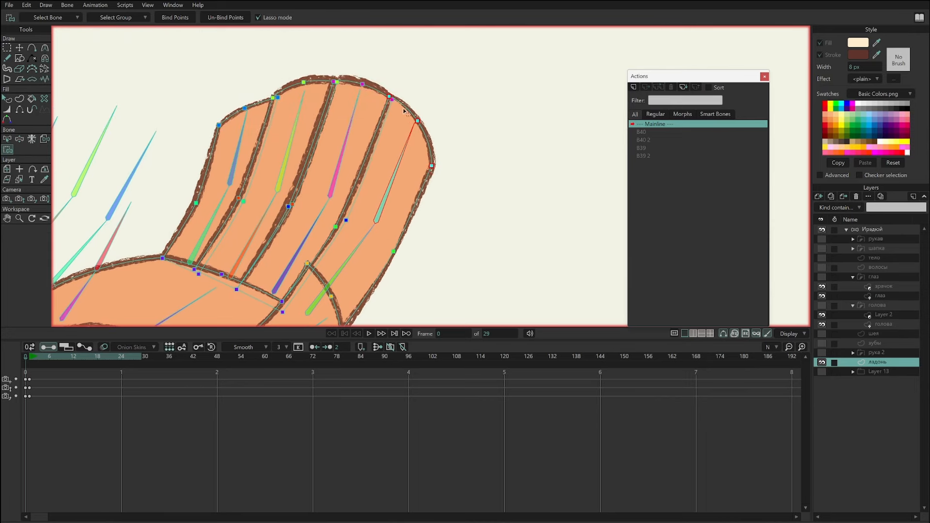
{"action": "key", "text": "z"}
{"action": "left_click_drag", "start_coordinate": [397, 170], "coordinate": [380, 178]}
On the hooded character's bone layer, create a smart bone action named B19 for the outer fingertip bone.
{"action": "left_click", "coordinate": [870, 230]}
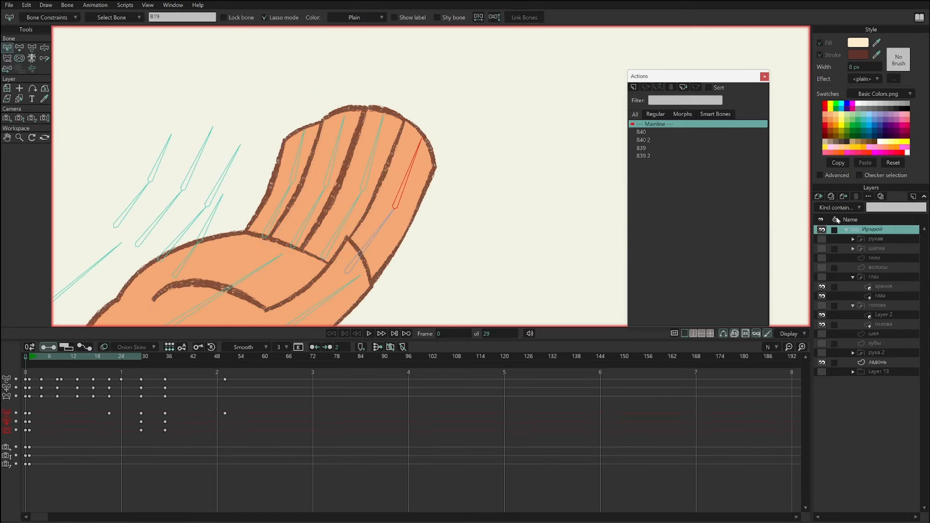
{"action": "scroll", "coordinate": [412, 180], "scroll_direction": "up", "scroll_amount": 2}
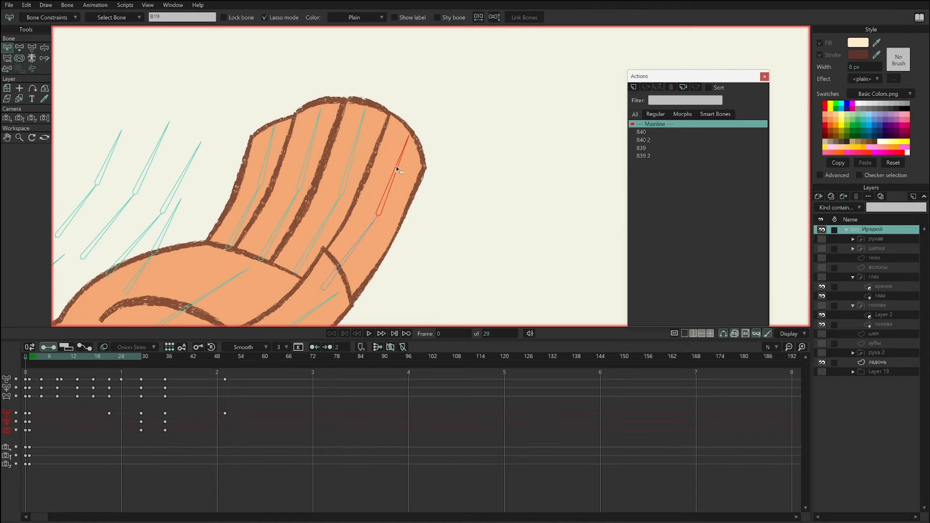
{"action": "left_click", "coordinate": [634, 87]}
{"action": "left_click", "coordinate": [466, 294]}
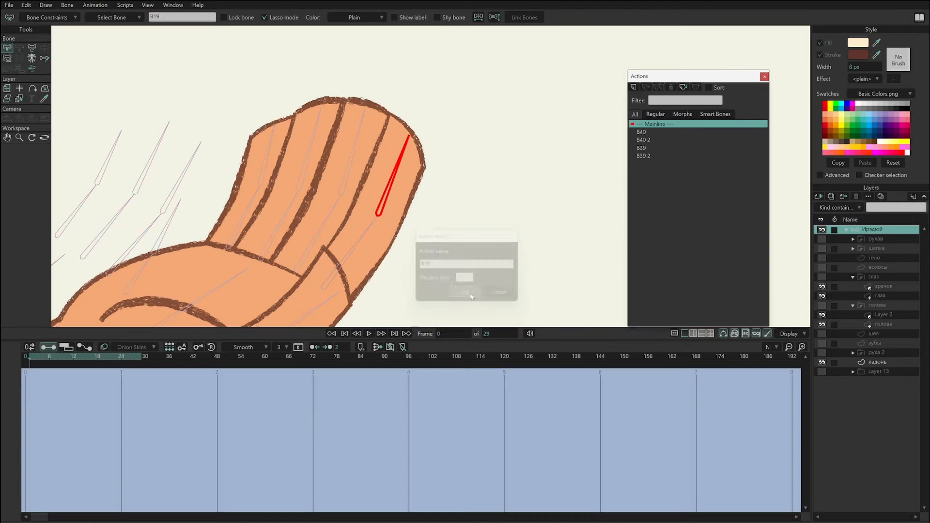
At frame 96 of the B19 action, rotate the fingertip bone inward to curl the outer finger.
{"action": "left_click", "coordinate": [410, 357]}
{"action": "key", "text": "t"}
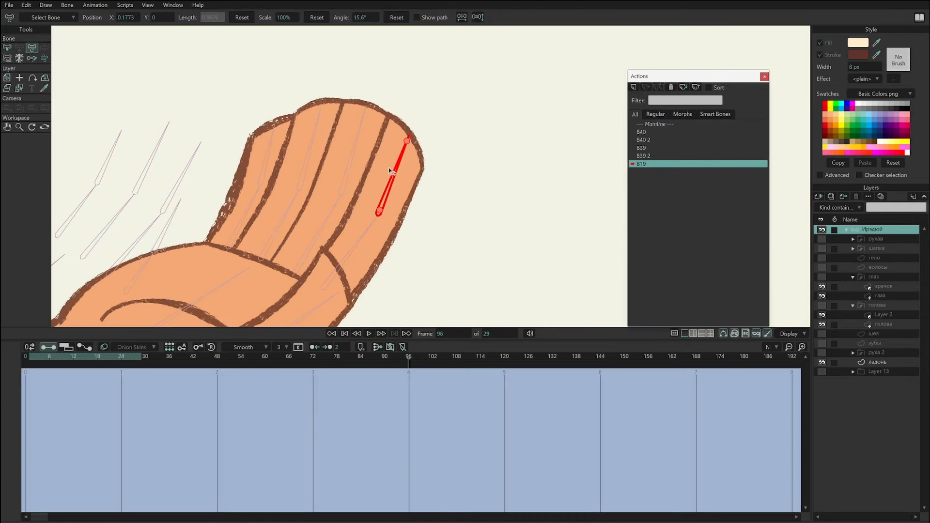
{"action": "left_click_drag", "start_coordinate": [397, 172], "coordinate": [371, 204]}
In the B19 action, reshape the bent finger's outer knuckle on the ладонь layer by moving its points and adjusting their curvature.
{"action": "right_click", "coordinate": [376, 262], "text": "alt"}
{"action": "left_click_drag", "start_coordinate": [459, 222], "coordinate": [560, 194]}
{"action": "scroll", "coordinate": [599, 203], "scroll_direction": "up", "scroll_amount": 1}
{"action": "key", "text": "t"}
{"action": "left_click_drag", "start_coordinate": [415, 184], "coordinate": [49, 307]}
{"action": "key", "text": "c"}
{"action": "key", "text": "t"}
{"action": "left_click_drag", "start_coordinate": [481, 208], "coordinate": [486, 182]}
{"action": "key", "text": "c"}
{"action": "left_click_drag", "start_coordinate": [472, 158], "coordinate": [457, 127]}
{"action": "mouse_move", "coordinate": [484, 200]}
{"action": "left_mouse_down"}
{"action": "mouse_move", "coordinate": [494, 193]}
{"action": "mouse_move", "coordinate": [481, 205]}
{"action": "left_mouse_up"}
Adjust the position and curvature of the crease point on the inside of the bent finger.
{"action": "key", "text": "t"}
{"action": "key", "text": "c"}
{"action": "mouse_move", "coordinate": [426, 199]}
{"action": "left_mouse_down"}
{"action": "mouse_move", "coordinate": [487, 198]}
{"action": "mouse_move", "coordinate": [424, 198]}
{"action": "left_mouse_up"}
{"action": "key", "text": "t"}
{"action": "key", "text": "c"}
{"action": "scroll", "coordinate": [417, 203], "scroll_direction": "up", "scroll_amount": 1}
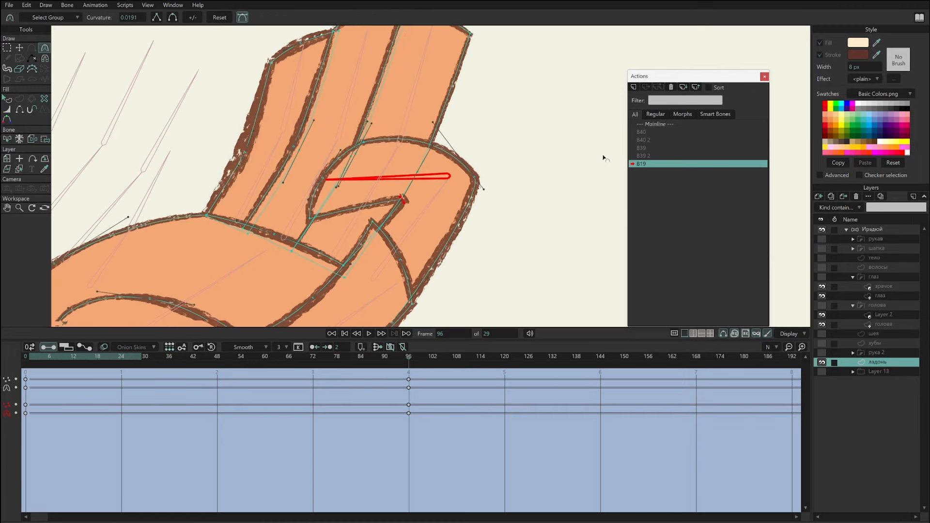
Move the points around the curled fingertip slightly inward to refine its outline.
{"action": "key", "text": "t"}
{"action": "left_click_drag", "start_coordinate": [309, 219], "coordinate": [320, 224]}
{"action": "left_click_drag", "start_coordinate": [320, 178], "coordinate": [321, 185]}
{"action": "left_click", "coordinate": [347, 162]}
{"action": "scroll", "coordinate": [509, 129], "scroll_direction": "down", "scroll_amount": 1}
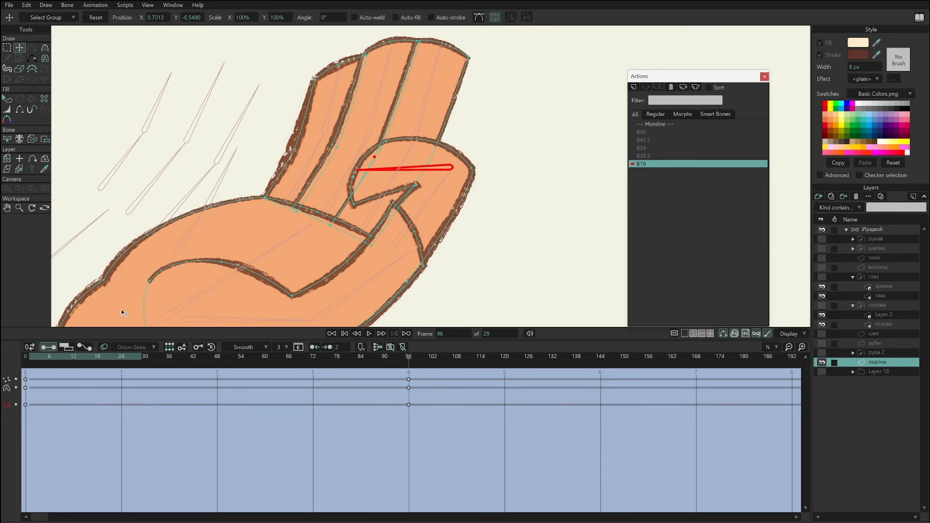
Return to the mainline and curl the outer fingertip bone at frame 50 to test the B19 action.
{"action": "left_click", "coordinate": [672, 126]}
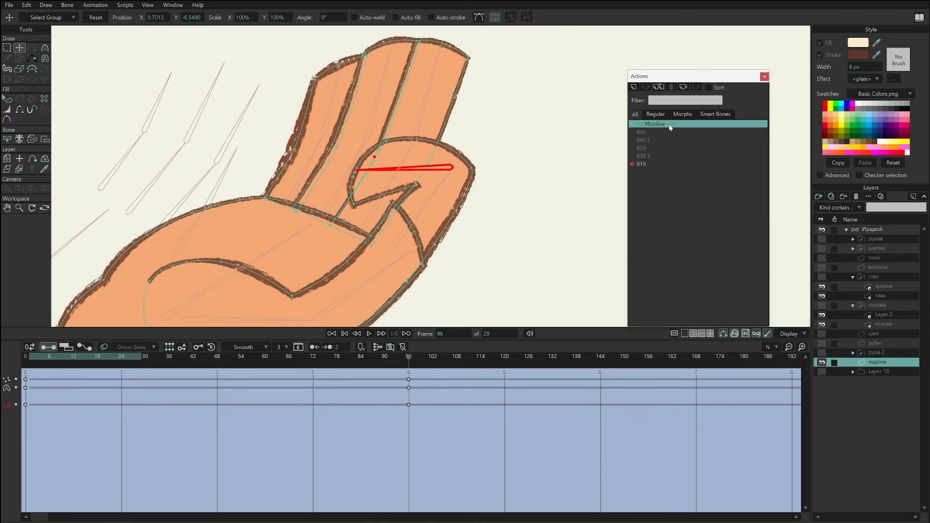
{"action": "double_click", "coordinate": [669, 125]}
{"action": "left_click", "coordinate": [878, 233]}
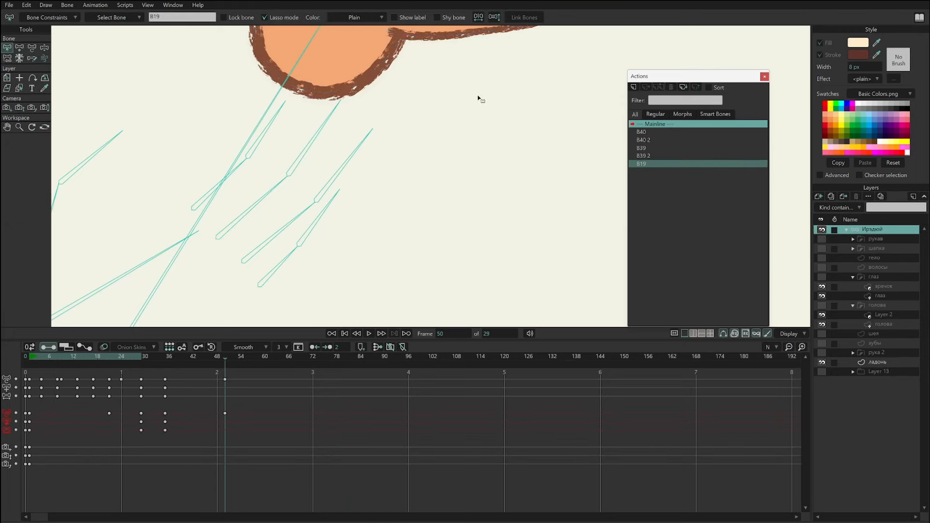
{"action": "left_click_drag", "start_coordinate": [478, 98], "coordinate": [317, 333]}
{"action": "left_click_drag", "start_coordinate": [538, 150], "coordinate": [447, 295]}
{"action": "scroll", "coordinate": [430, 199], "scroll_direction": "down", "scroll_amount": 1}
{"action": "key", "text": "z"}
{"action": "left_click_drag", "start_coordinate": [474, 119], "coordinate": [383, 153]}
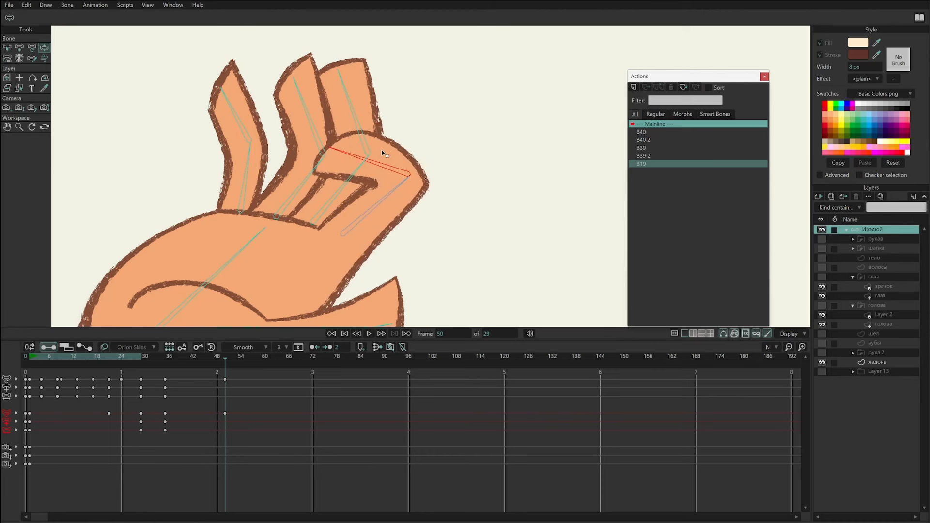
{"action": "left_click_drag", "start_coordinate": [474, 192], "coordinate": [503, 174]}
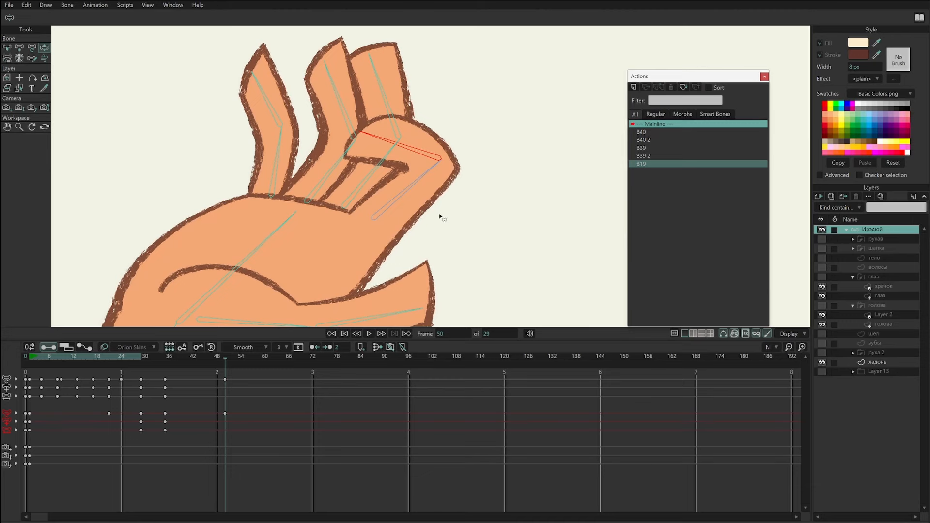
{"action": "left_click_drag", "start_coordinate": [483, 172], "coordinate": [583, 102]}
Swing the near hand's thumb tip bone up toward the fingers.
{"action": "scroll", "coordinate": [475, 123], "scroll_direction": "down", "scroll_amount": 2}
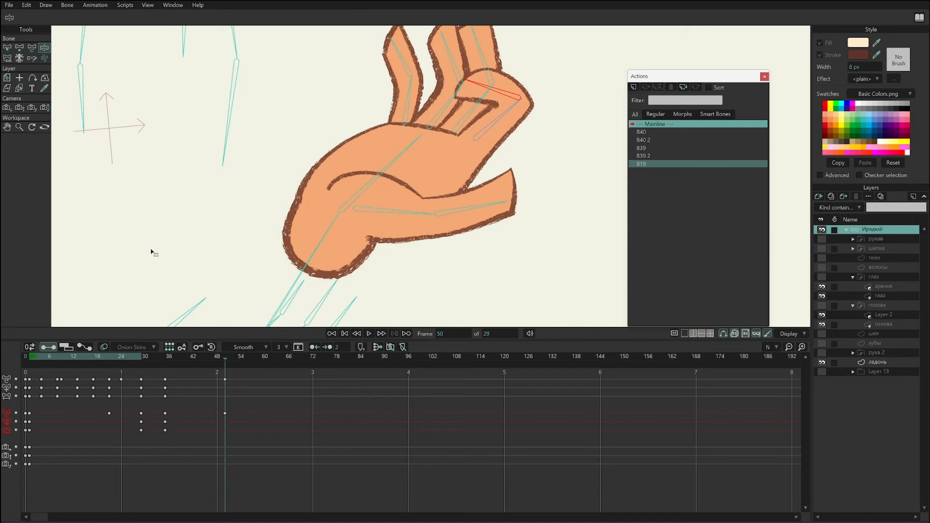
{"action": "left_click_drag", "start_coordinate": [520, 158], "coordinate": [515, 179]}
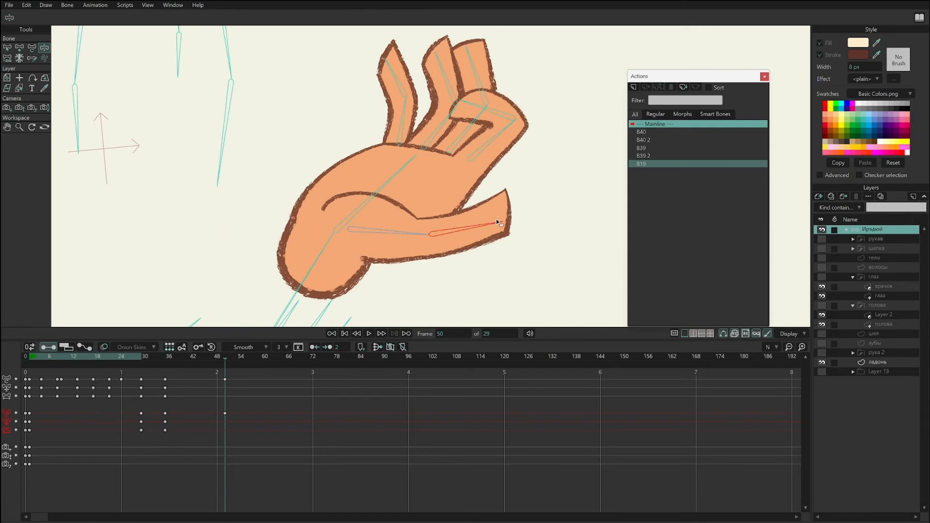
{"action": "left_click_drag", "start_coordinate": [500, 222], "coordinate": [484, 182]}
Delete the bone keys at frame 50 and go back to frame 1.
{"action": "left_click_drag", "start_coordinate": [216, 435], "coordinate": [239, 377]}
{"action": "key", "text": "Delete"}
{"action": "left_click", "coordinate": [29, 358]}
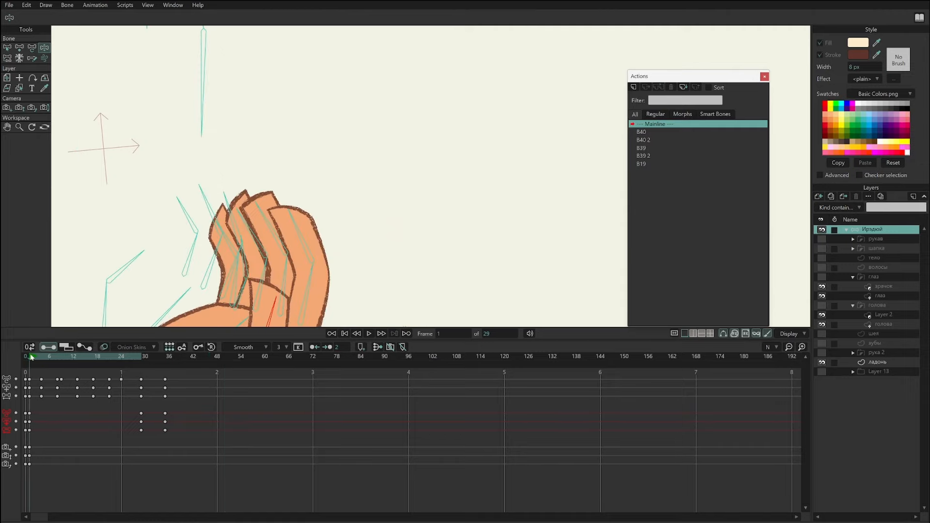
{"action": "scroll", "coordinate": [492, 125], "scroll_direction": "down", "scroll_amount": 5}
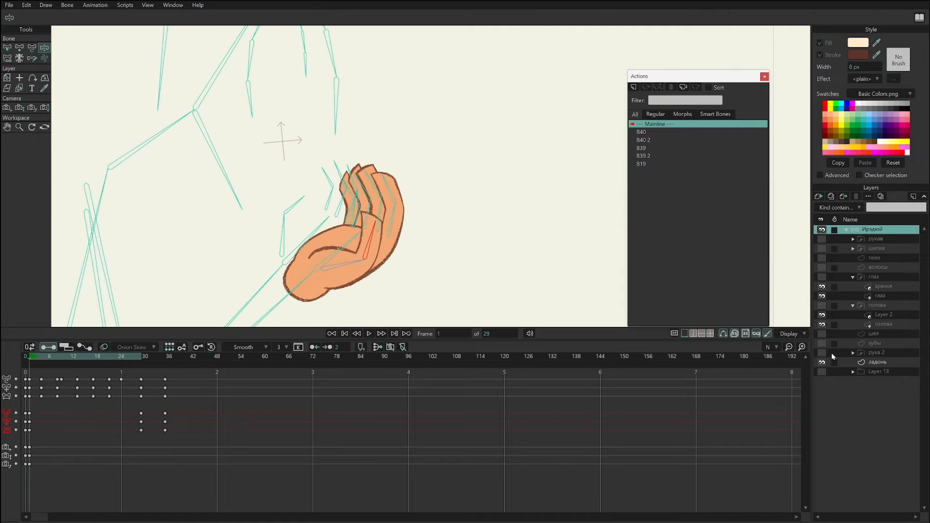
Show all the layers again, play the hooded character's animation and scrub to frame 8.
{"action": "left_click", "coordinate": [822, 364], "text": "alt"}
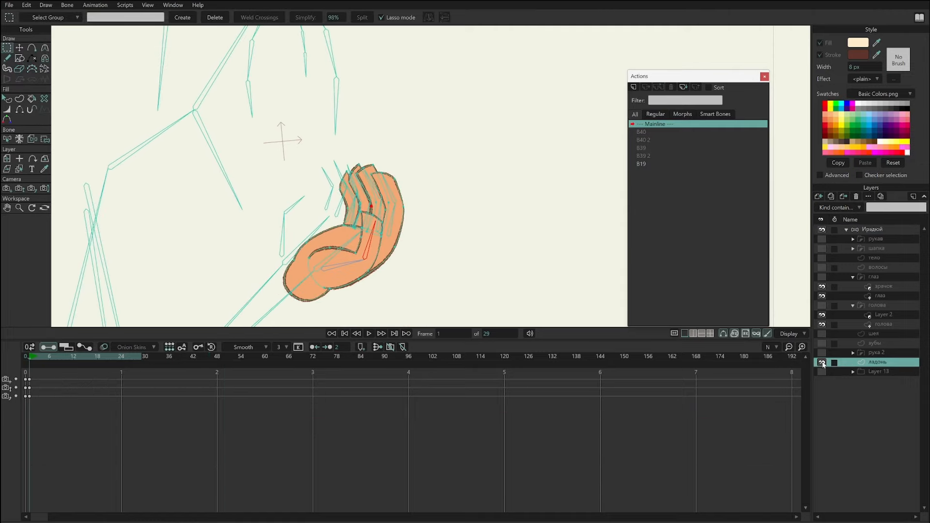
{"action": "key", "text": "space"}
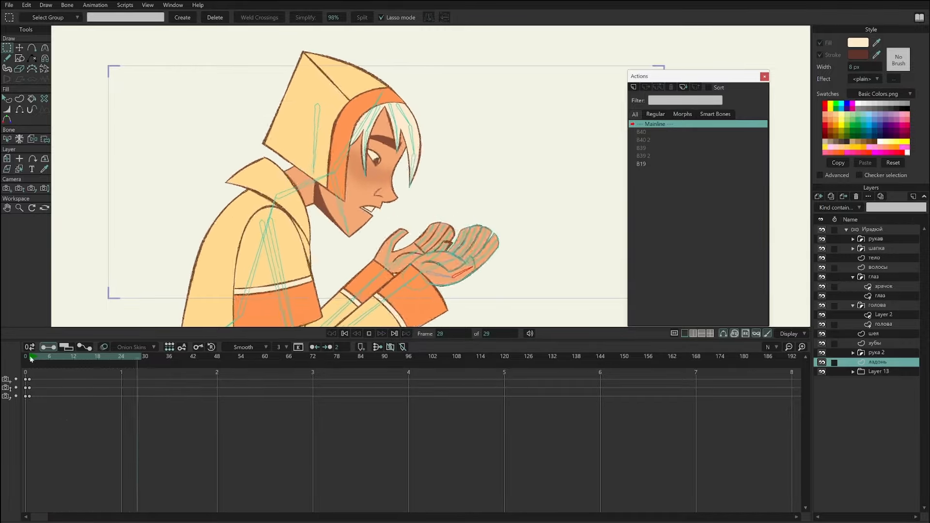
{"action": "key", "text": "space"}
{"action": "left_click_drag", "start_coordinate": [30, 360], "coordinate": [57, 408]}
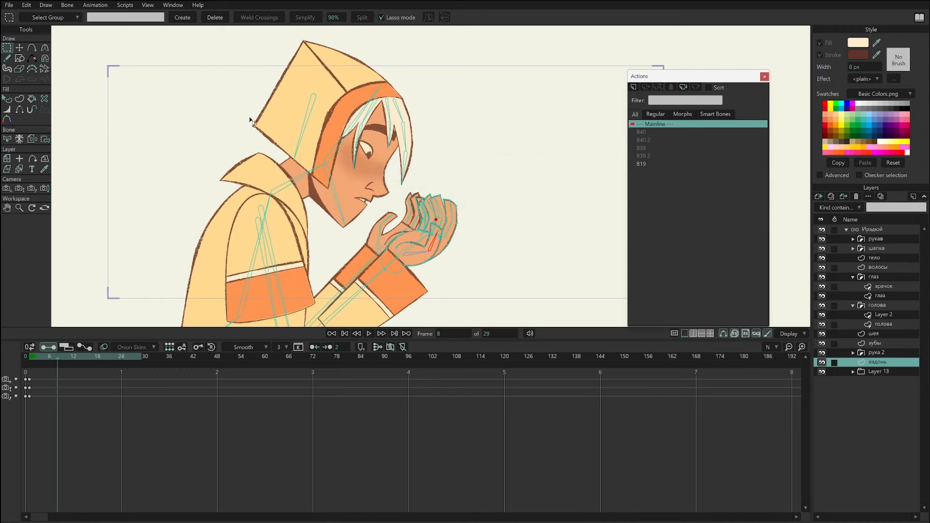
Close the hooded character's project without saving and close the Actions window.
{"action": "key", "text": "ctrl+w"}
{"action": "key", "text": "n"}
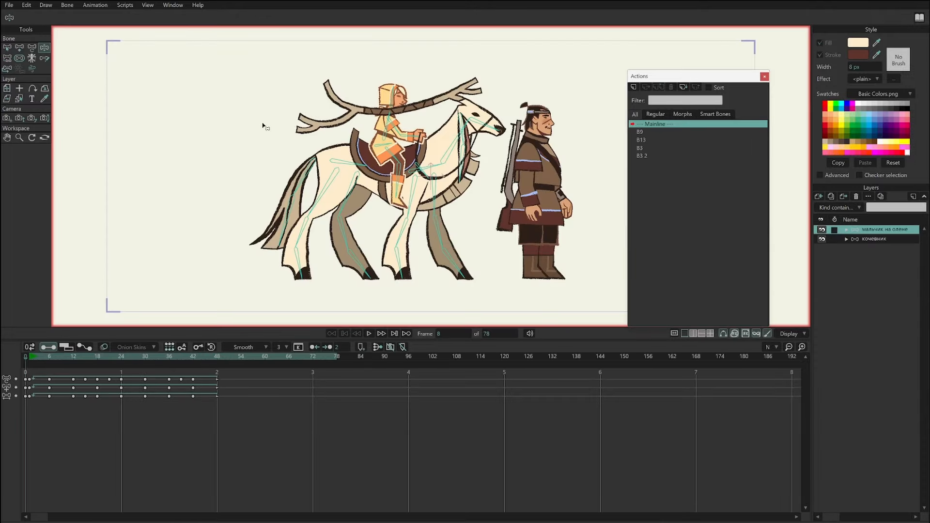
{"action": "left_click", "coordinate": [764, 77]}
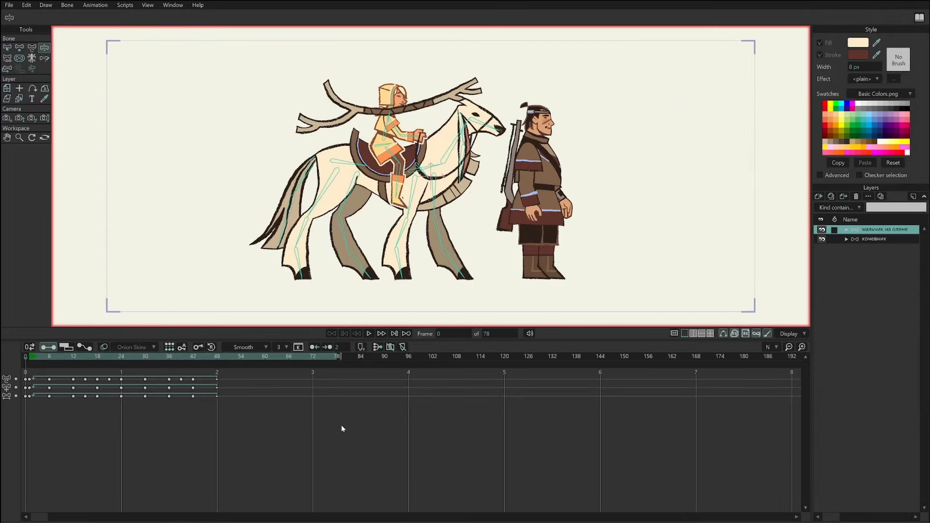
Play the walk animation of the deer rider and nomad and return to its start to examine the motion.
{"action": "scroll", "coordinate": [427, 235], "scroll_direction": "down", "scroll_amount": 1}
{"action": "left_click_drag", "start_coordinate": [427, 235], "coordinate": [394, 244]}
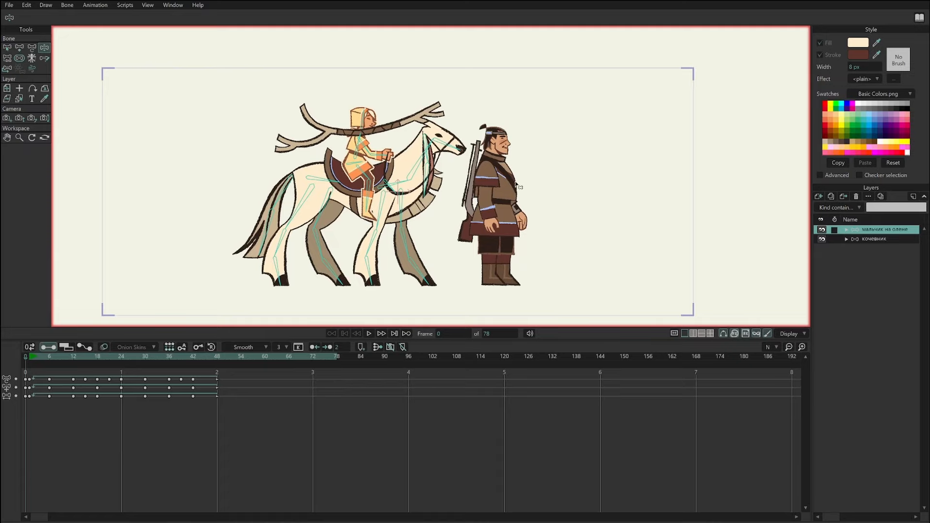
{"action": "scroll", "coordinate": [562, 197], "scroll_direction": "down", "scroll_amount": 3}
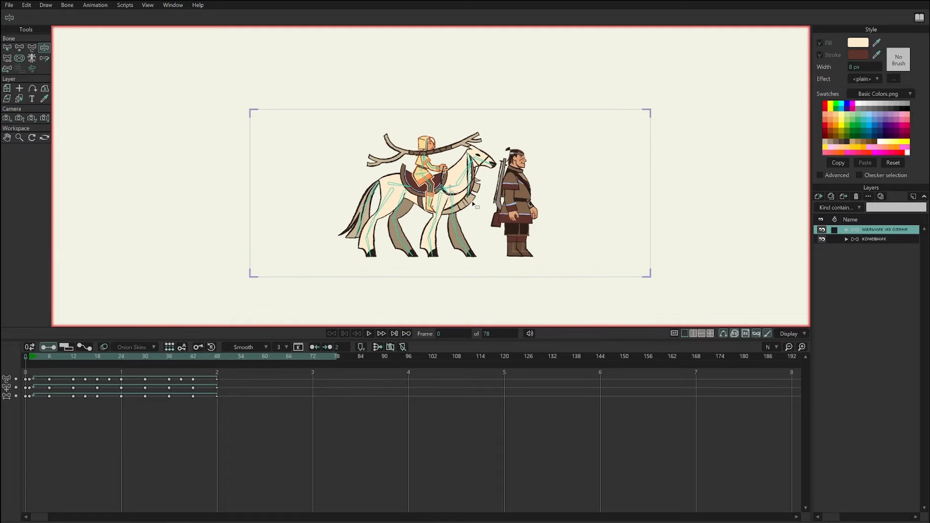
{"action": "key", "text": "space"}
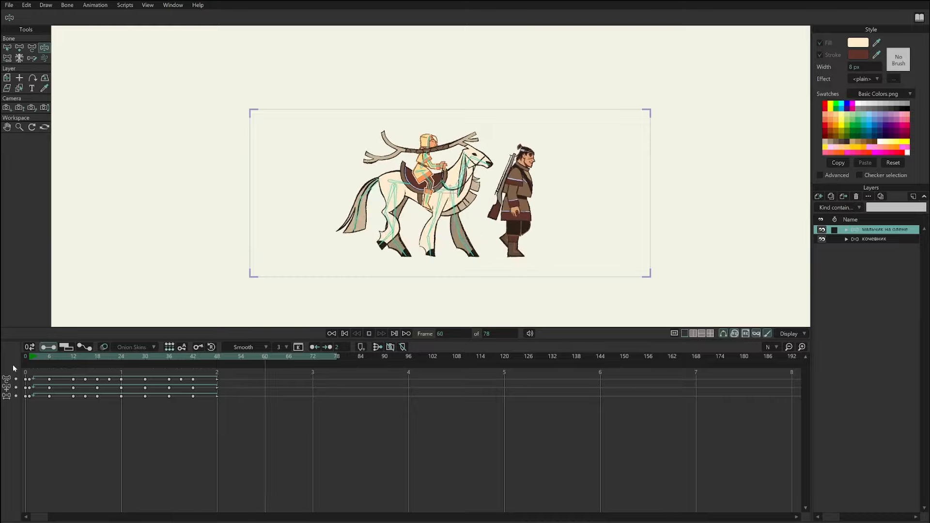
{"action": "scroll", "coordinate": [329, 198], "scroll_direction": "down", "scroll_amount": 3}
{"action": "left_click_drag", "start_coordinate": [325, 201], "coordinate": [323, 146]}
{"action": "scroll", "coordinate": [490, 136], "scroll_direction": "up", "scroll_amount": 4}
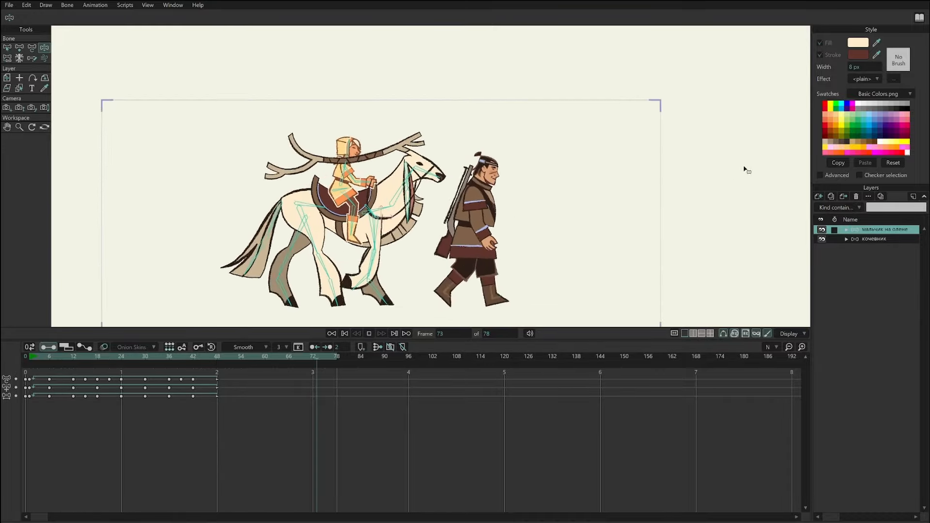
{"action": "scroll", "coordinate": [532, 141], "scroll_direction": "up", "scroll_amount": 2}
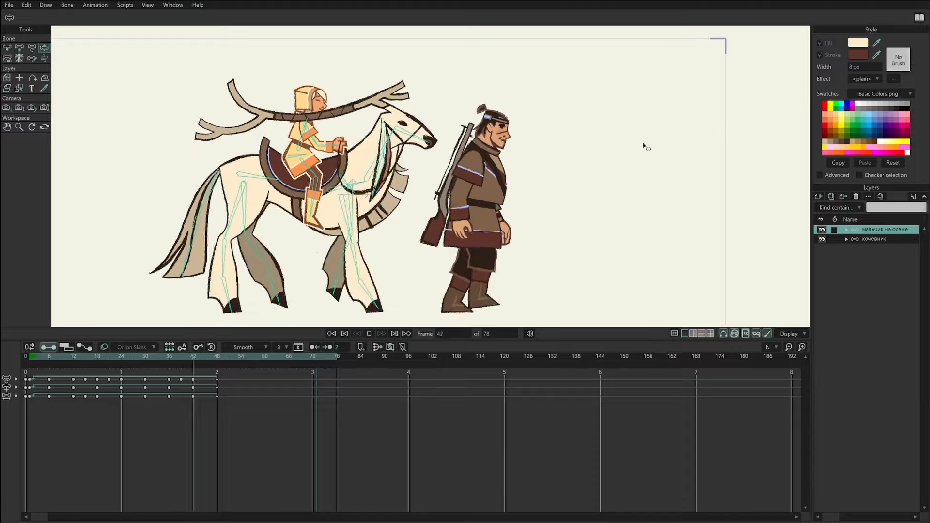
{"action": "left_click", "coordinate": [32, 358]}
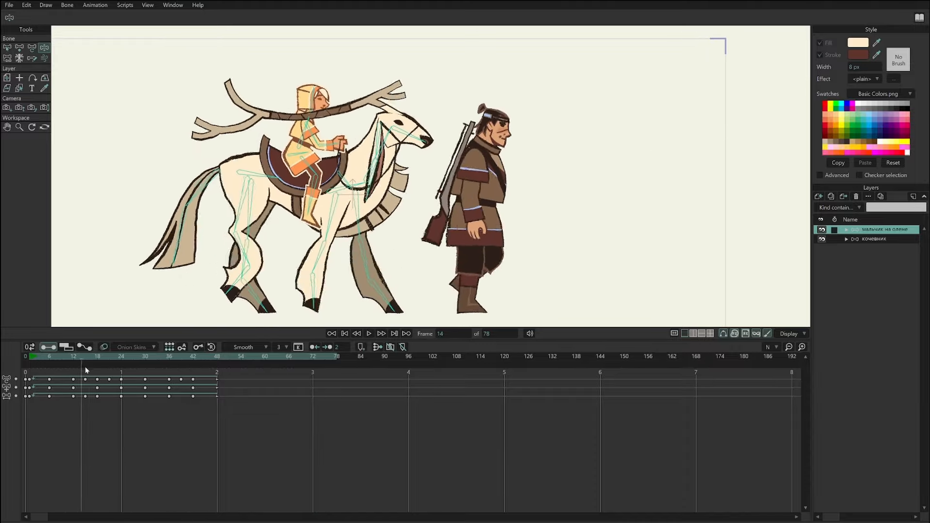
Select the nomad's bone layer and examine his lower leg bone at frame 6.
{"action": "left_click", "coordinate": [873, 240]}
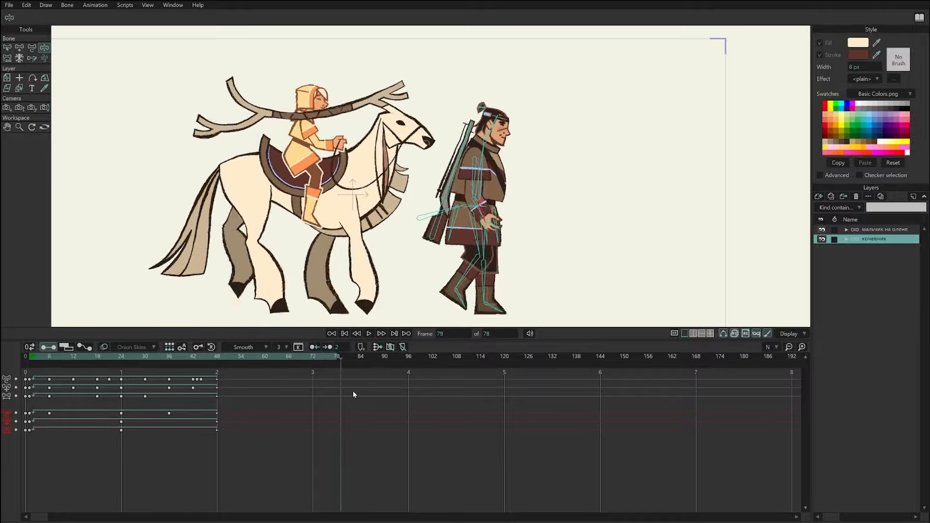
{"action": "left_click", "coordinate": [34, 411]}
{"action": "mouse_move", "coordinate": [33, 409]}
{"action": "left_mouse_down"}
{"action": "mouse_move", "coordinate": [60, 411]}
{"action": "mouse_move", "coordinate": [40, 412]}
{"action": "mouse_move", "coordinate": [49, 411]}
{"action": "left_mouse_up"}
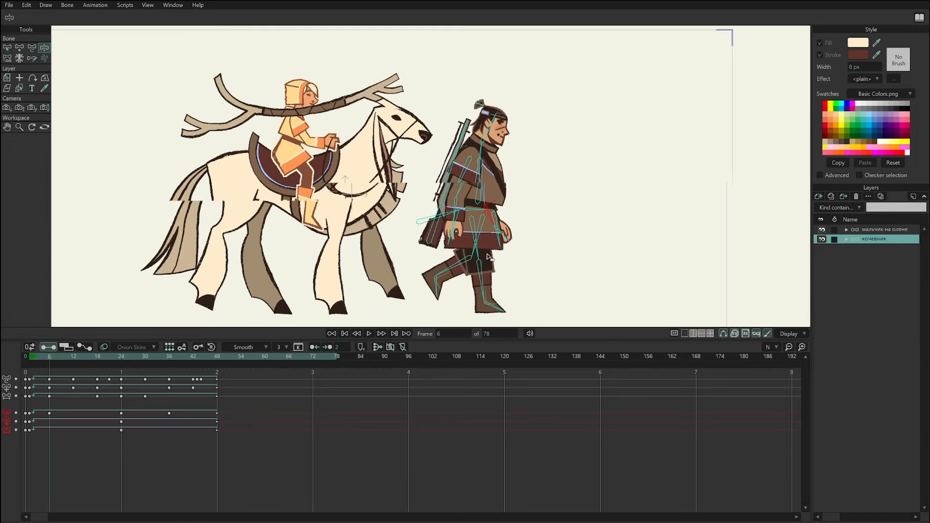
{"action": "left_click", "coordinate": [456, 253]}
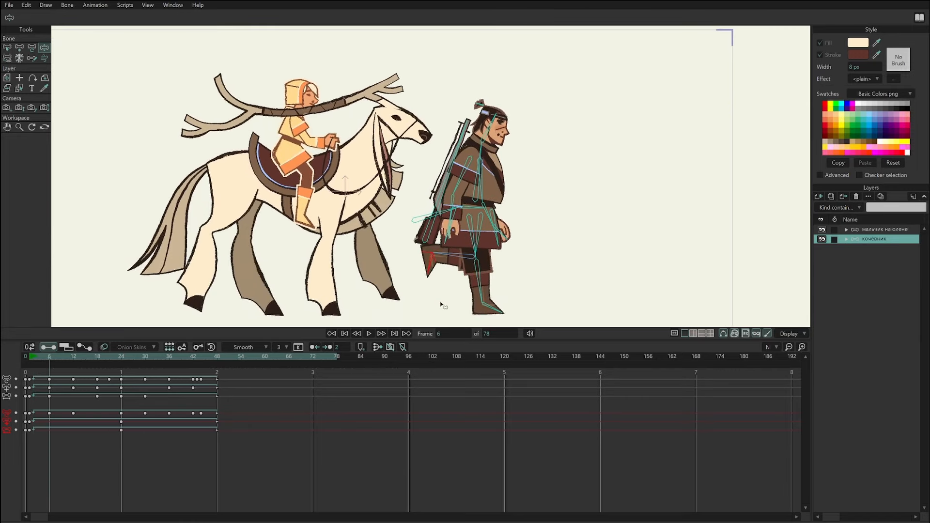
Lift the nomad's coat hem bone over the raised knee at frame 12 and scrub ahead to frame 19.
{"action": "left_click", "coordinate": [73, 357]}
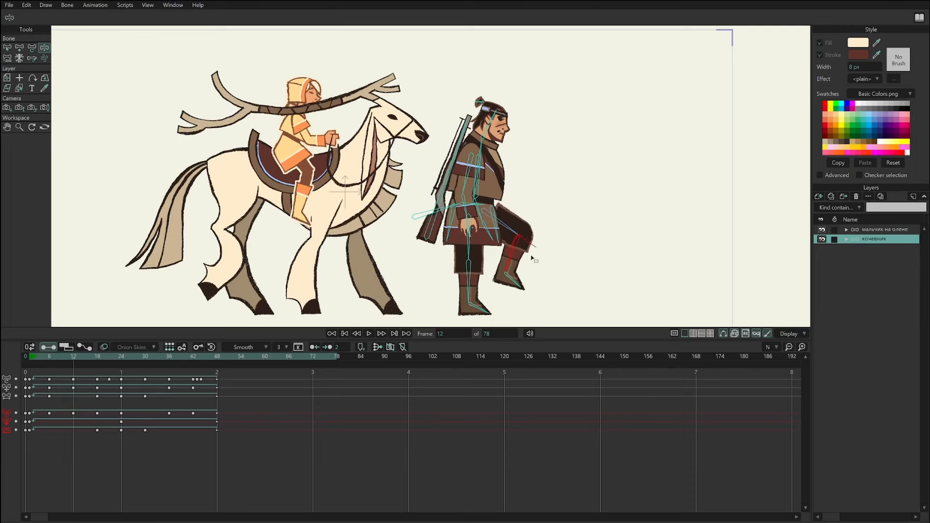
{"action": "key", "text": "t"}
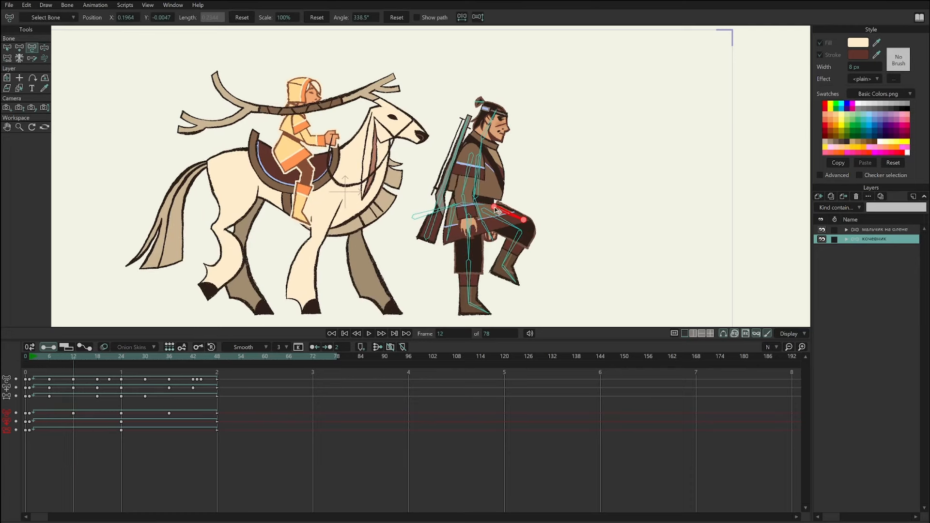
{"action": "left_click_drag", "start_coordinate": [26, 355], "coordinate": [131, 380]}
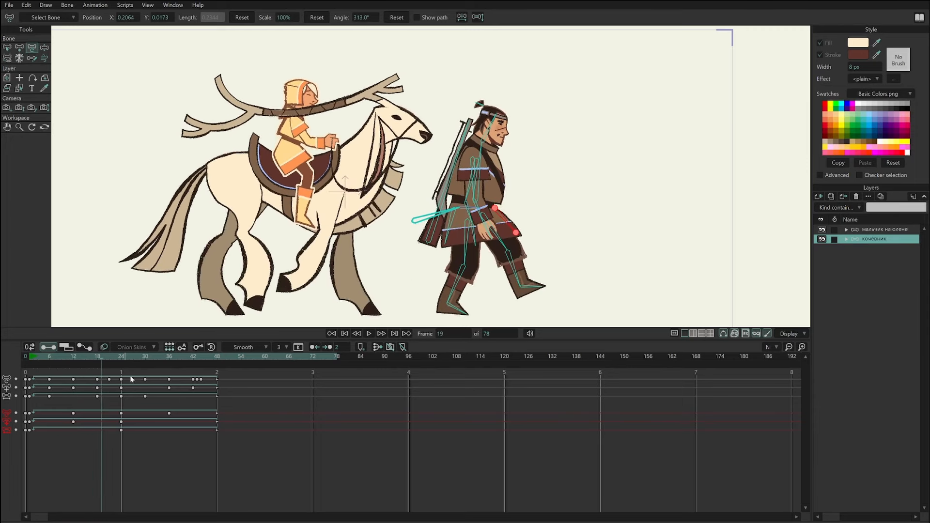
Select the nomad's bone keys from frame 0 through 18 and set their interpolation interval to 1.
{"action": "left_click", "coordinate": [288, 347]}
{"action": "key", "text": "Return"}
{"action": "left_click_drag", "start_coordinate": [107, 371], "coordinate": [29, 444]}
{"action": "left_click", "coordinate": [287, 347]}
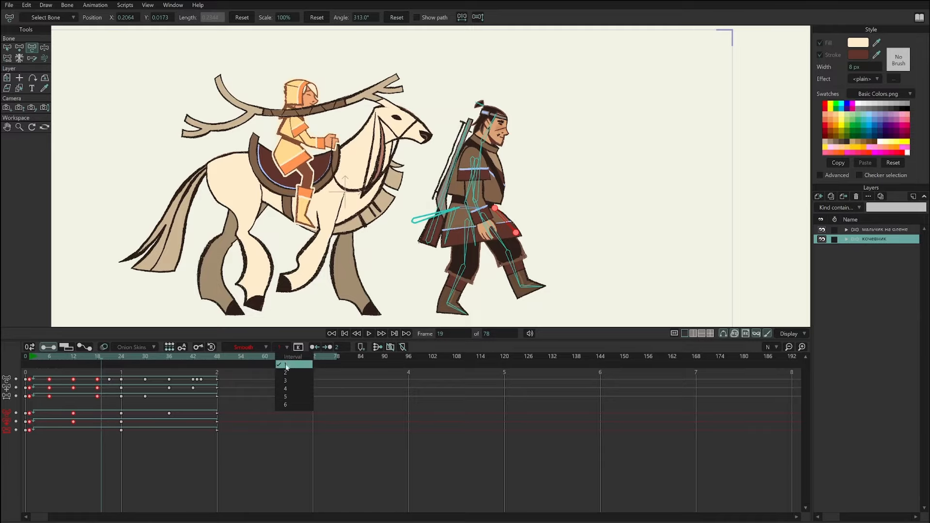
{"action": "left_click", "coordinate": [242, 432]}
At frame 36, lift the nomad's coat hem over his knee, swing the raised shin forward, and play the walk.
{"action": "left_click_drag", "start_coordinate": [51, 360], "coordinate": [145, 402]}
{"action": "key", "text": "z"}
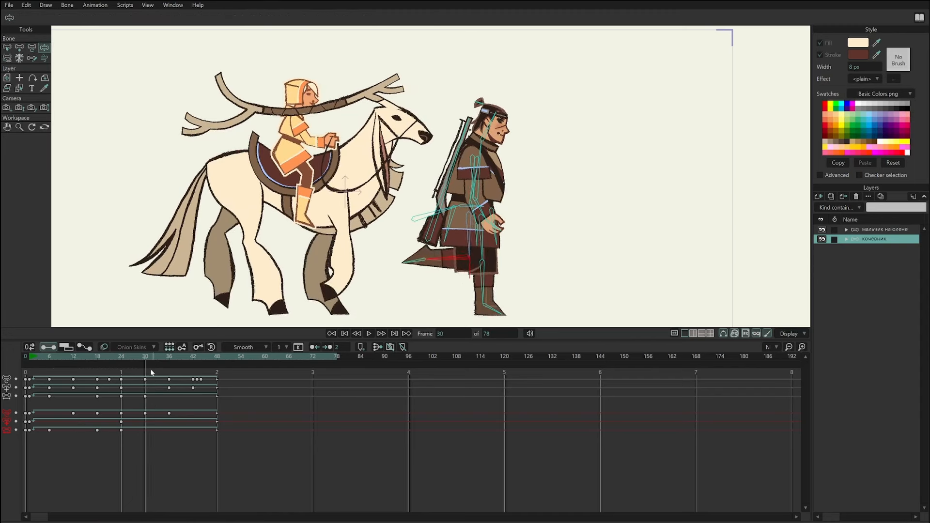
{"action": "left_click", "coordinate": [169, 356]}
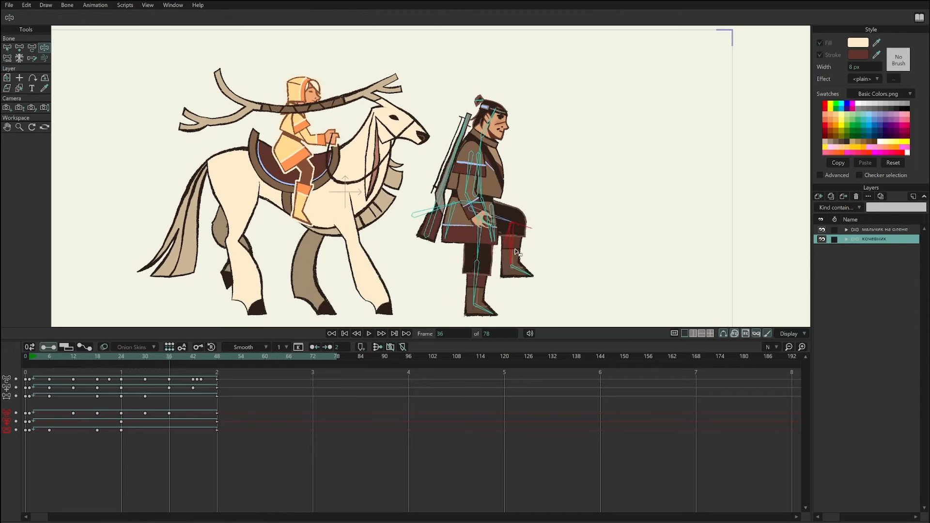
{"action": "key", "text": "t"}
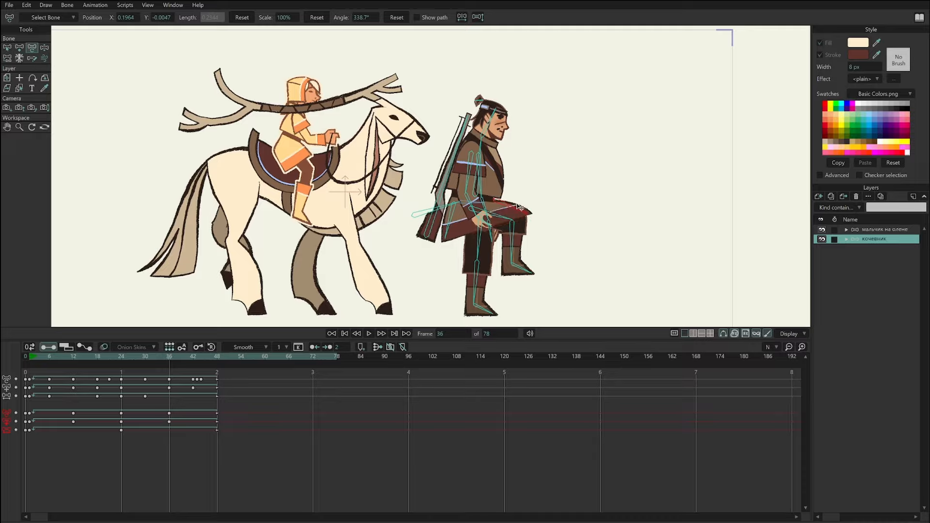
{"action": "left_click_drag", "start_coordinate": [520, 250], "coordinate": [531, 262]}
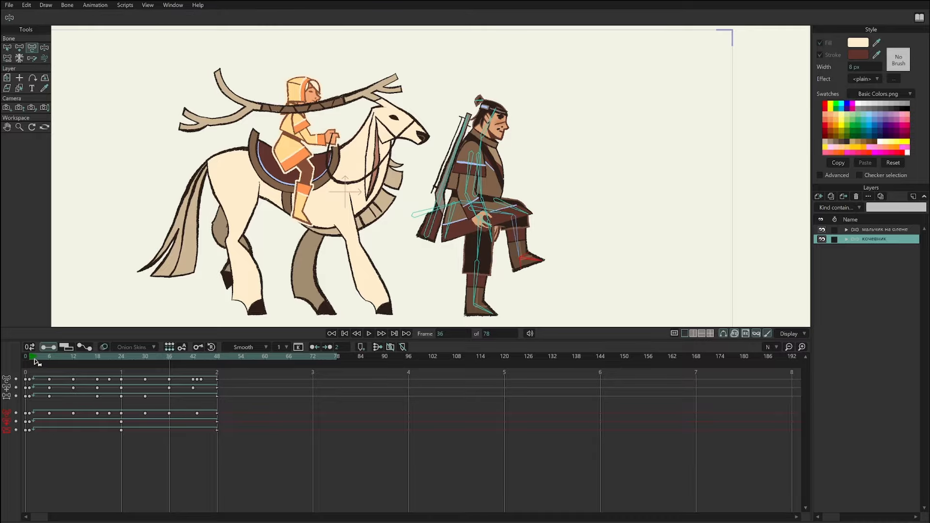
{"action": "key", "text": "space"}
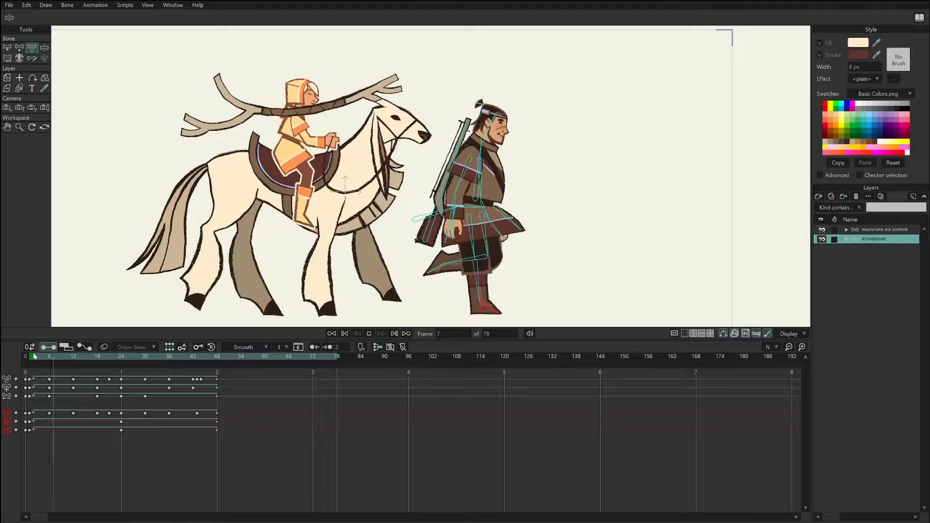
{"action": "left_click_drag", "start_coordinate": [49, 358], "coordinate": [129, 383]}
Swing the nomad's arms wide at frame 24, one forward and one back, and play and scrub the result.
{"action": "key", "text": "b"}
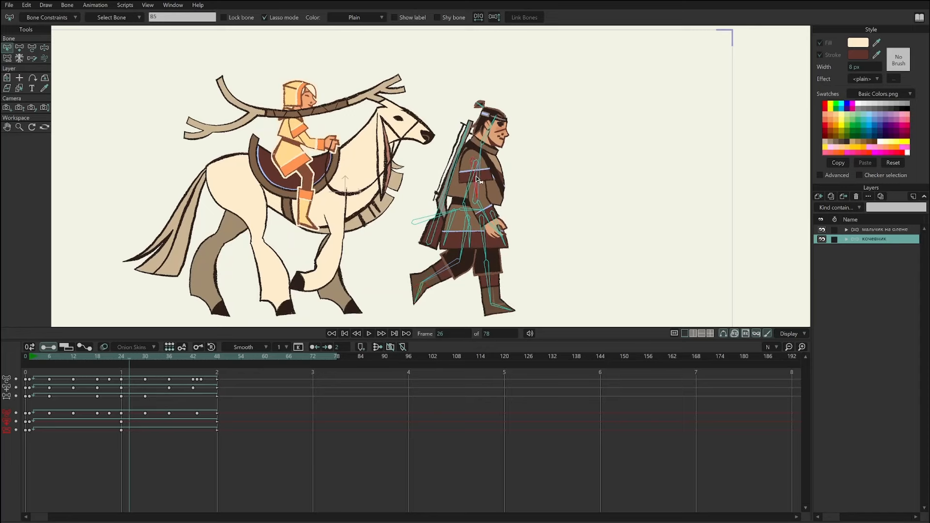
{"action": "left_click_drag", "start_coordinate": [43, 357], "coordinate": [123, 368]}
{"action": "key", "text": "t"}
{"action": "left_click_drag", "start_coordinate": [476, 188], "coordinate": [491, 188]}
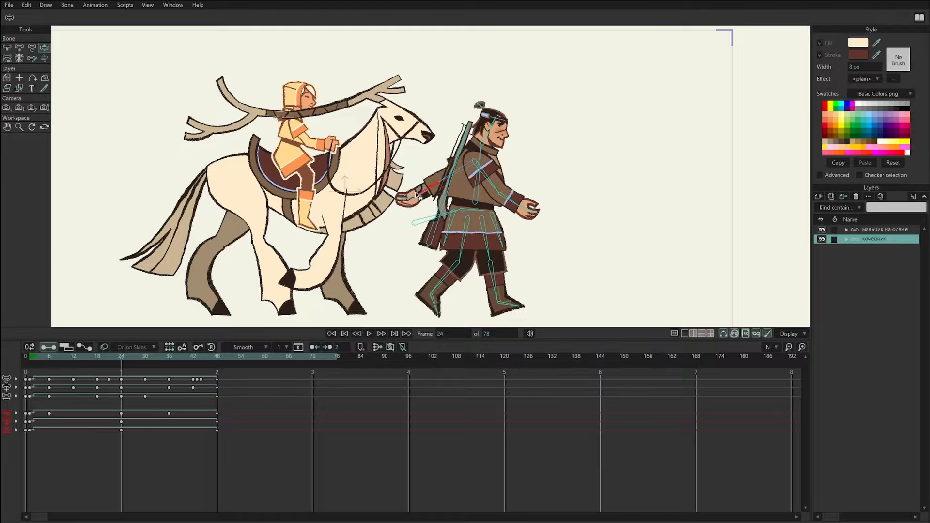
{"action": "key", "text": "space"}
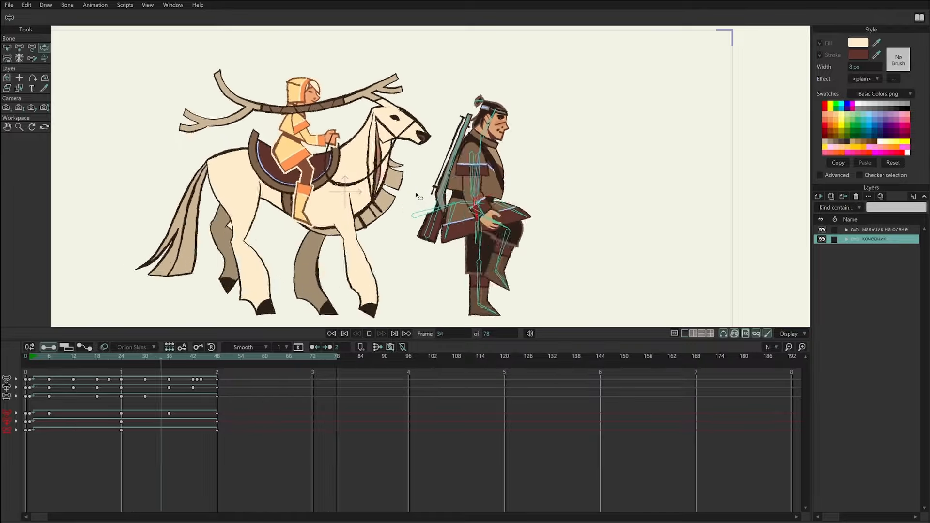
{"action": "left_click_drag", "start_coordinate": [44, 357], "coordinate": [420, 383]}
{"action": "key", "text": "space"}
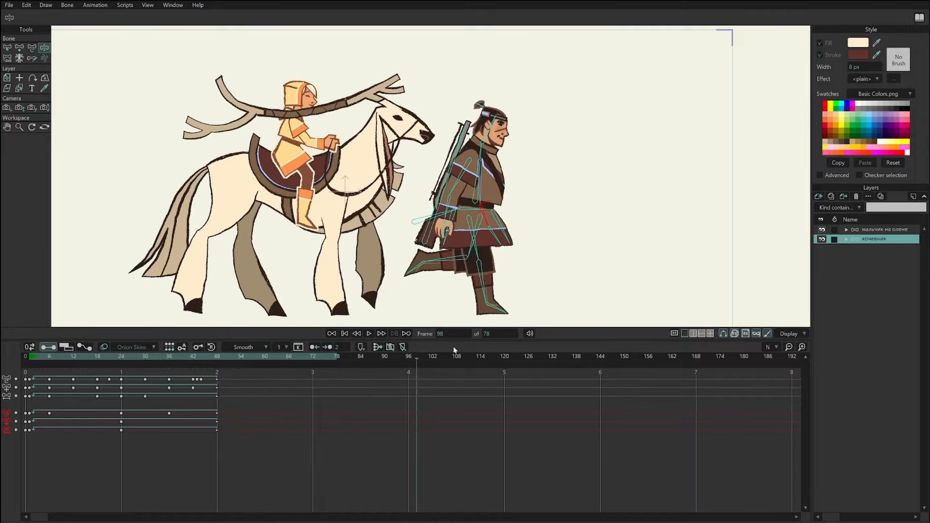
Select the deer rider's layer, try repositioning the deer's pelvis and chest bones at frame 32, and delete the test keys.
{"action": "left_click", "coordinate": [874, 229]}
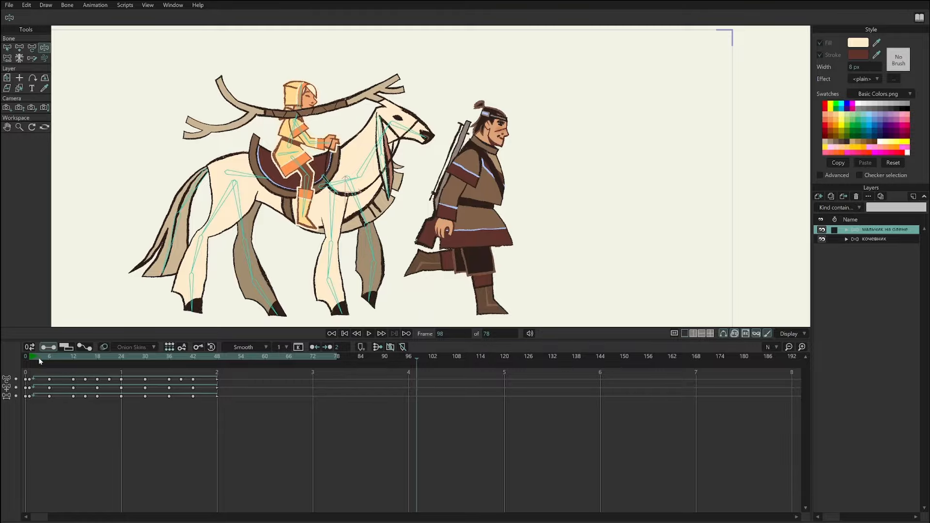
{"action": "left_click_drag", "start_coordinate": [41, 361], "coordinate": [153, 399]}
{"action": "left_click", "coordinate": [264, 191]}
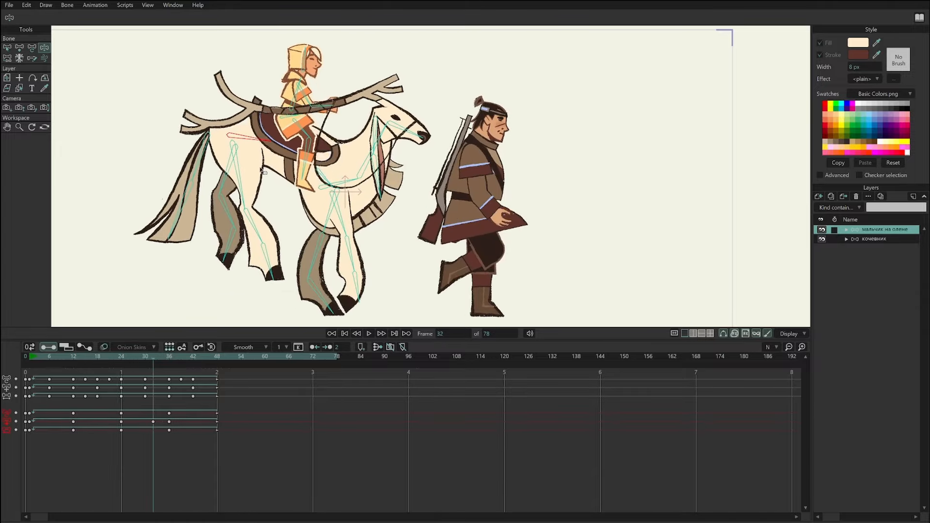
{"action": "left_click_drag", "start_coordinate": [264, 172], "coordinate": [264, 147]}
{"action": "left_click_drag", "start_coordinate": [257, 199], "coordinate": [235, 203]}
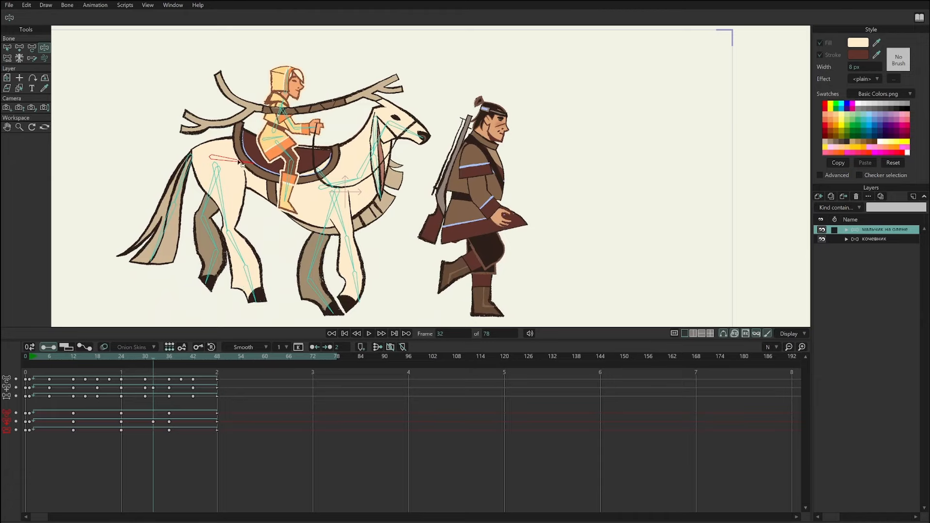
{"action": "left_click_drag", "start_coordinate": [241, 208], "coordinate": [246, 183]}
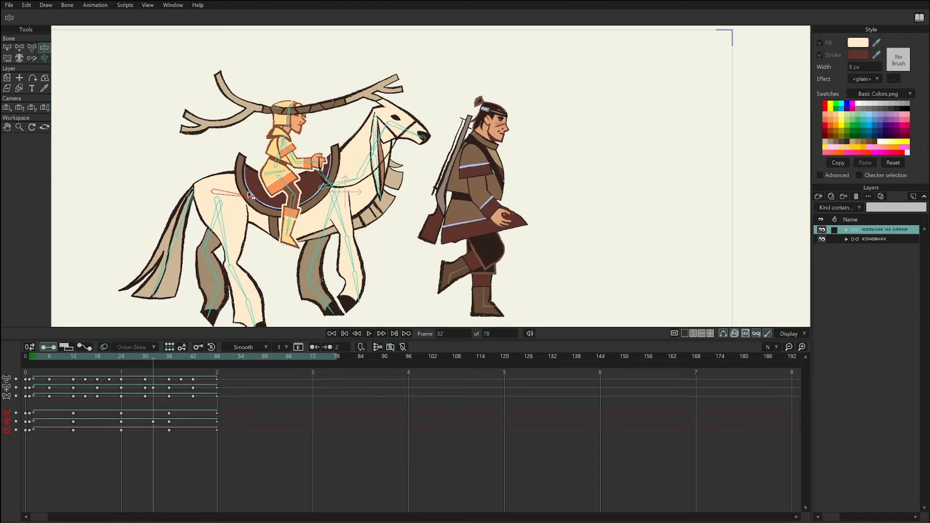
{"action": "mouse_move", "coordinate": [246, 194]}
{"action": "left_mouse_down"}
{"action": "mouse_move", "coordinate": [100, 193]}
{"action": "mouse_move", "coordinate": [248, 188]}
{"action": "mouse_move", "coordinate": [236, 183]}
{"action": "left_mouse_up"}
{"action": "left_click_drag", "start_coordinate": [361, 180], "coordinate": [334, 172]}
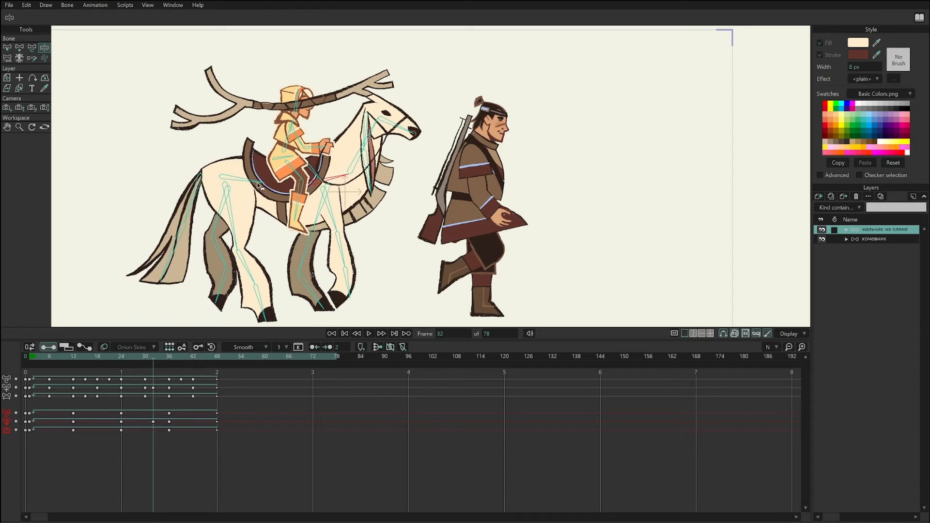
{"action": "left_click_drag", "start_coordinate": [236, 178], "coordinate": [232, 176]}
{"action": "key", "text": "Delete"}
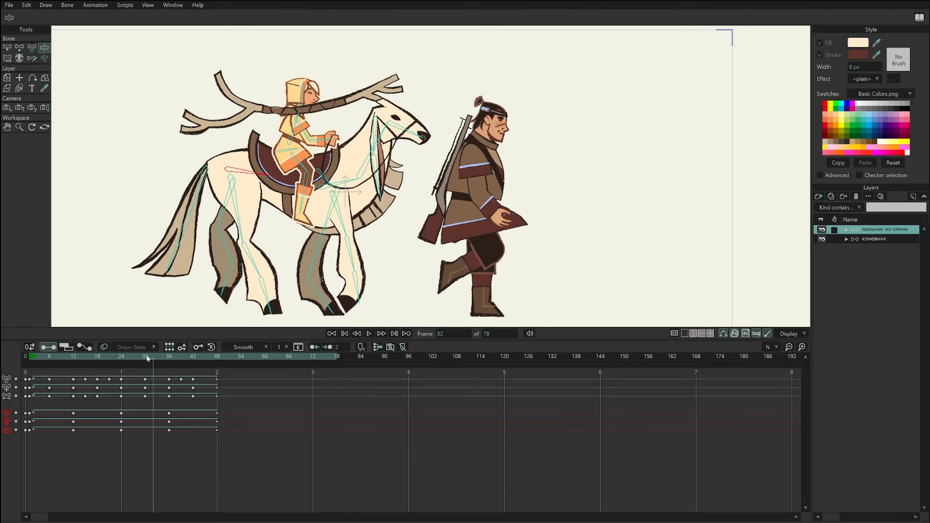
Return to the start and play the deer and nomad walking together.
{"action": "left_click", "coordinate": [33, 358]}
{"action": "scroll", "coordinate": [167, 265], "scroll_direction": "down", "scroll_amount": 1}
{"action": "key", "text": "space"}
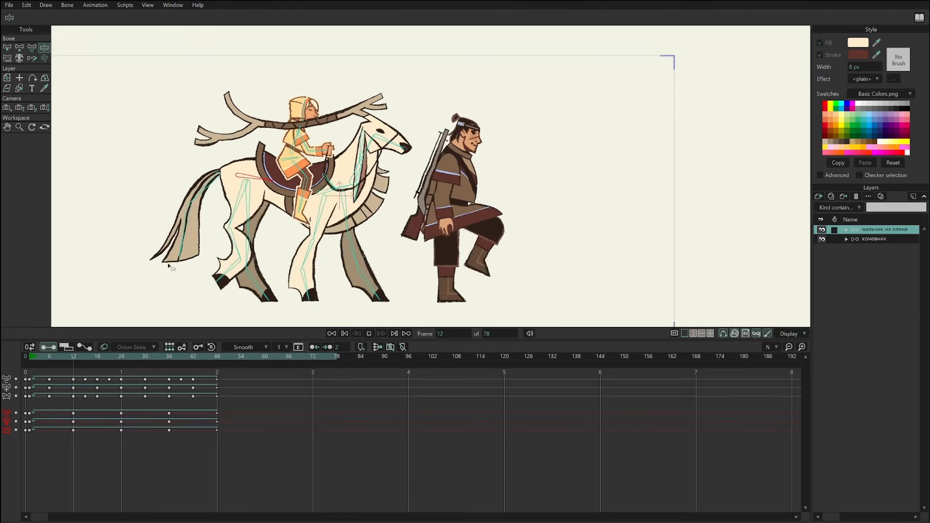
Revert the project to its last saved version and play the original walk animation.
{"action": "left_click", "coordinate": [10, 5]}
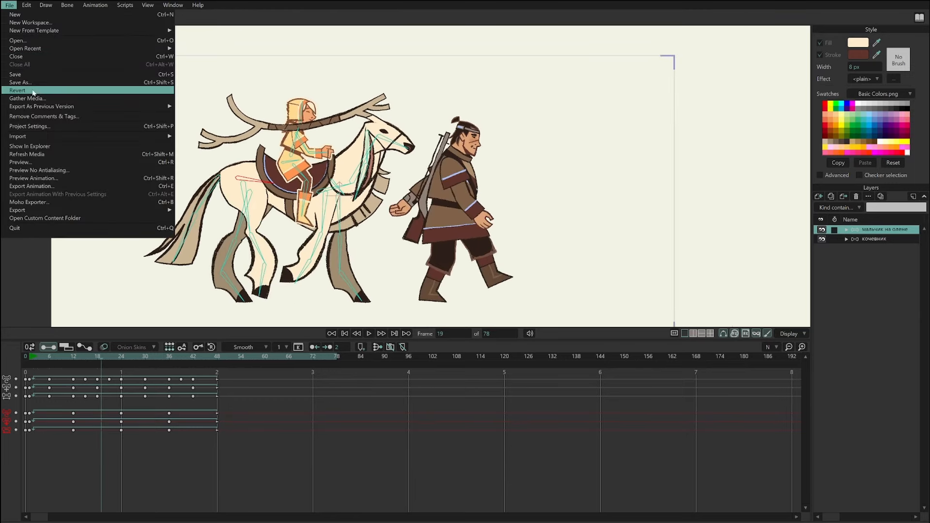
{"action": "left_click", "coordinate": [33, 92]}
{"action": "left_click", "coordinate": [513, 208]}
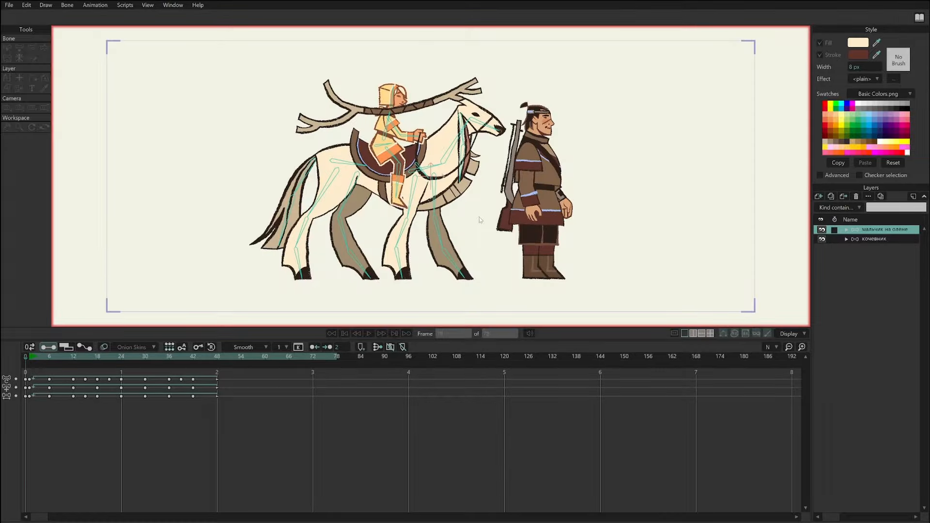
{"action": "key", "text": "space"}
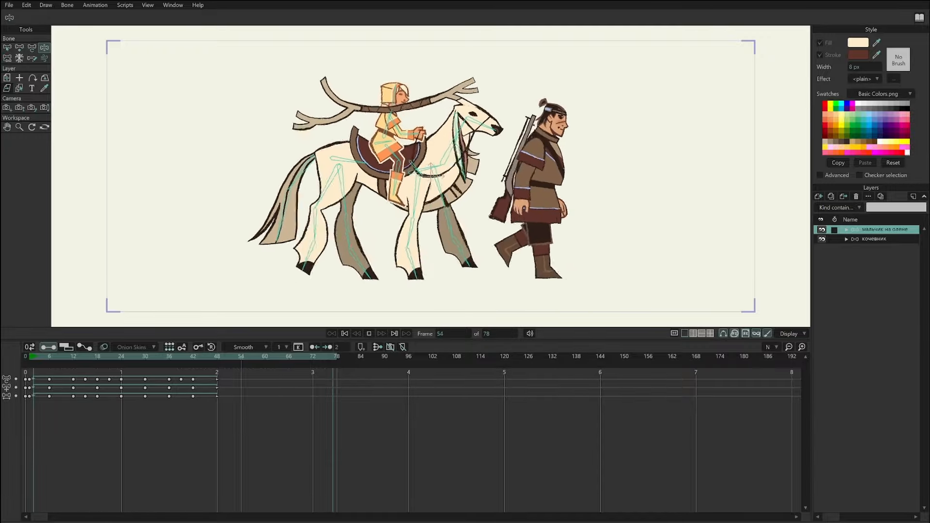
{"action": "key", "text": "alt+Tab"}
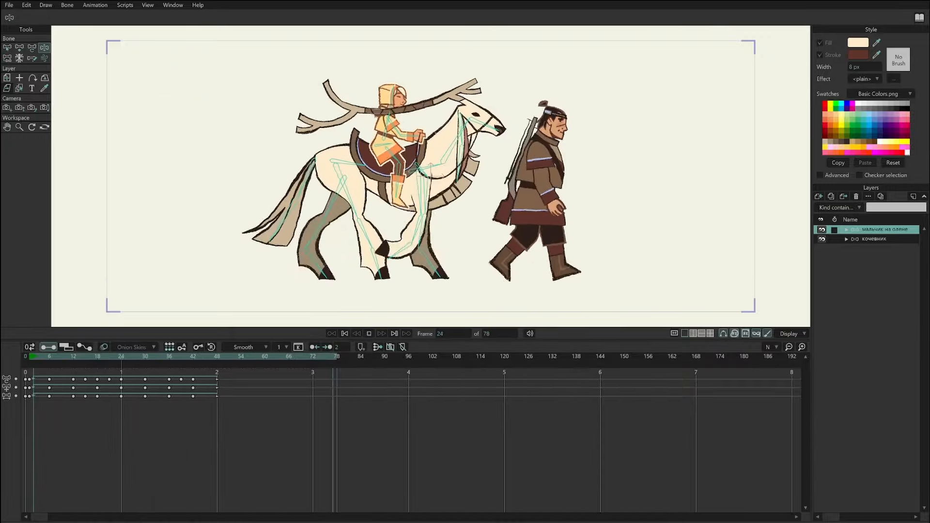